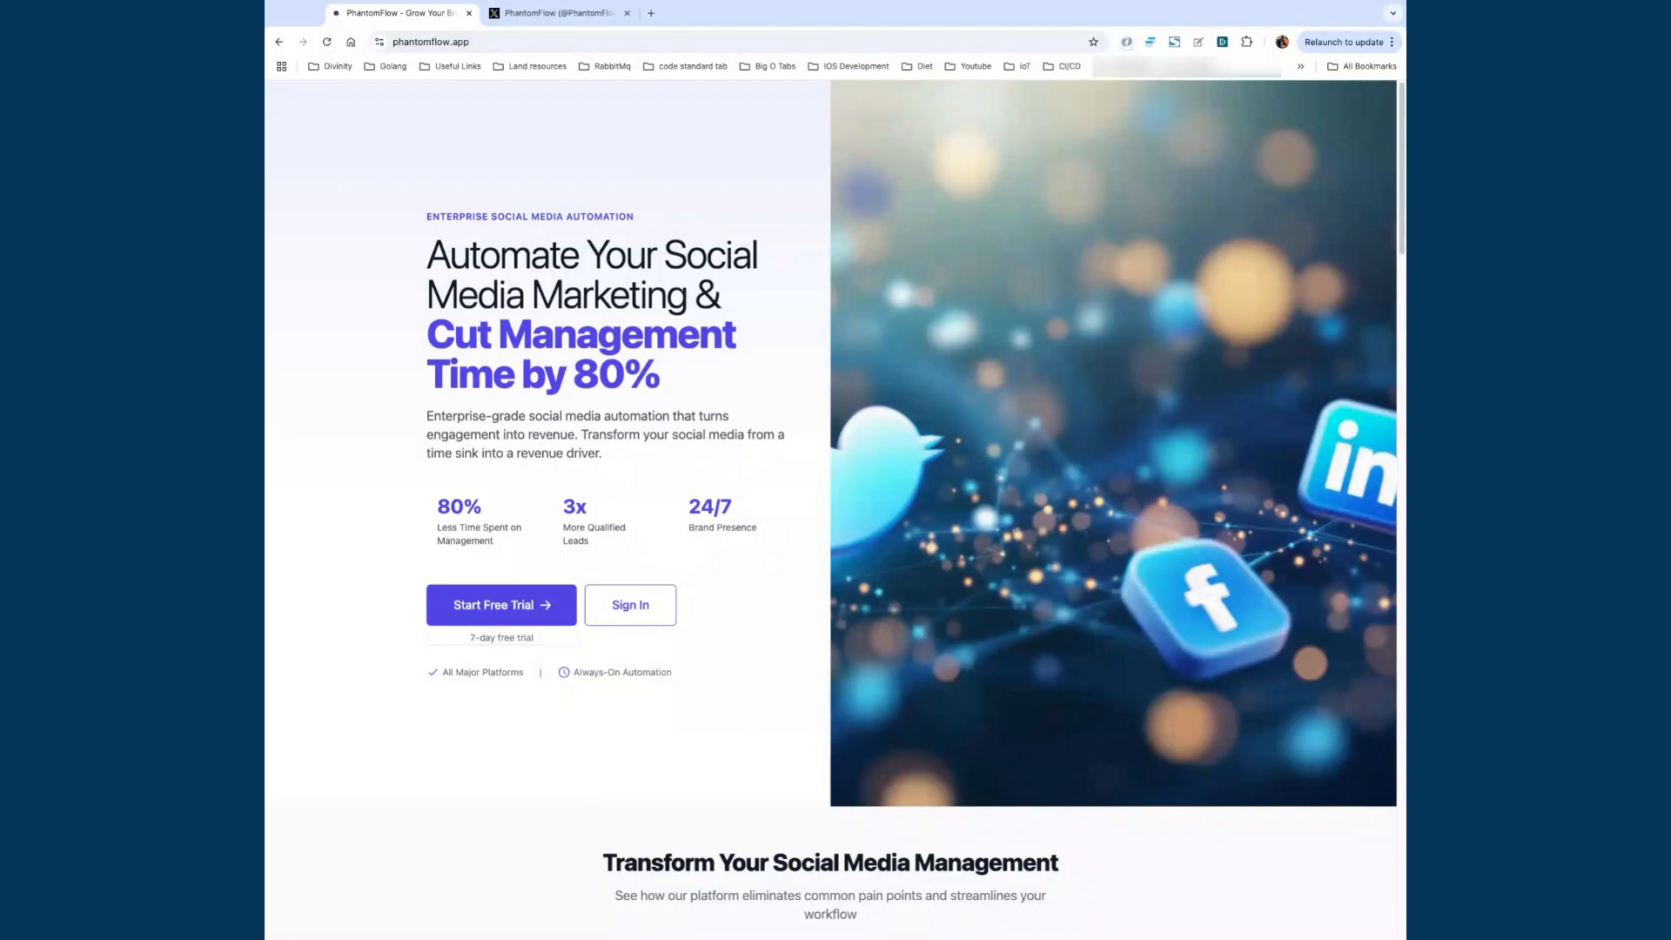
Step: Sign in to the PhantomFlow account with the prefilled credentials
{"action": "left_click", "coordinate": [648, 606]}
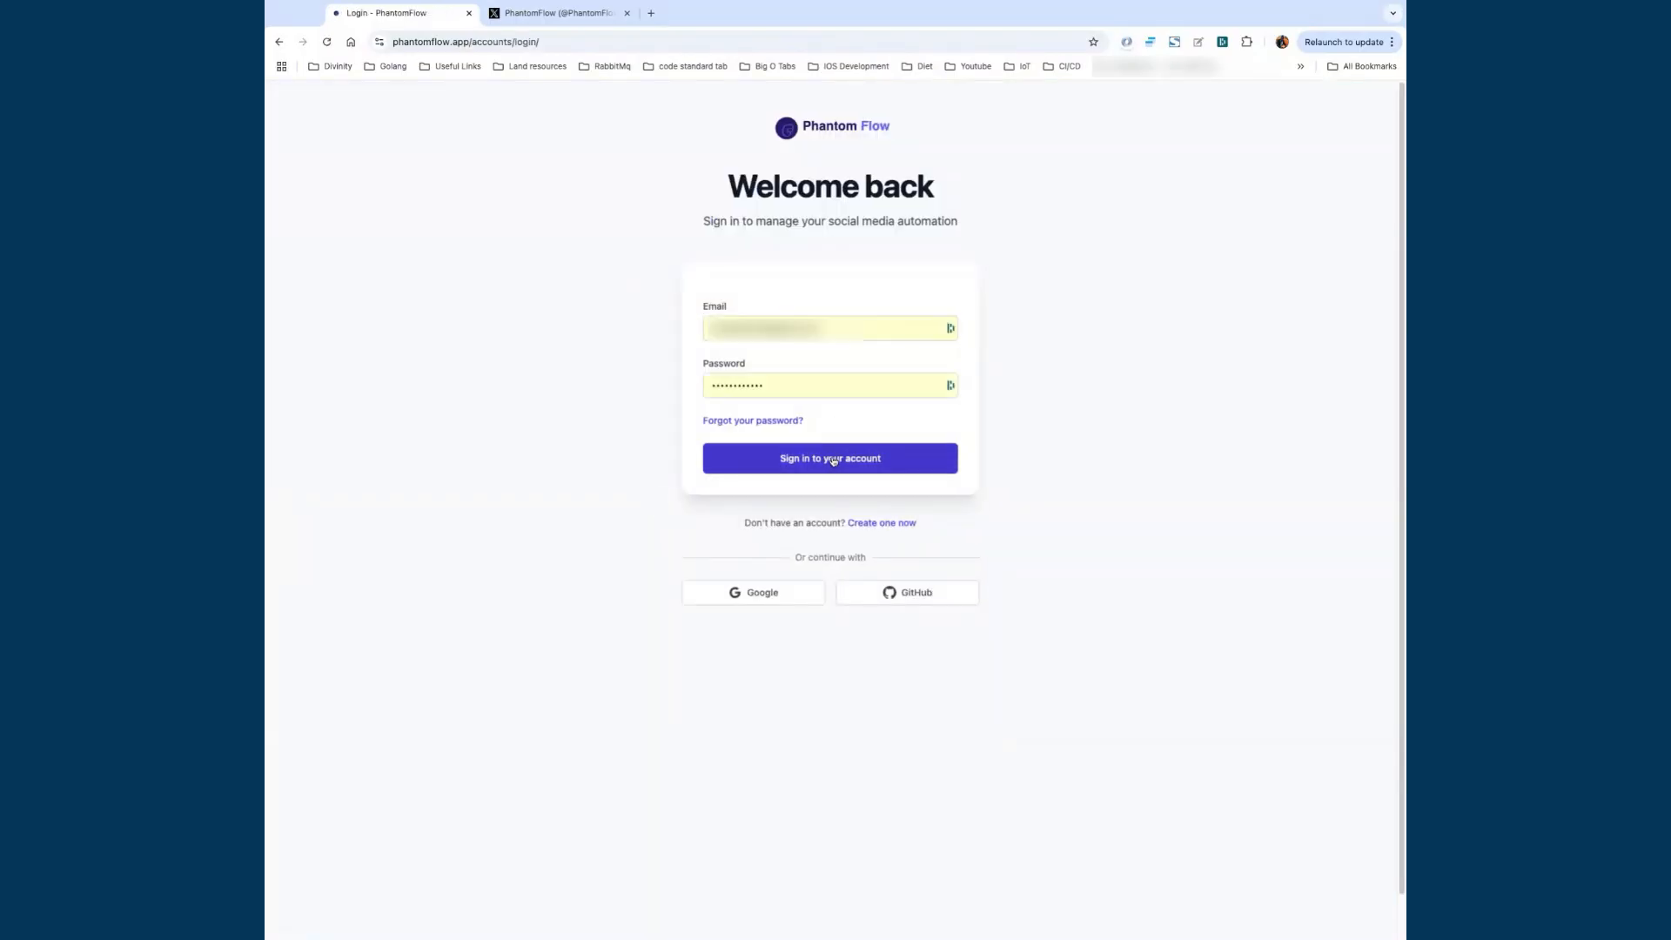
{"action": "left_click", "coordinate": [831, 459]}
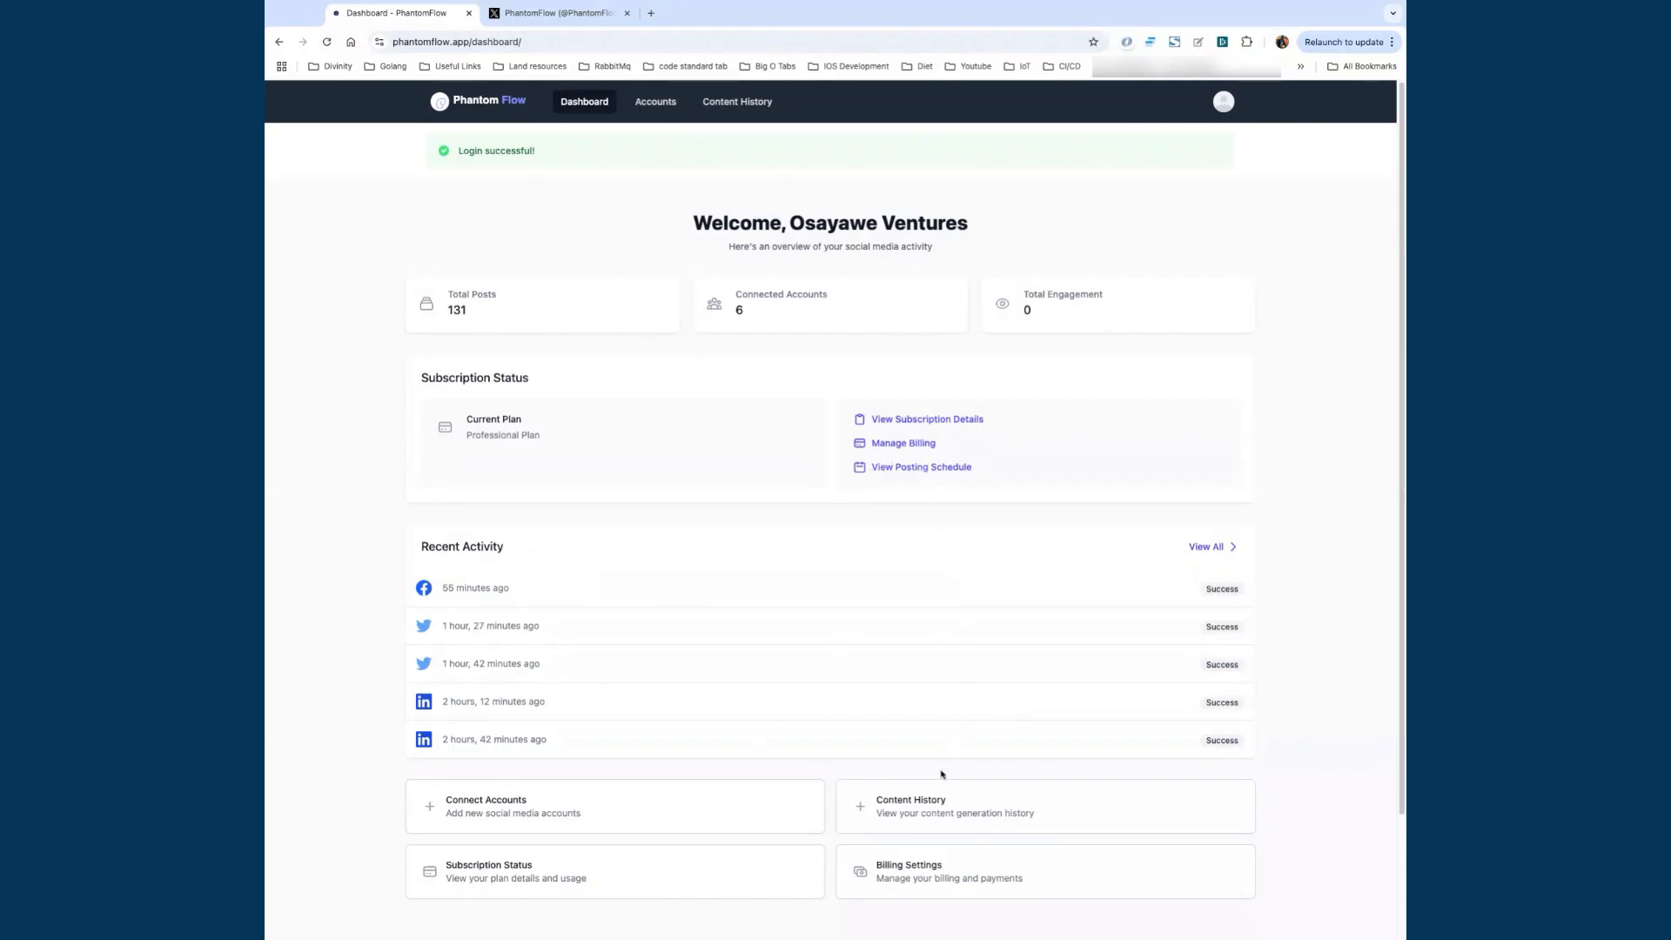
Step: Open the content history and examine the latest Twitter post of My First Project, including its image note and prompts
{"action": "left_click", "coordinate": [916, 811]}
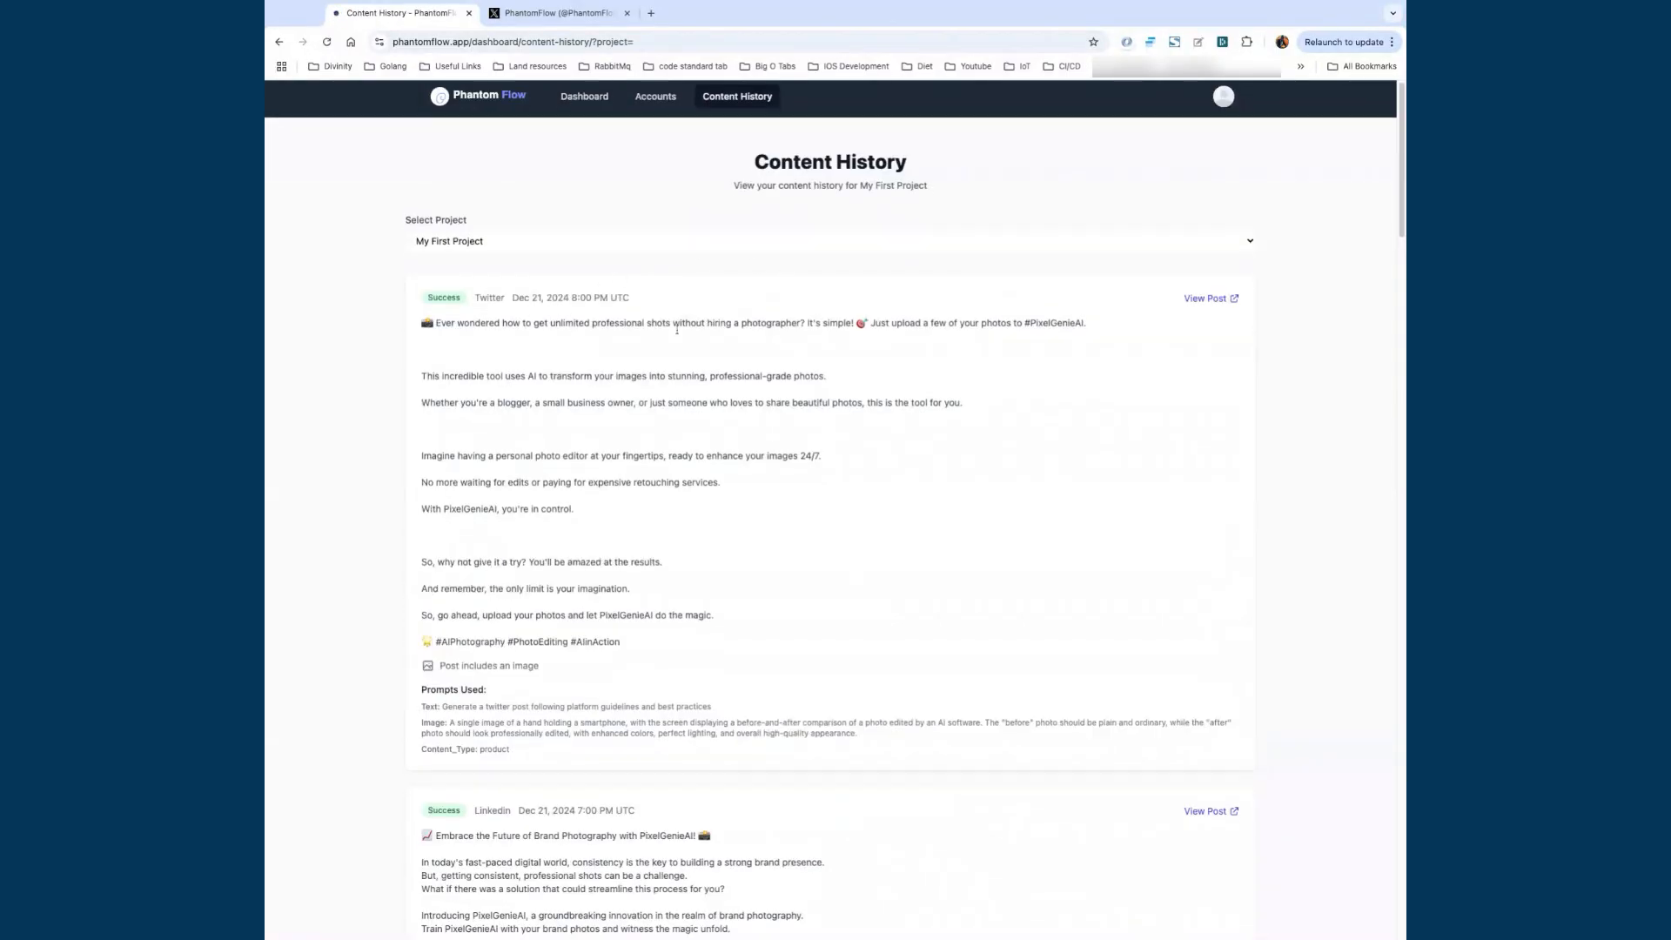
{"action": "scroll", "coordinate": [470, 304], "scroll_direction": "down", "scroll_amount": 1}
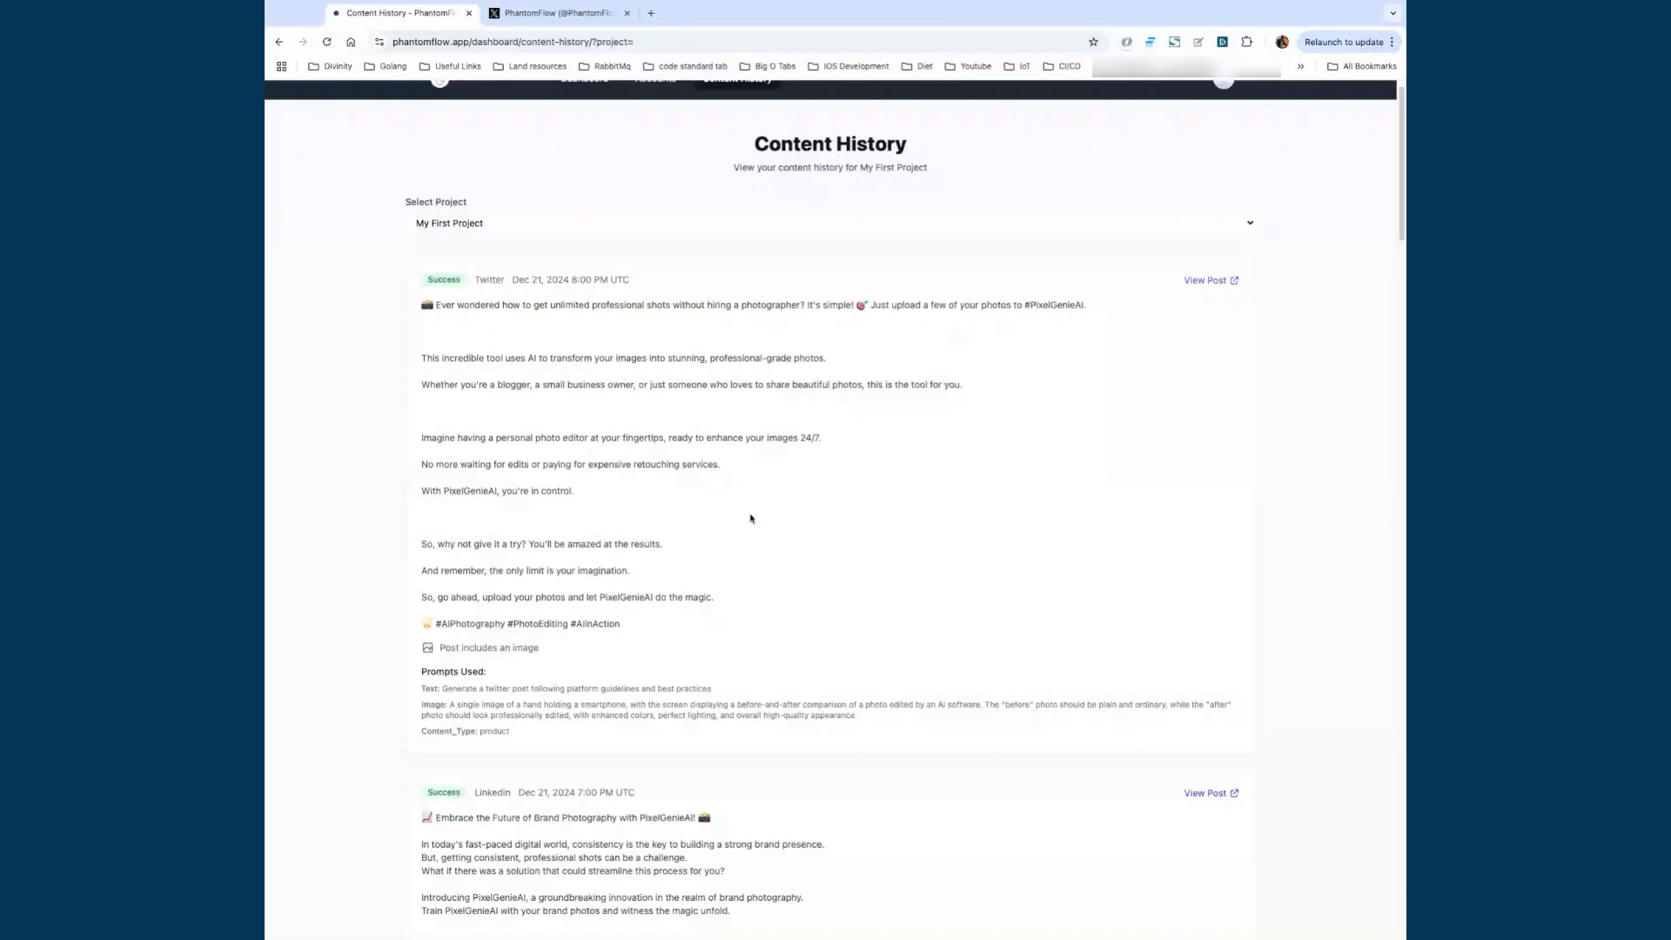
{"action": "triple_click", "coordinate": [482, 652]}
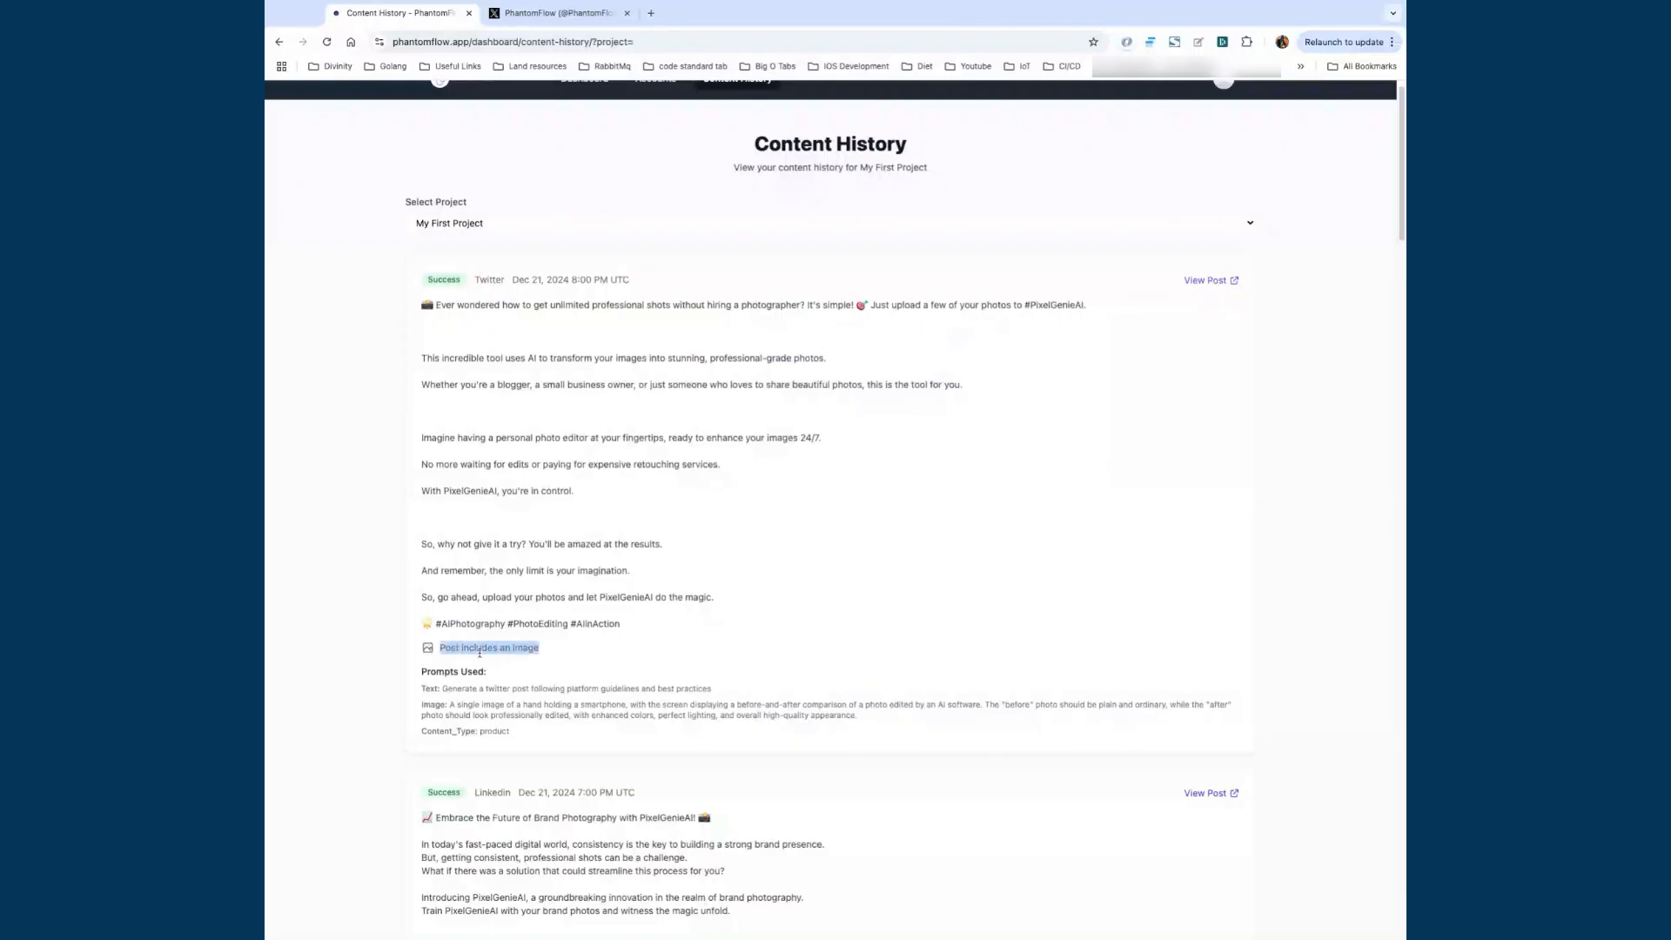
{"action": "left_click", "coordinate": [494, 686]}
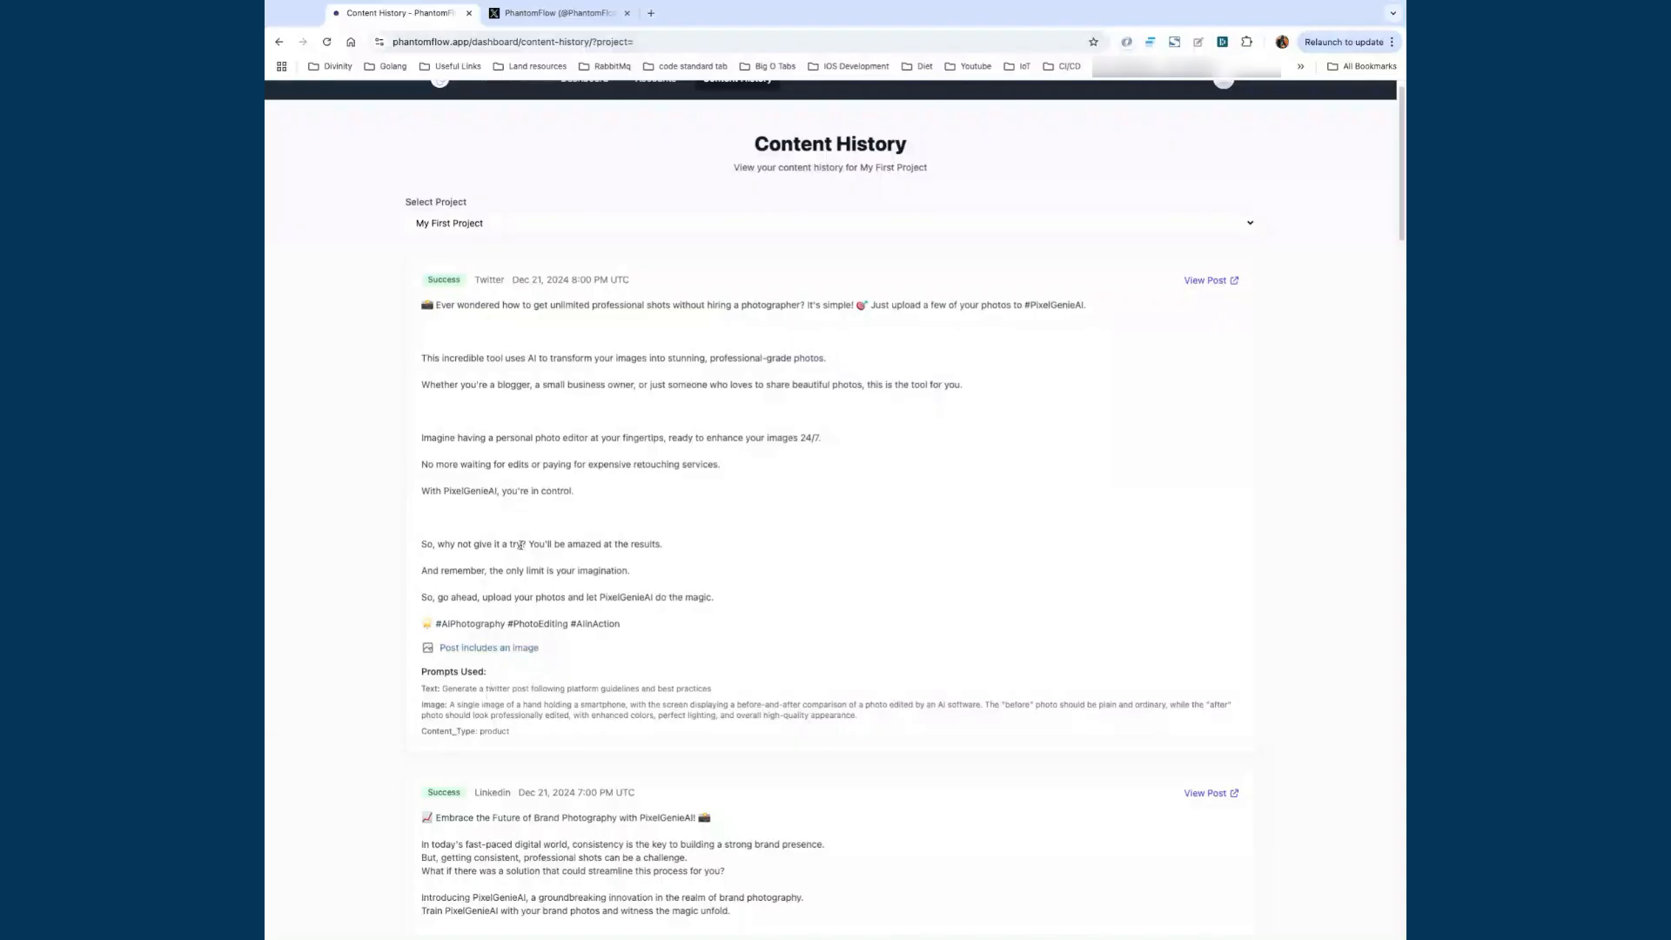
{"action": "scroll", "coordinate": [690, 597], "scroll_direction": "up", "scroll_amount": 1}
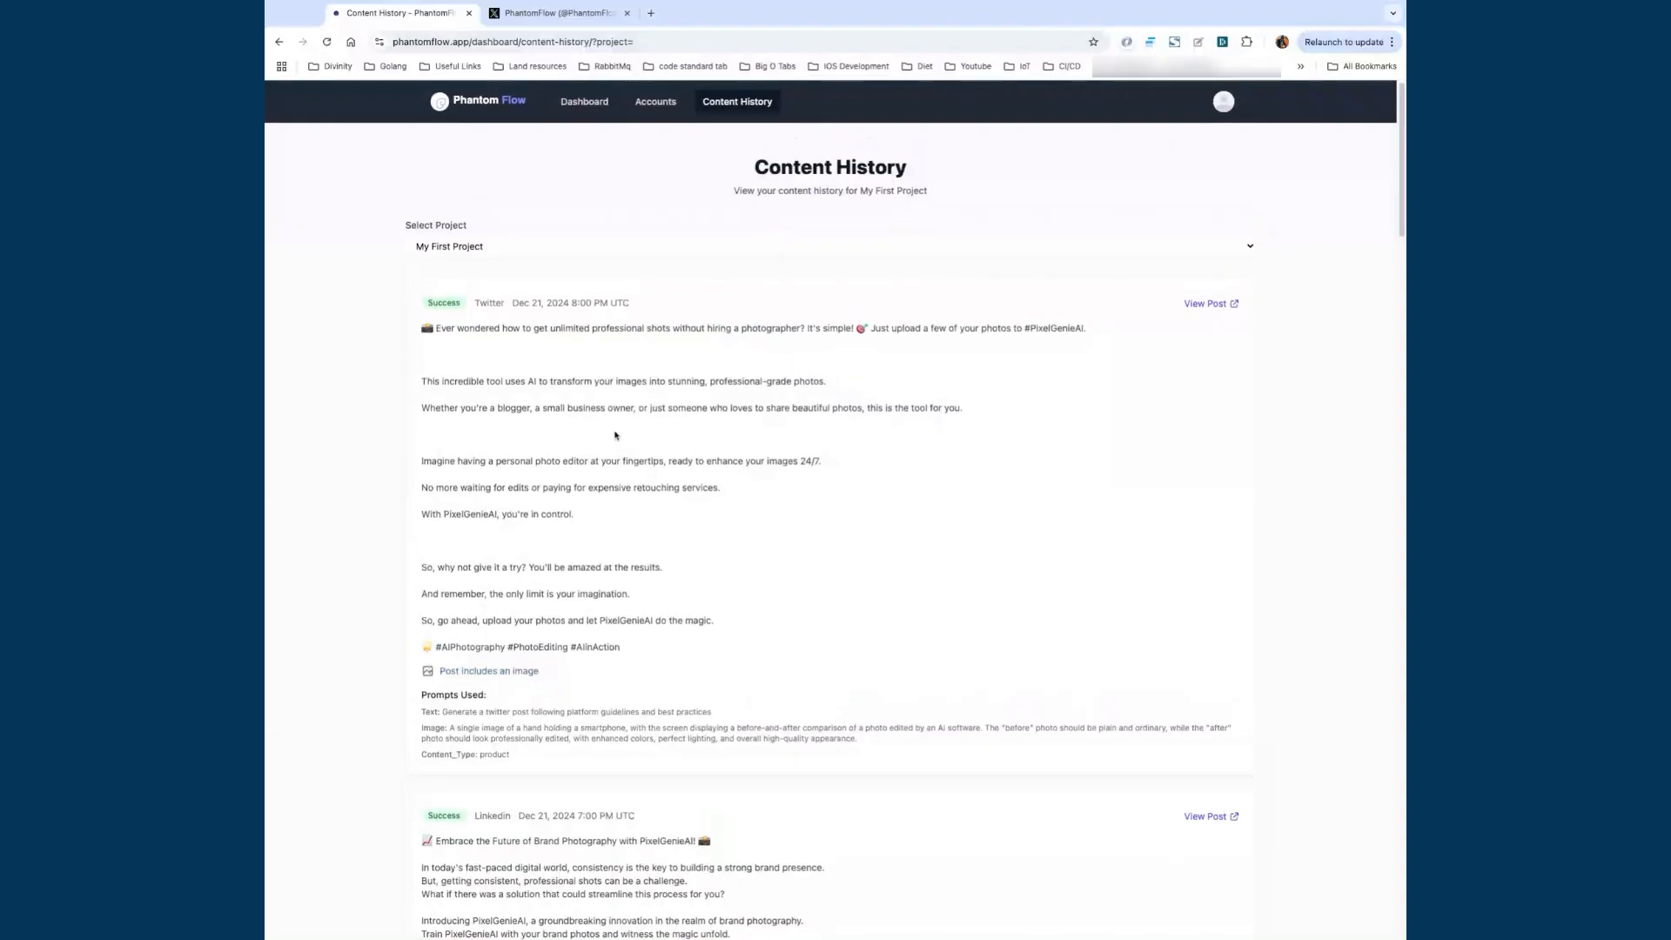
Step: Create a new social media project named "Phantomflow App" with the description "this is the phantom flow project"
{"action": "left_click", "coordinate": [657, 107]}
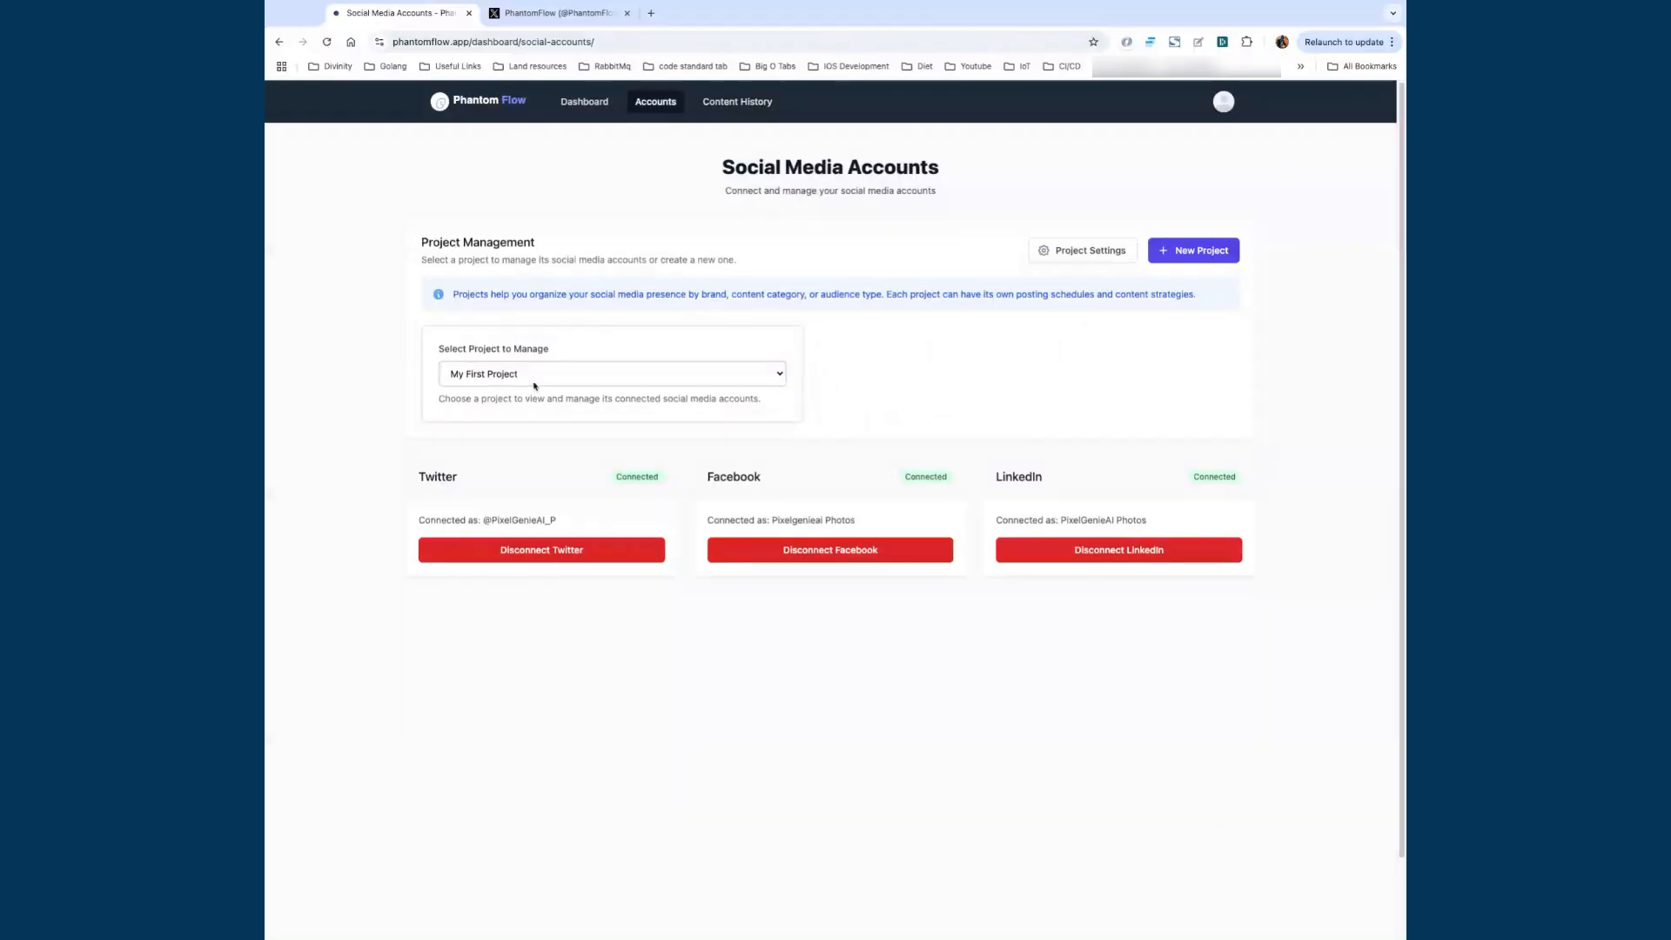
{"action": "left_click", "coordinate": [765, 376]}
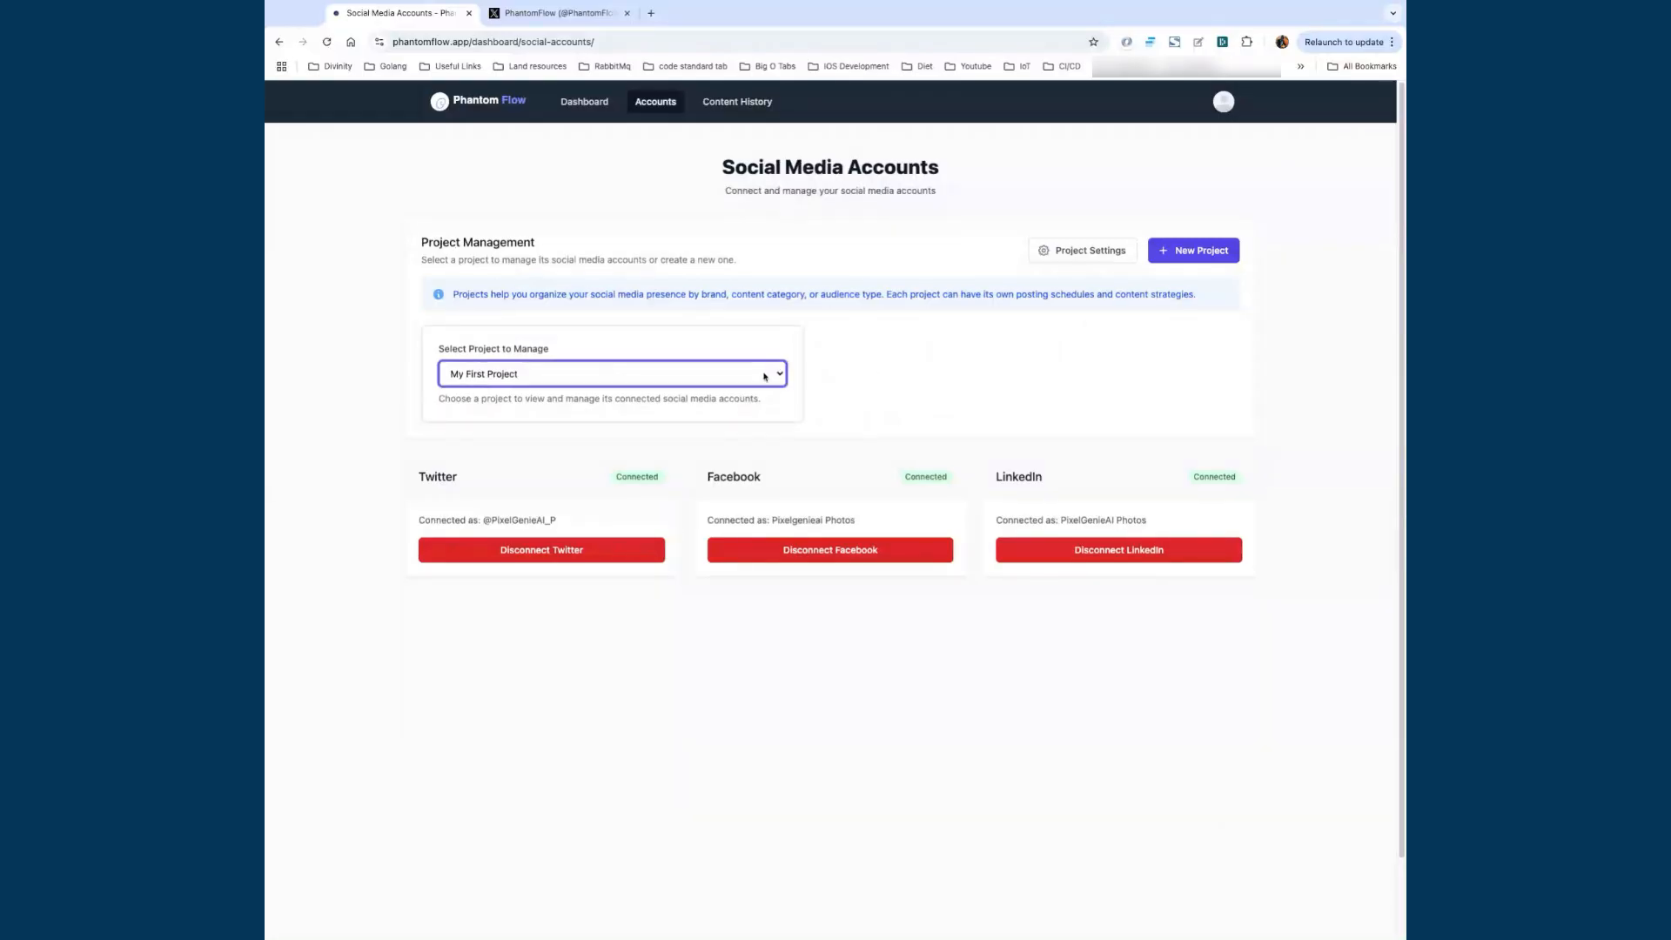
{"action": "left_click", "coordinate": [1188, 259]}
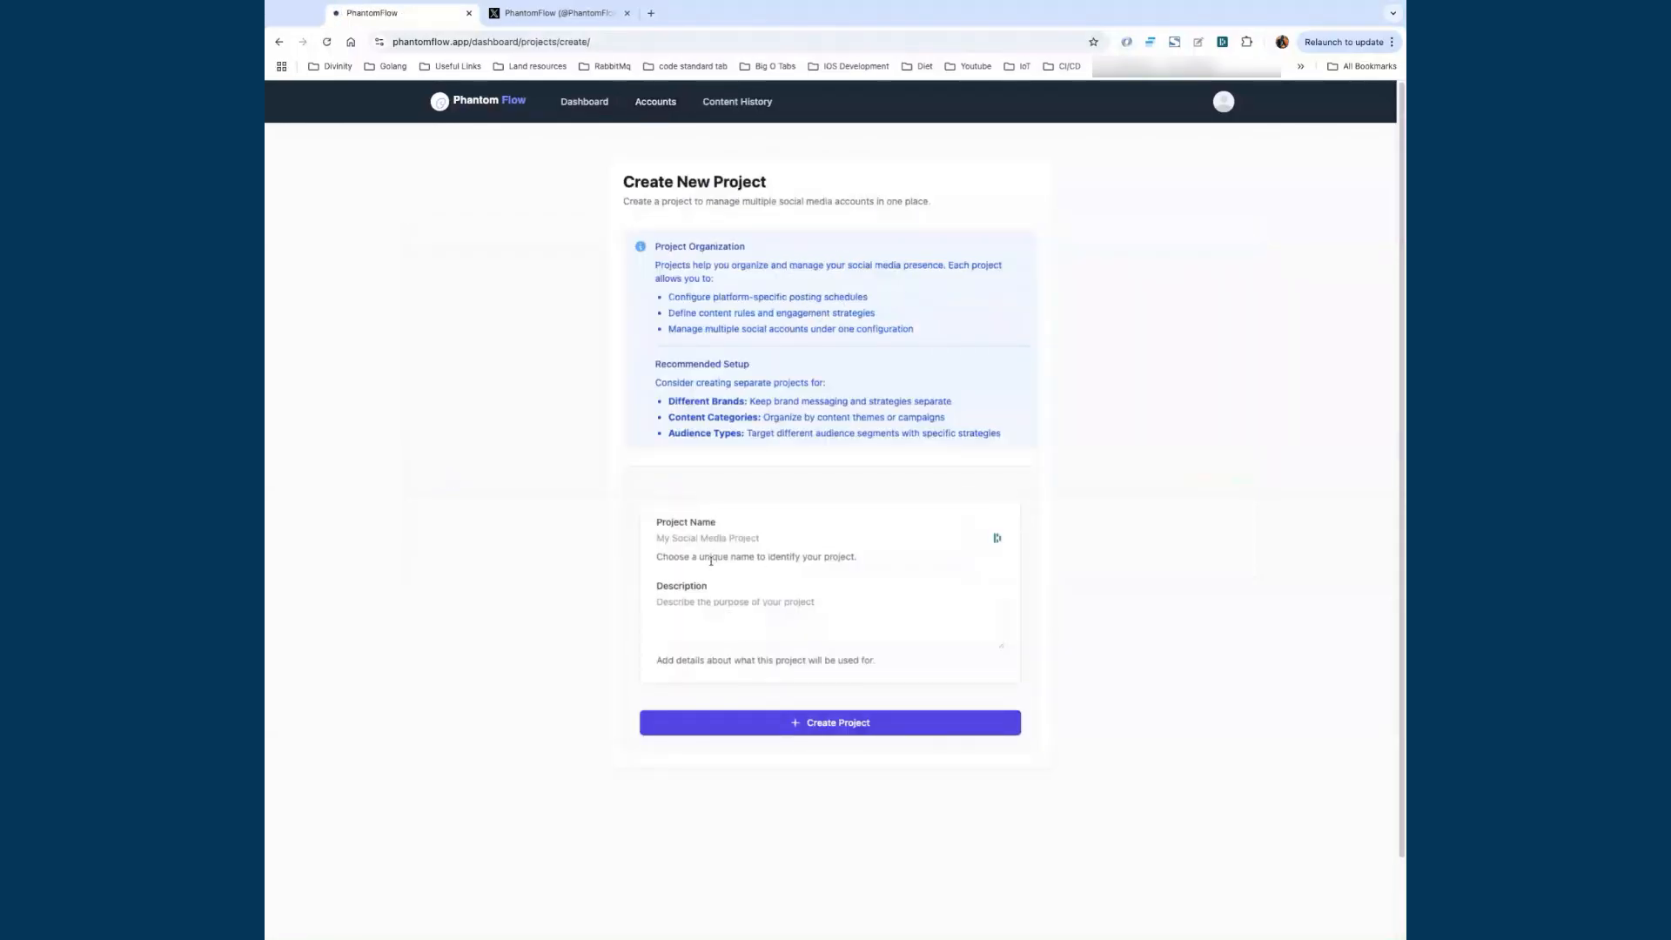
{"action": "left_click", "coordinate": [677, 538]}
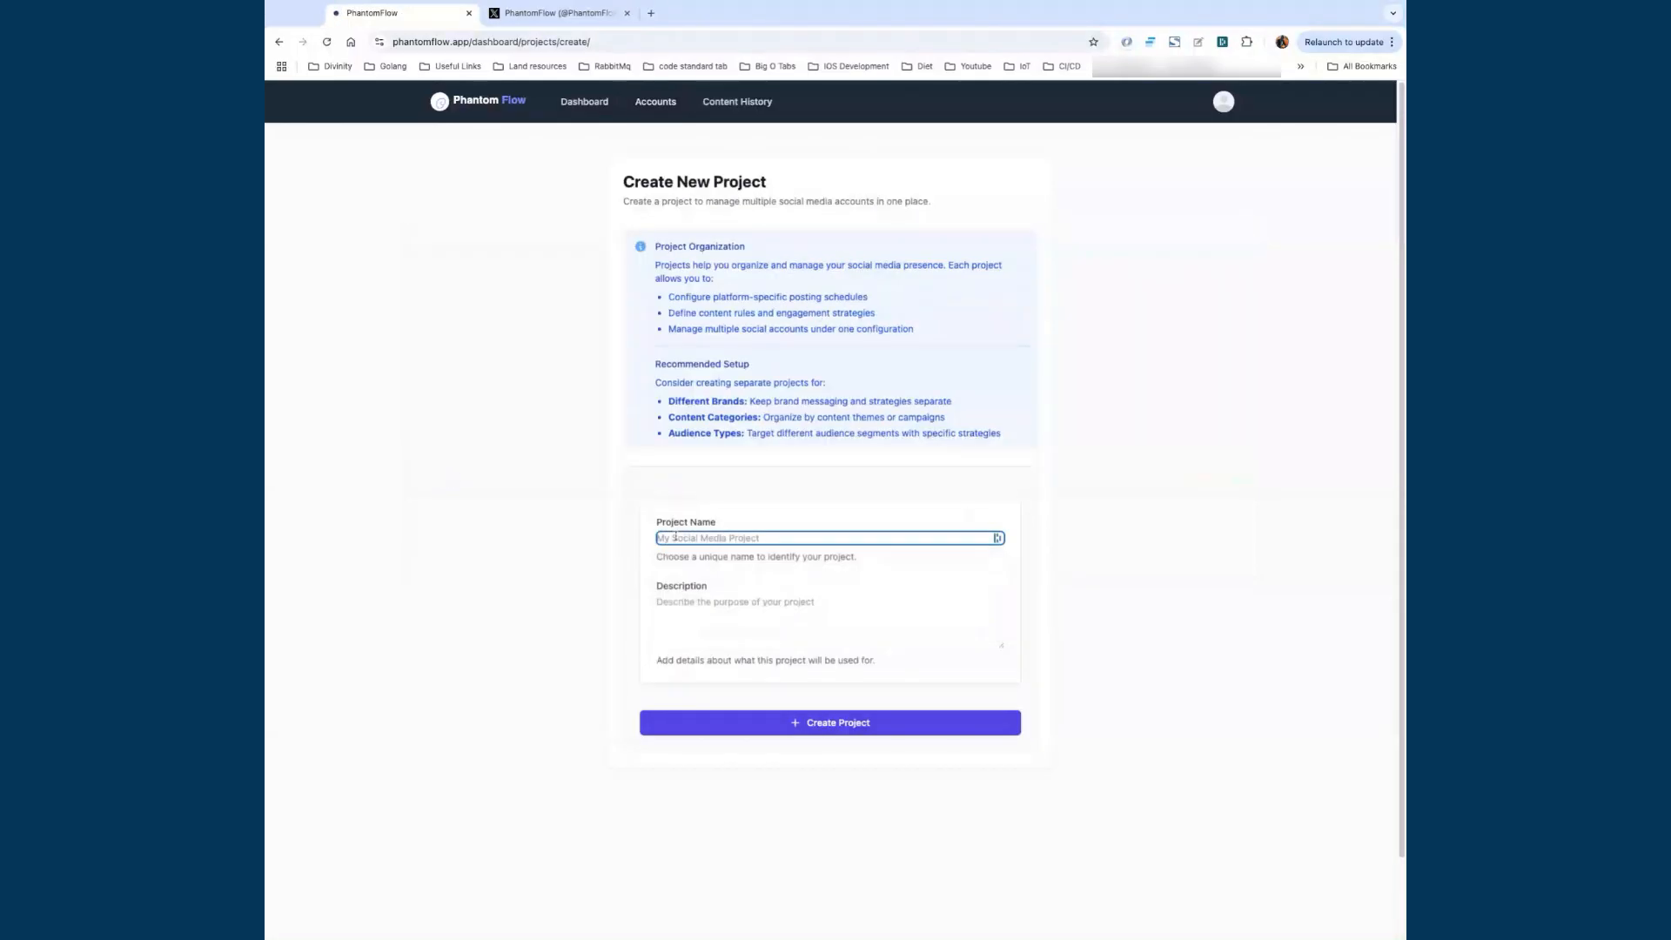
{"action": "type", "text": "Phantomflow App"}
{"action": "left_click", "coordinate": [703, 603]}
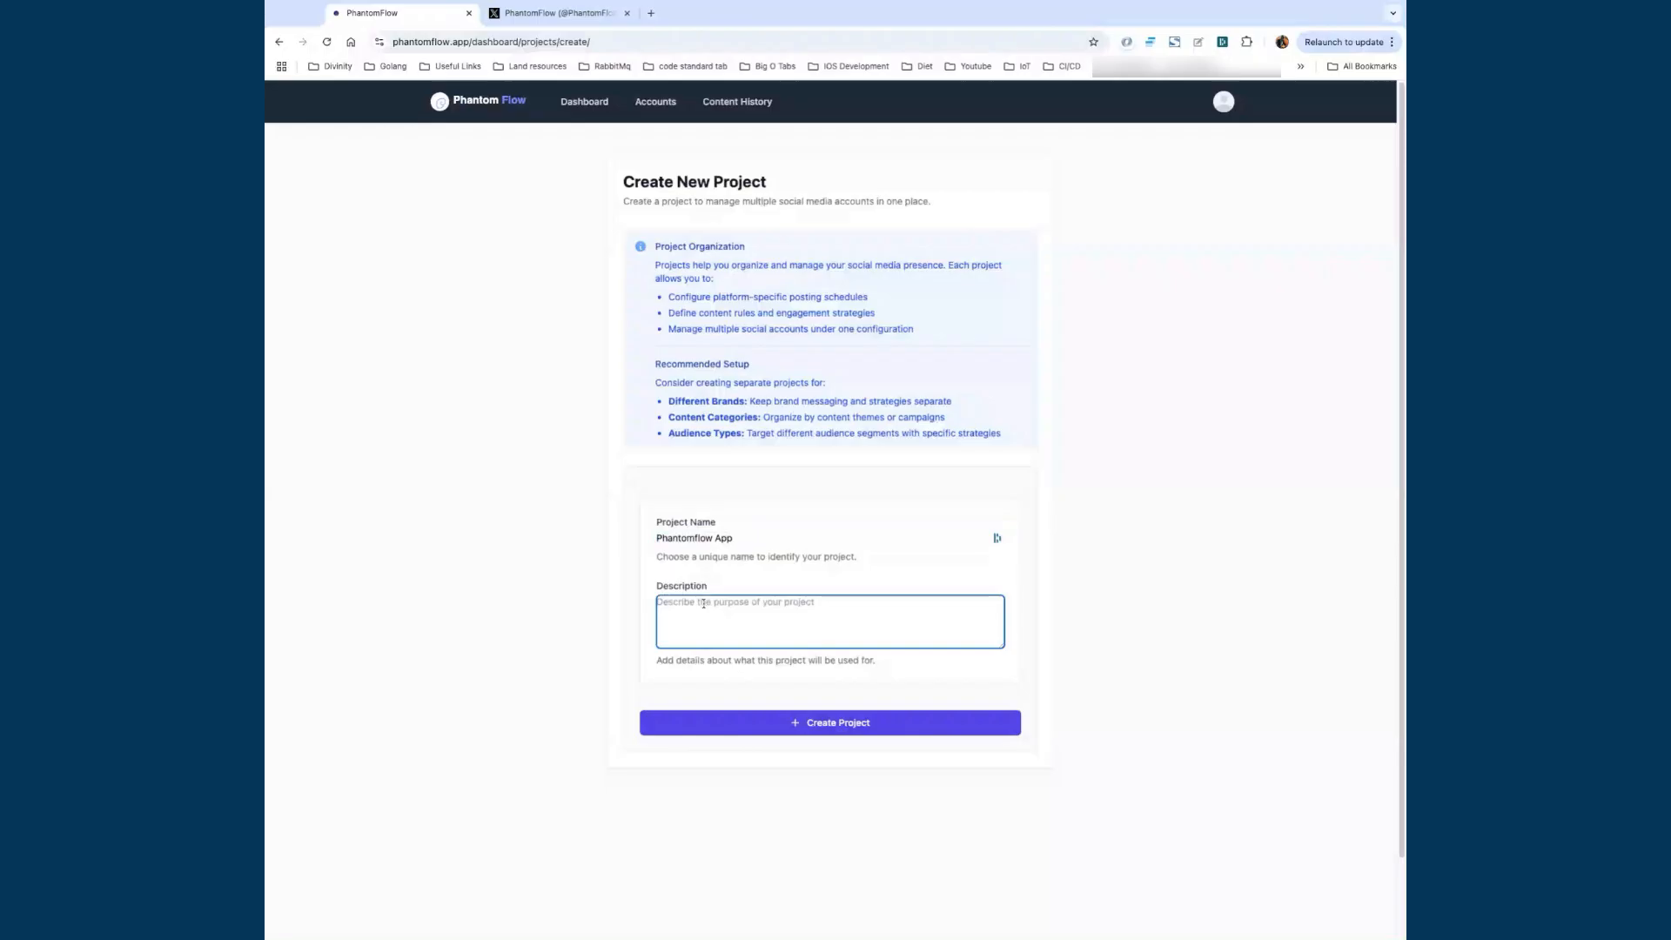
{"action": "type", "text": "this is the phantom flow project"}
{"action": "left_click", "coordinate": [821, 727]}
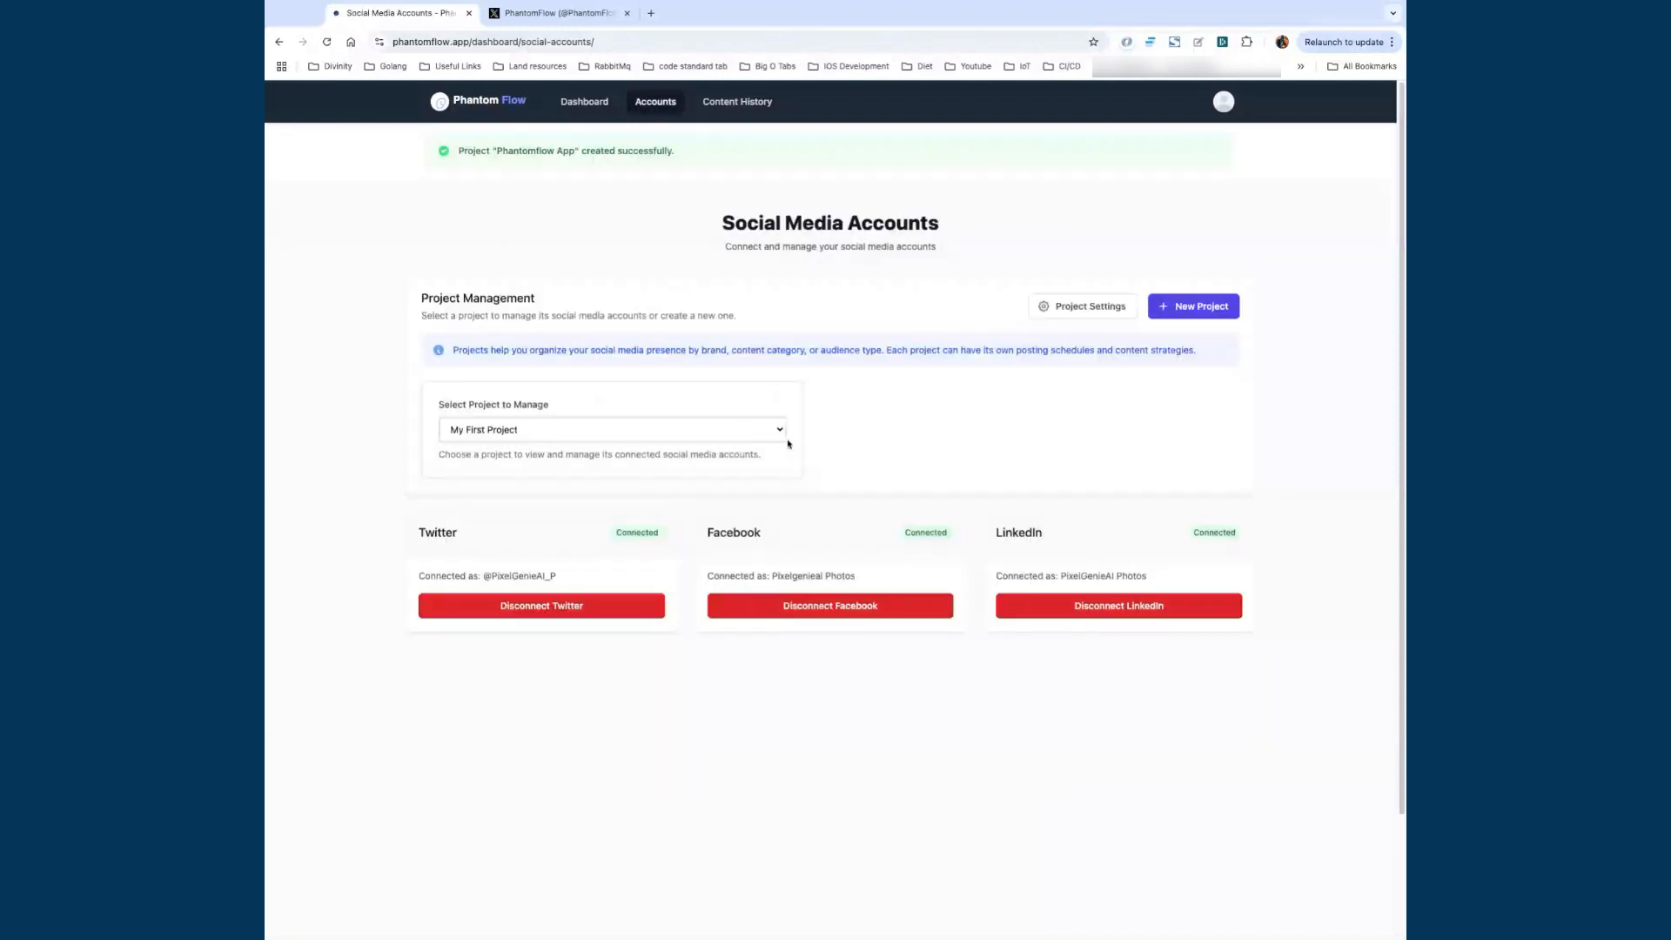
Step: Select the Phantomflow App project and connect its Twitter account, authorizing PhantomFlow's access on X
{"action": "left_click", "coordinate": [623, 427]}
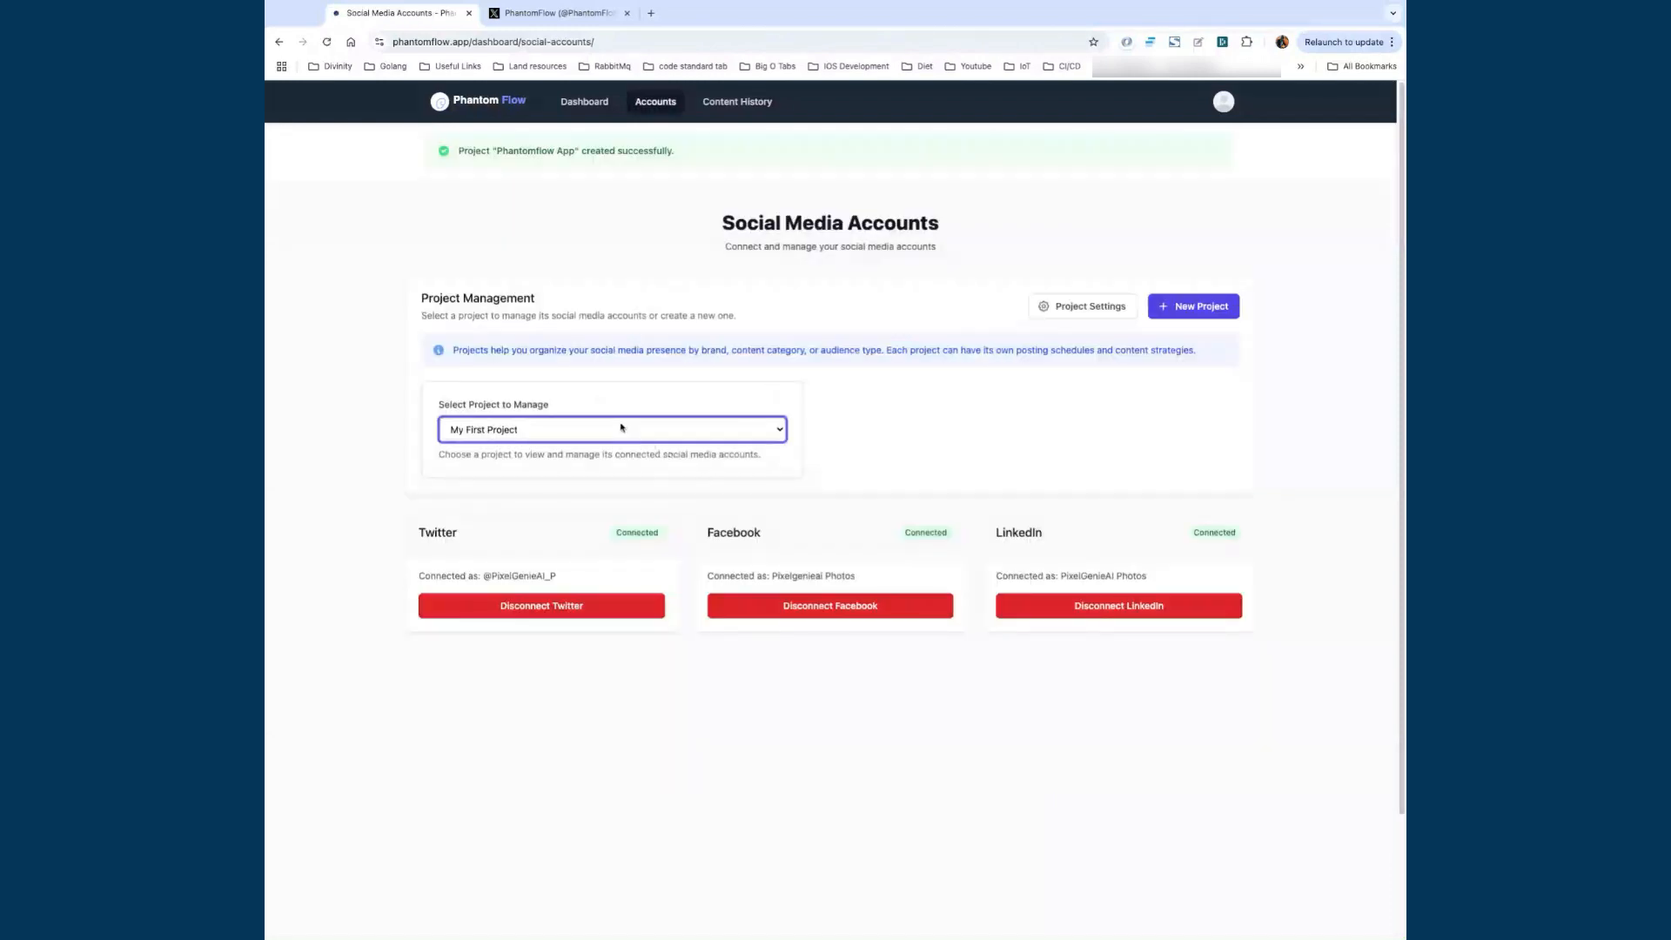
{"action": "left_click", "coordinate": [562, 458]}
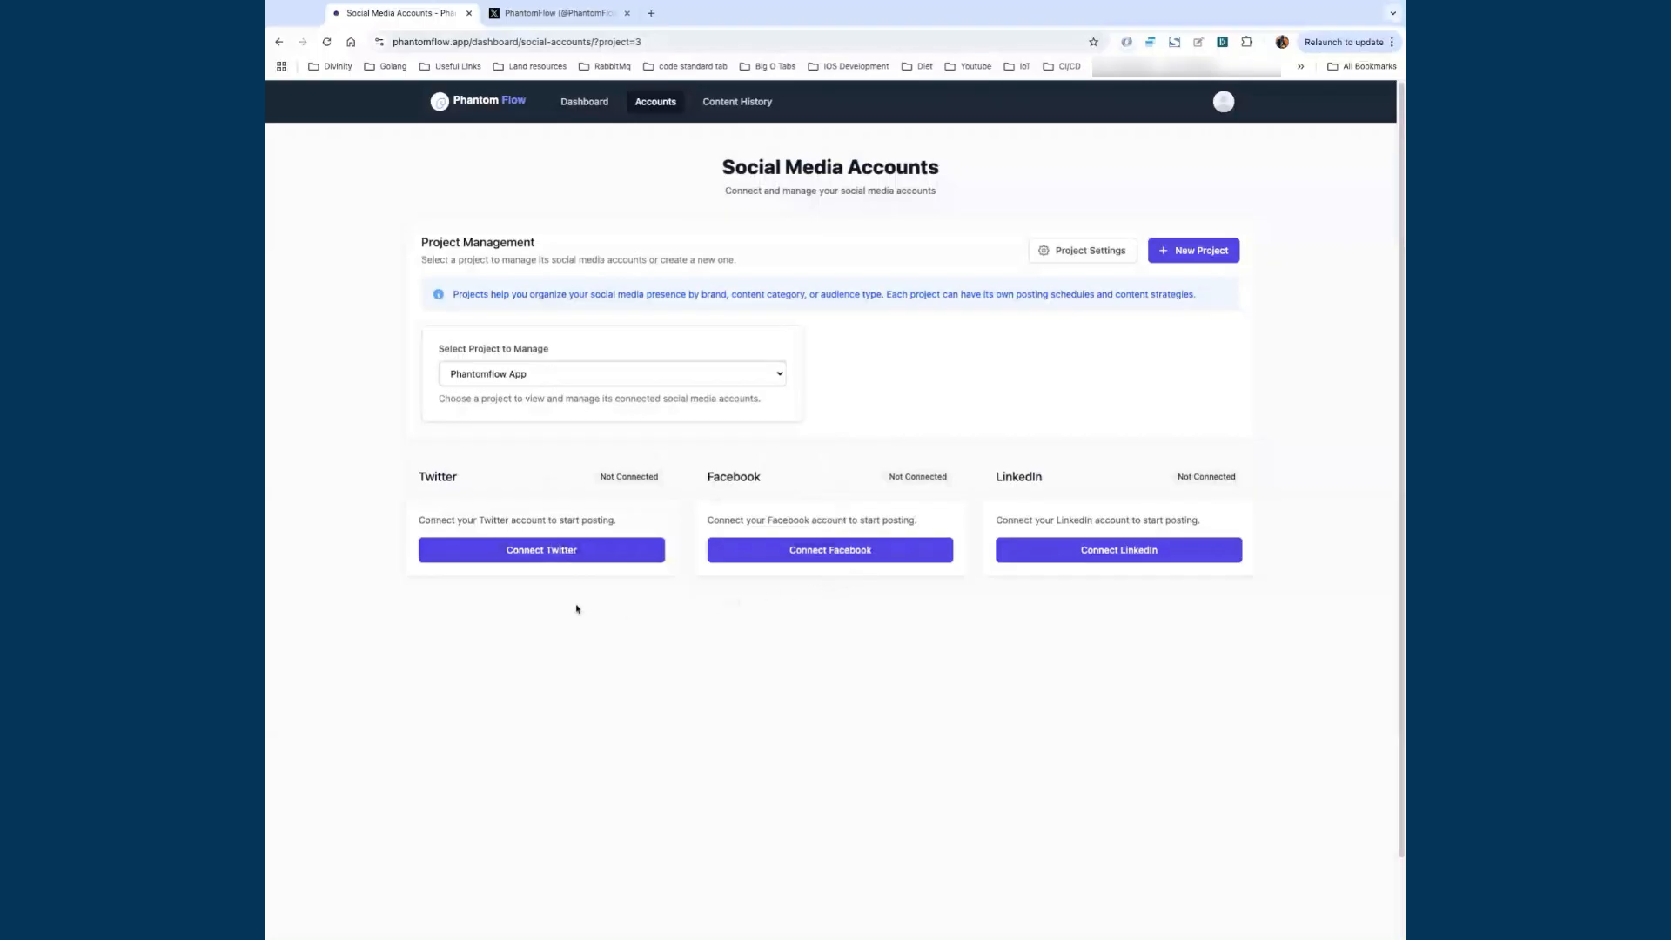
{"action": "left_click", "coordinate": [546, 554]}
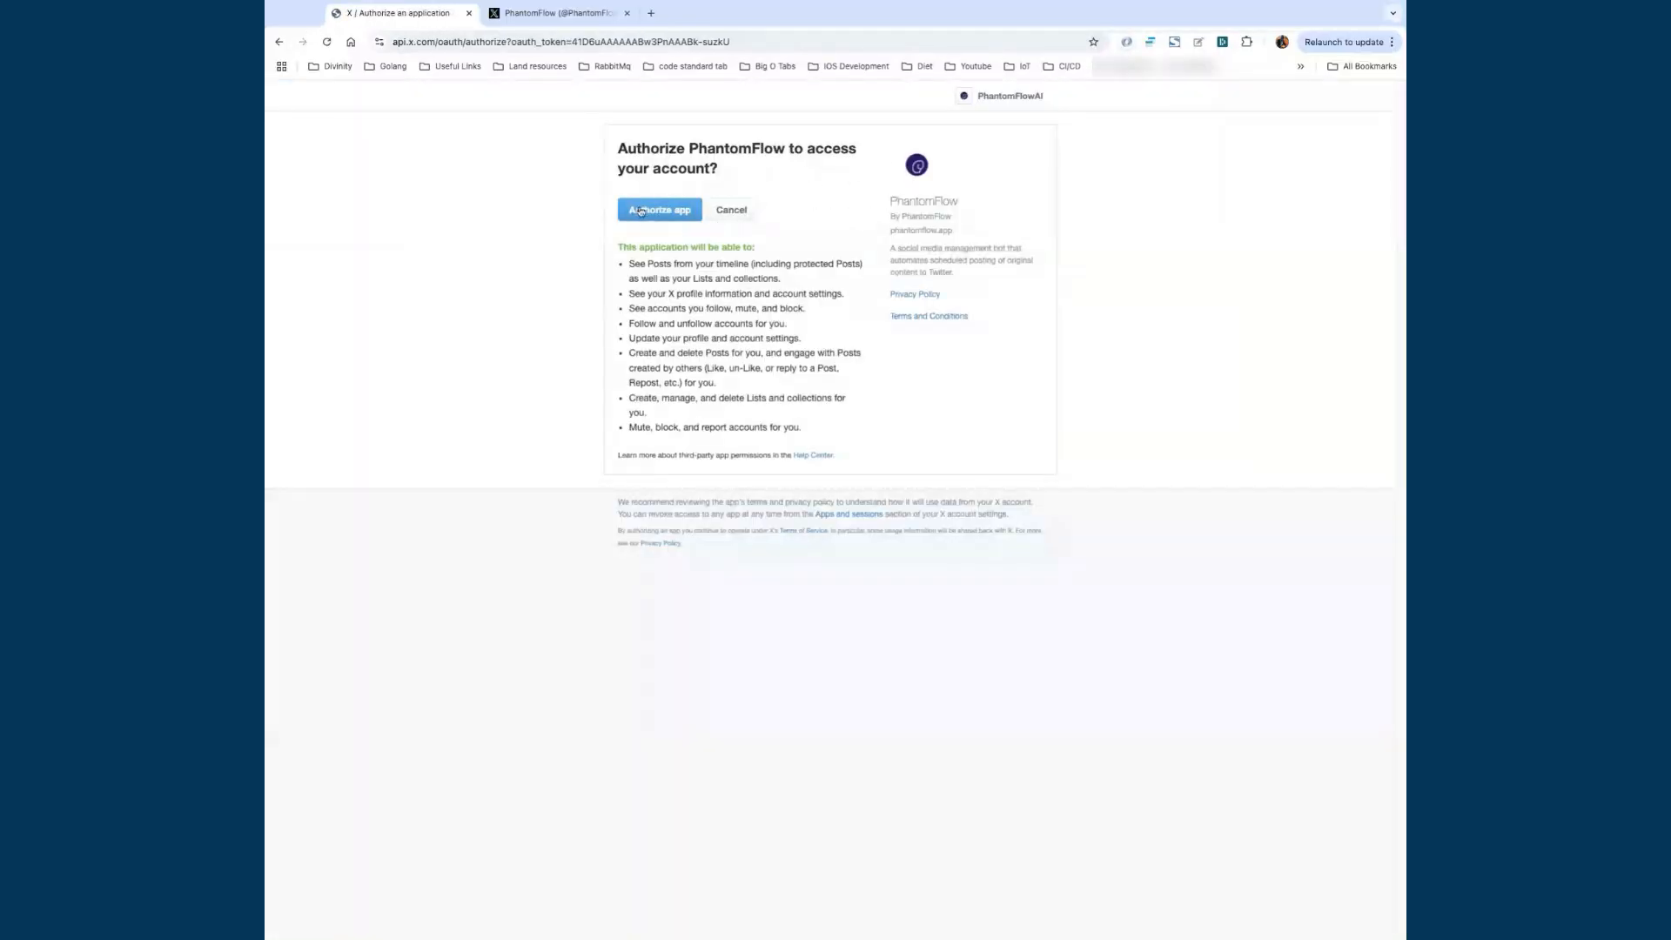
{"action": "left_click", "coordinate": [675, 215]}
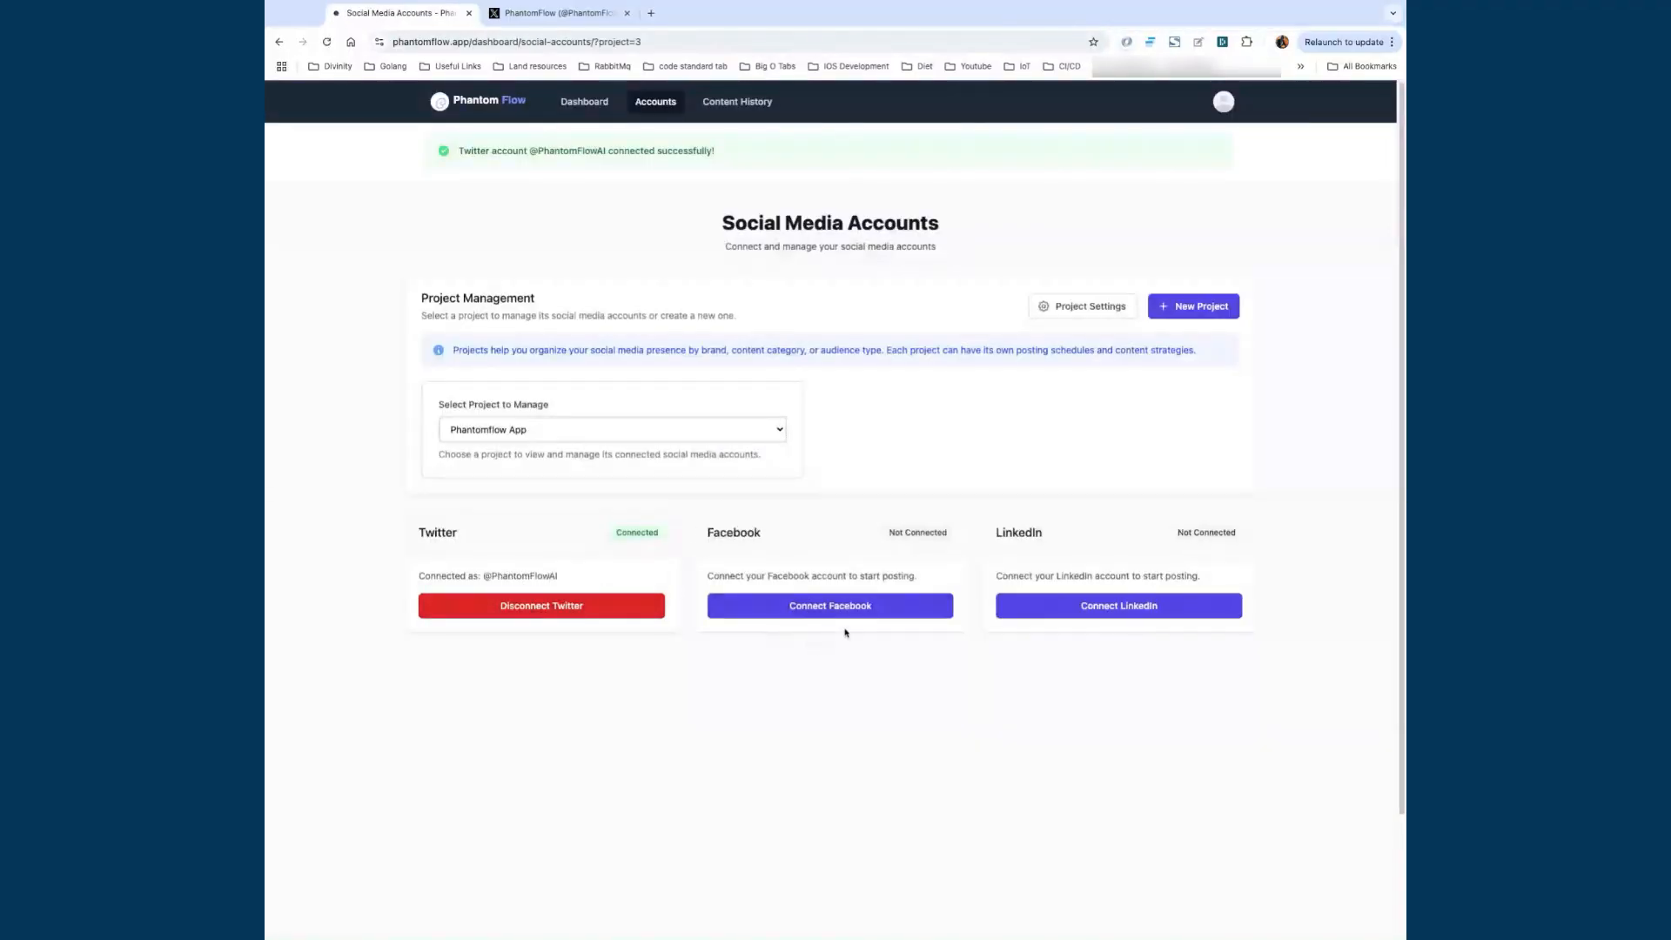
Step: Connect Facebook to the project, adding the PhantomFlow Page to the previously granted access and choosing it as the connected page
{"action": "left_click", "coordinate": [863, 608]}
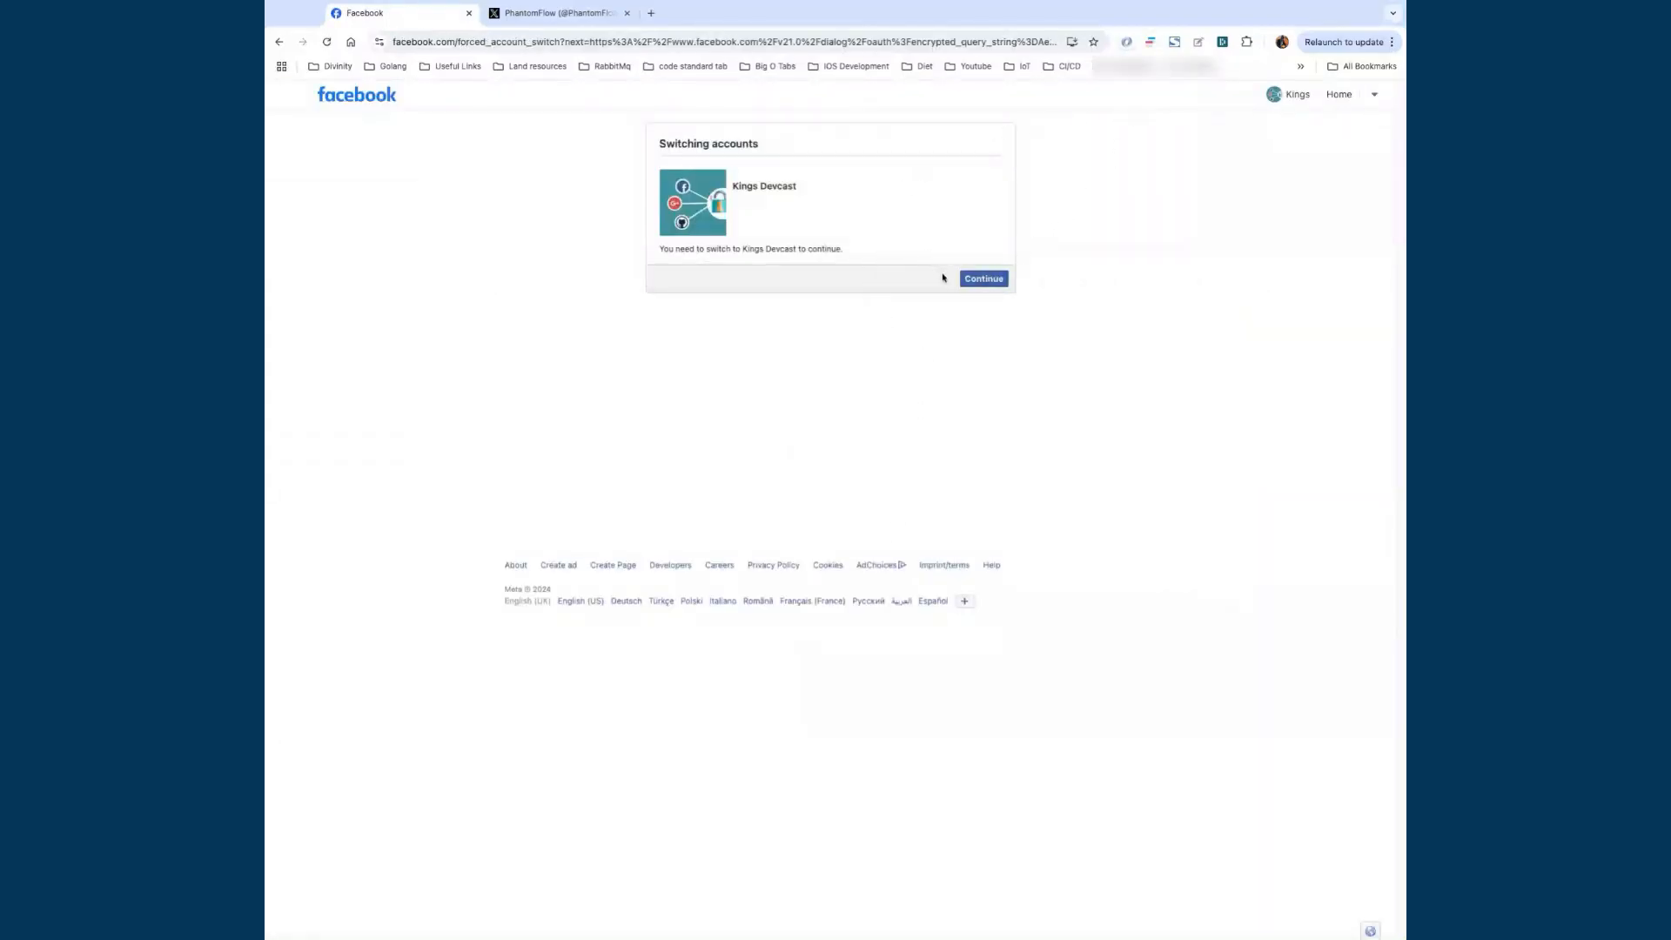
{"action": "left_click", "coordinate": [986, 284]}
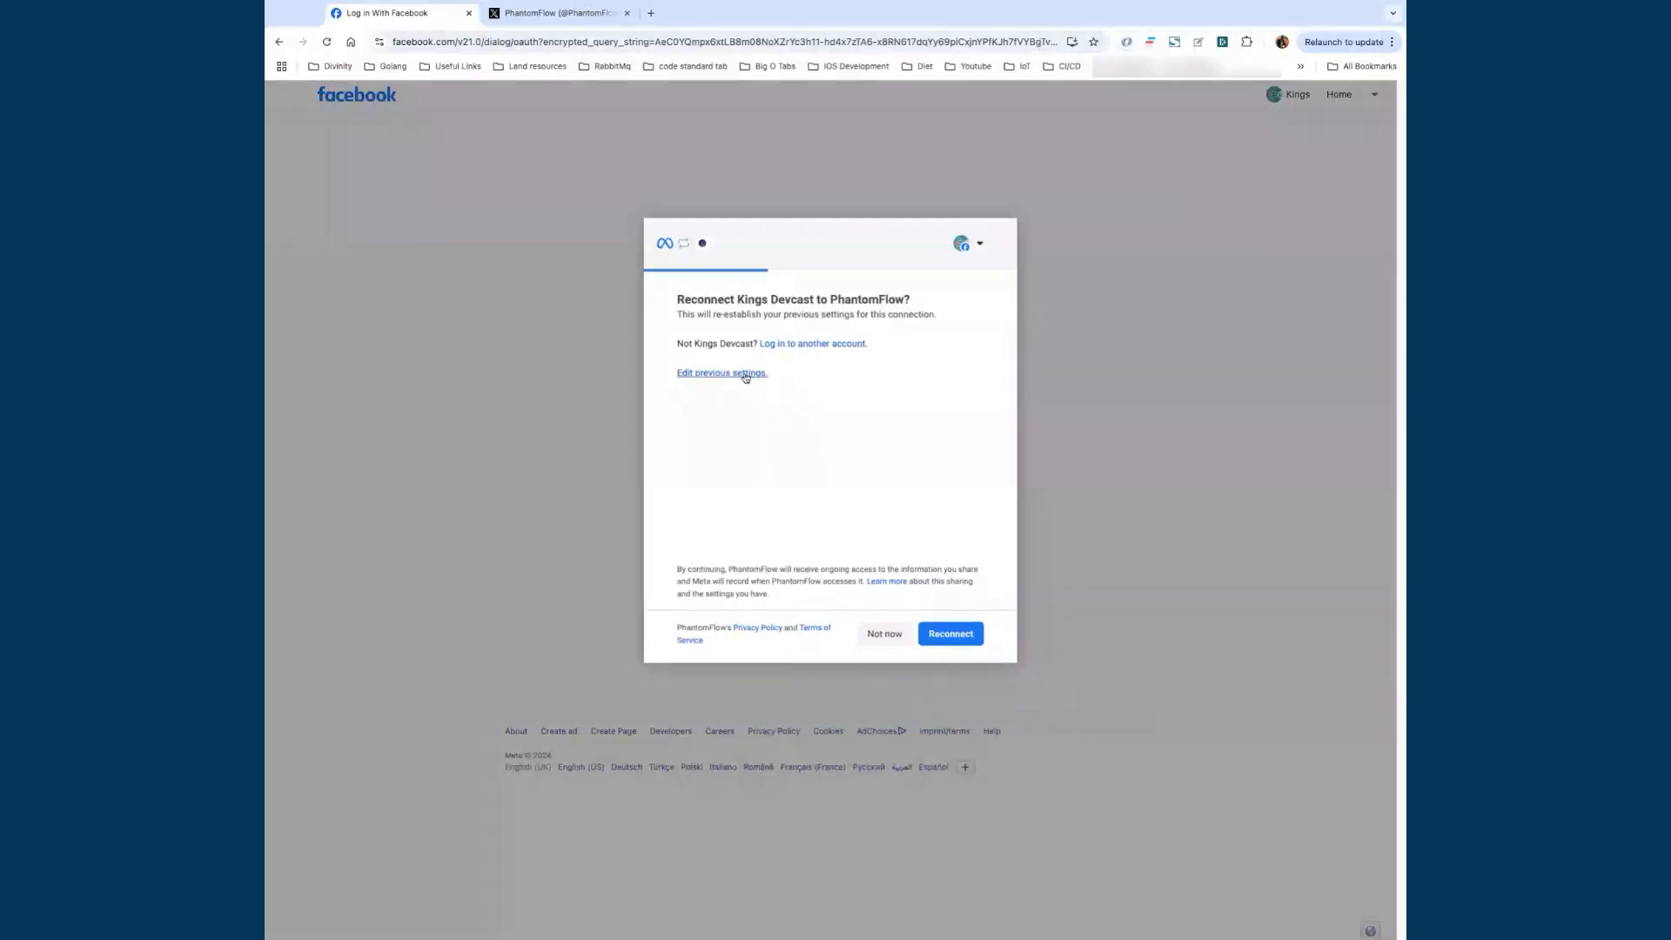
{"action": "left_click", "coordinate": [745, 374]}
{"action": "scroll", "coordinate": [852, 496], "scroll_direction": "down", "scroll_amount": 1}
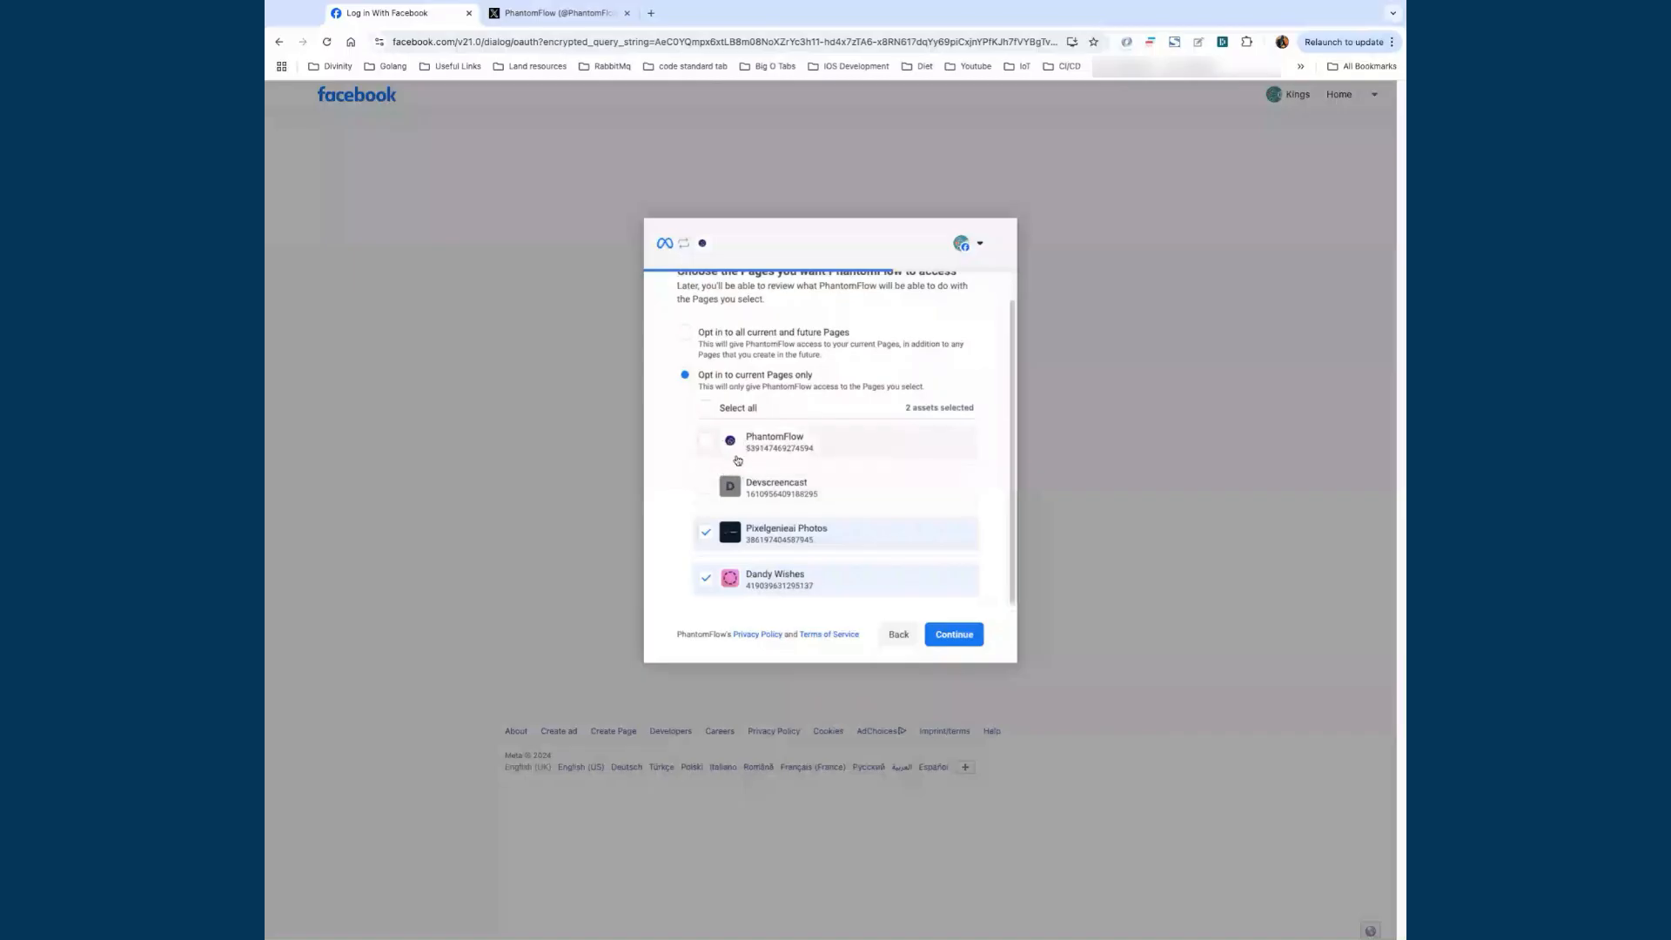
{"action": "left_click", "coordinate": [707, 441]}
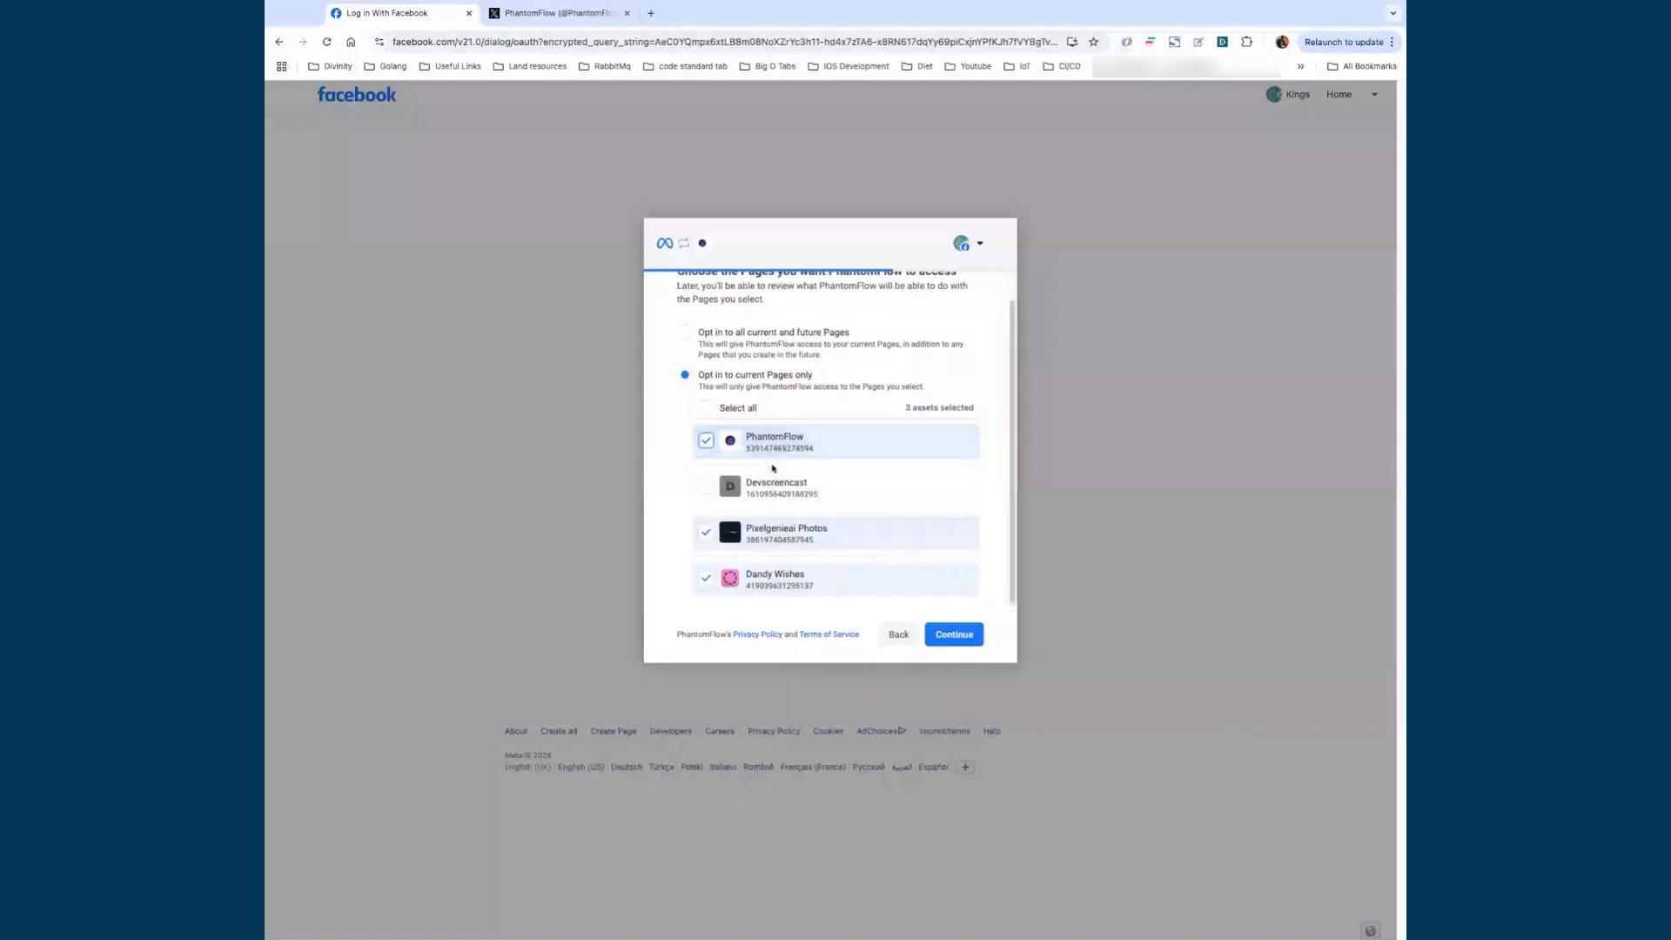
{"action": "left_click", "coordinate": [954, 634]}
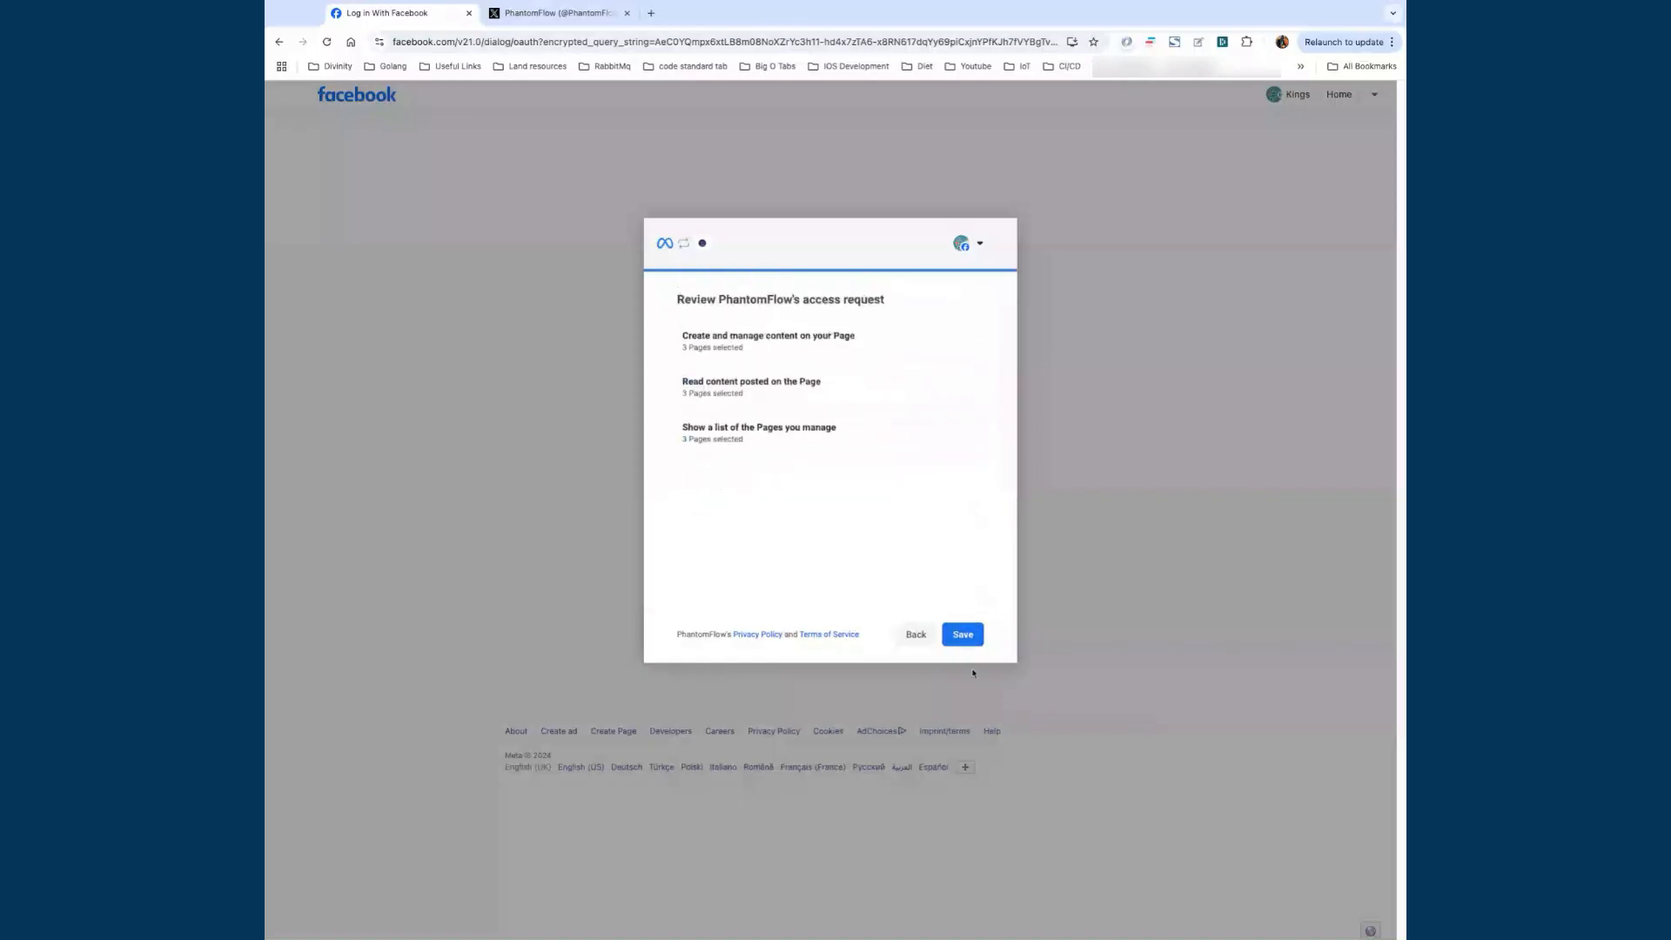
{"action": "left_click", "coordinate": [964, 636]}
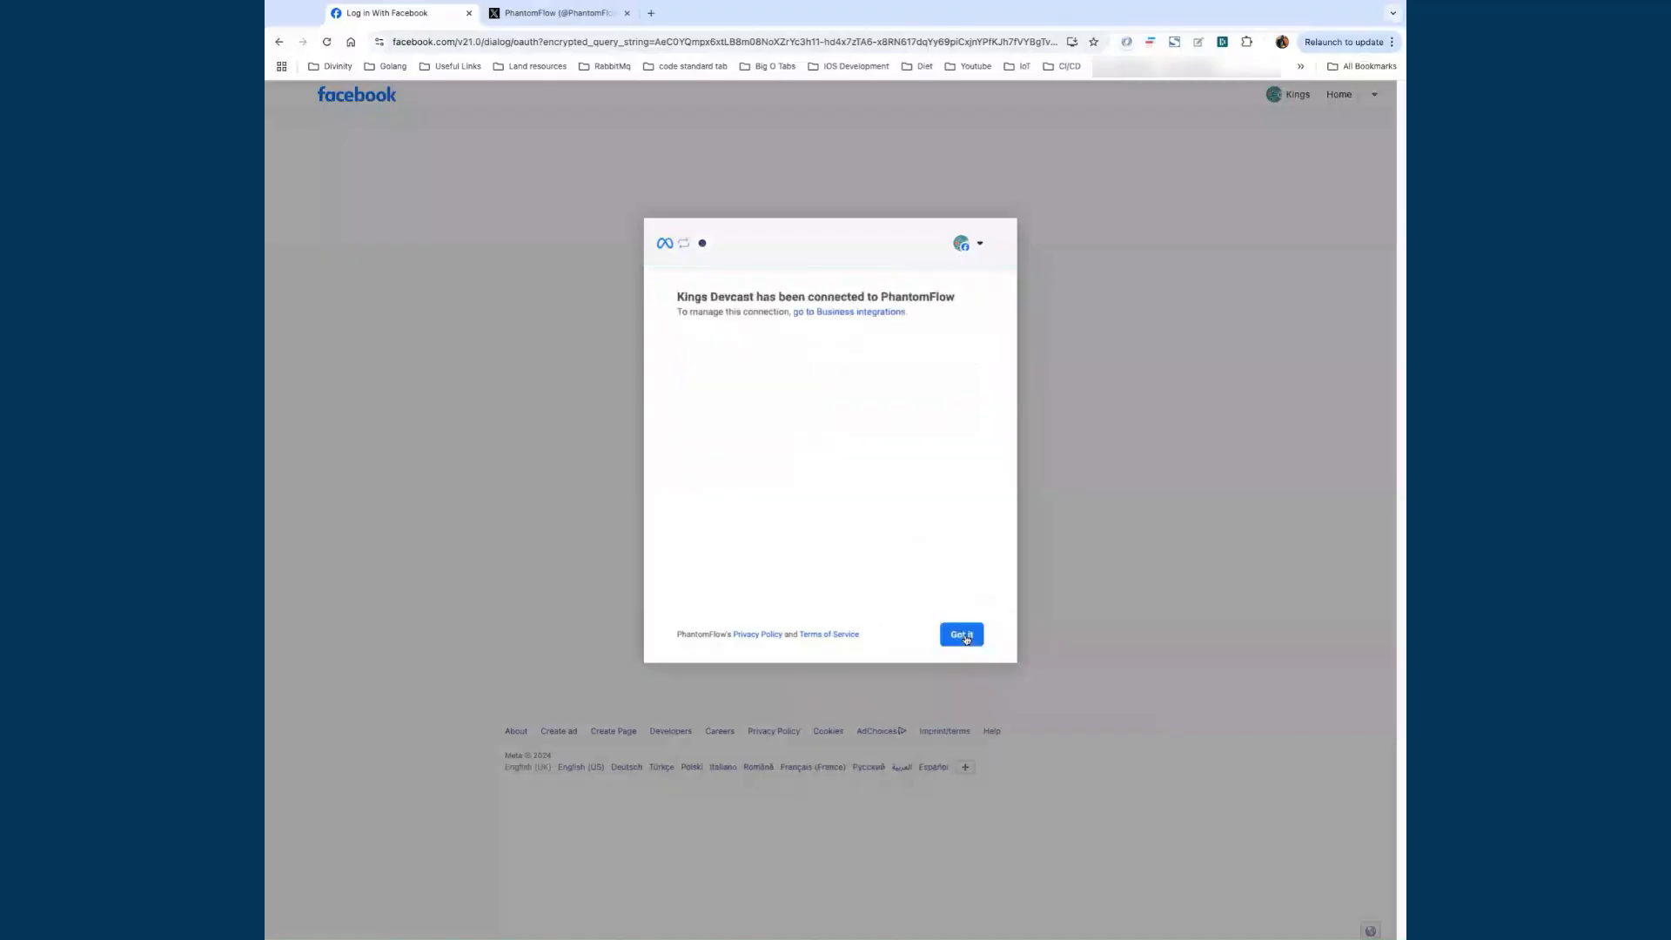
{"action": "left_click", "coordinate": [965, 637]}
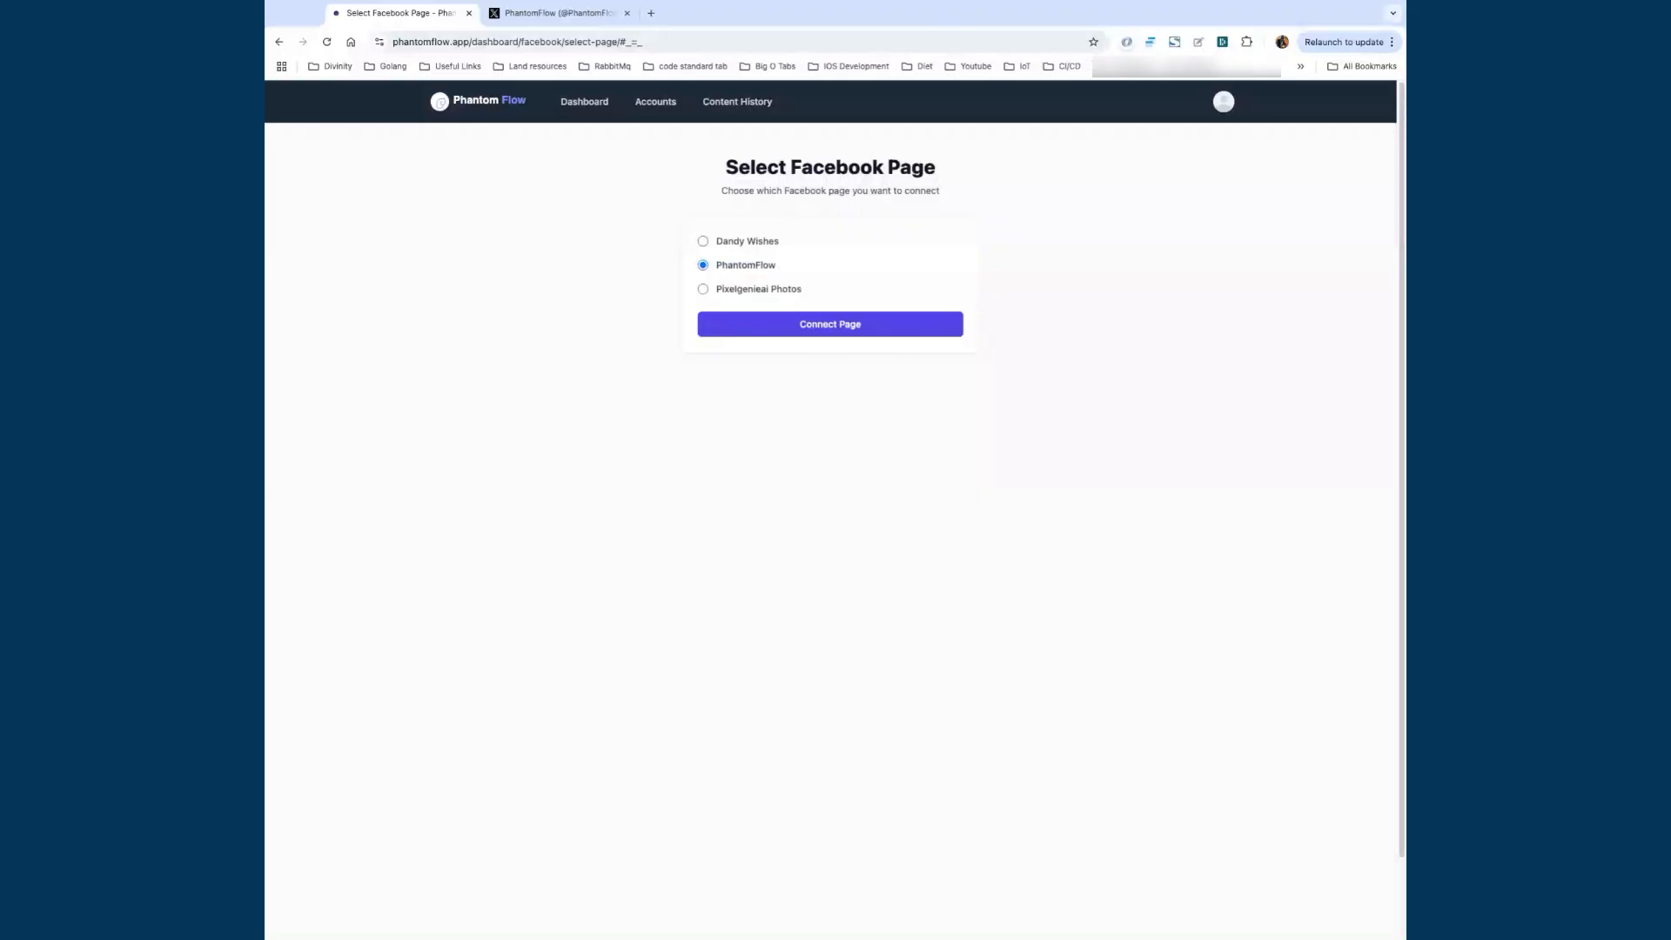
{"action": "left_click", "coordinate": [826, 332]}
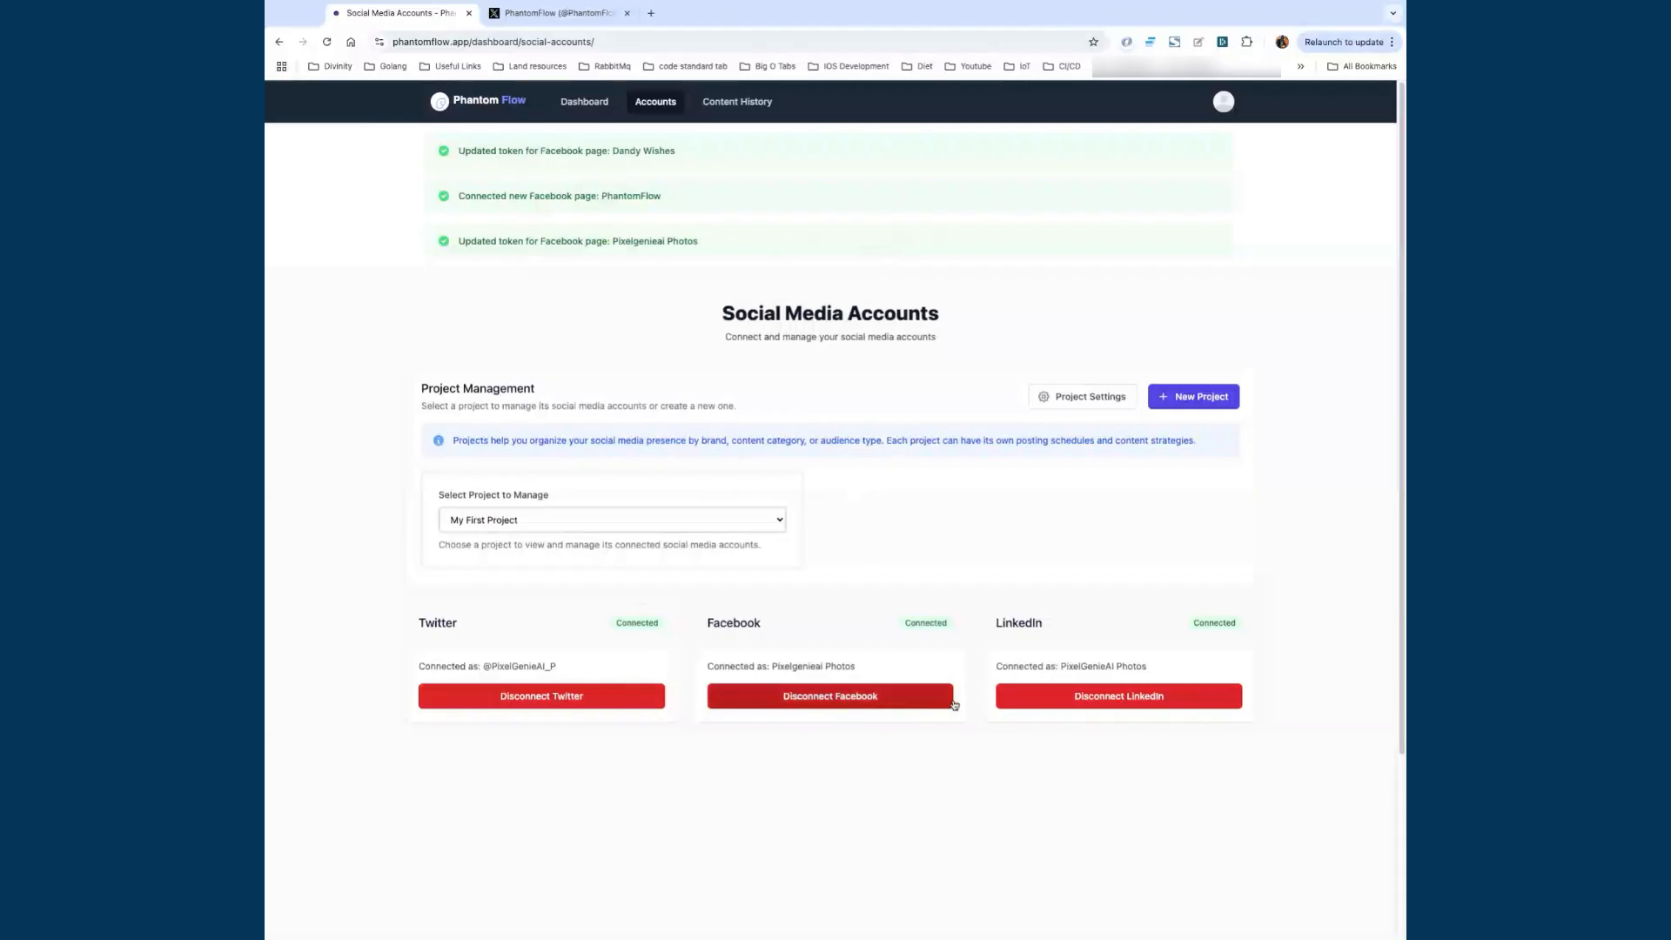
Step: Reselect the Phantomflow App project and connect the PhantomFlow LinkedIn organization, signing in with the LinkedIn account's email and password
{"action": "left_click", "coordinate": [582, 521]}
{"action": "left_click", "coordinate": [582, 536]}
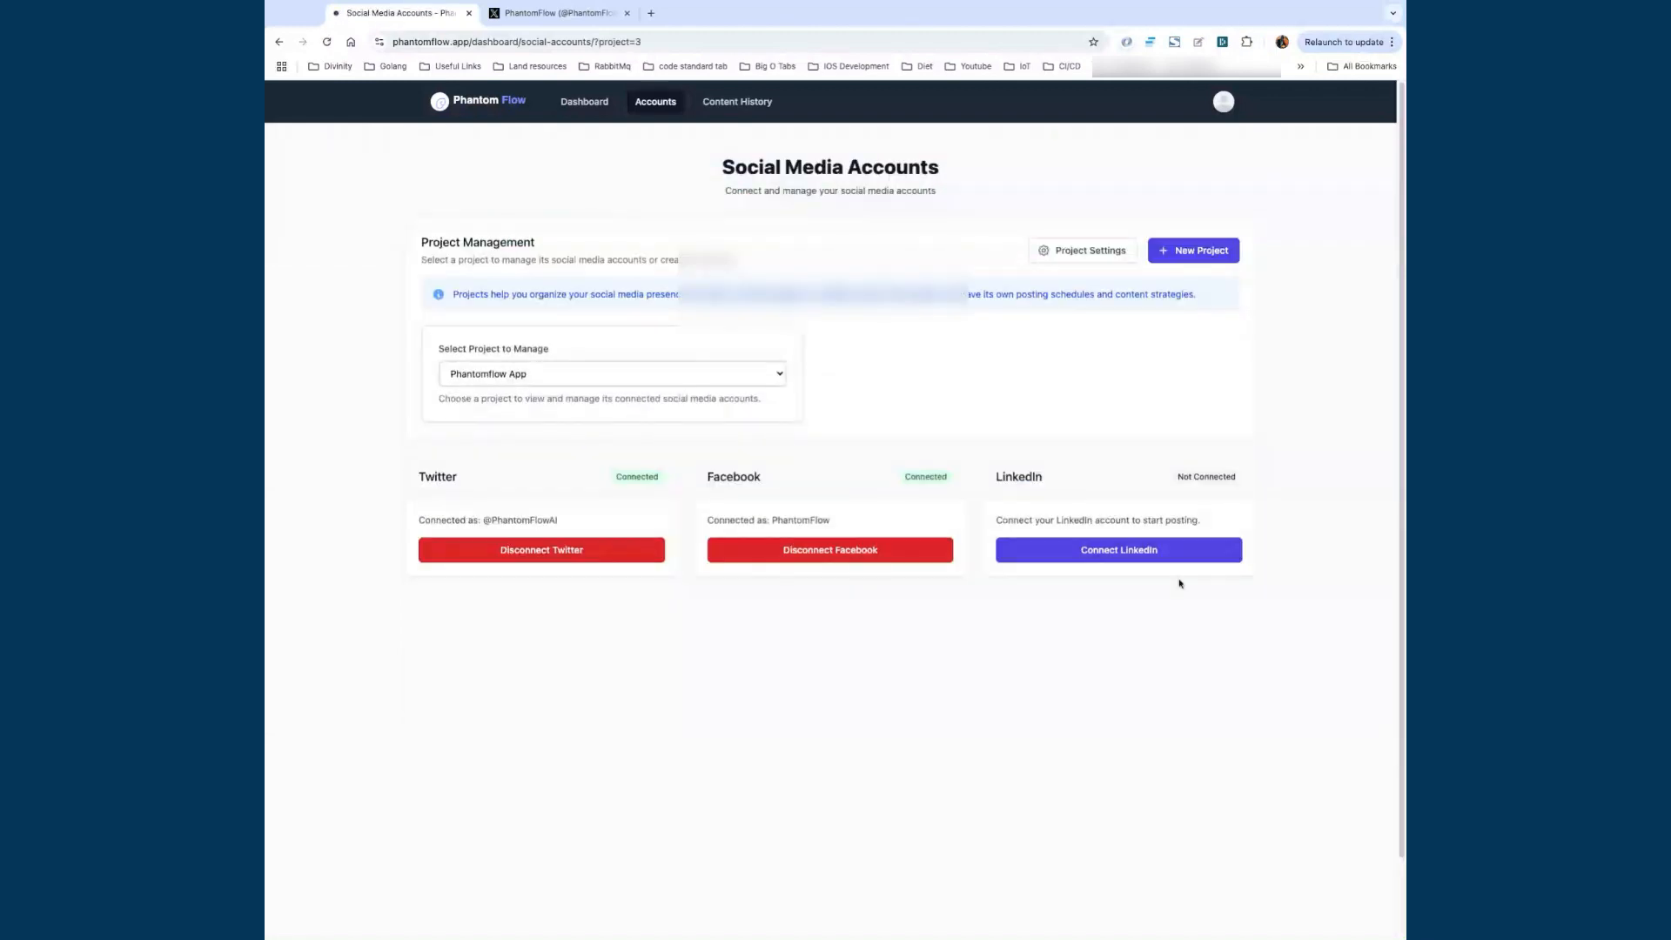
{"action": "left_click", "coordinate": [1143, 550]}
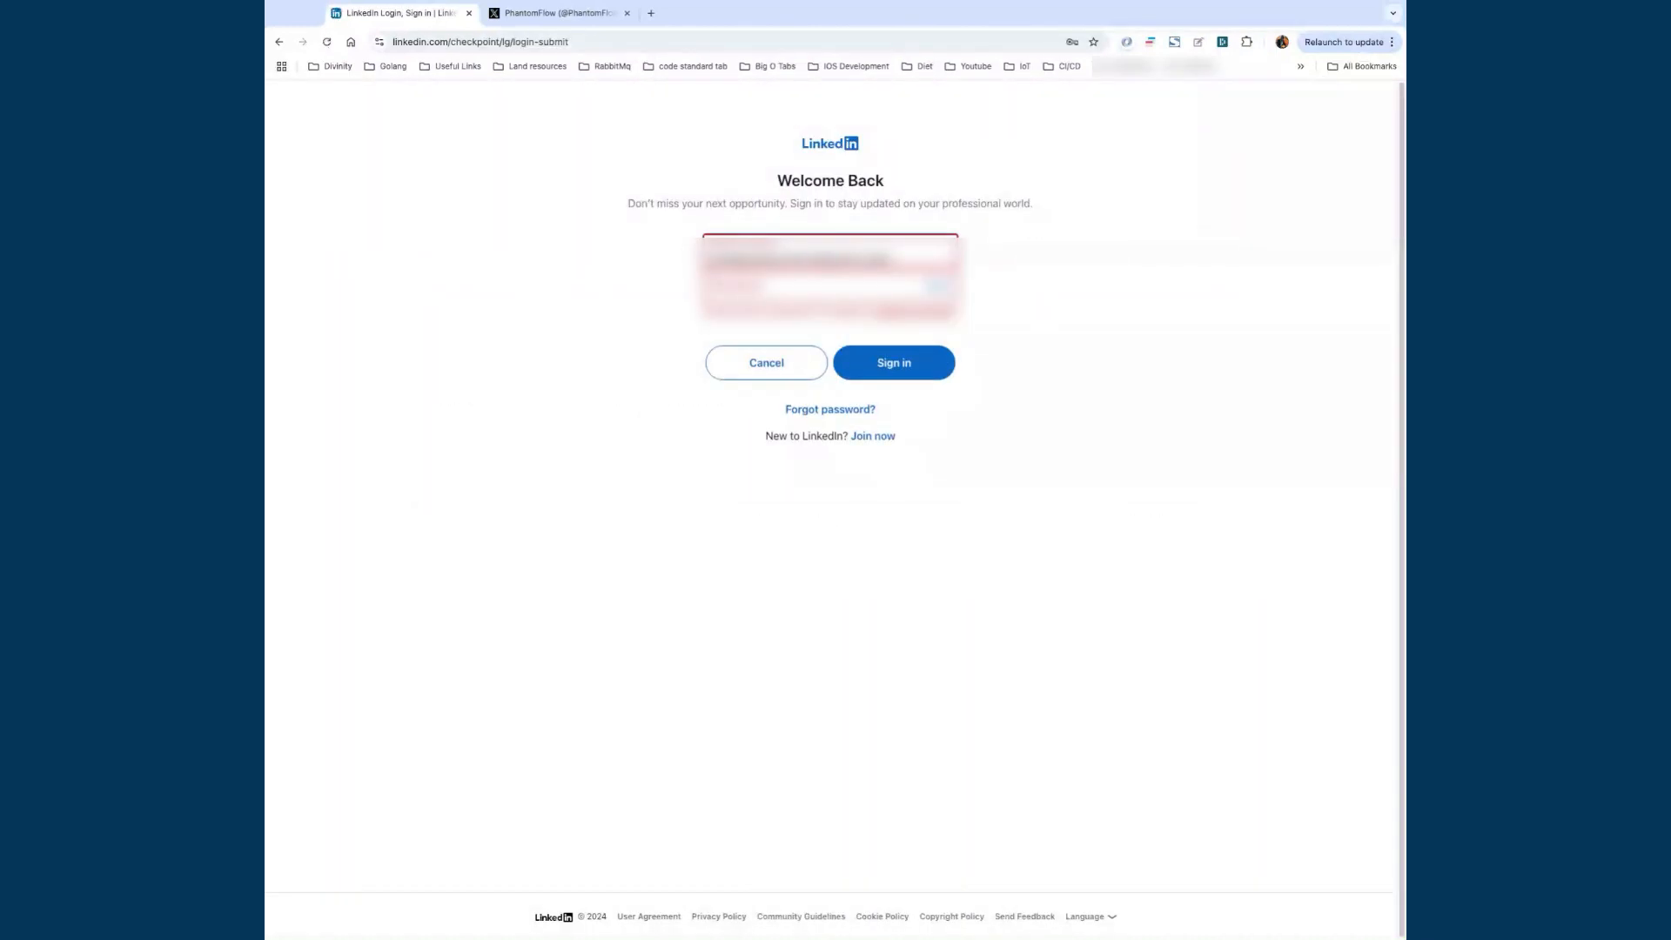
{"action": "triple_click", "coordinate": [801, 258]}
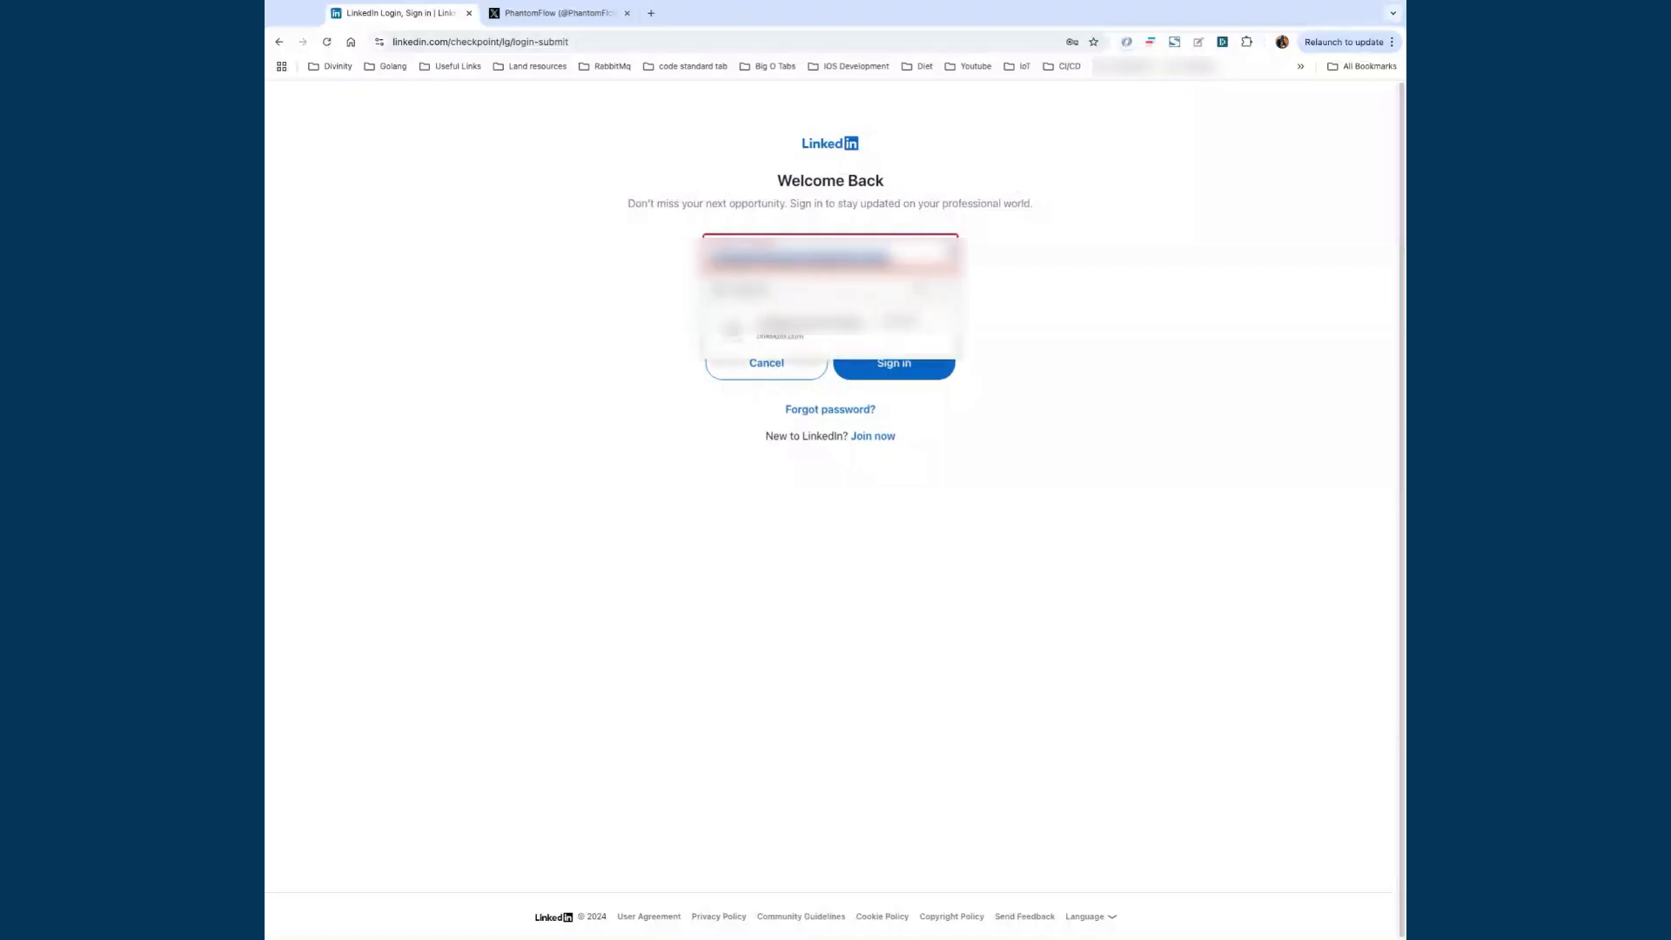
{"action": "left_click", "coordinate": [856, 291]}
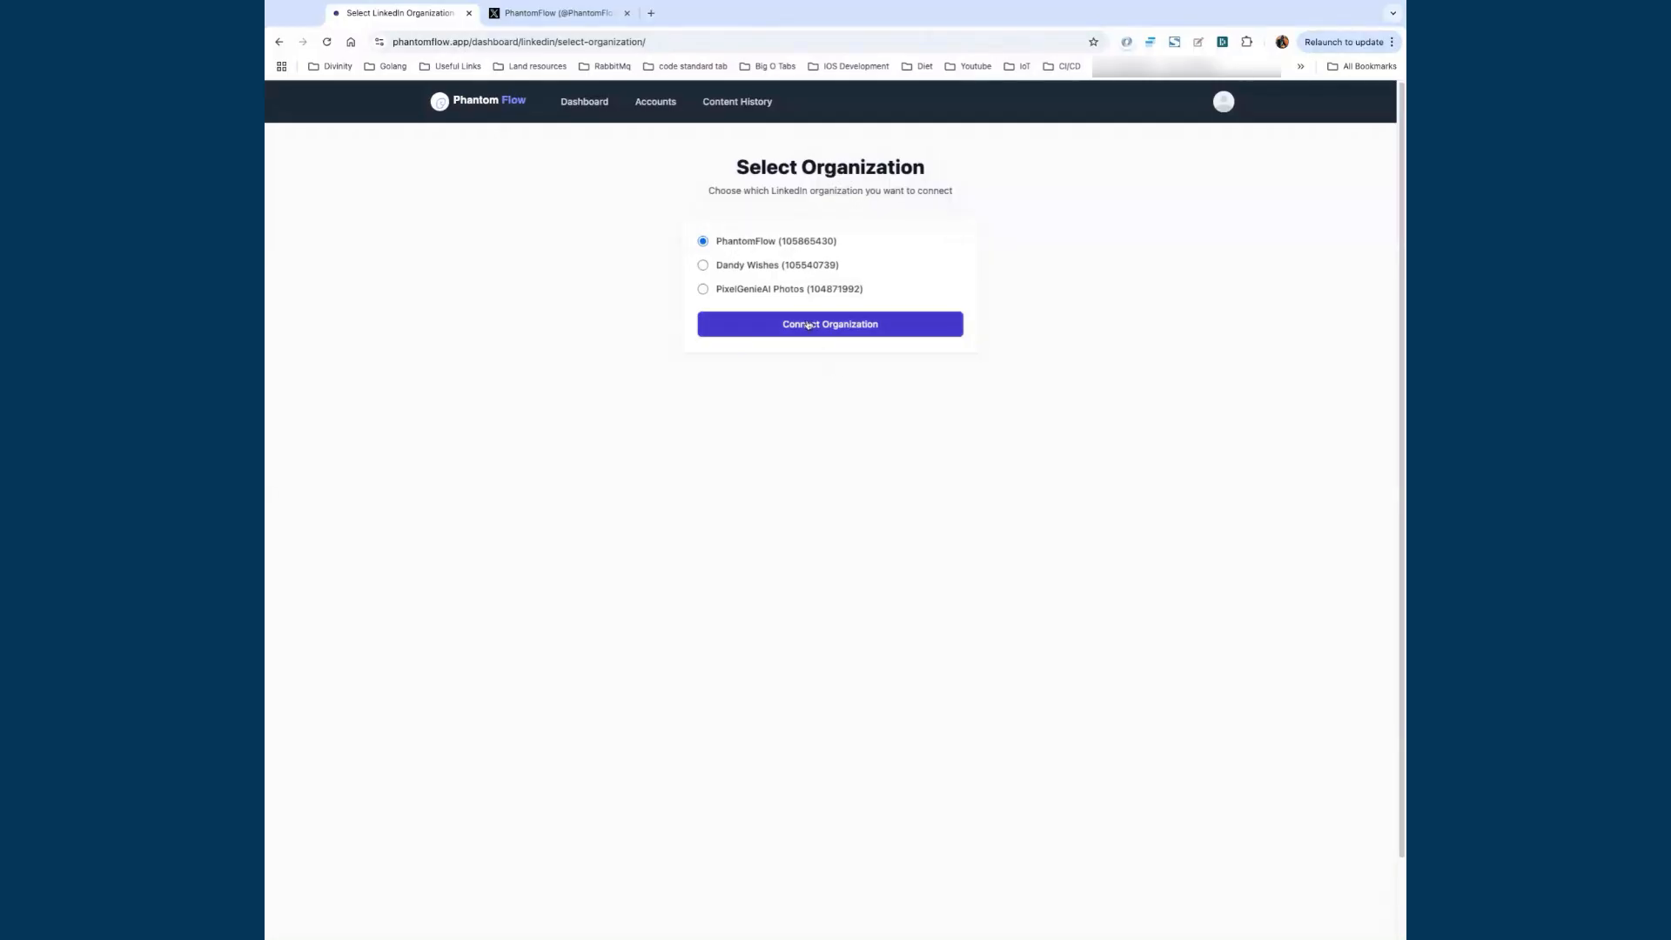
{"action": "left_click", "coordinate": [850, 327]}
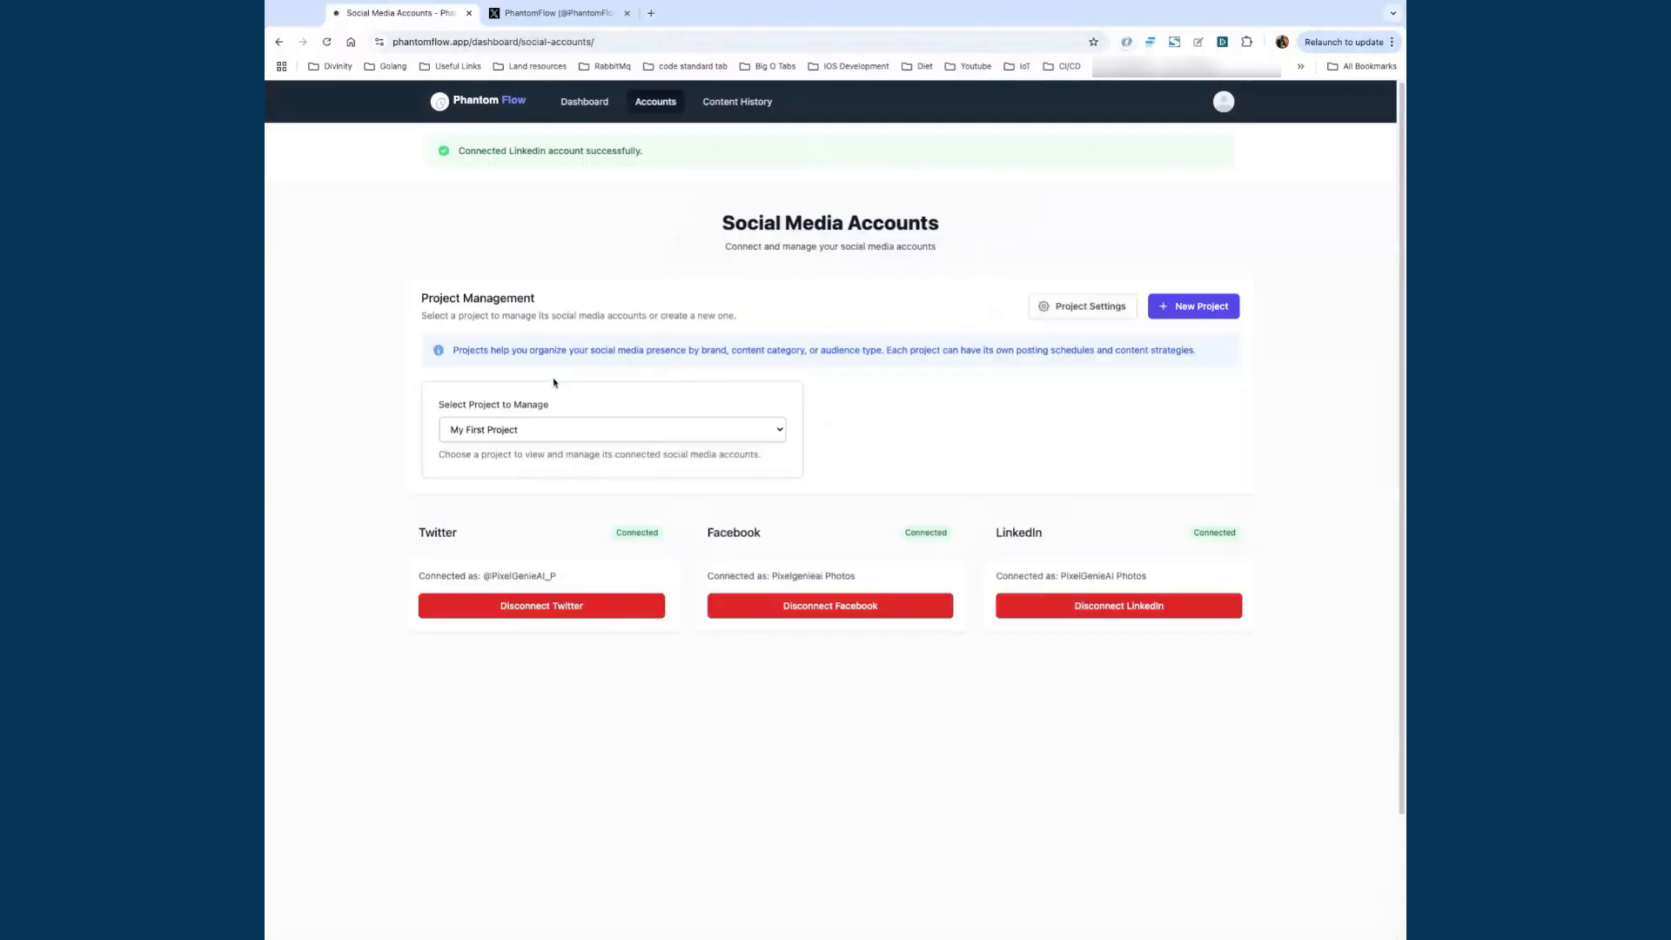
Step: Switch to the Phantomflow App project and open its project settings at the basic posting and monitoring options
{"action": "left_click", "coordinate": [532, 430]}
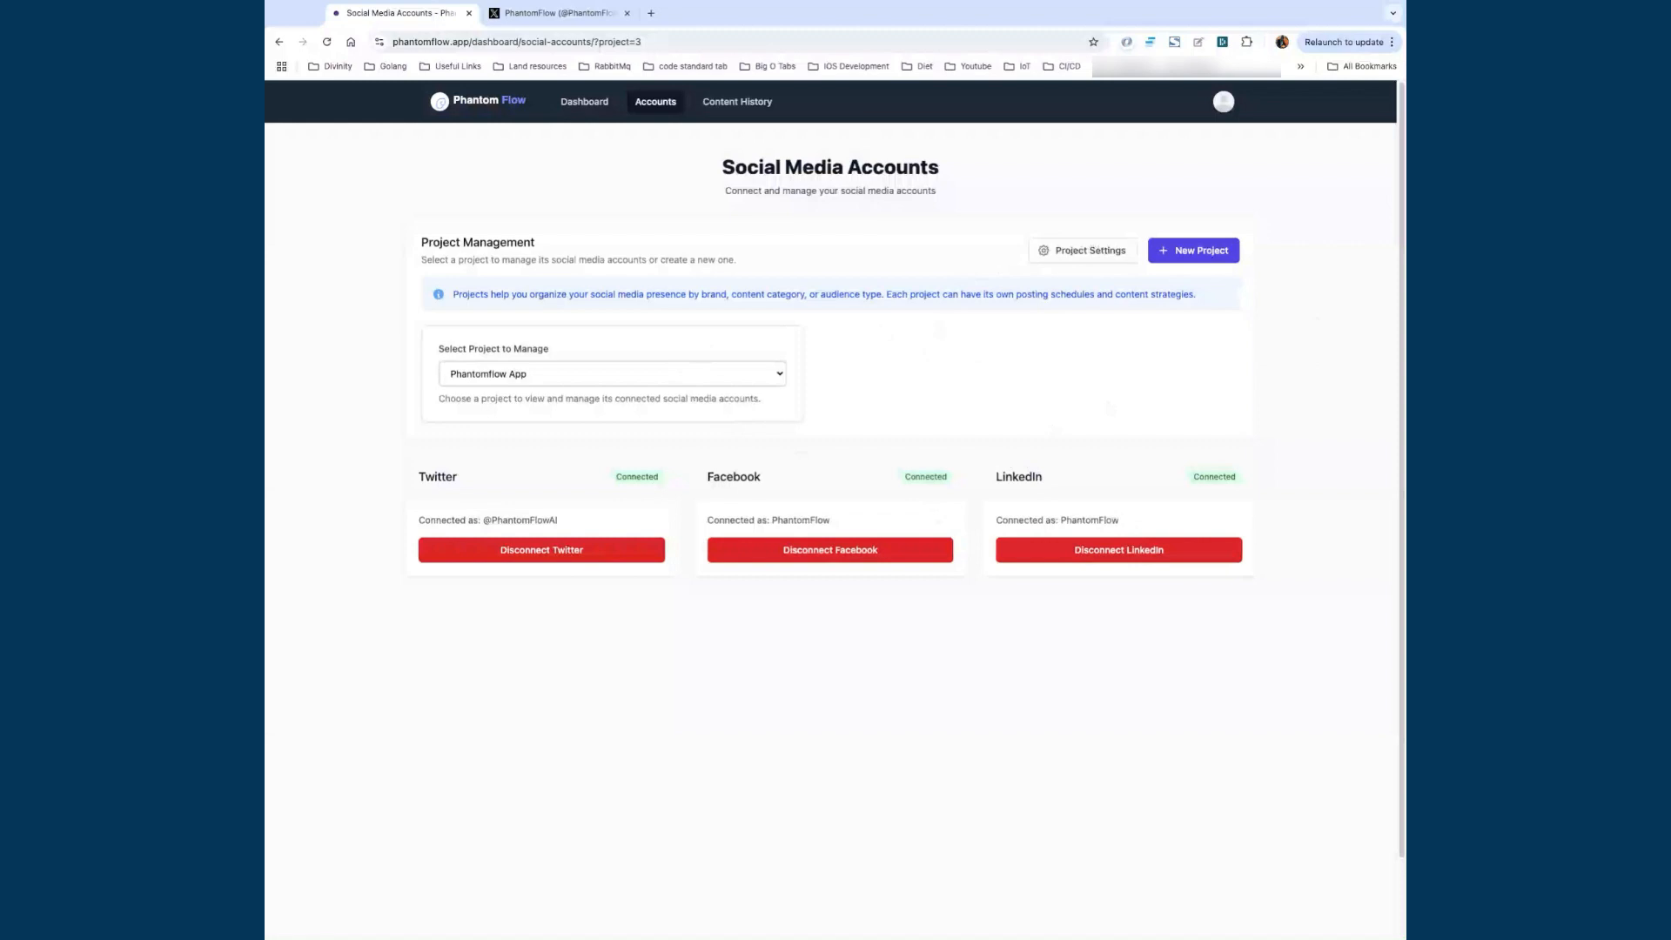
{"action": "left_click", "coordinate": [1082, 250]}
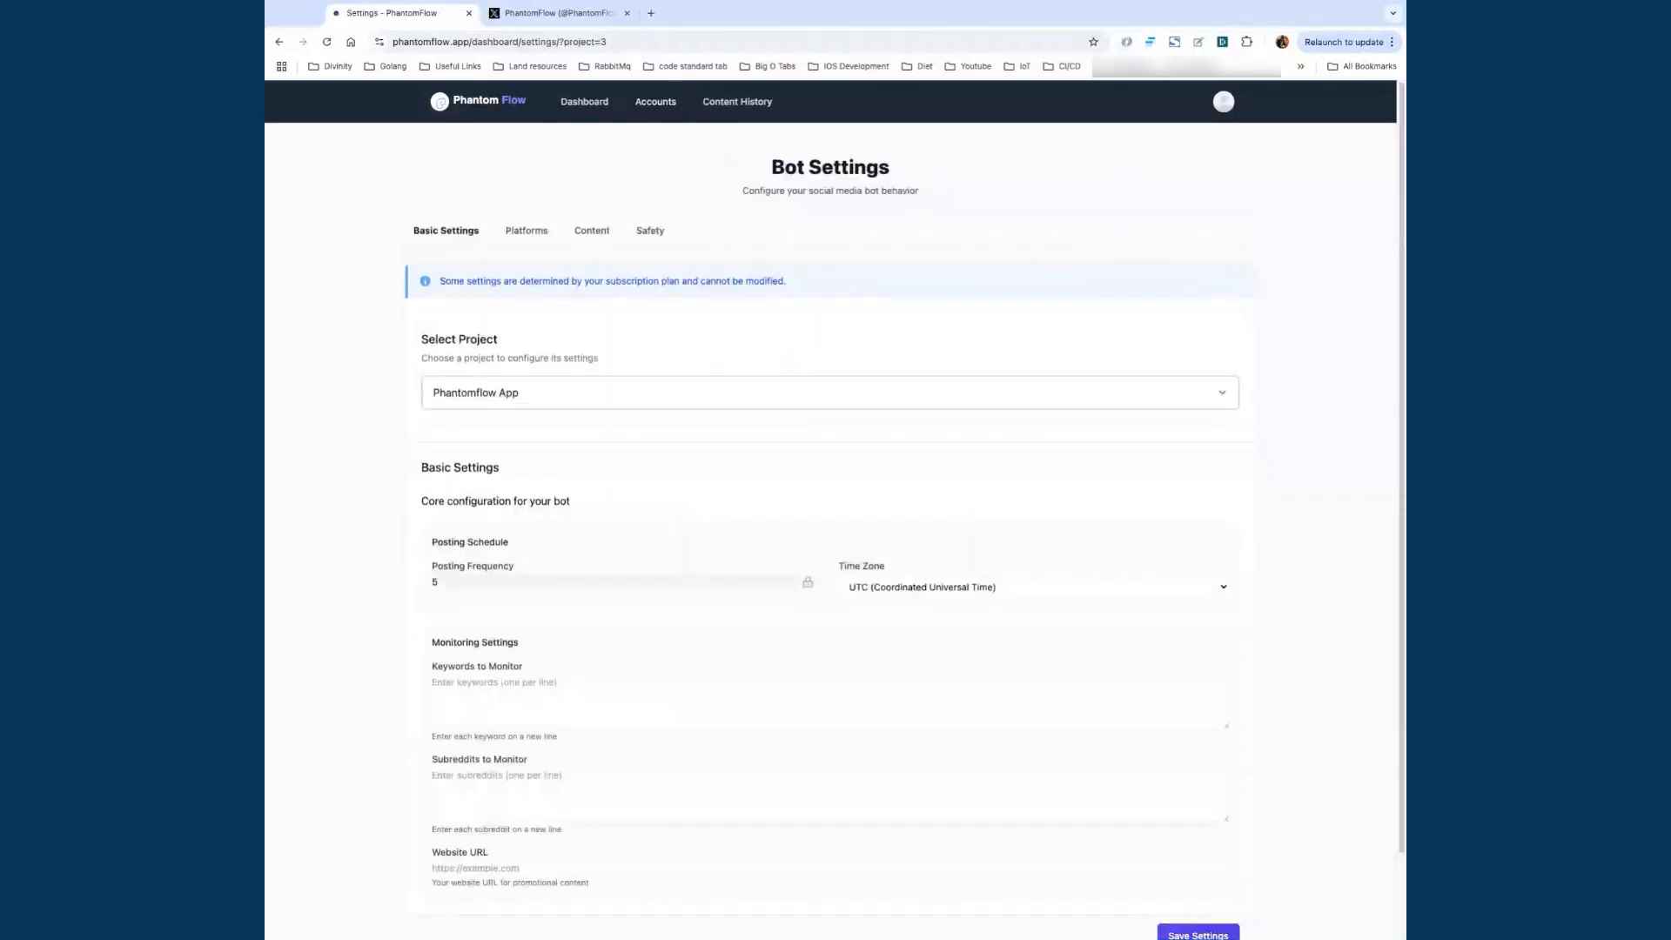
{"action": "scroll", "coordinate": [1097, 329], "scroll_direction": "down", "scroll_amount": 1}
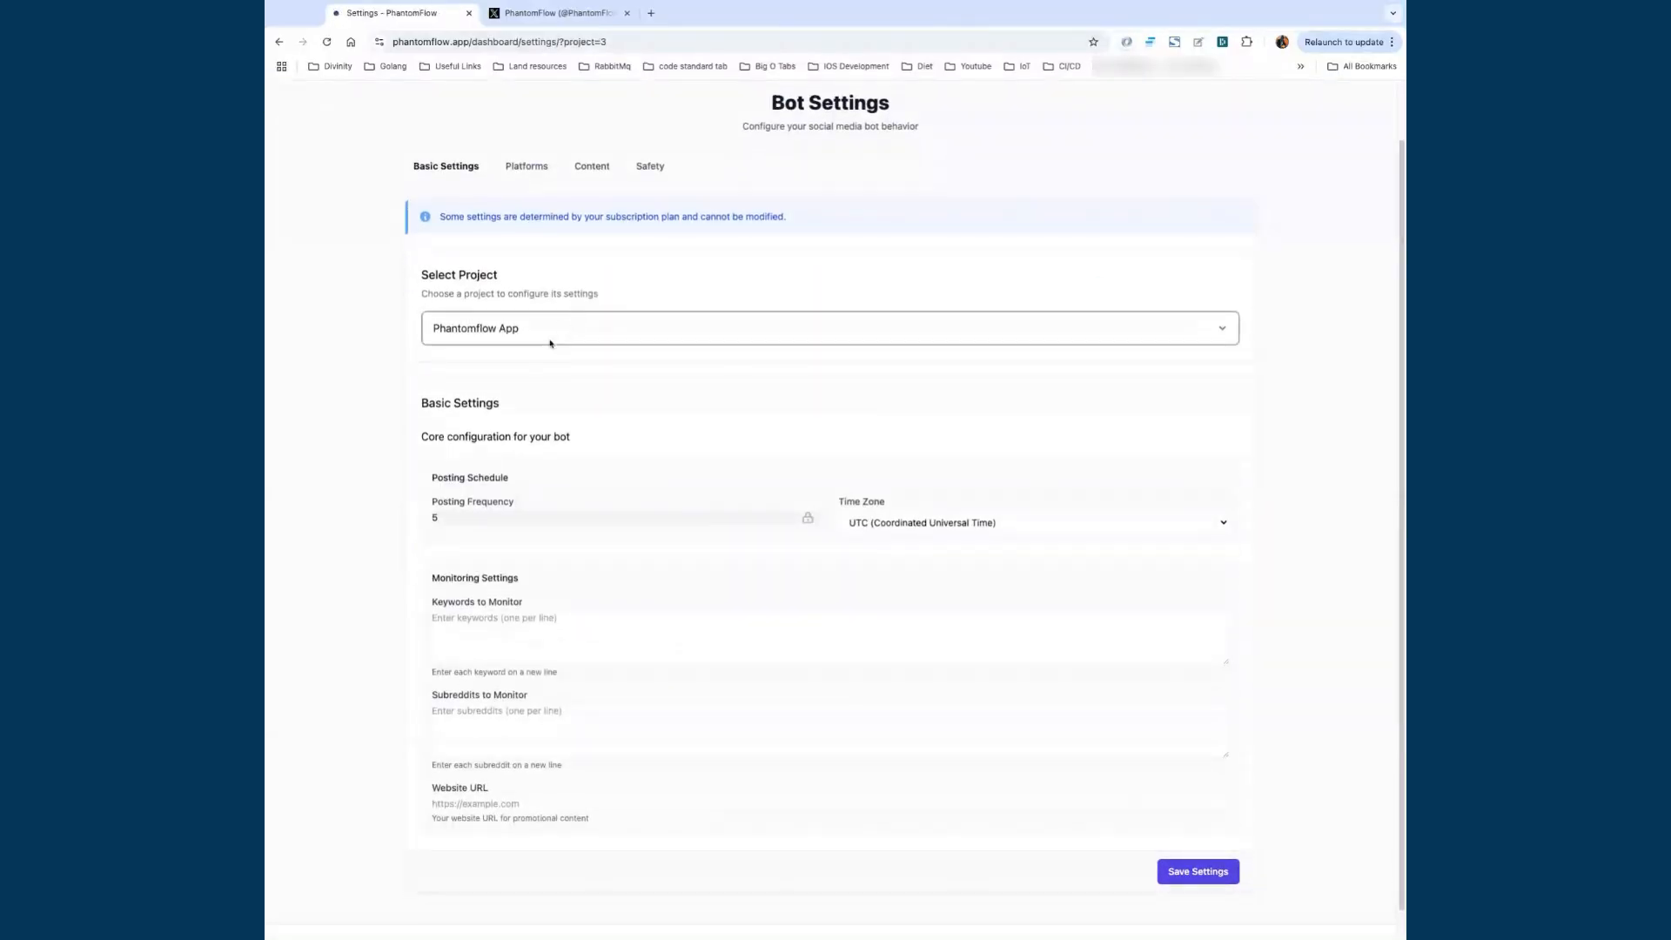
{"action": "left_click", "coordinate": [525, 335]}
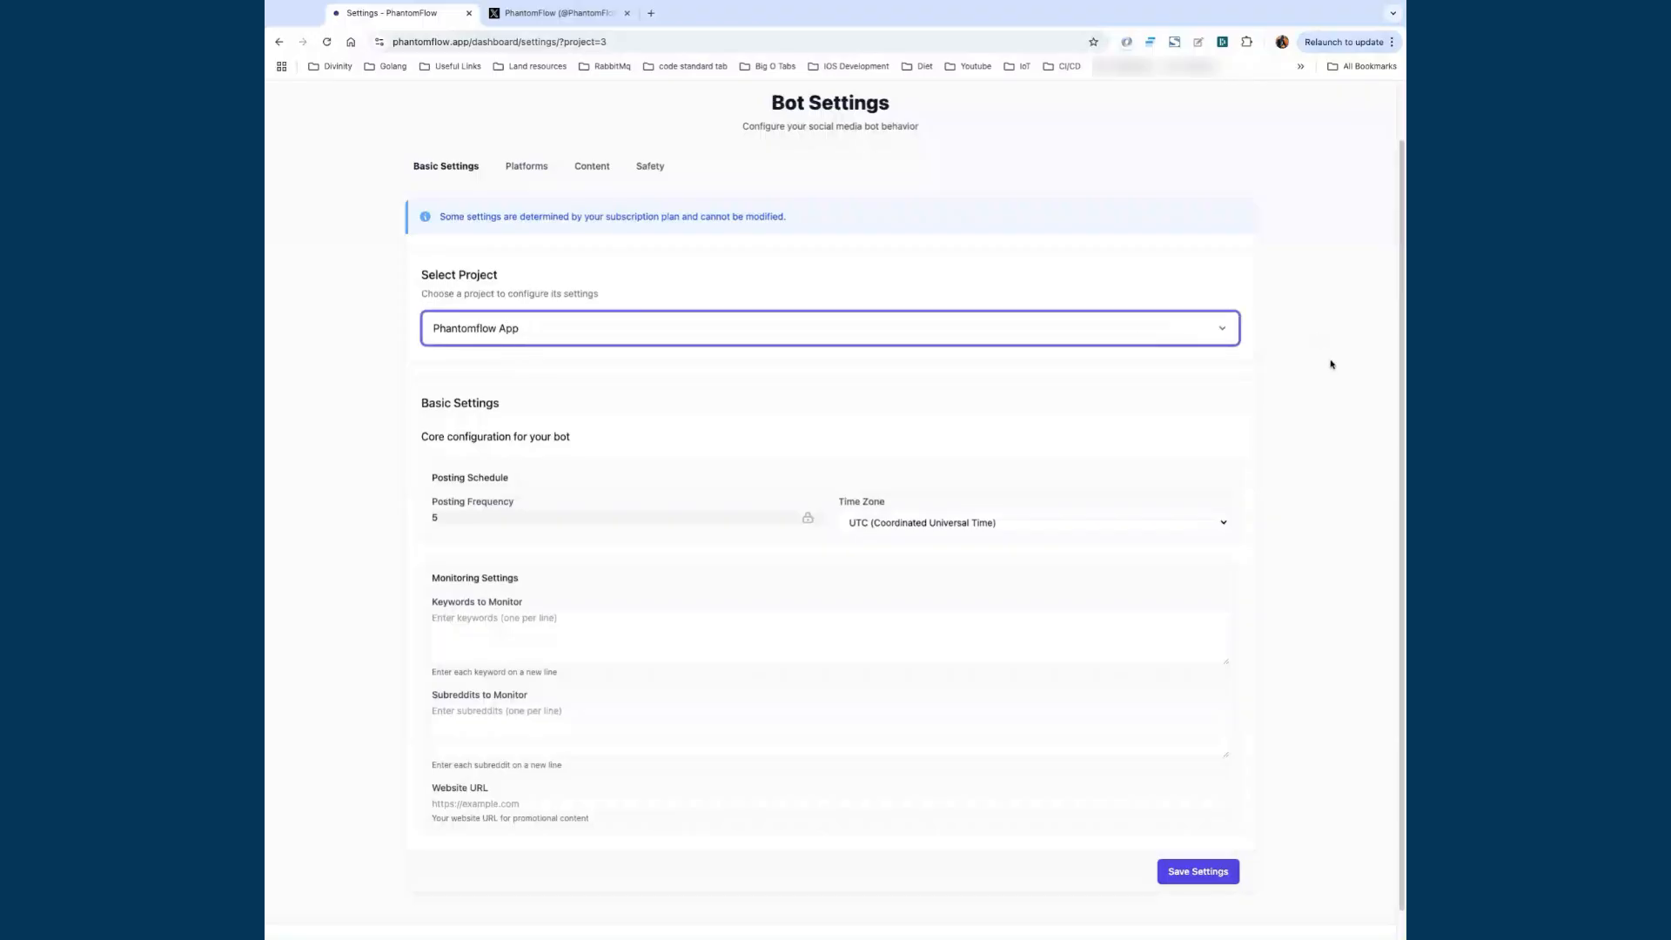
{"action": "scroll", "coordinate": [1322, 370], "scroll_direction": "down", "scroll_amount": 1}
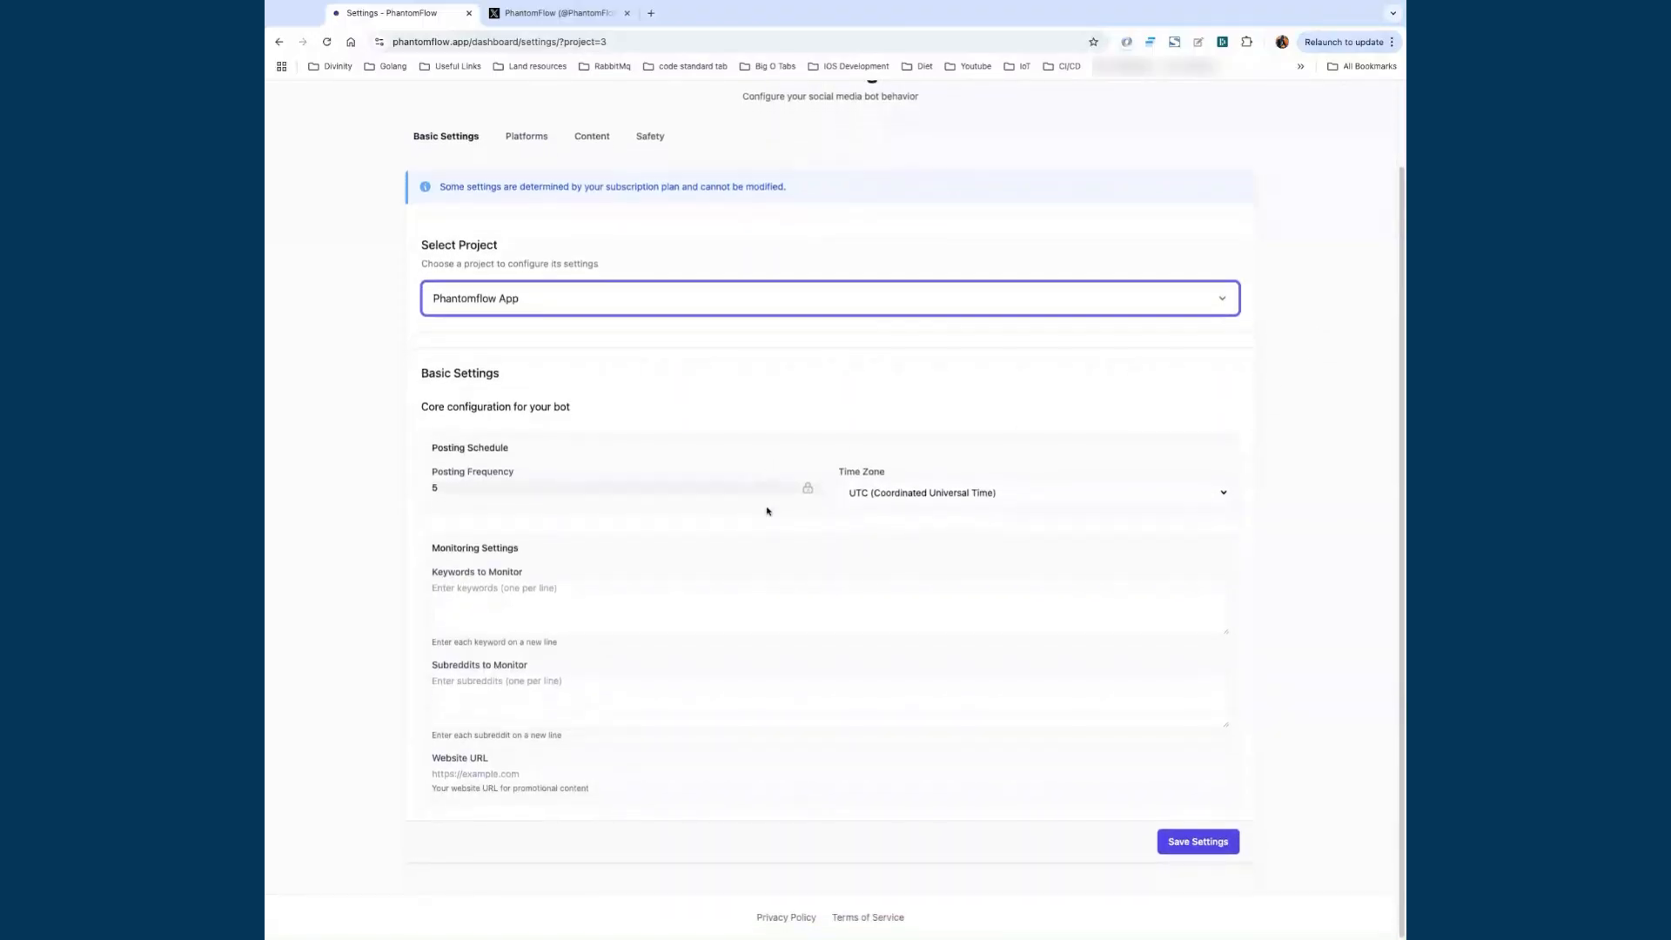
Step: Look through the Phantomflow App project's content mix and post templates, and launch the Content Wizard for its content rules
{"action": "scroll", "coordinate": [536, 503], "scroll_direction": "up", "scroll_amount": 1}
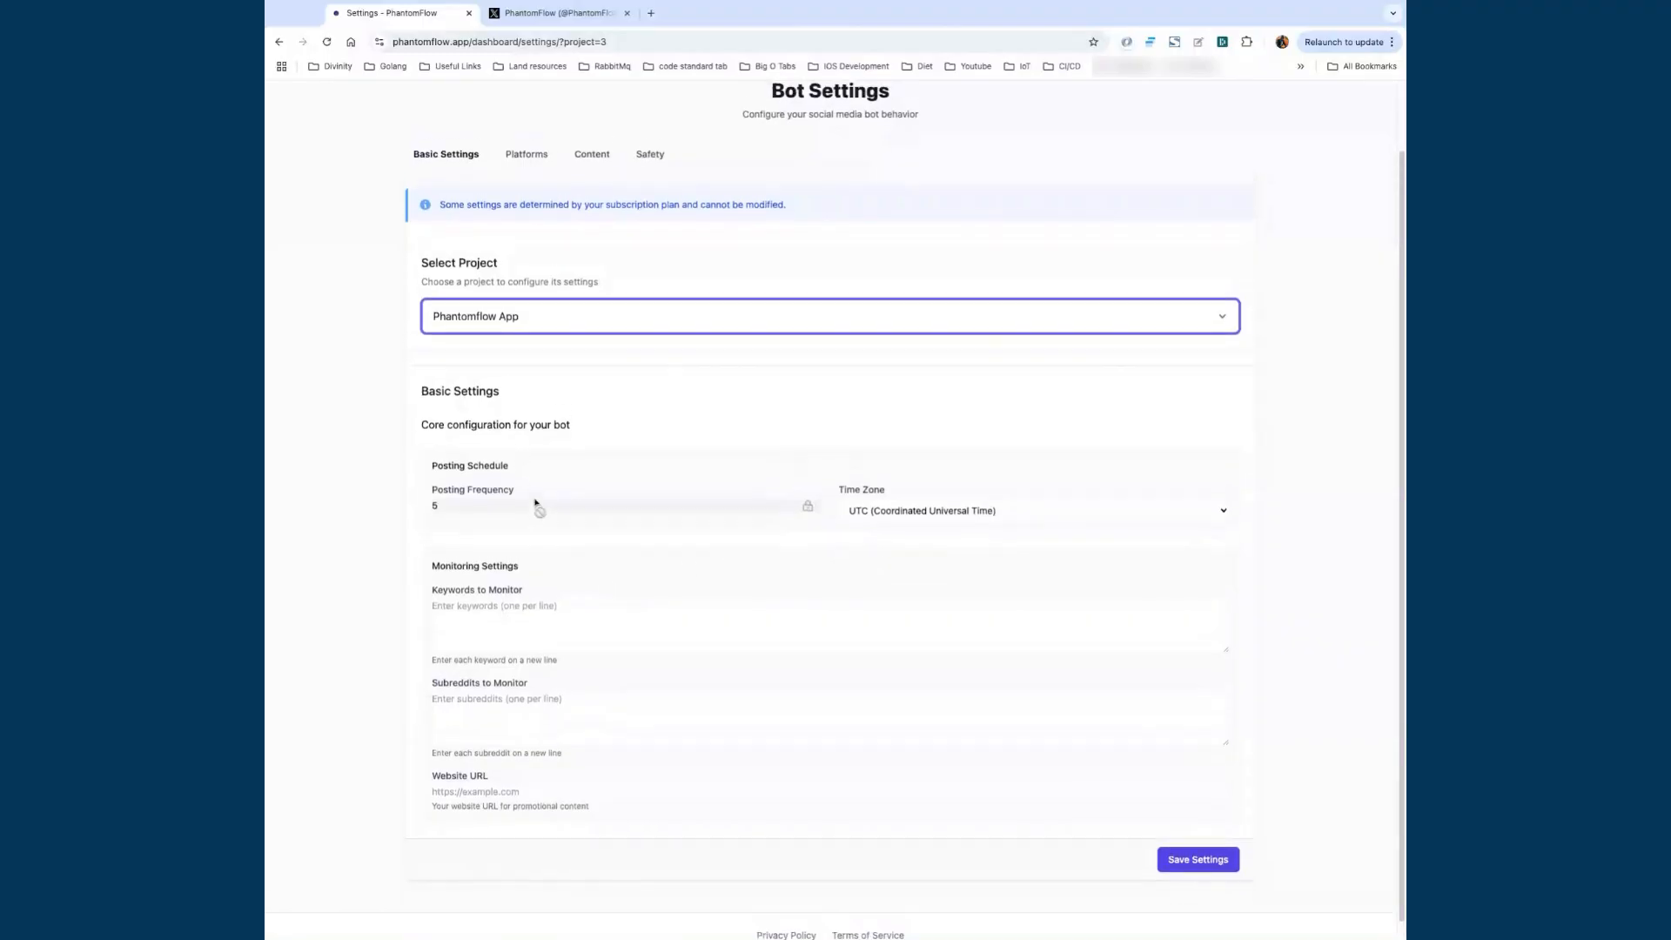
{"action": "left_click", "coordinate": [596, 174]}
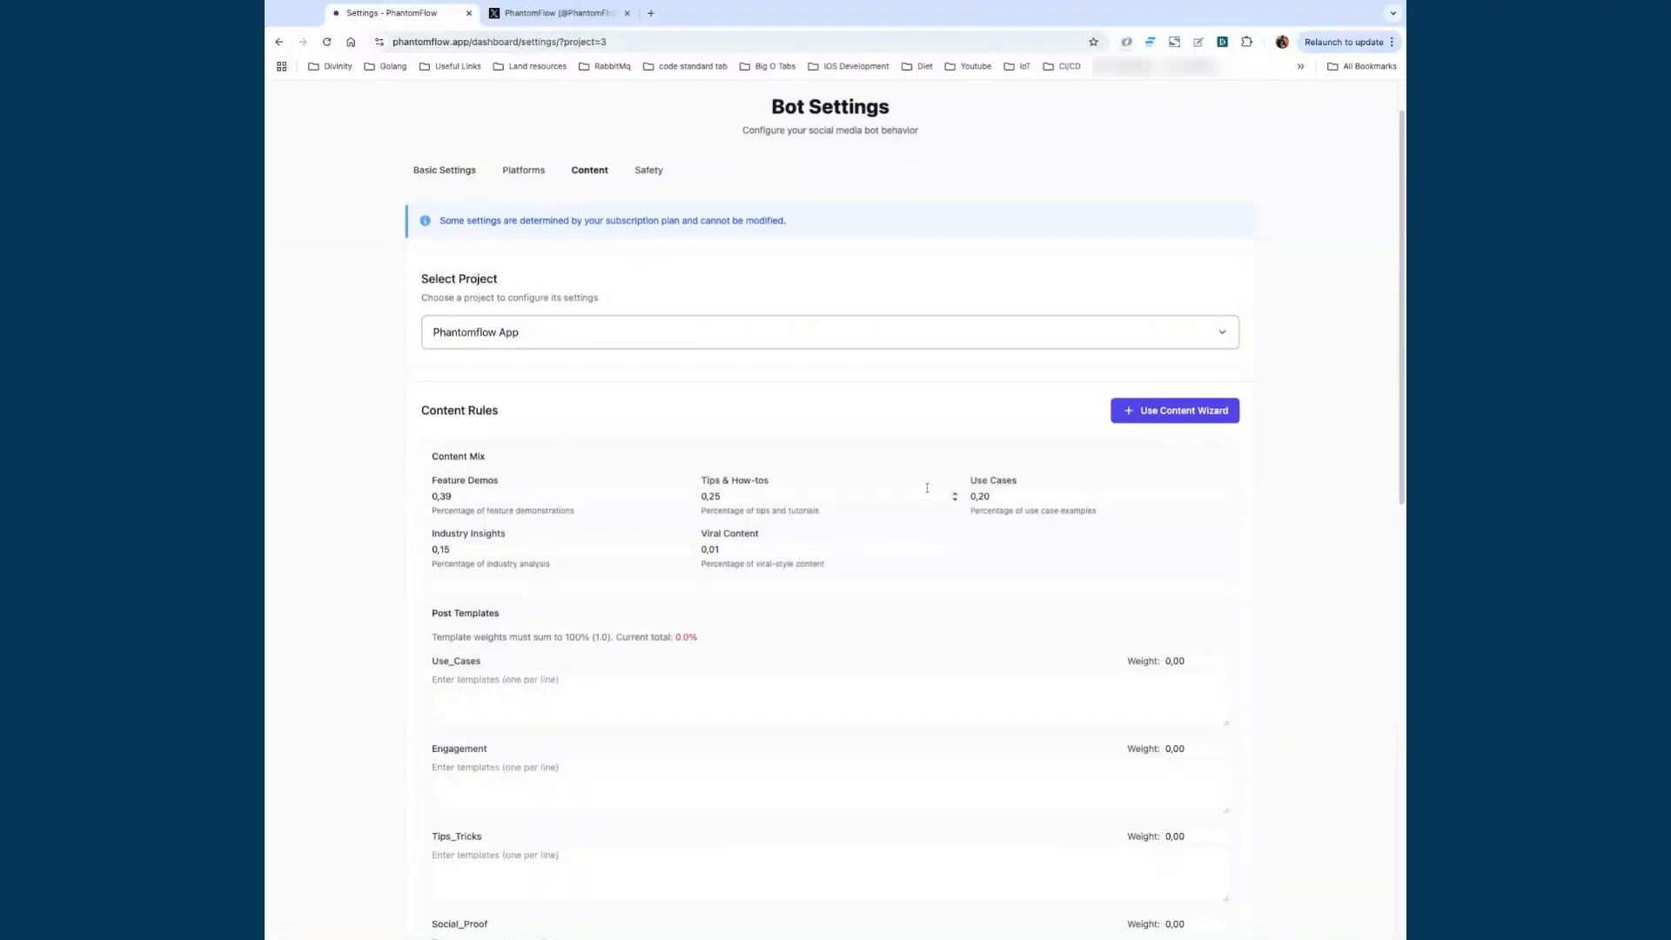
{"action": "scroll", "coordinate": [1227, 548], "scroll_direction": "down", "scroll_amount": 2}
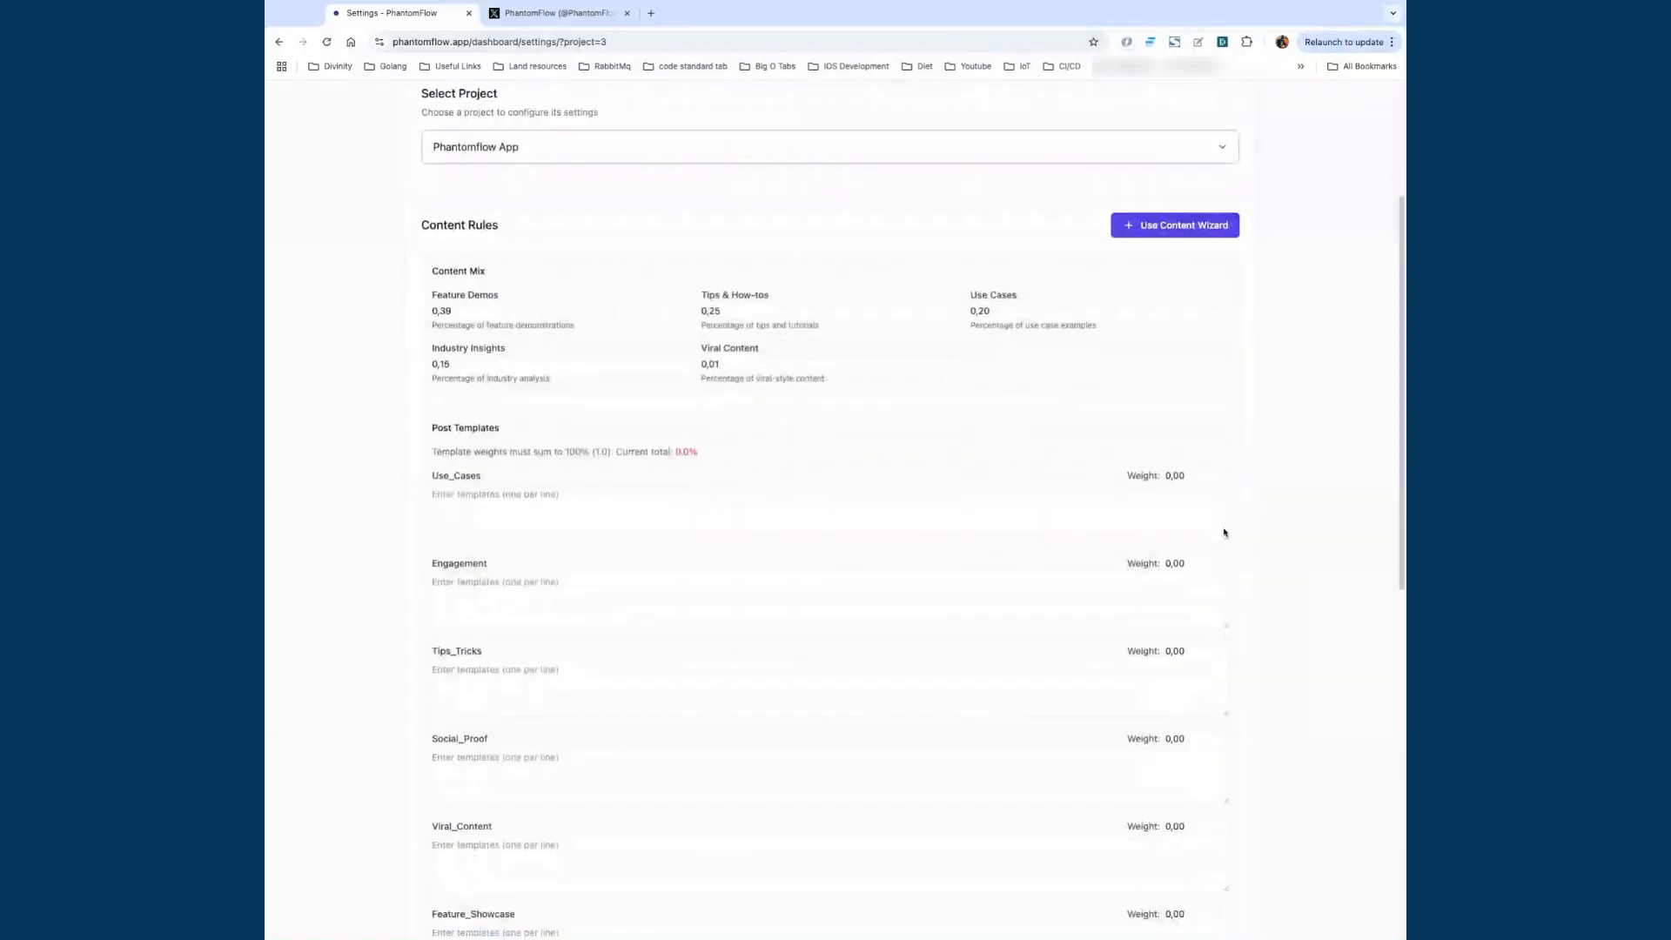
{"action": "scroll", "coordinate": [1249, 534], "scroll_direction": "up", "scroll_amount": 3}
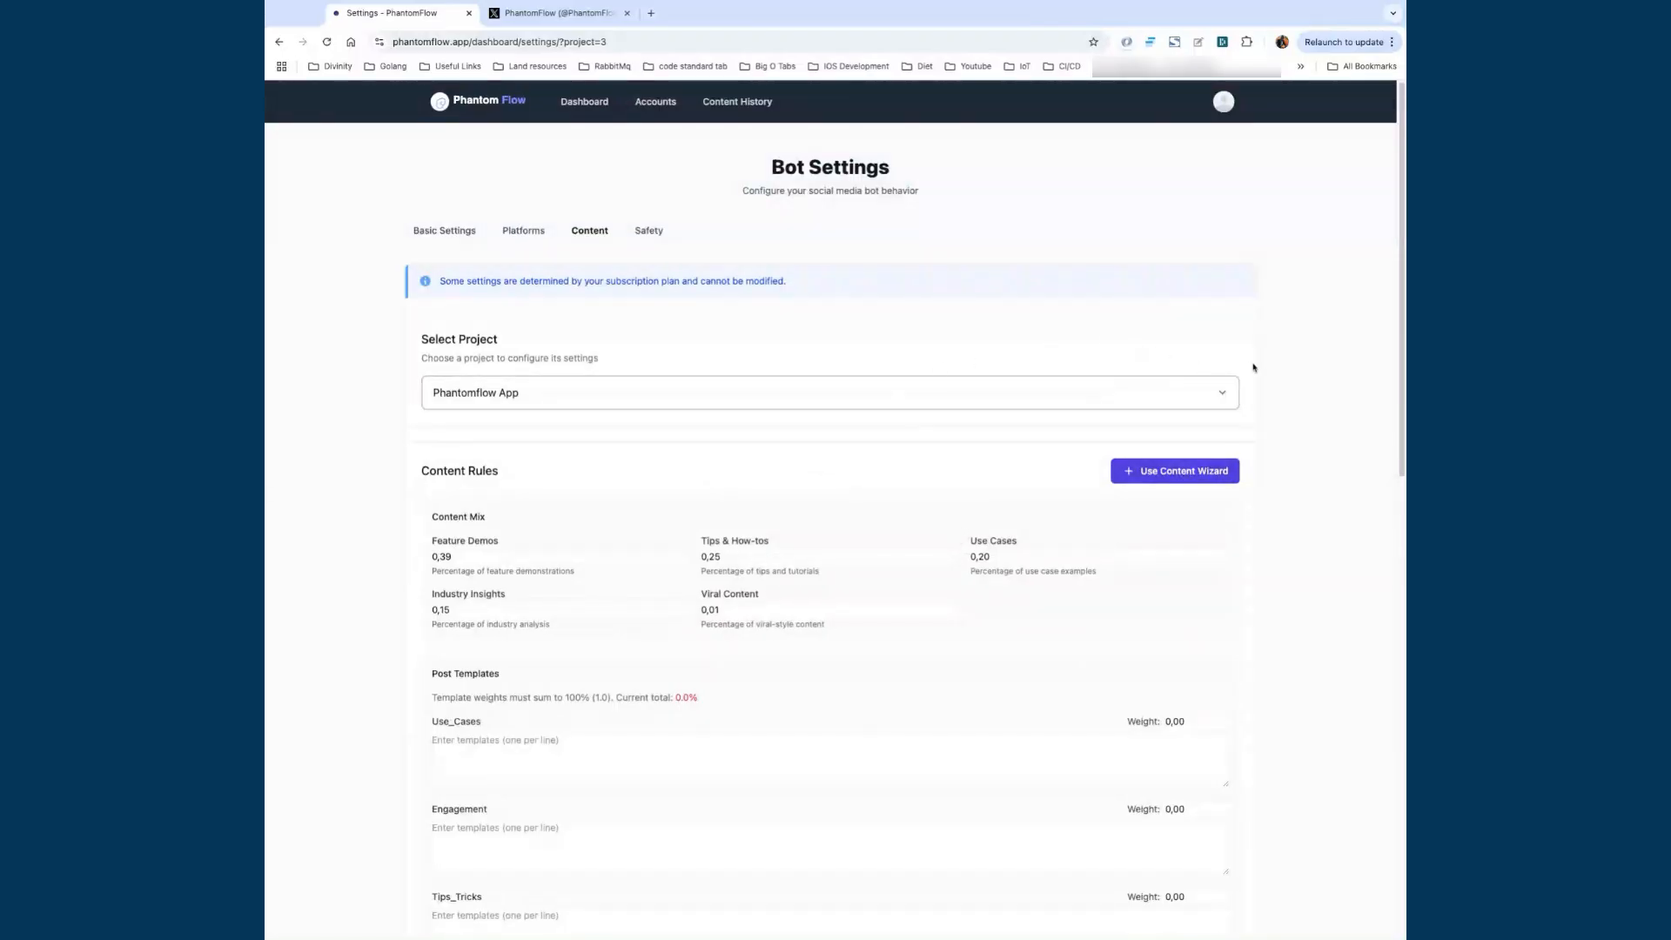
{"action": "left_click", "coordinate": [1174, 473]}
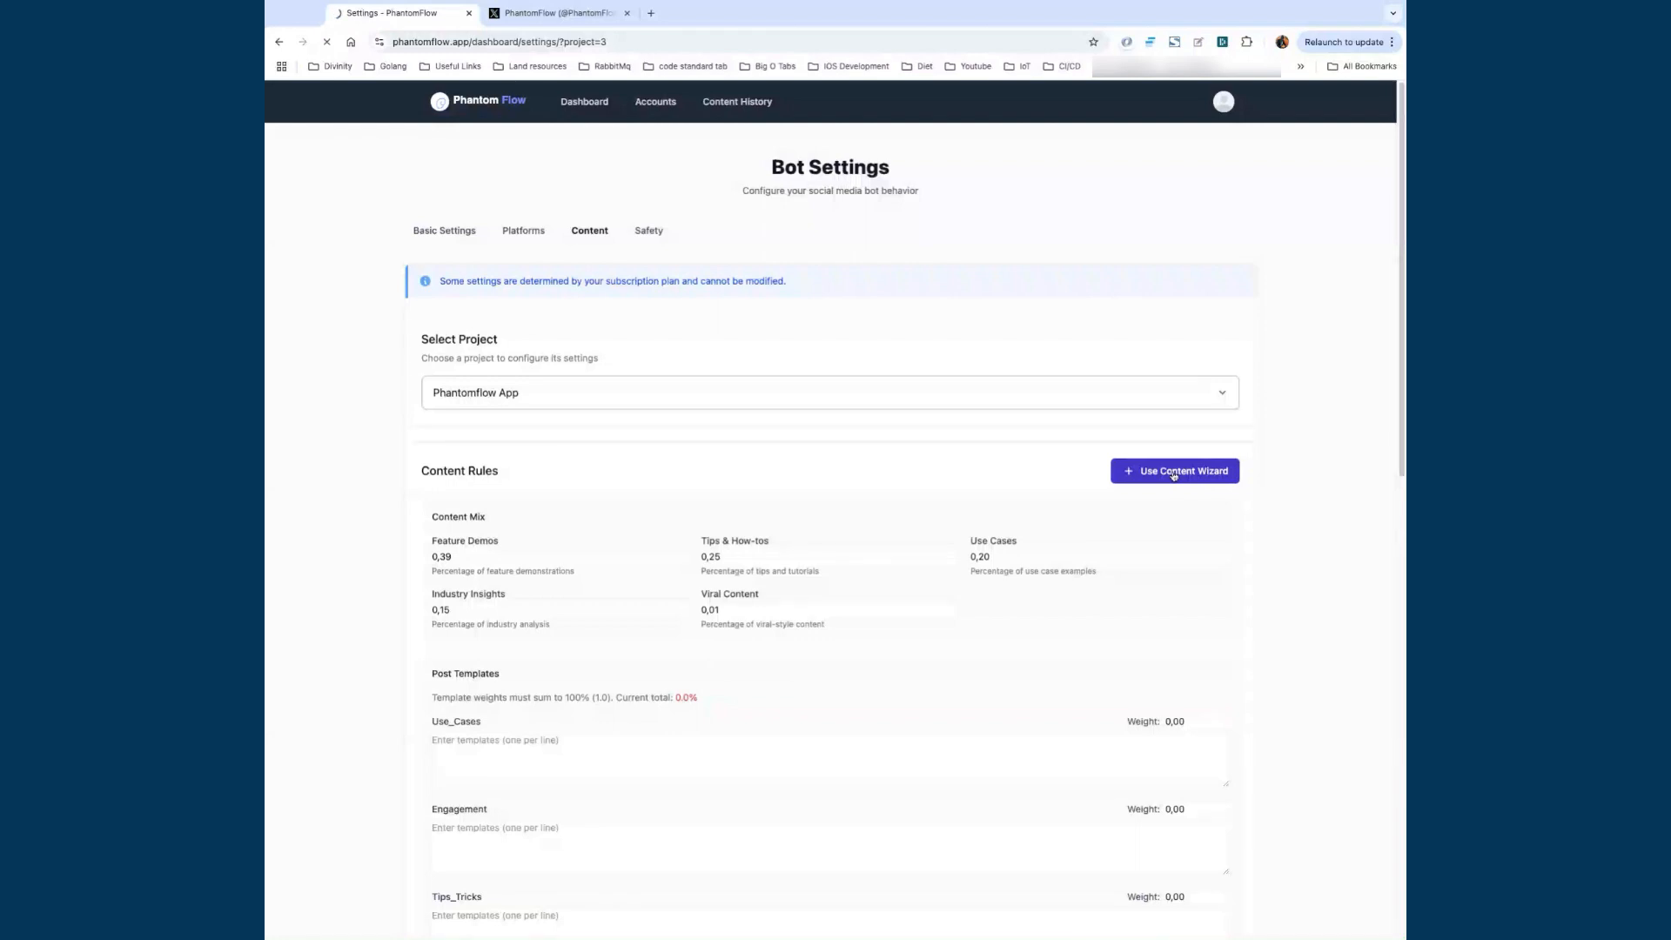
Step: Enter PhantomFlow as the brand name and Social Marketing as the business type in the brand identity form
{"action": "left_click", "coordinate": [730, 352]}
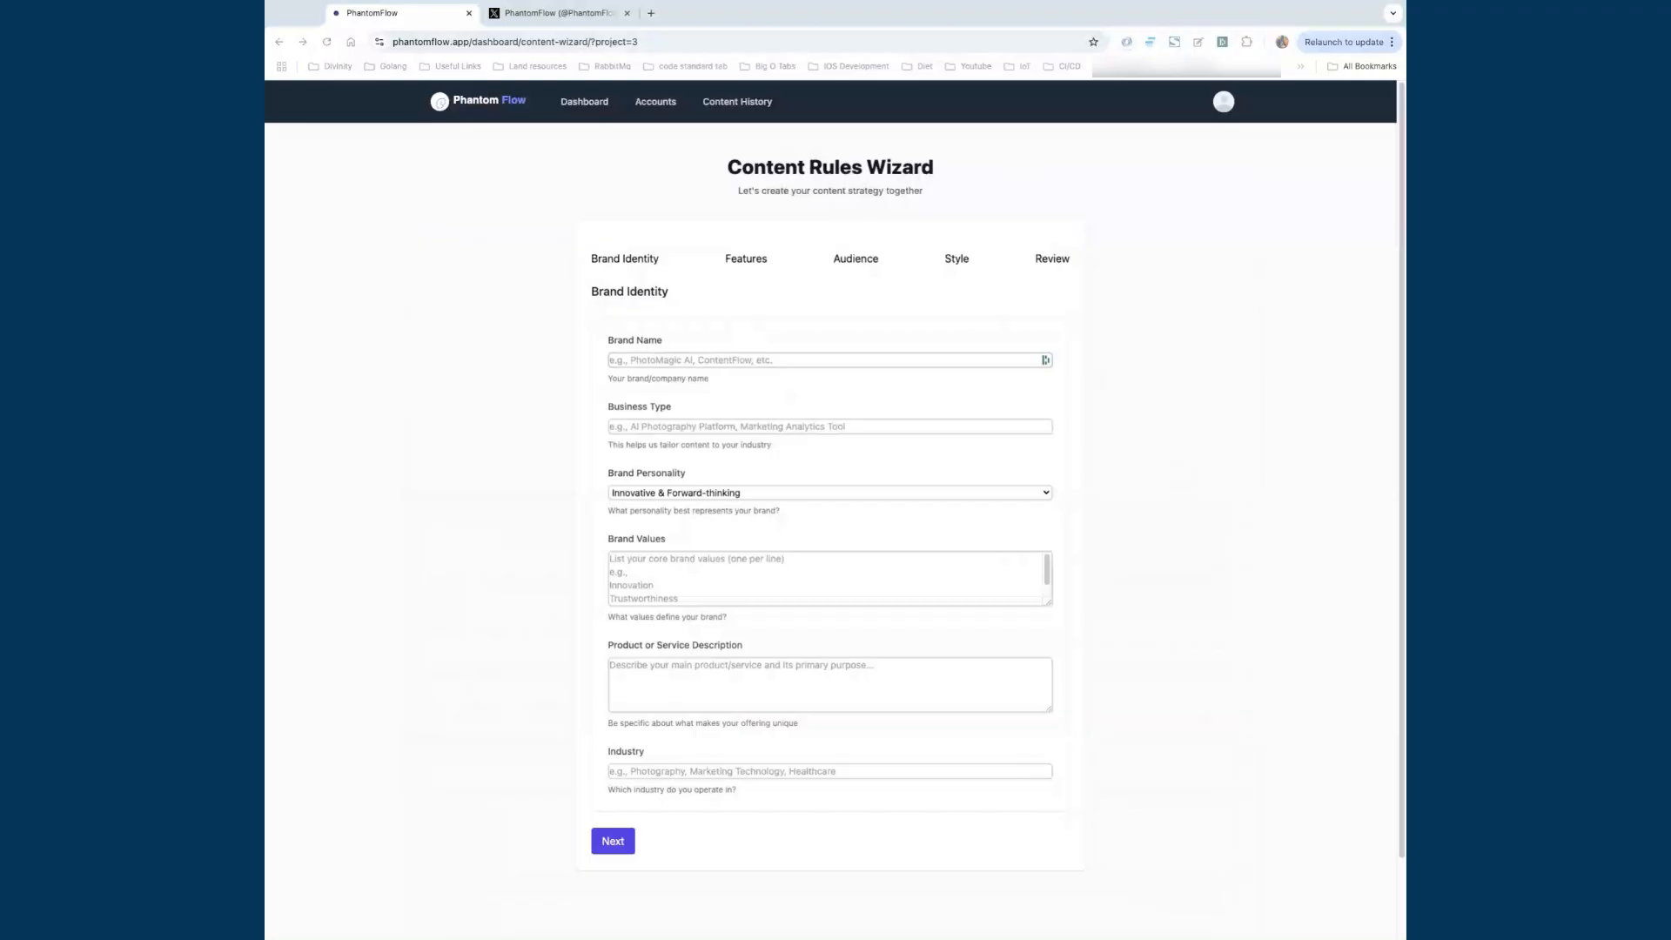
{"action": "left_click", "coordinate": [678, 359]}
{"action": "left_click", "coordinate": [678, 421]}
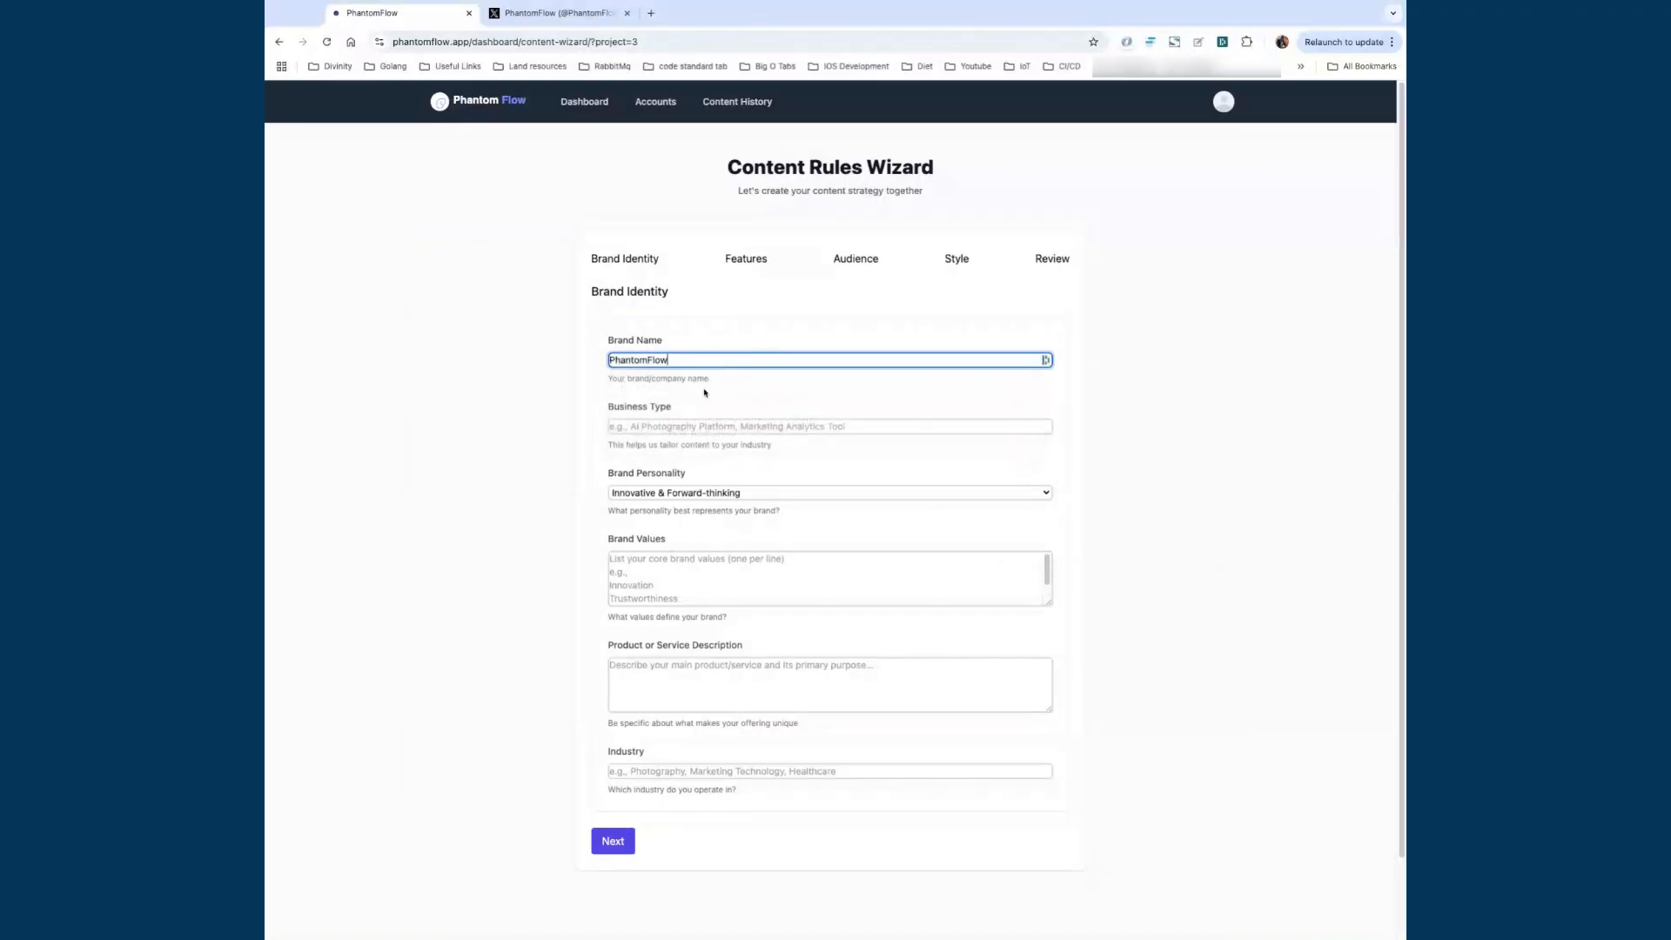
{"action": "left_click", "coordinate": [666, 424]}
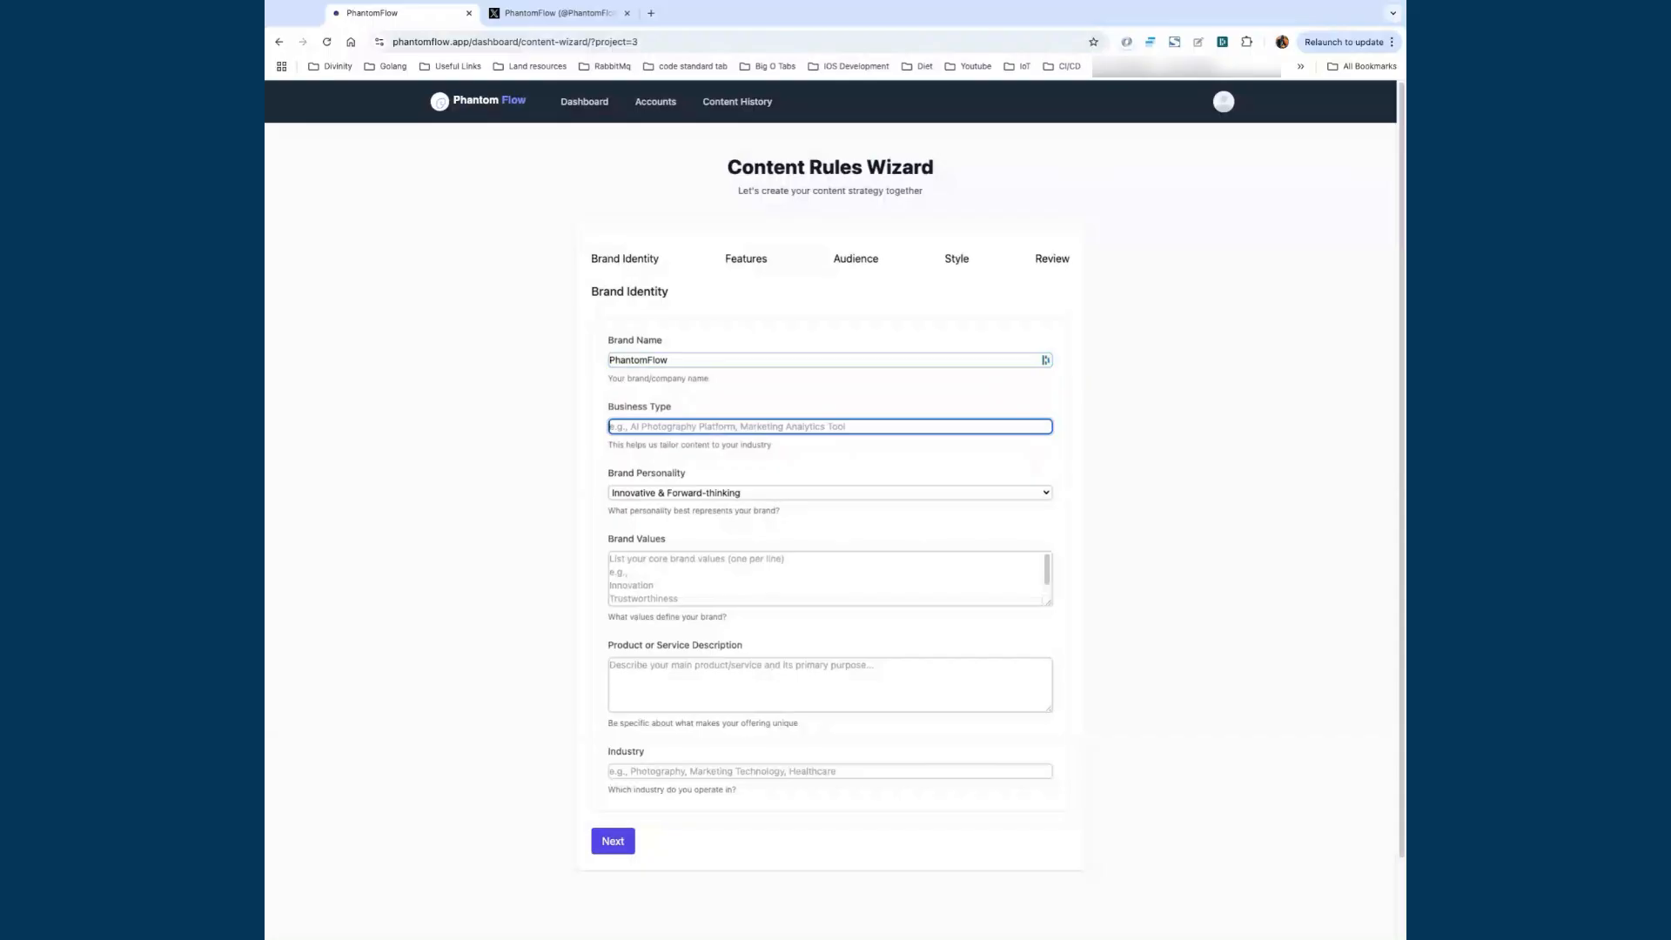
{"action": "type", "text": "Soci"}
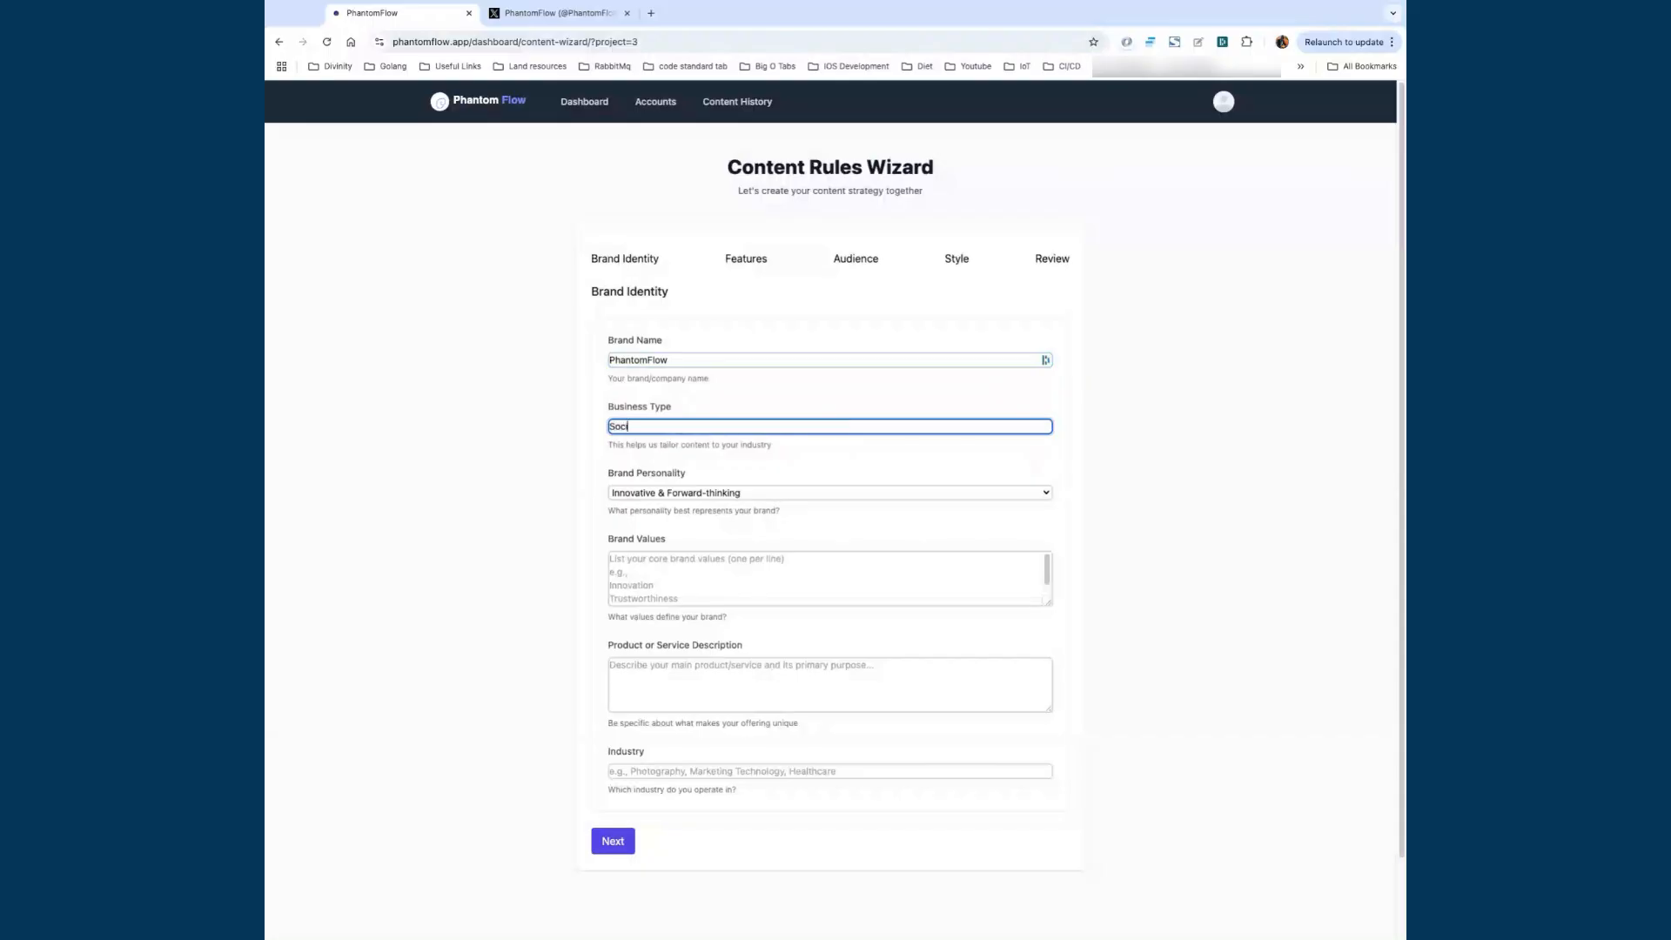
{"action": "type", "text": "al Marketing Man"}
{"action": "key", "text": "BackSpace"}
{"action": "key", "text": "BackSpace"}
{"action": "left_click", "coordinate": [708, 477]}
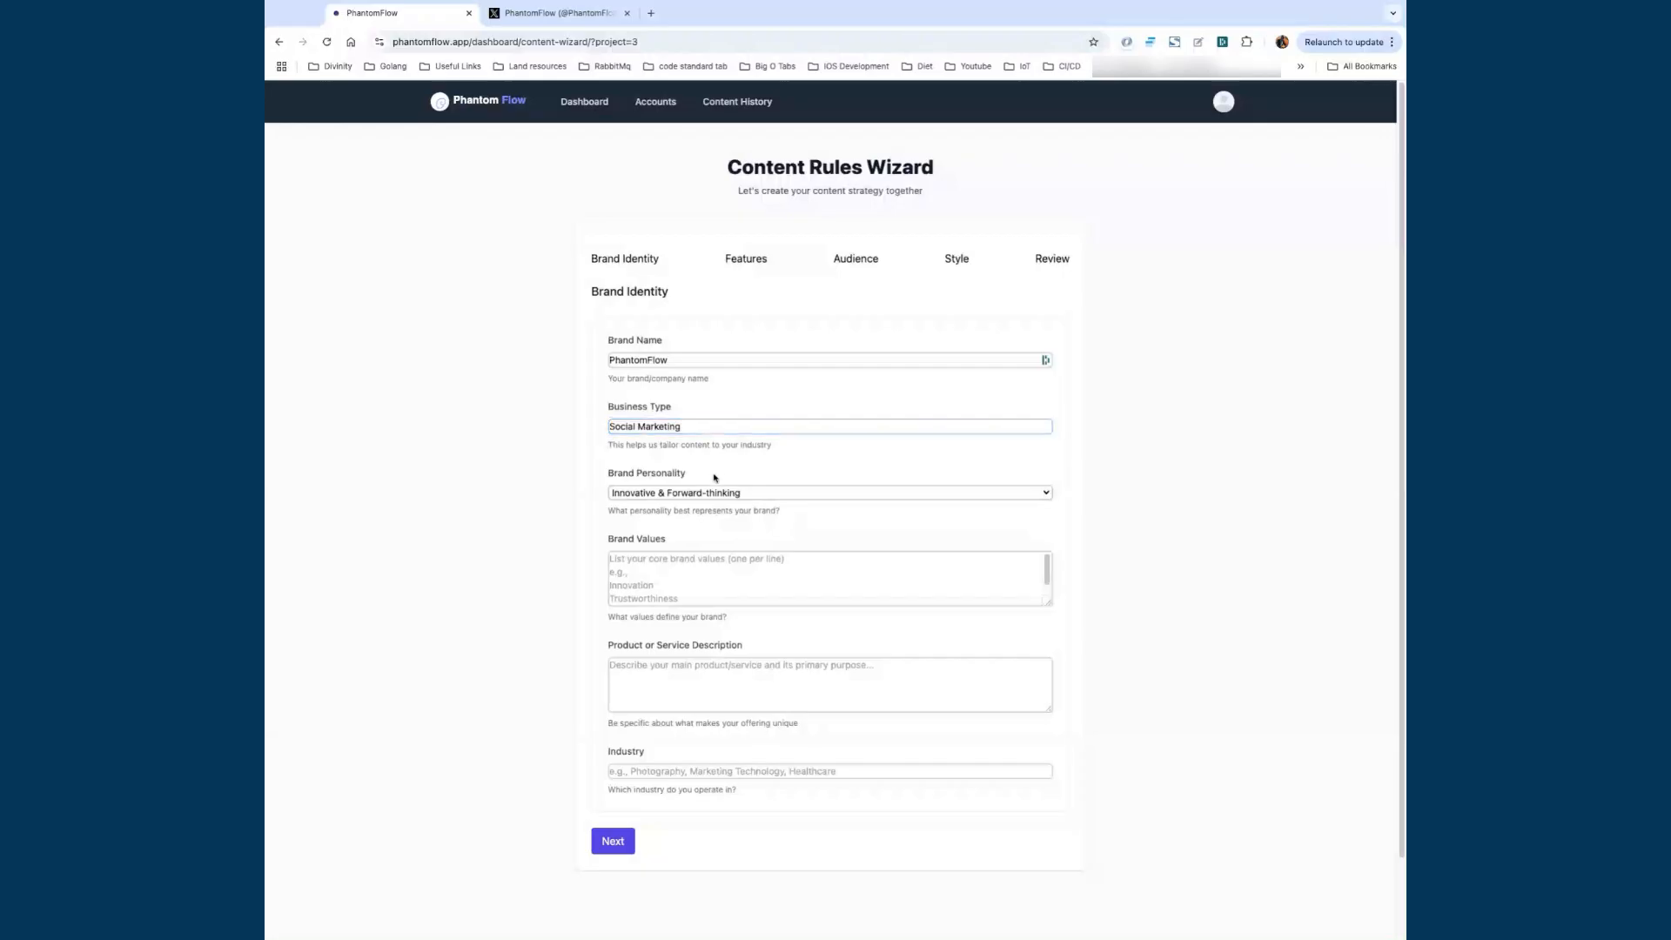
Step: Set the brand personality to Trustworthy & Professional and list Unique content and Trust as brand values on separate lines
{"action": "left_click", "coordinate": [754, 497]}
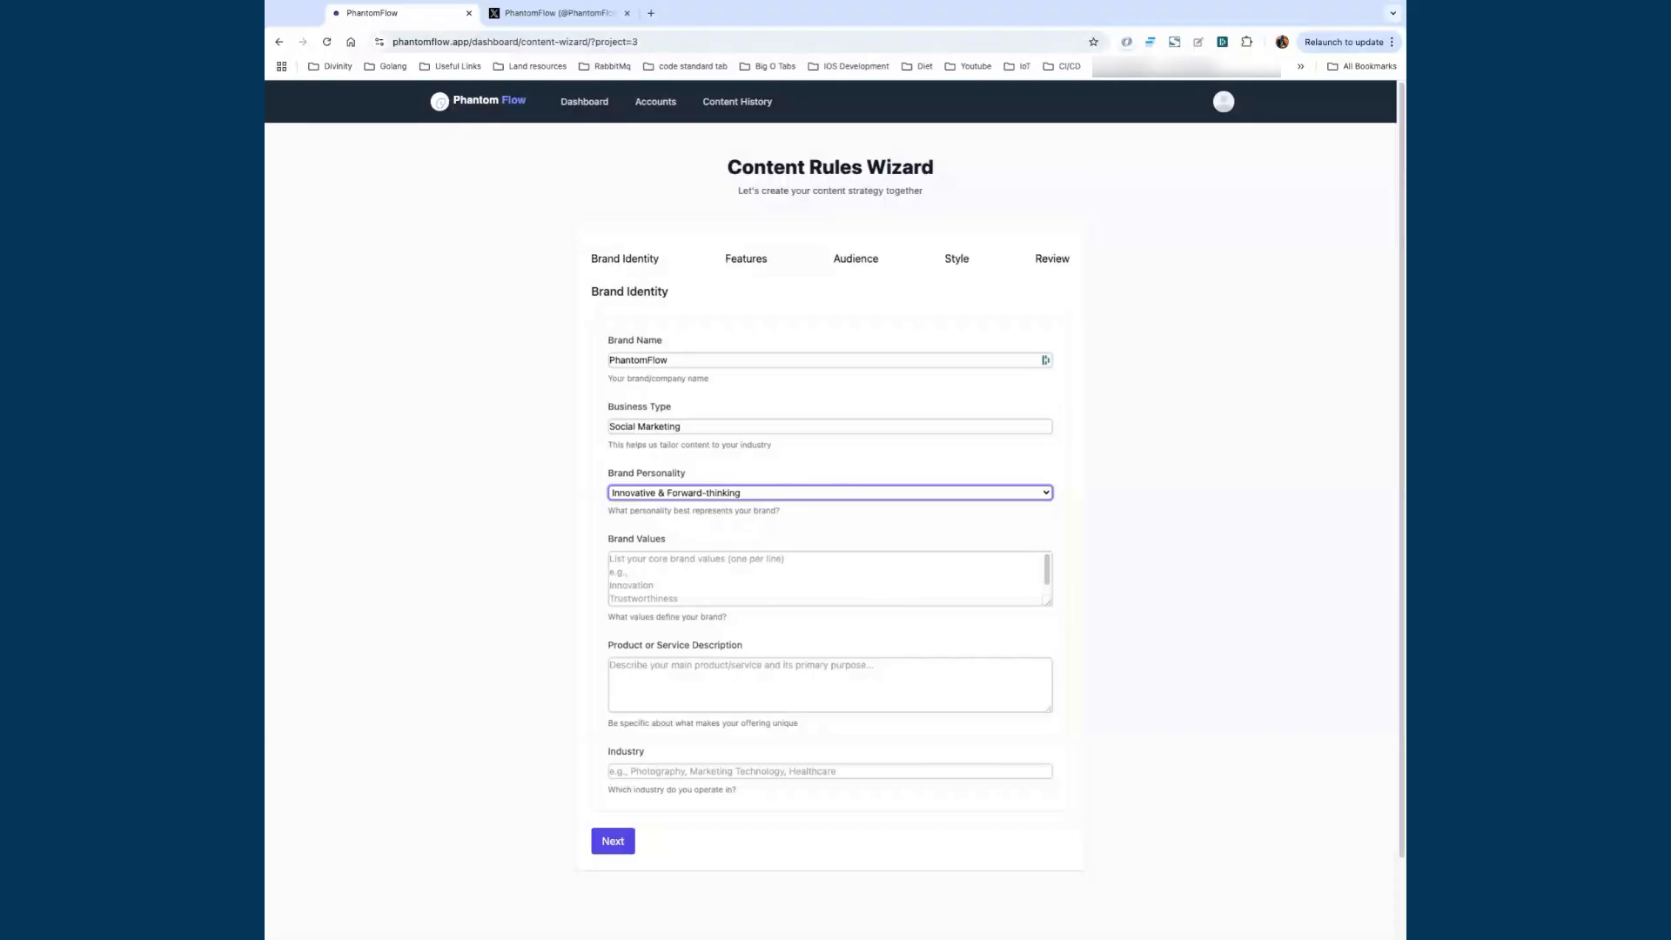
{"action": "left_click", "coordinate": [731, 505]}
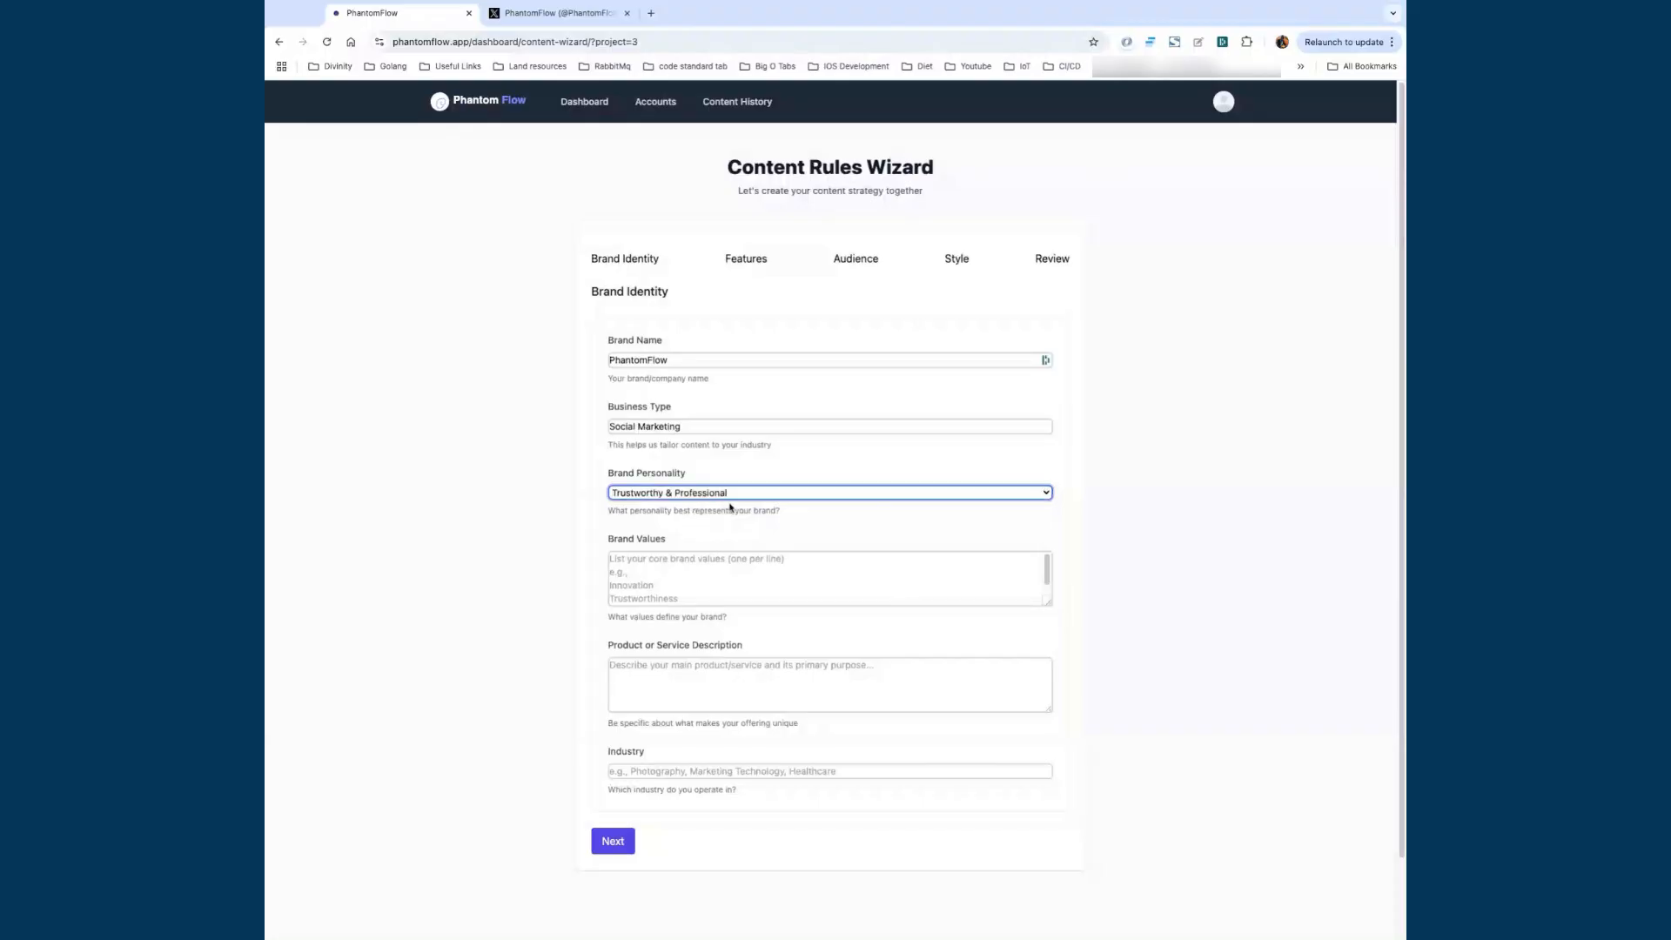
{"action": "left_click", "coordinate": [642, 574]}
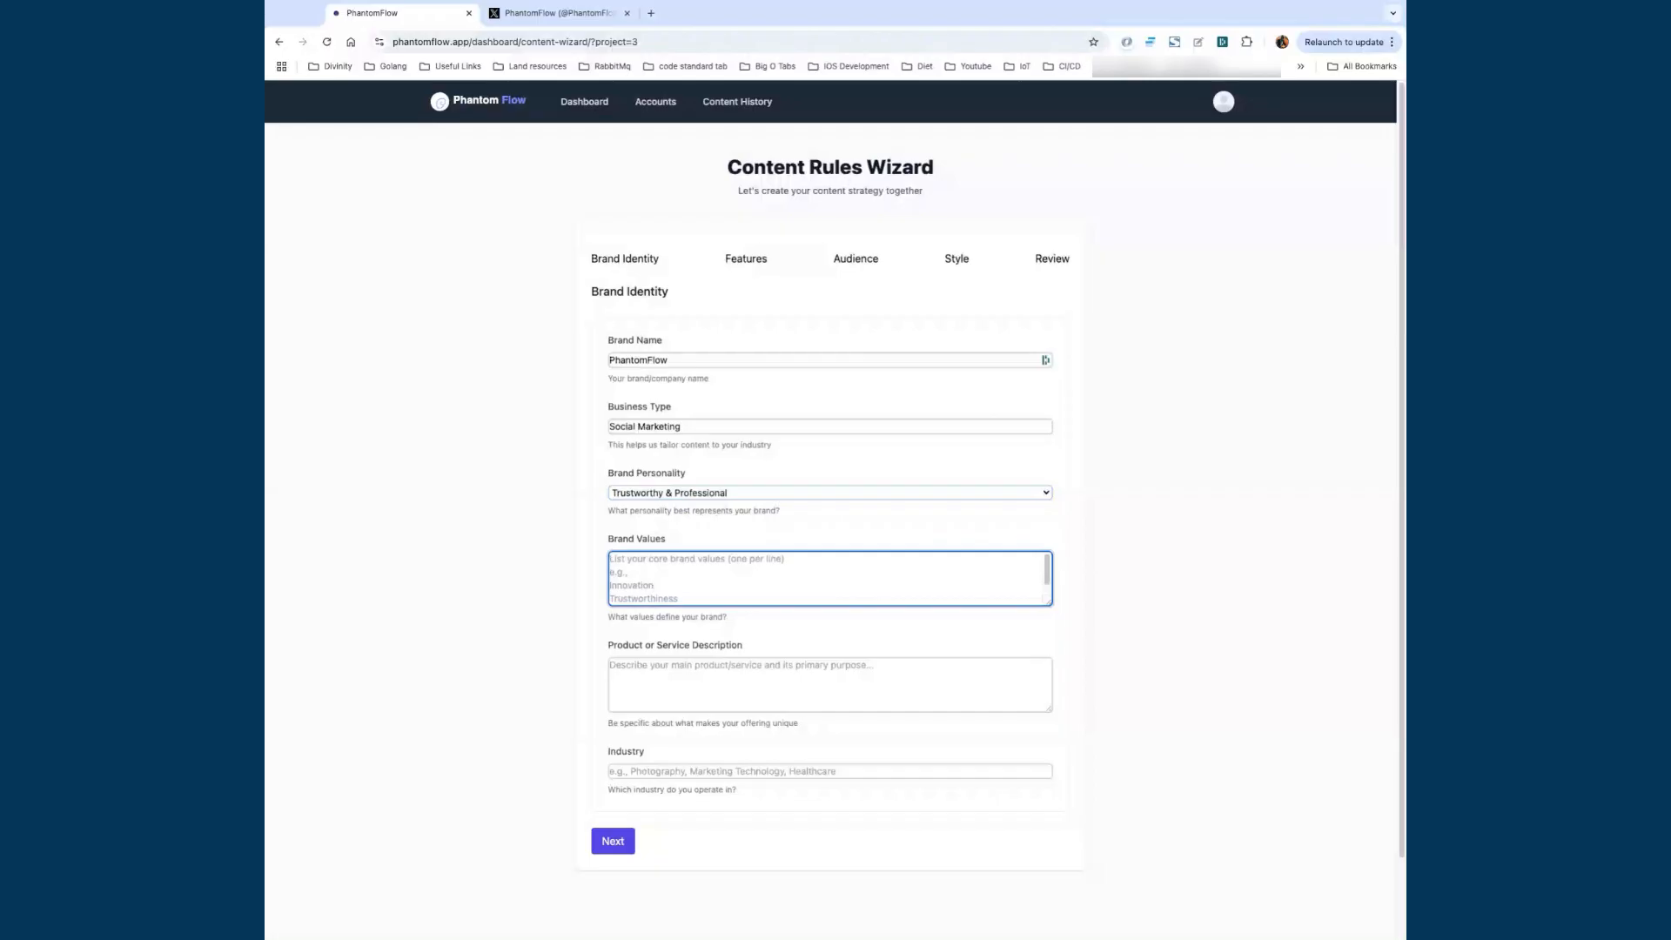
{"action": "type", "text": "Unique content"}
{"action": "key", "text": "Return"}
{"action": "type", "text": "Trust"}
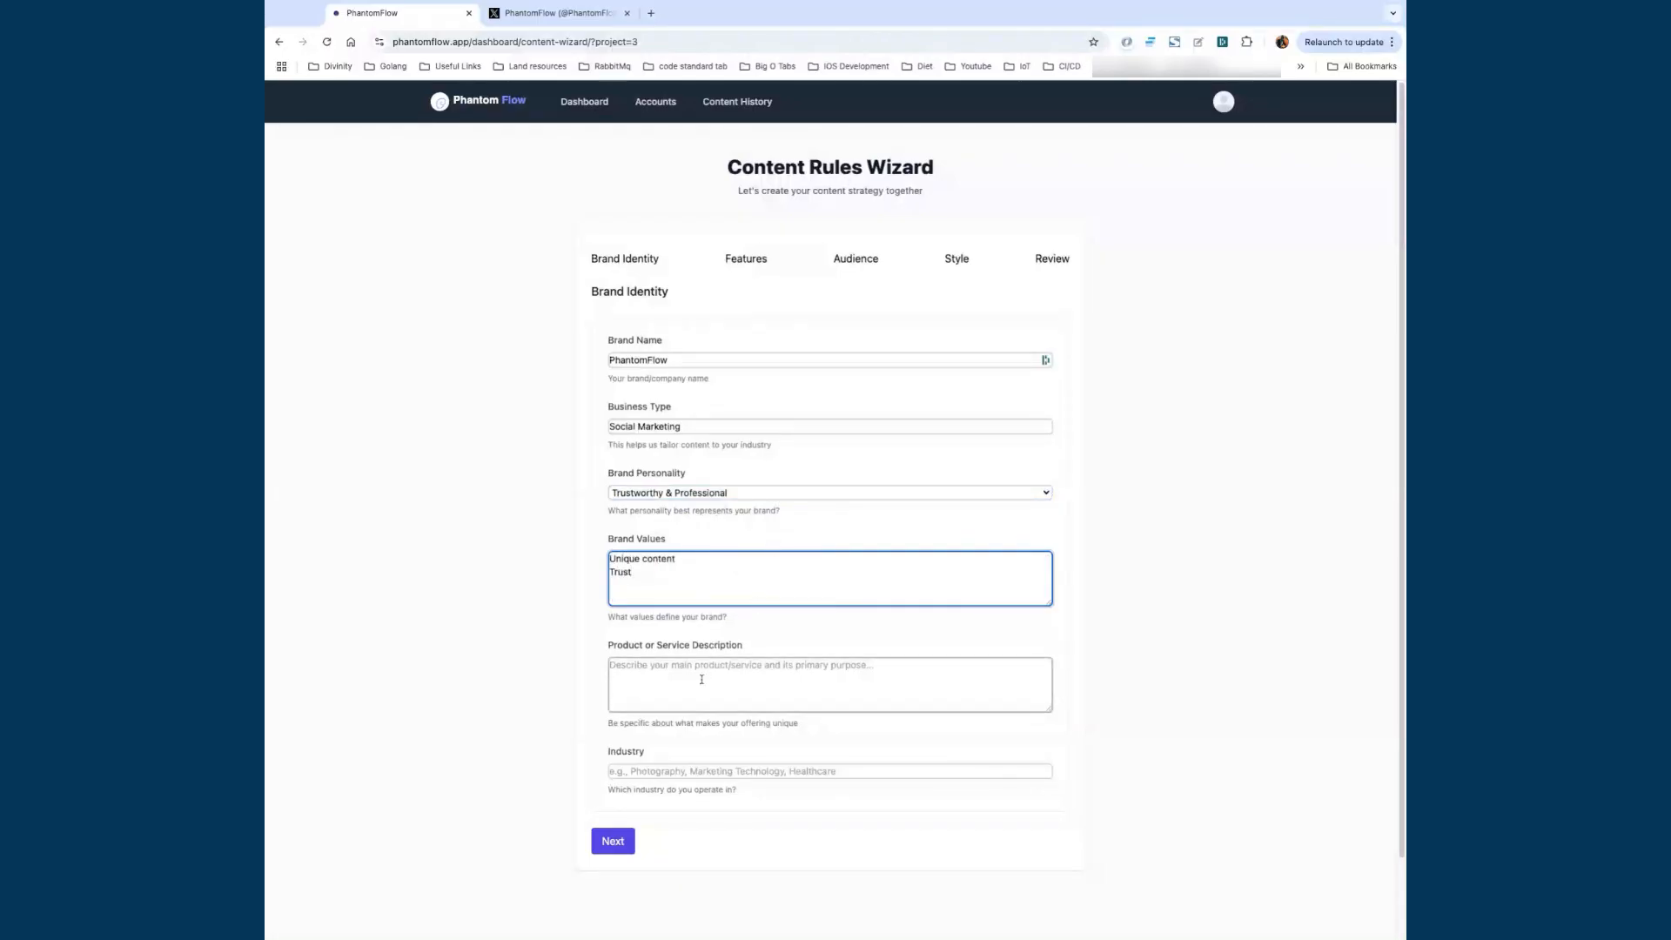
Step: Describe the product as an AI-powered social media manager that creates, optimizes & posts content, set the industry to Social Media Marketing, and continue to Features
{"action": "scroll", "coordinate": [711, 622], "scroll_direction": "down", "scroll_amount": 1}
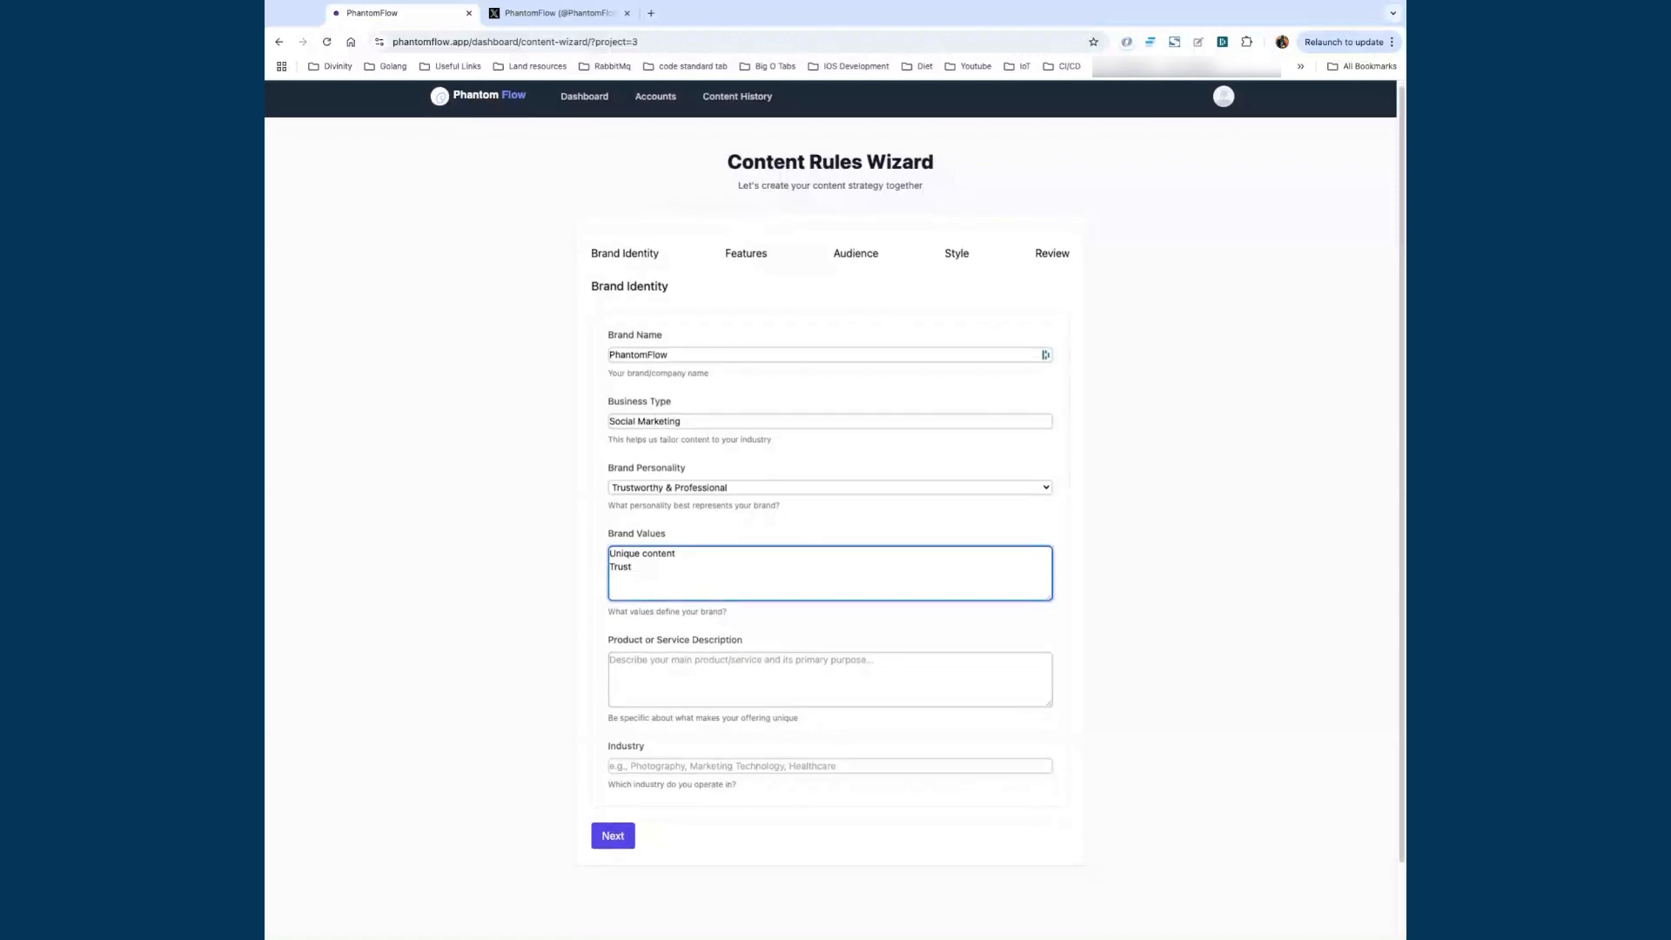
{"action": "key", "text": "super+Tab"}
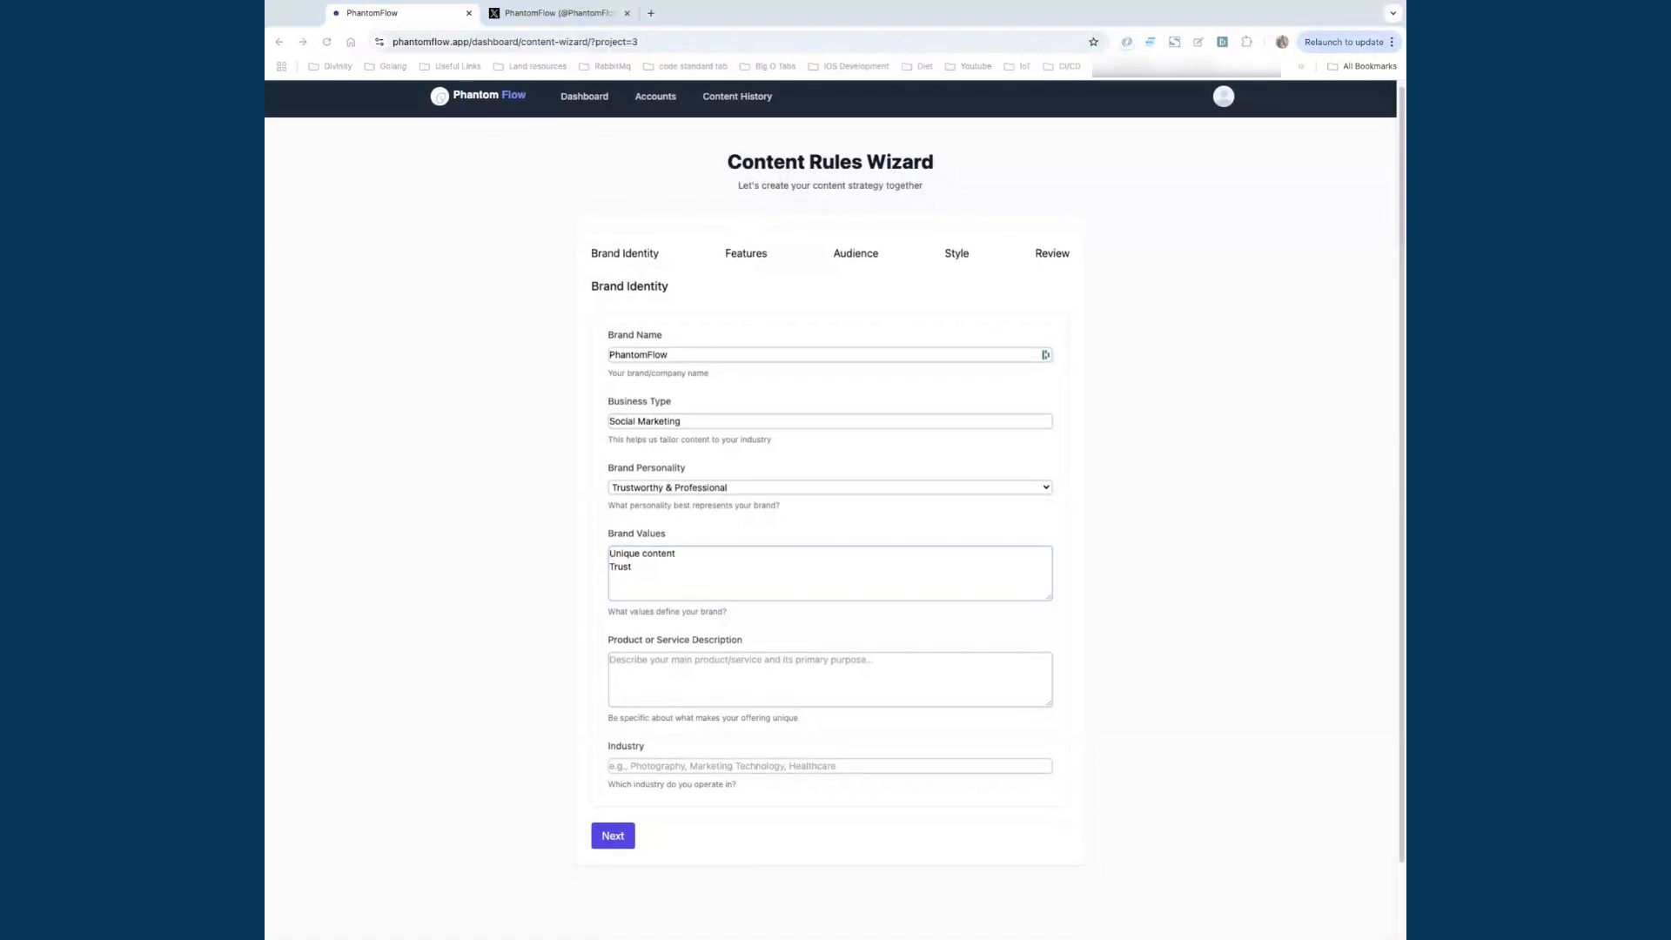
{"action": "key", "text": "super+Tab"}
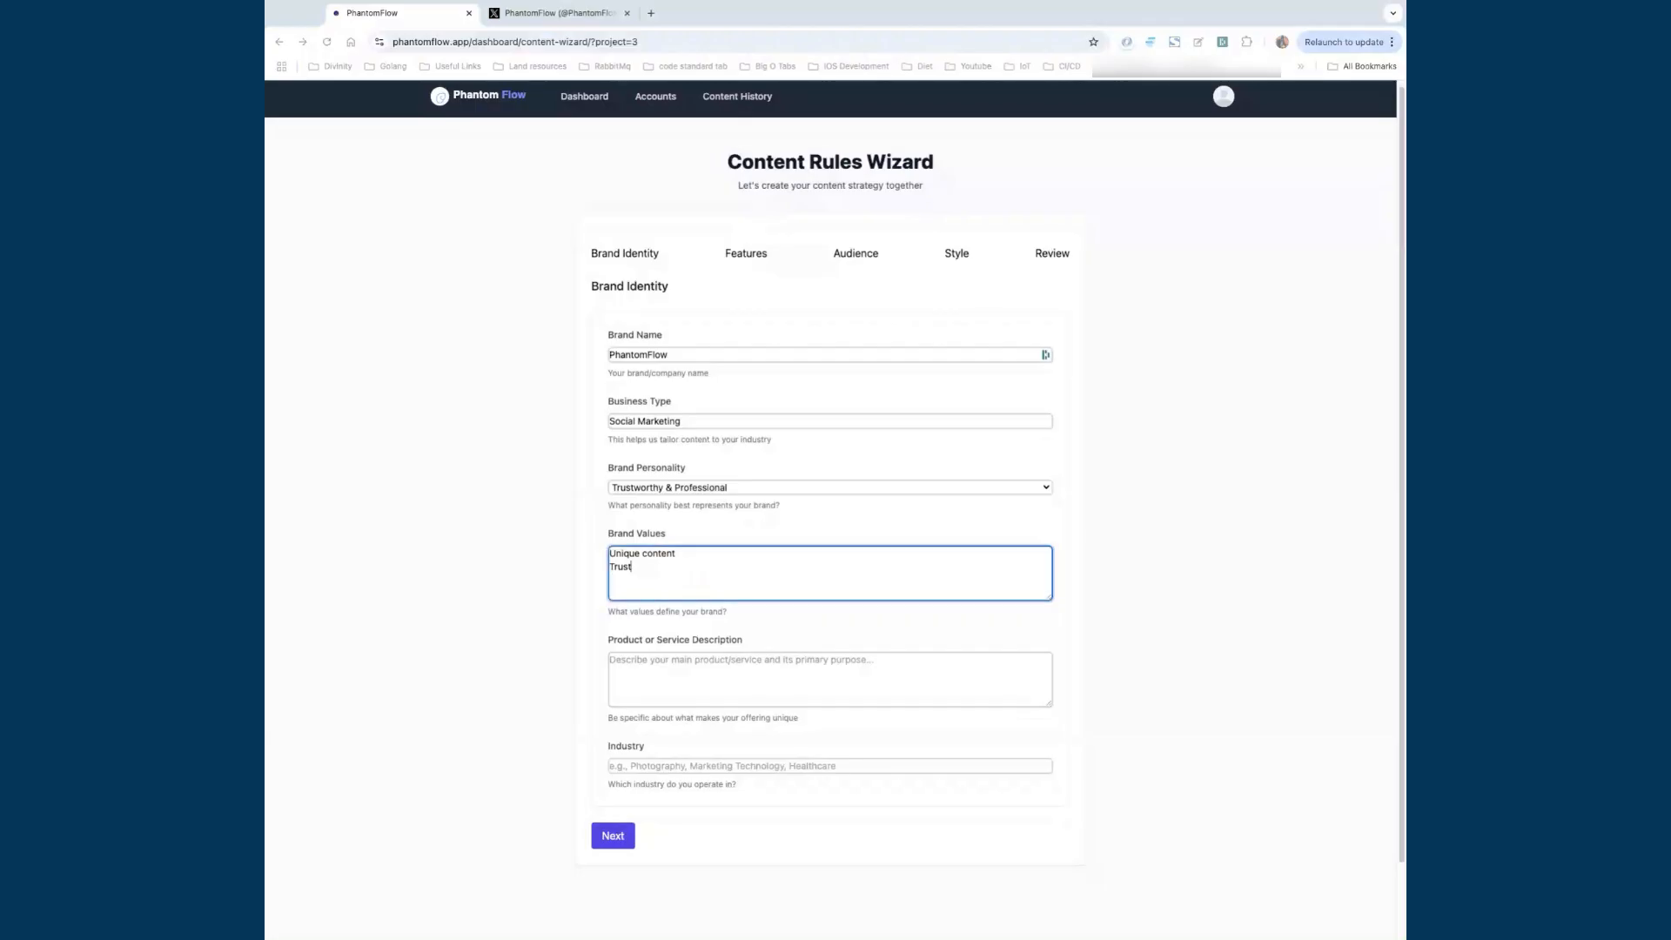
{"action": "left_click", "coordinate": [668, 670]}
{"action": "type", "text": "PhantomFlow is an AI-powered social media manager that creates, optimizes & posts content across platforms. Save time & money while growing your social presence. Built for SaaS"}
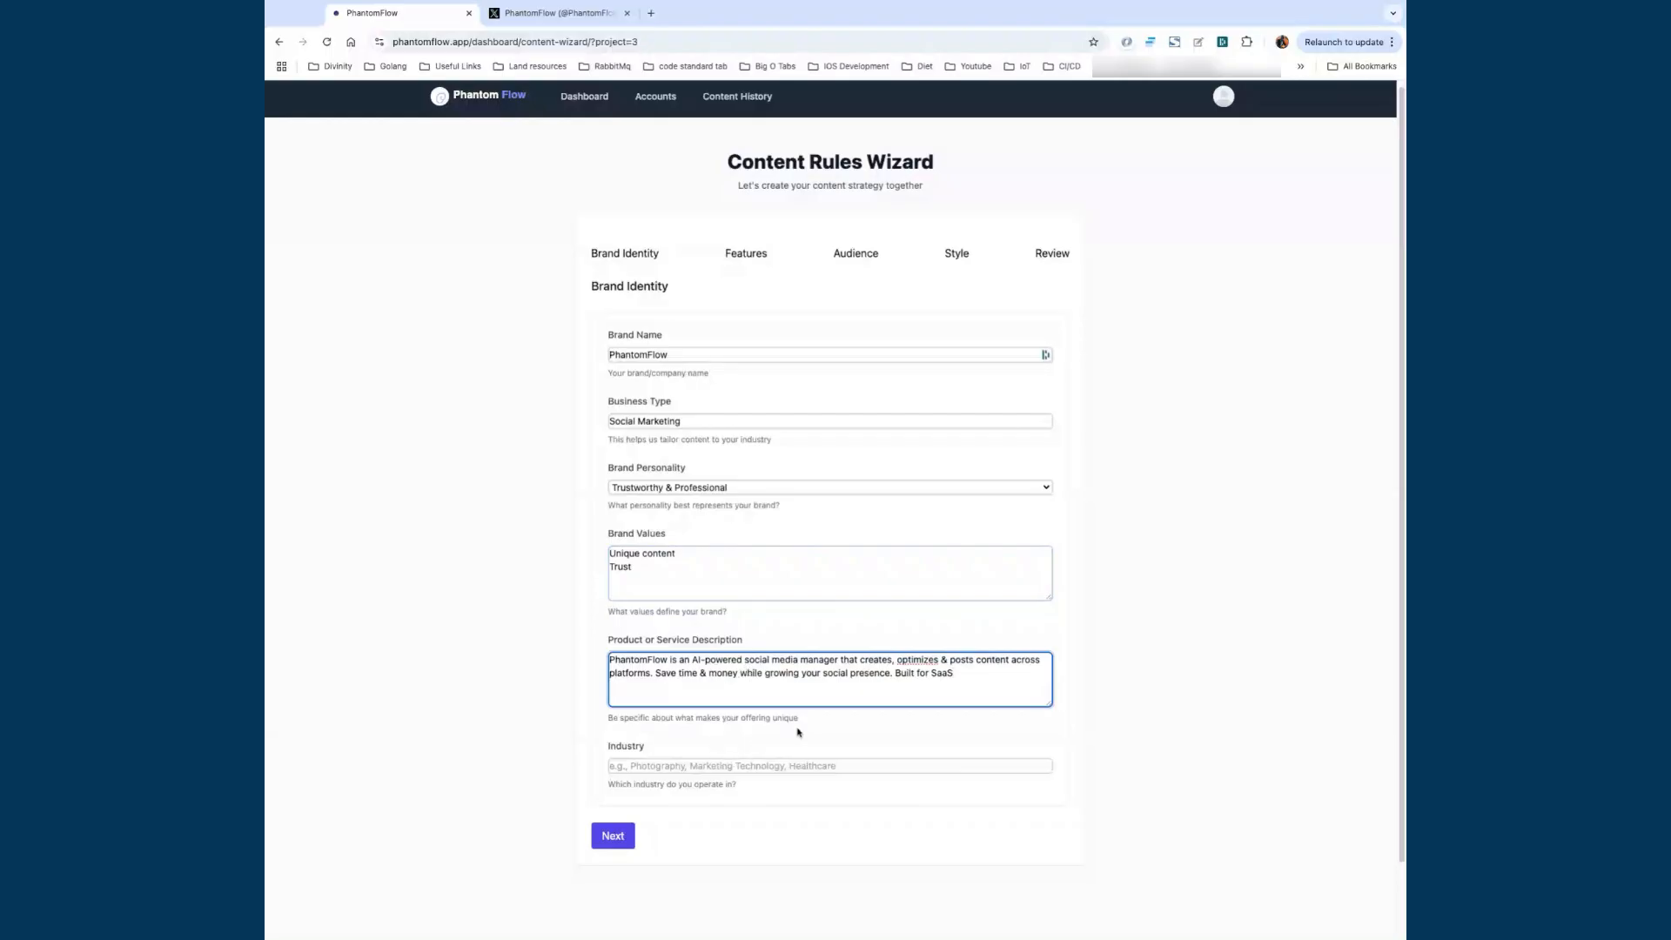
{"action": "left_click", "coordinate": [743, 767]}
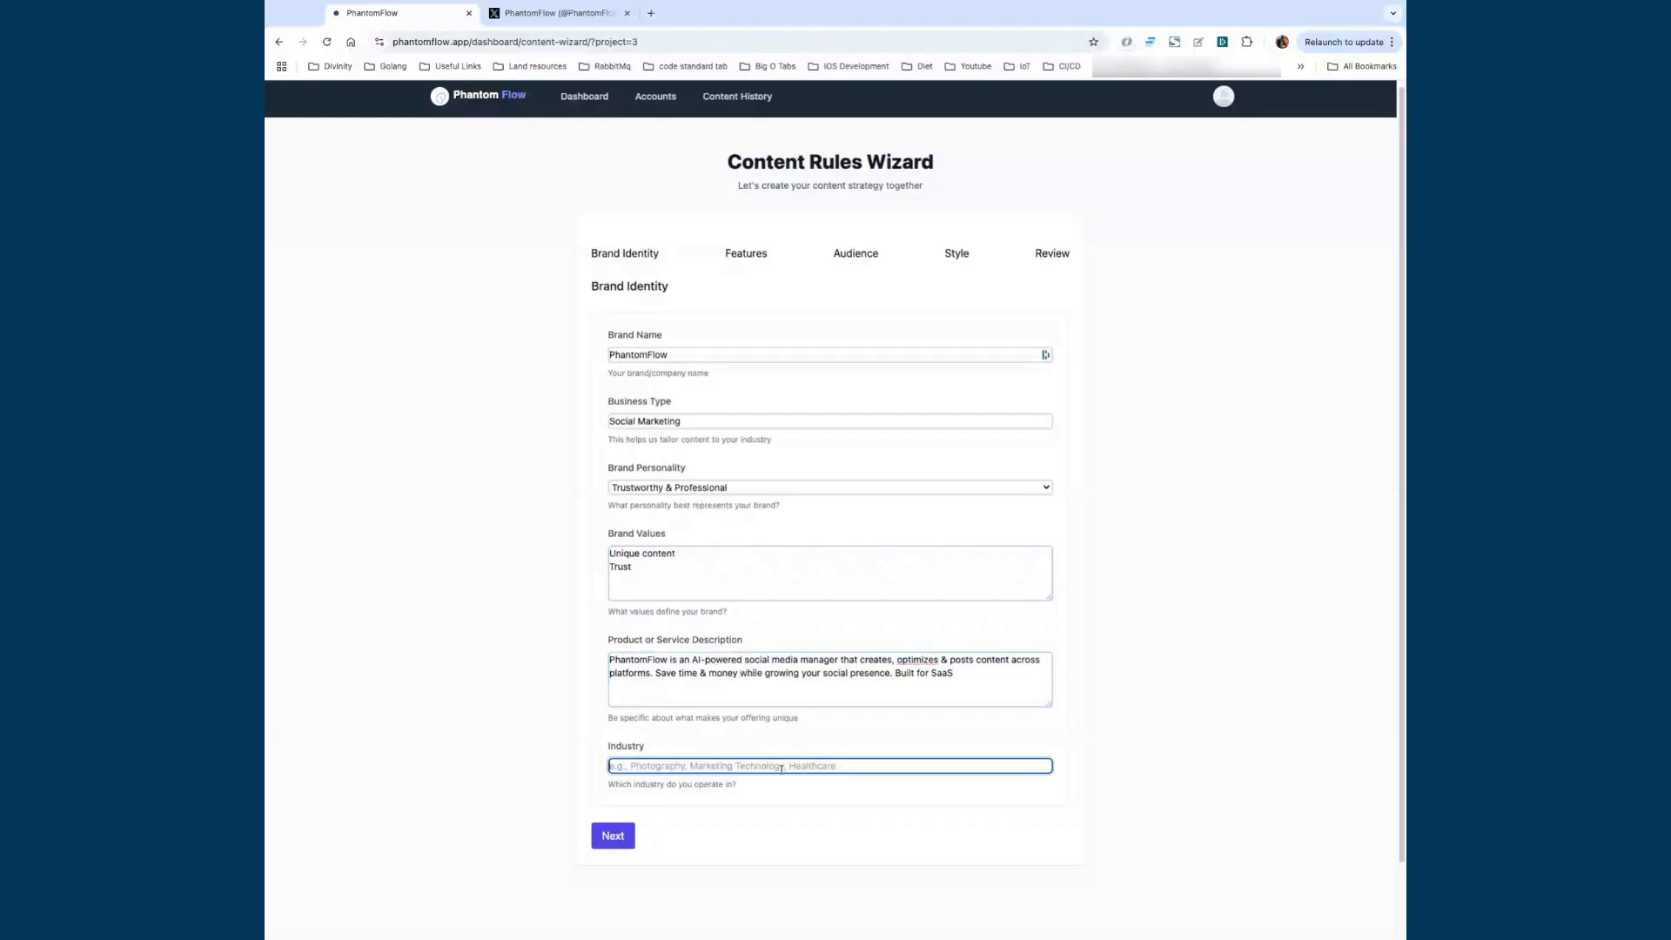
{"action": "type", "text": "Social Media Marketing"}
{"action": "left_click", "coordinate": [607, 835]}
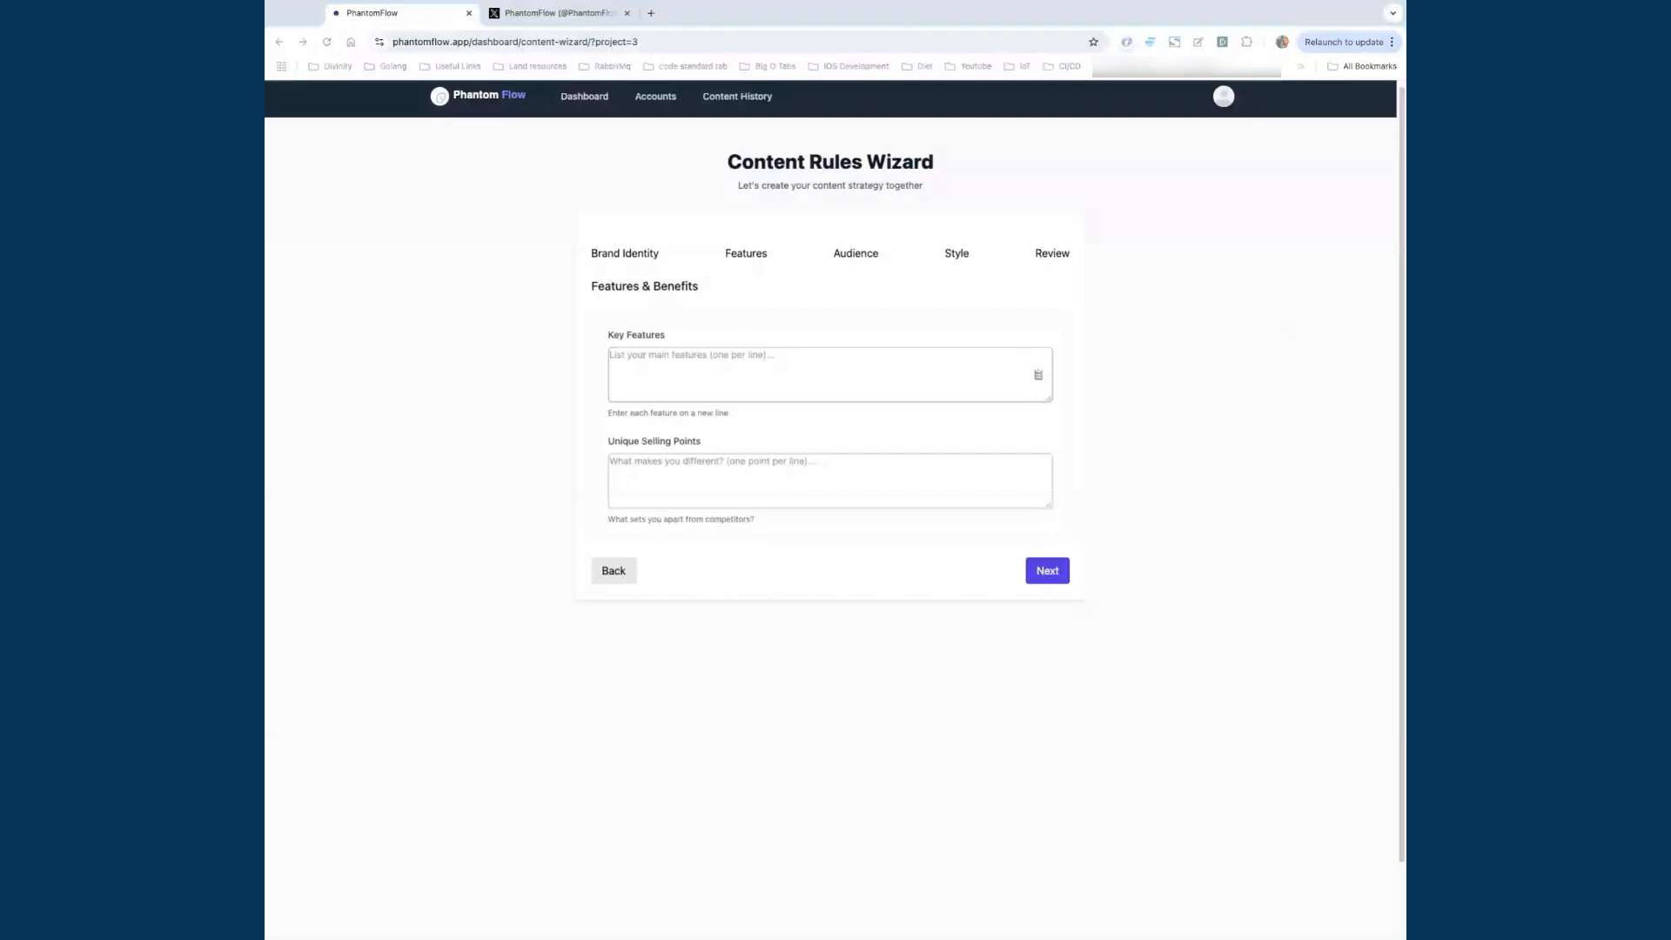
Step: Paste the key features list, from Automatic Platform Posts and AI Image Generation through Brand Voice AI, and review the entries
{"action": "left_click", "coordinate": [666, 368]}
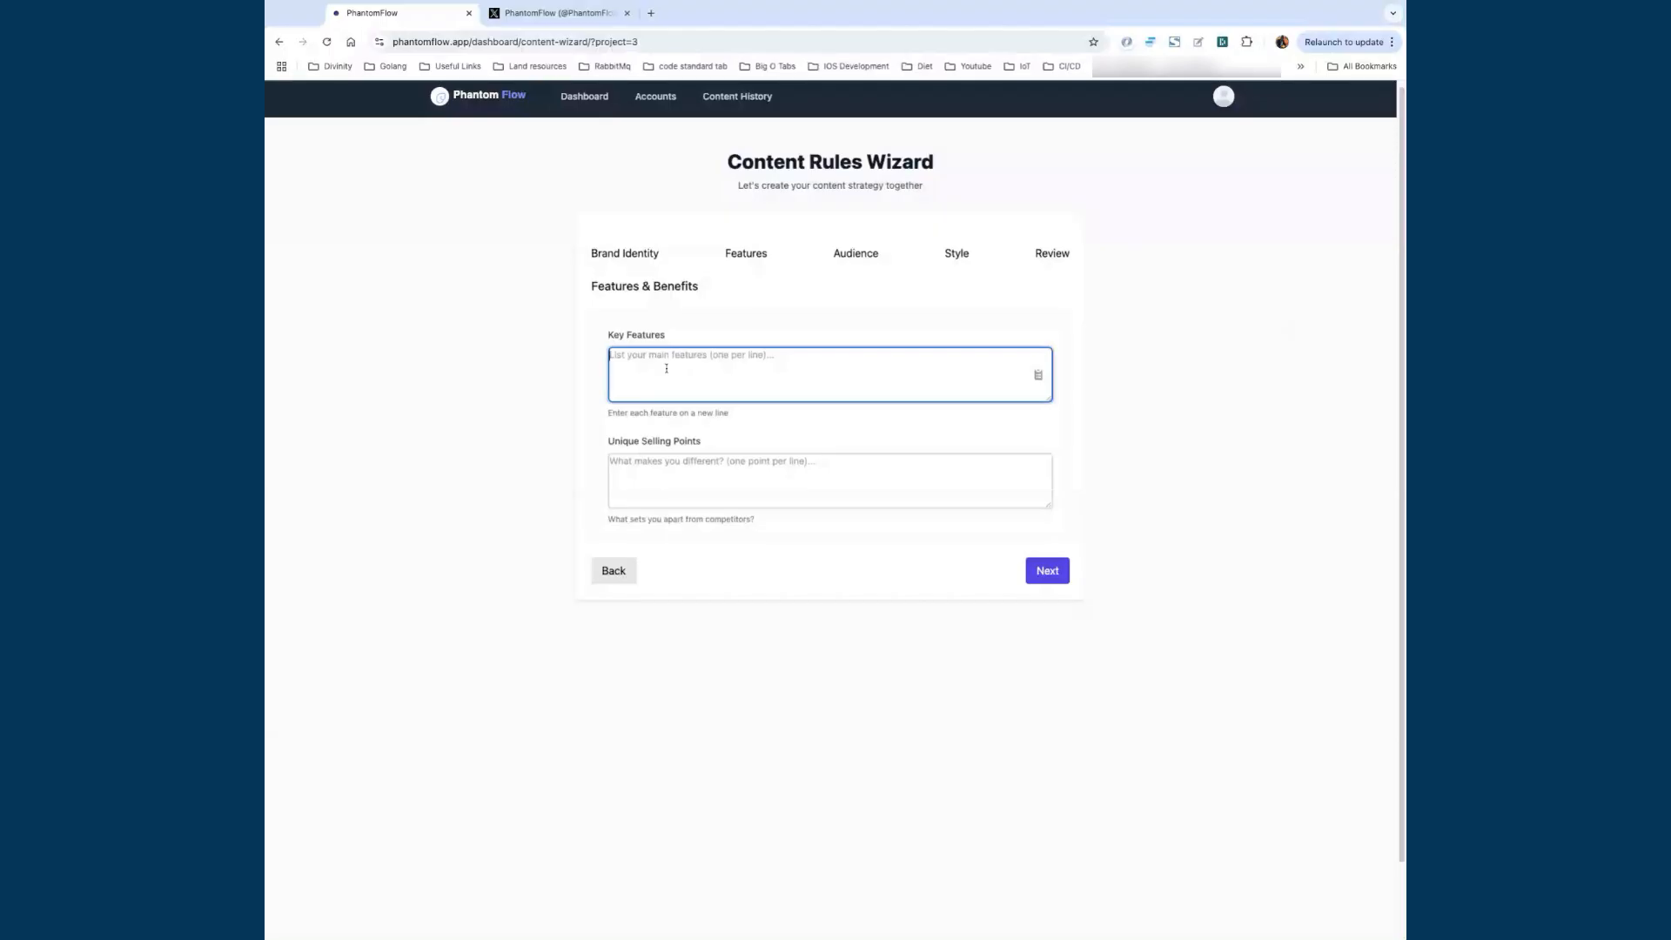
{"action": "key", "text": "ctrl+v"}
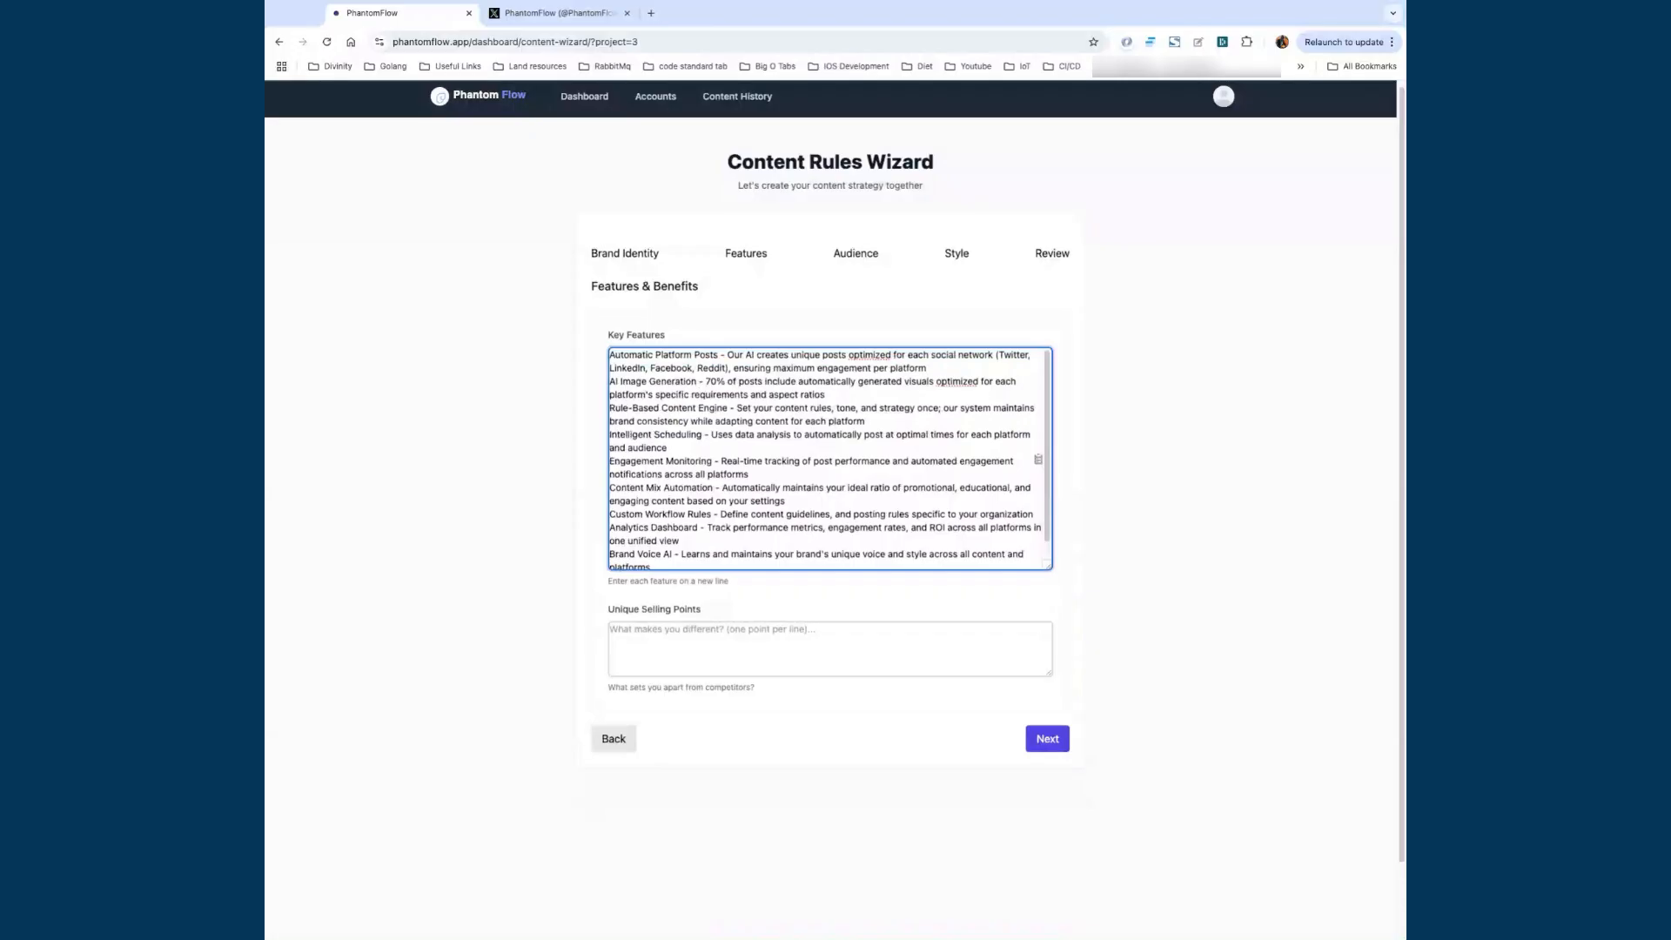
{"action": "scroll", "coordinate": [783, 453], "scroll_direction": "down", "scroll_amount": 1}
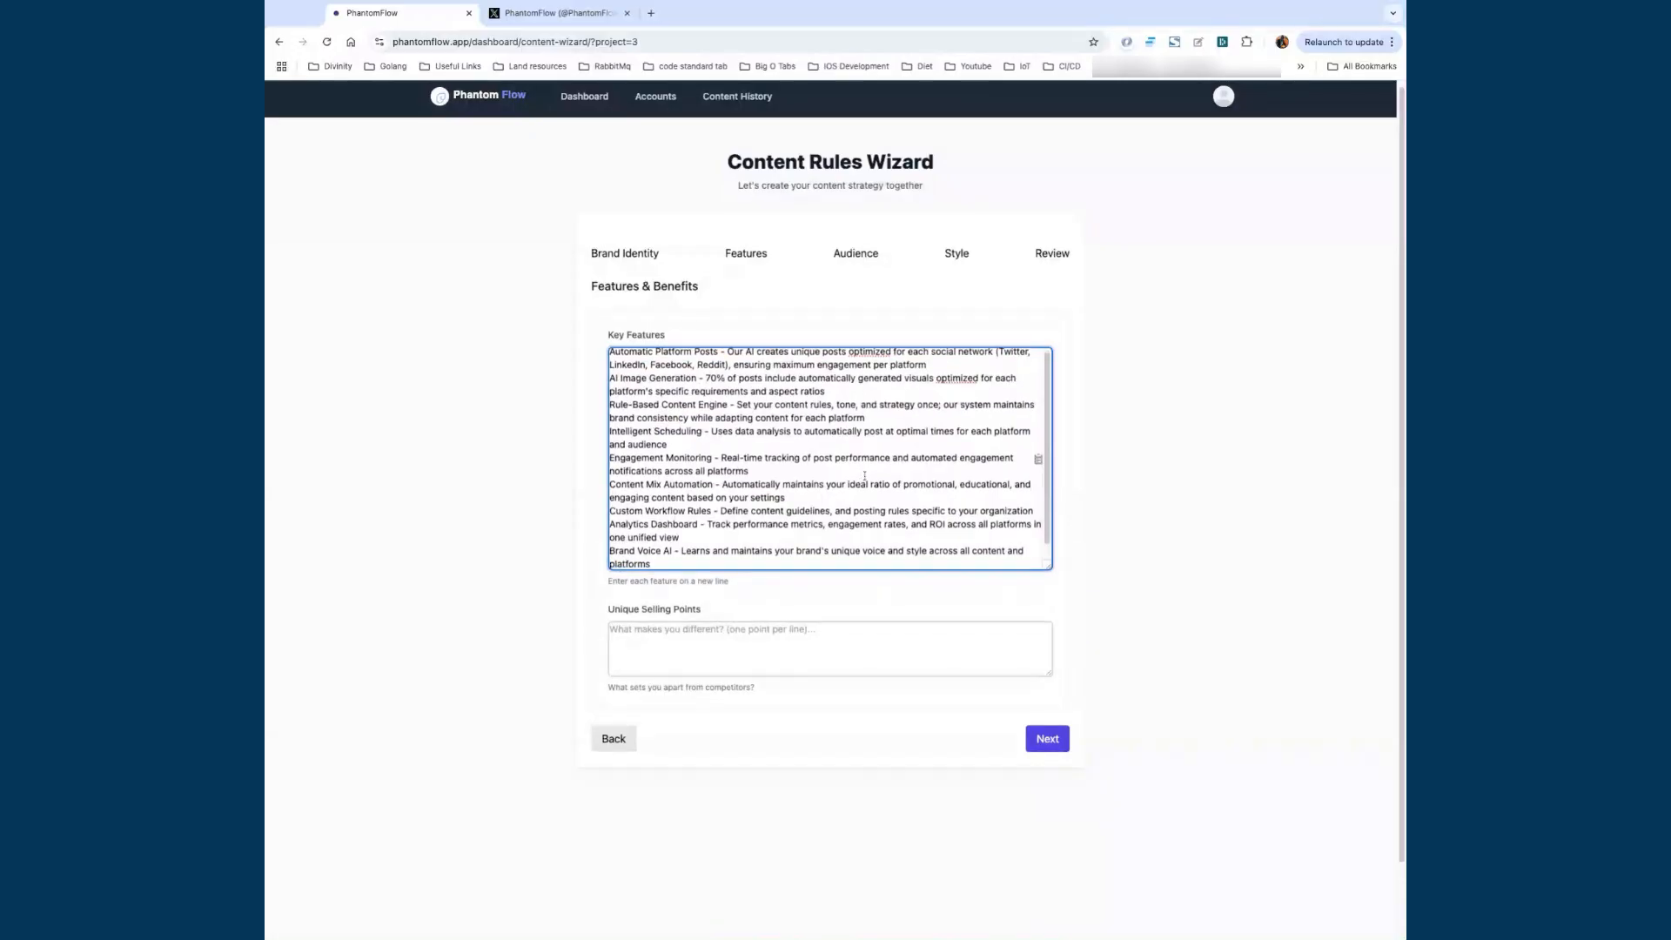
{"action": "scroll", "coordinate": [777, 496], "scroll_direction": "up", "scroll_amount": 2}
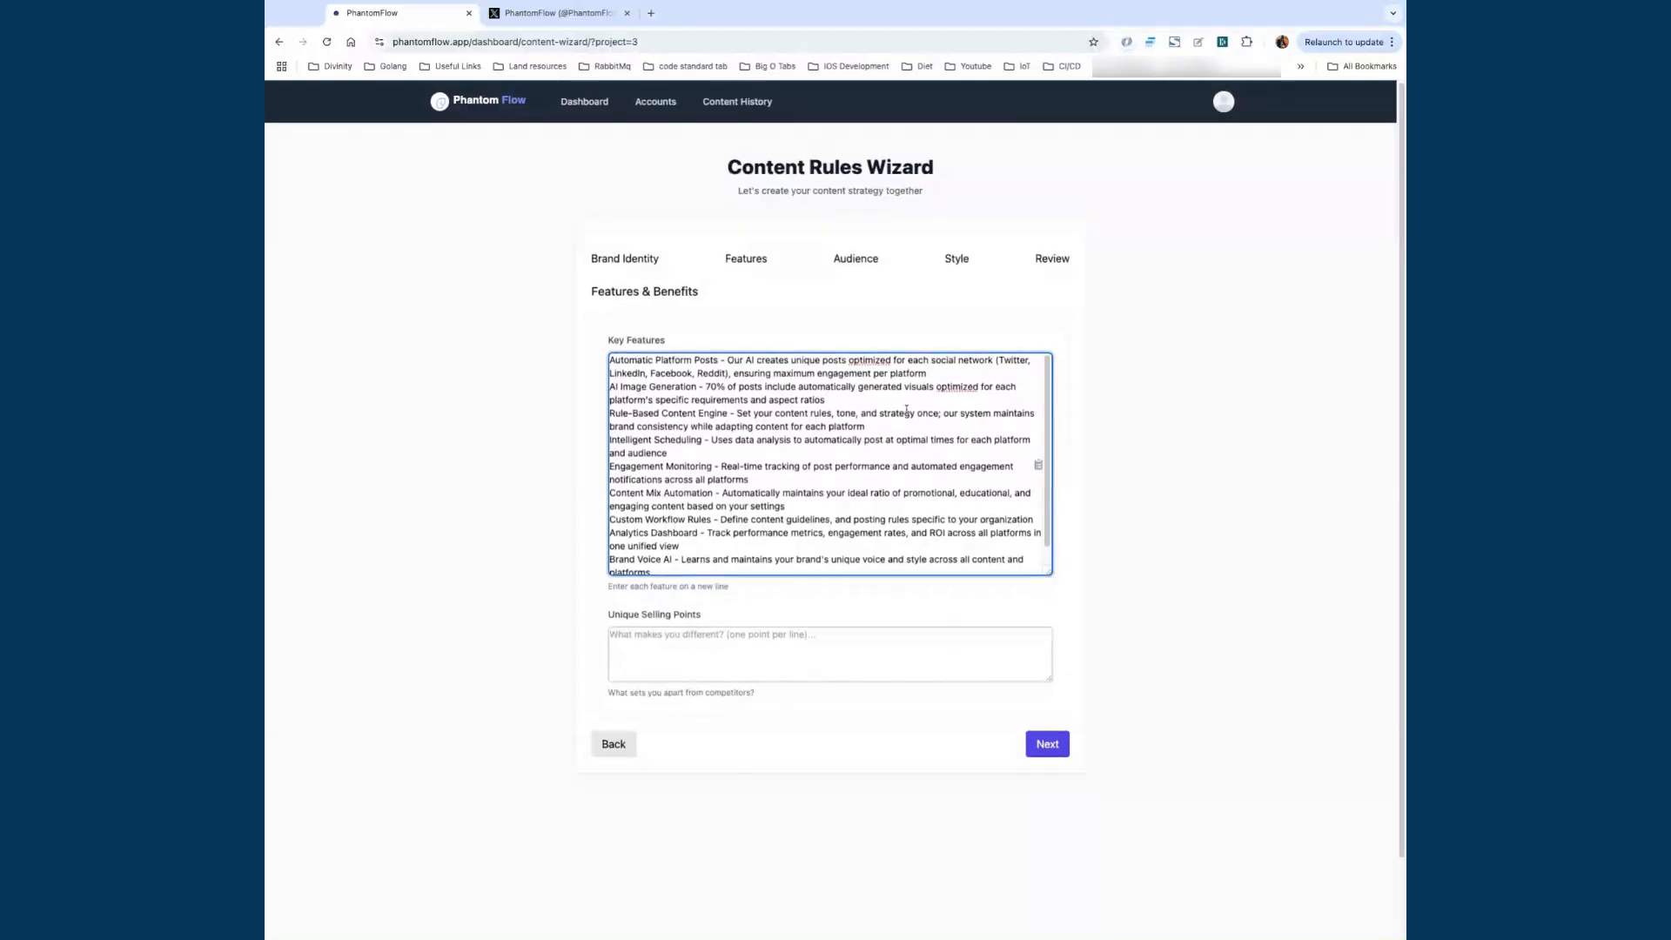
Step: Paste the unique selling points about true AI-powered creation and genuine content automation, enlarge the field to show them, and continue to the audience page
{"action": "key", "text": "super+Tab"}
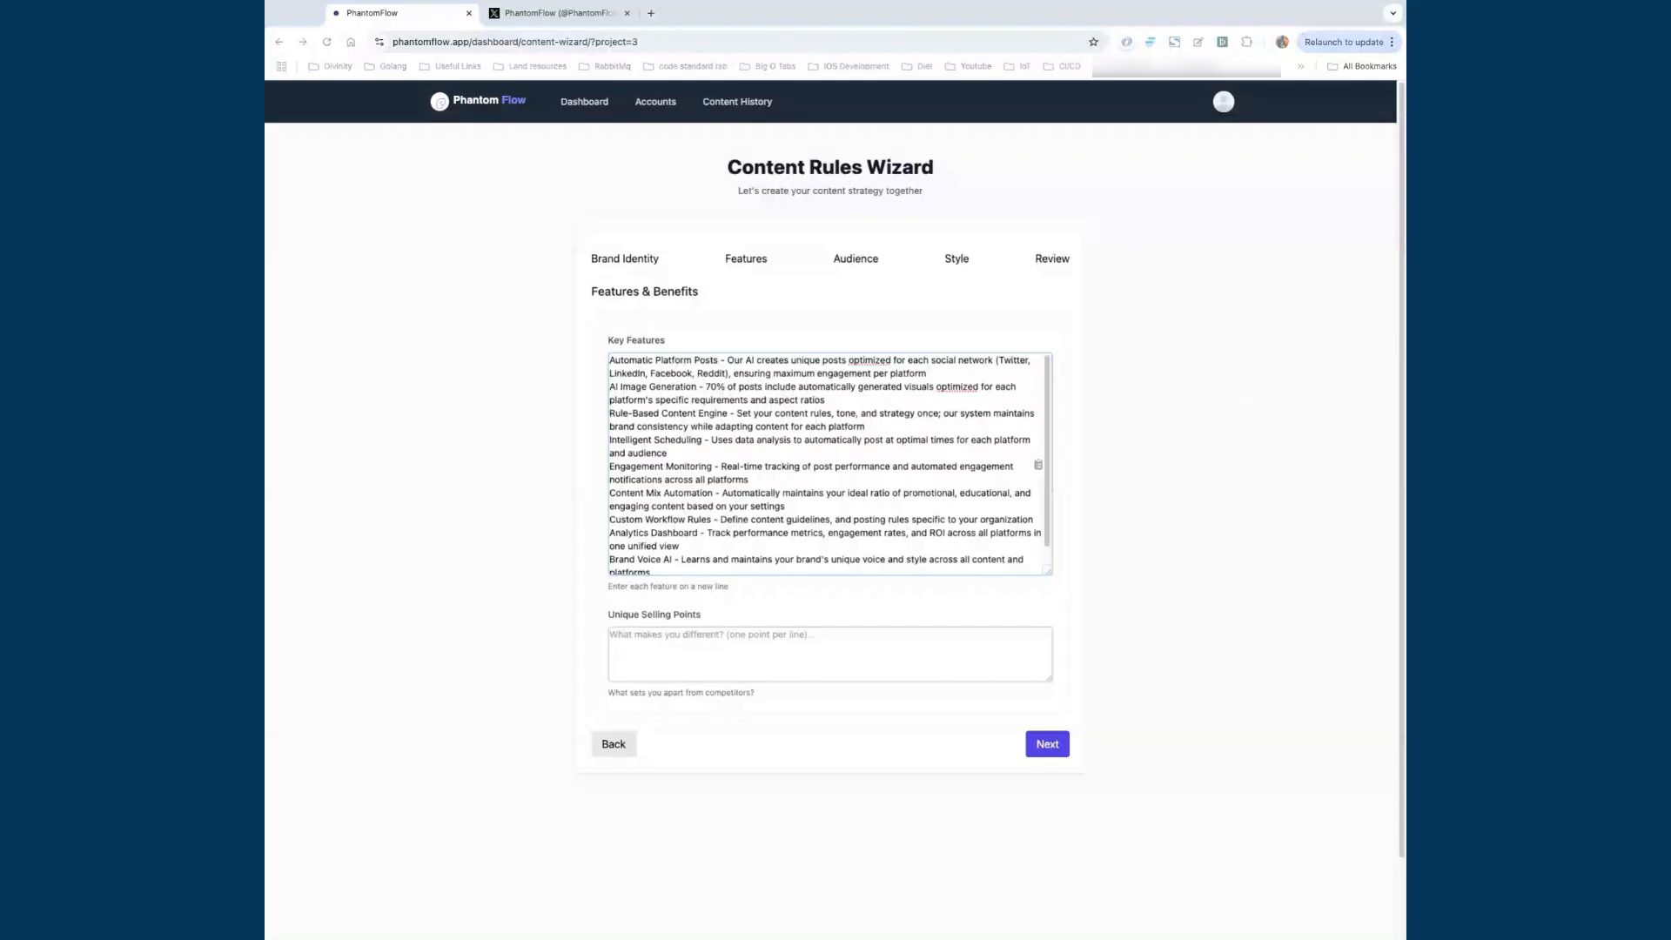
{"action": "key", "text": "super+Tab"}
{"action": "left_click", "coordinate": [758, 641]}
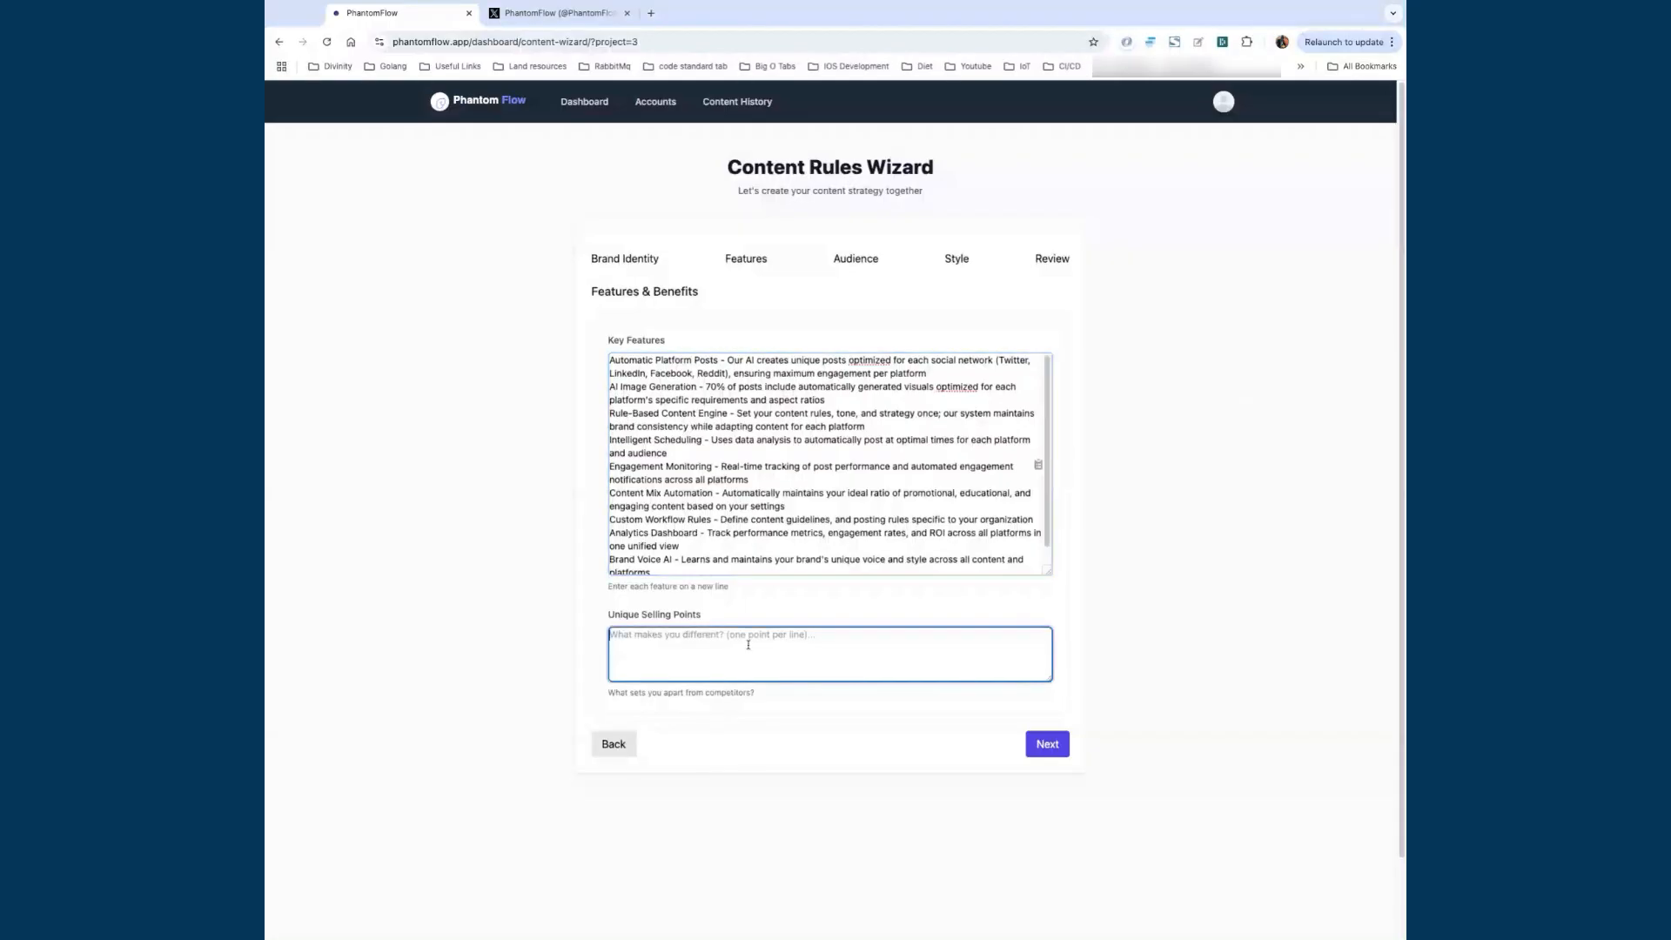
{"action": "key", "text": "super+v"}
{"action": "left_click_drag", "start_coordinate": [1047, 678], "coordinate": [1049, 698]}
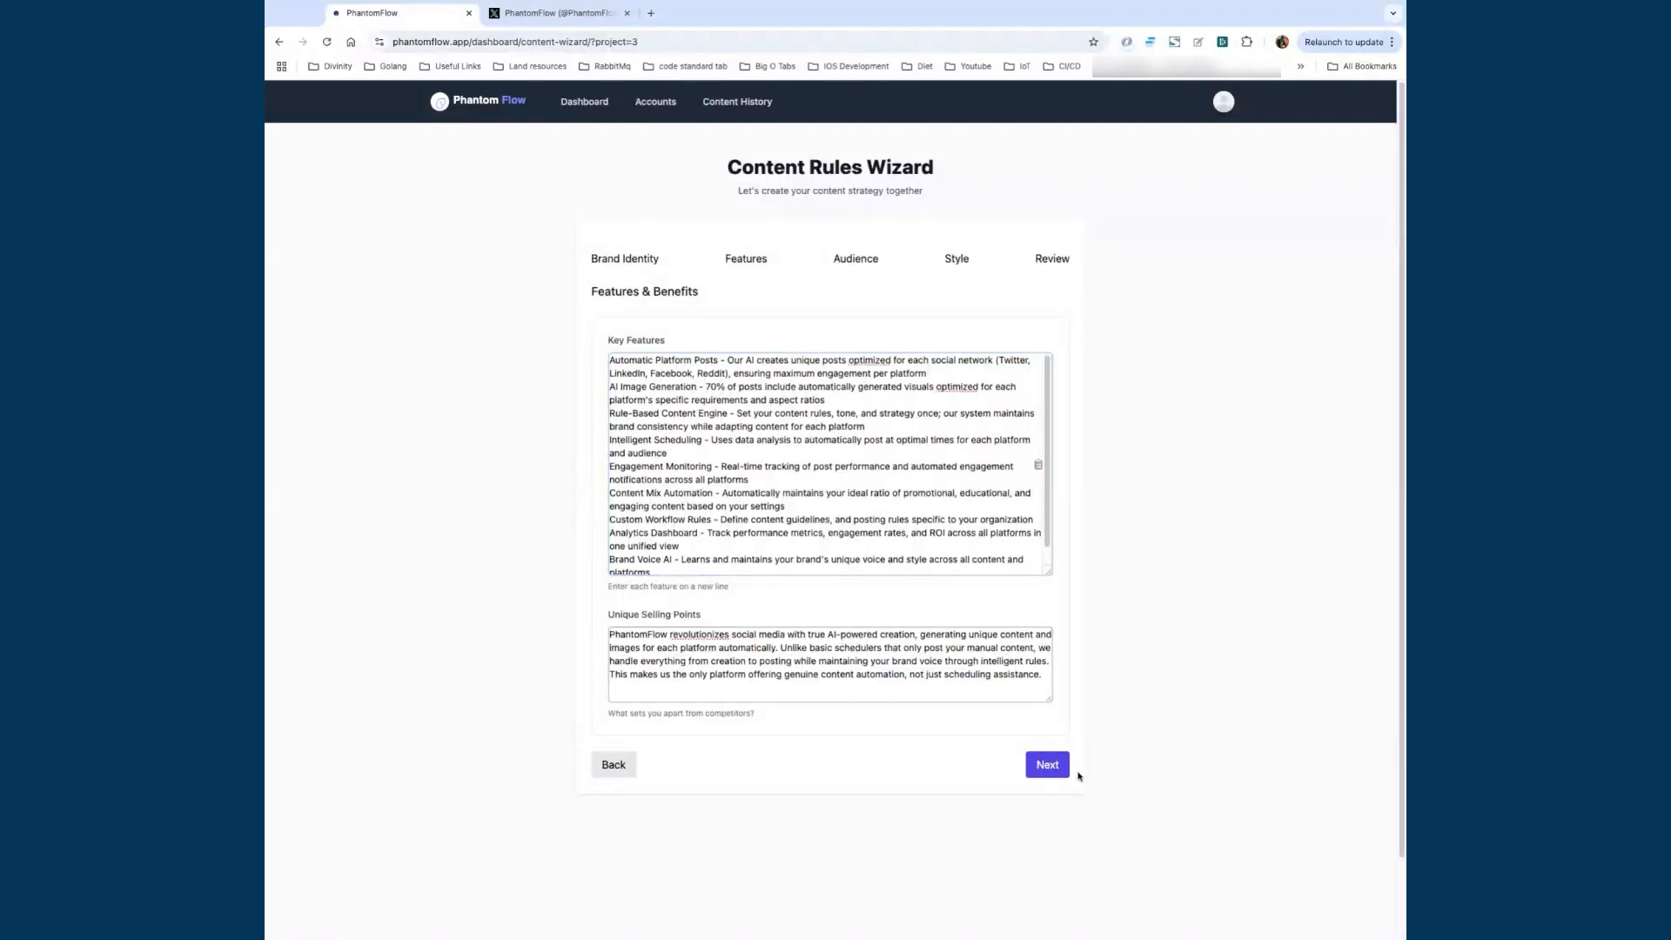
{"action": "left_click", "coordinate": [1048, 764]}
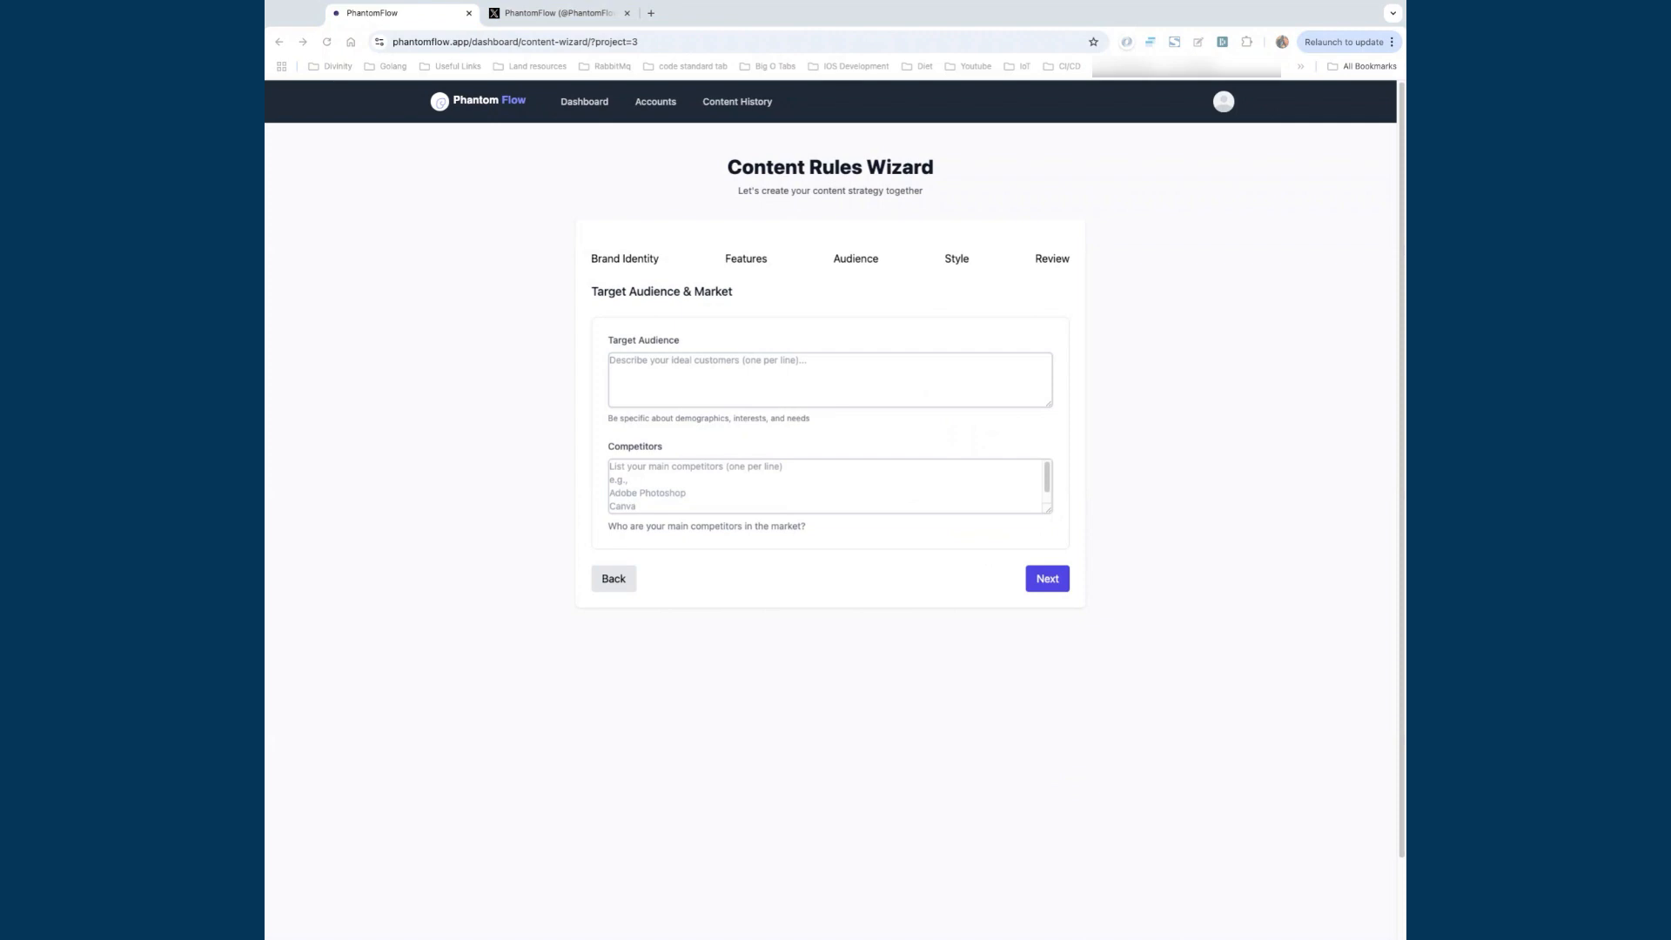
Step: List marketing roles from Social Media Marketer to Marketing Specialist as the target audience, enter None for competitors, and continue to the content style
{"action": "left_click", "coordinate": [686, 379]}
{"action": "type", "text": "Social Media Marketer Digital Marketing Consultant Marketing Strategist Brand Manager Sales Marketing Manager Digital Marketing Executive Sales And Marketing Specialist Marketing Manager Marketing Consultant Digital Marketing Specialist Marketing Analyst Digital Marketing Manager Head of Marketing Marketing Specialist"}
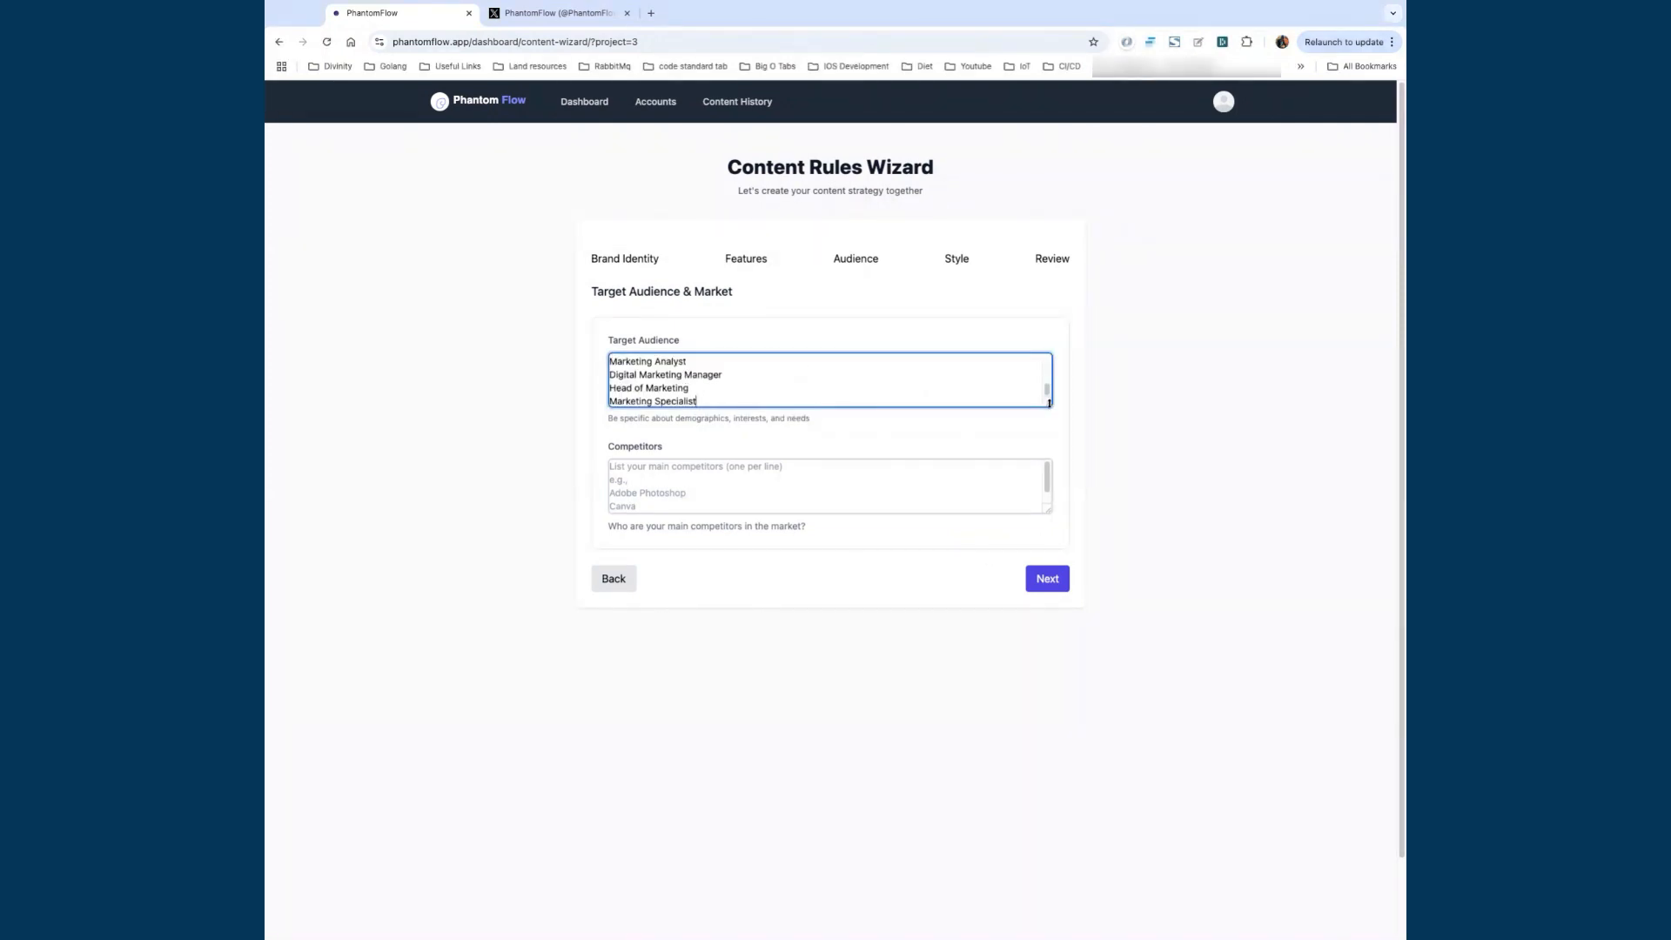
{"action": "left_click", "coordinate": [735, 614]}
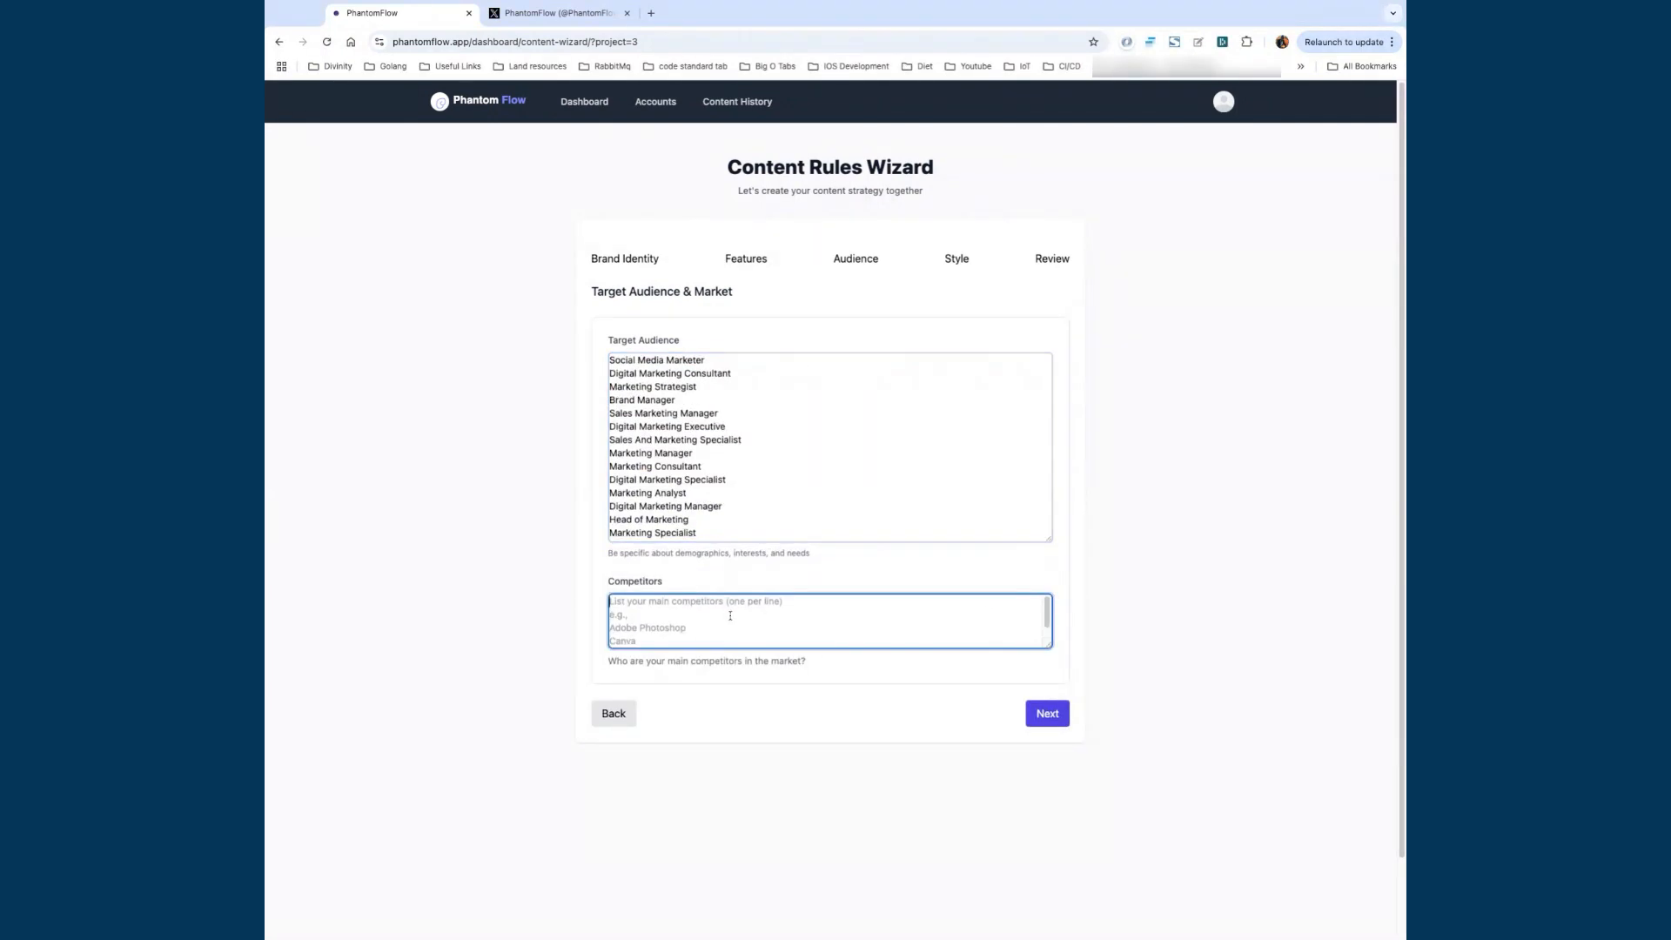
{"action": "type", "text": "None"}
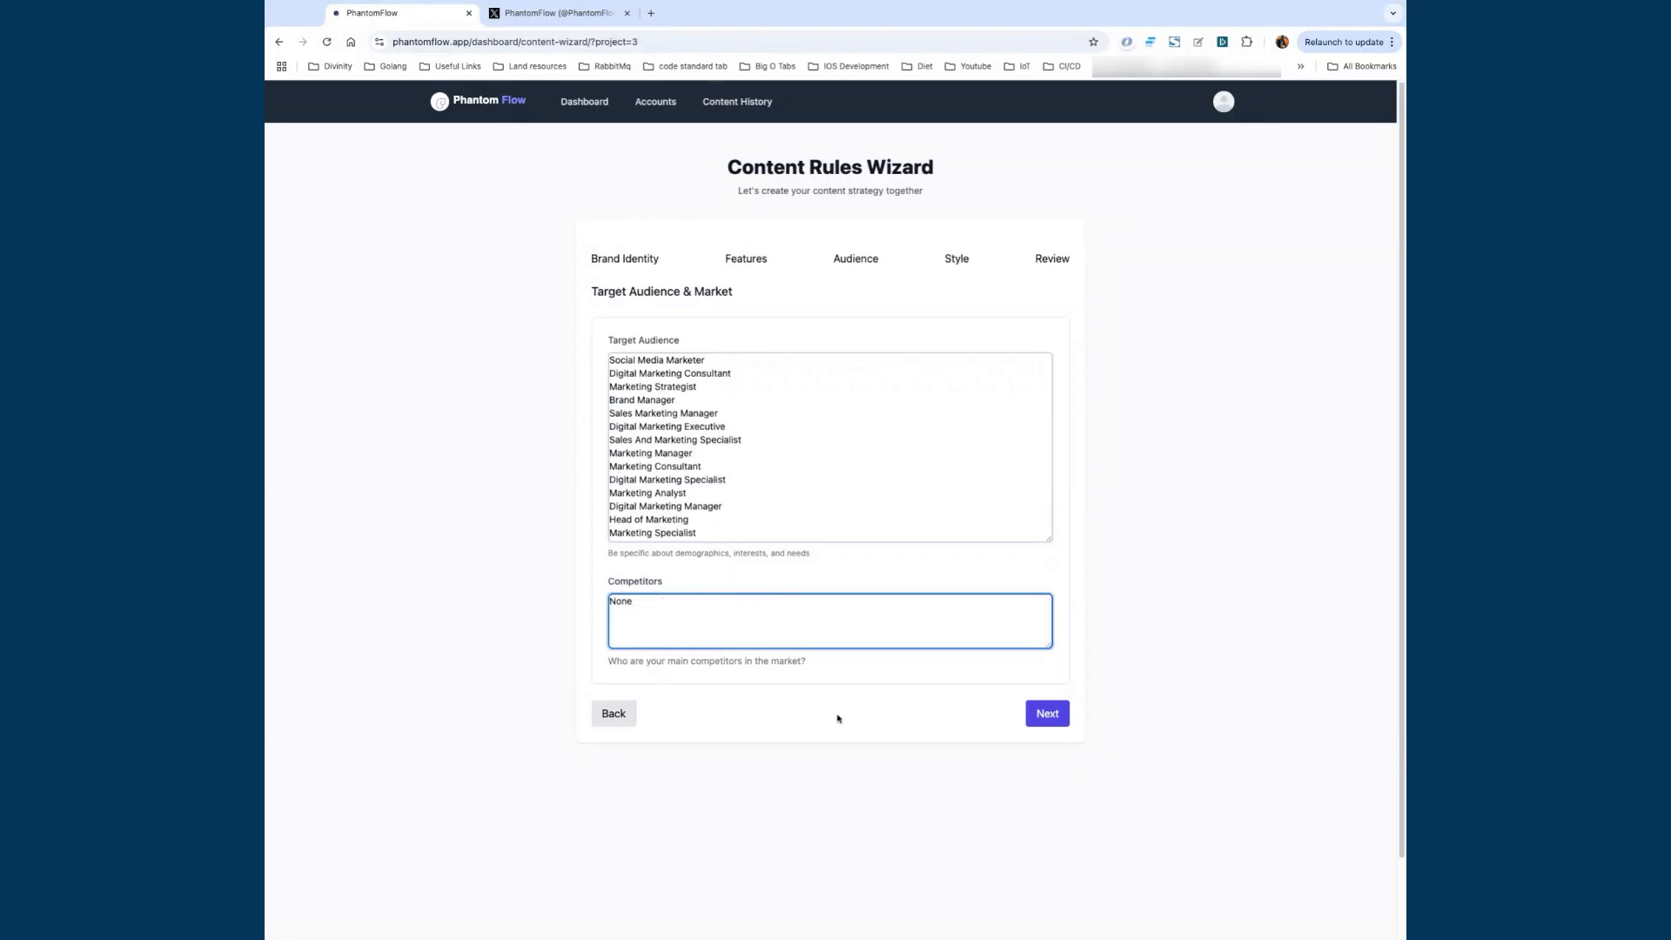
{"action": "left_click", "coordinate": [1056, 712]}
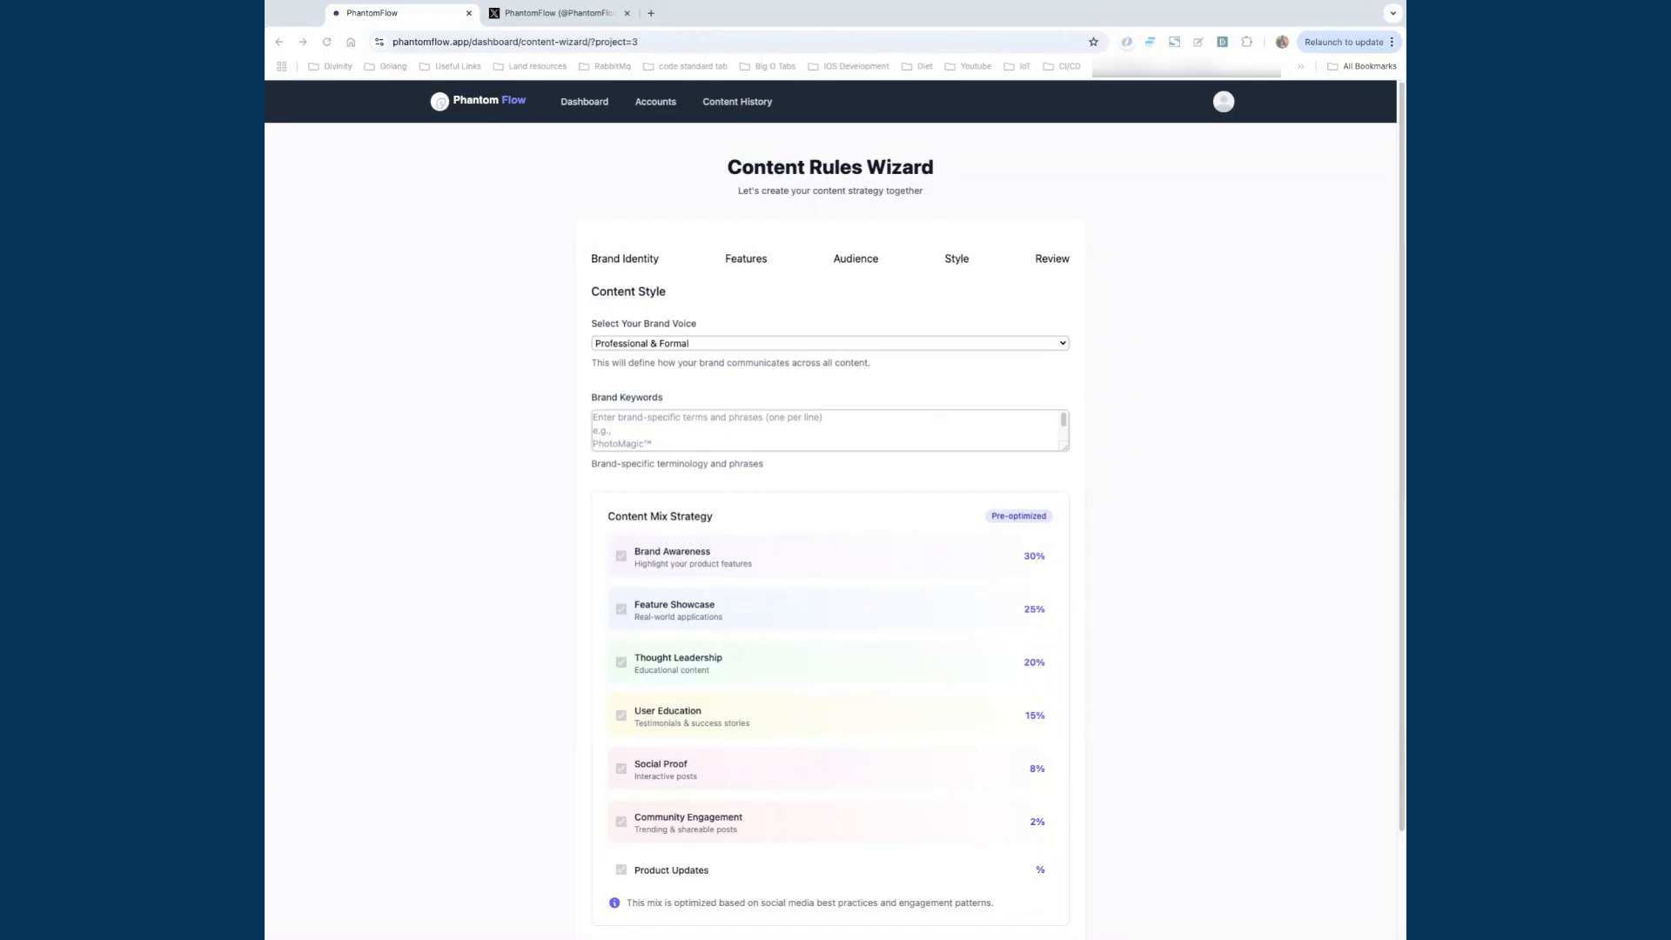
Step: Keep the Professional & Formal brand voice and paste the brand keywords, from AI social media automation to AI social media scheduler, enlarging their field
{"action": "left_click", "coordinate": [965, 343]}
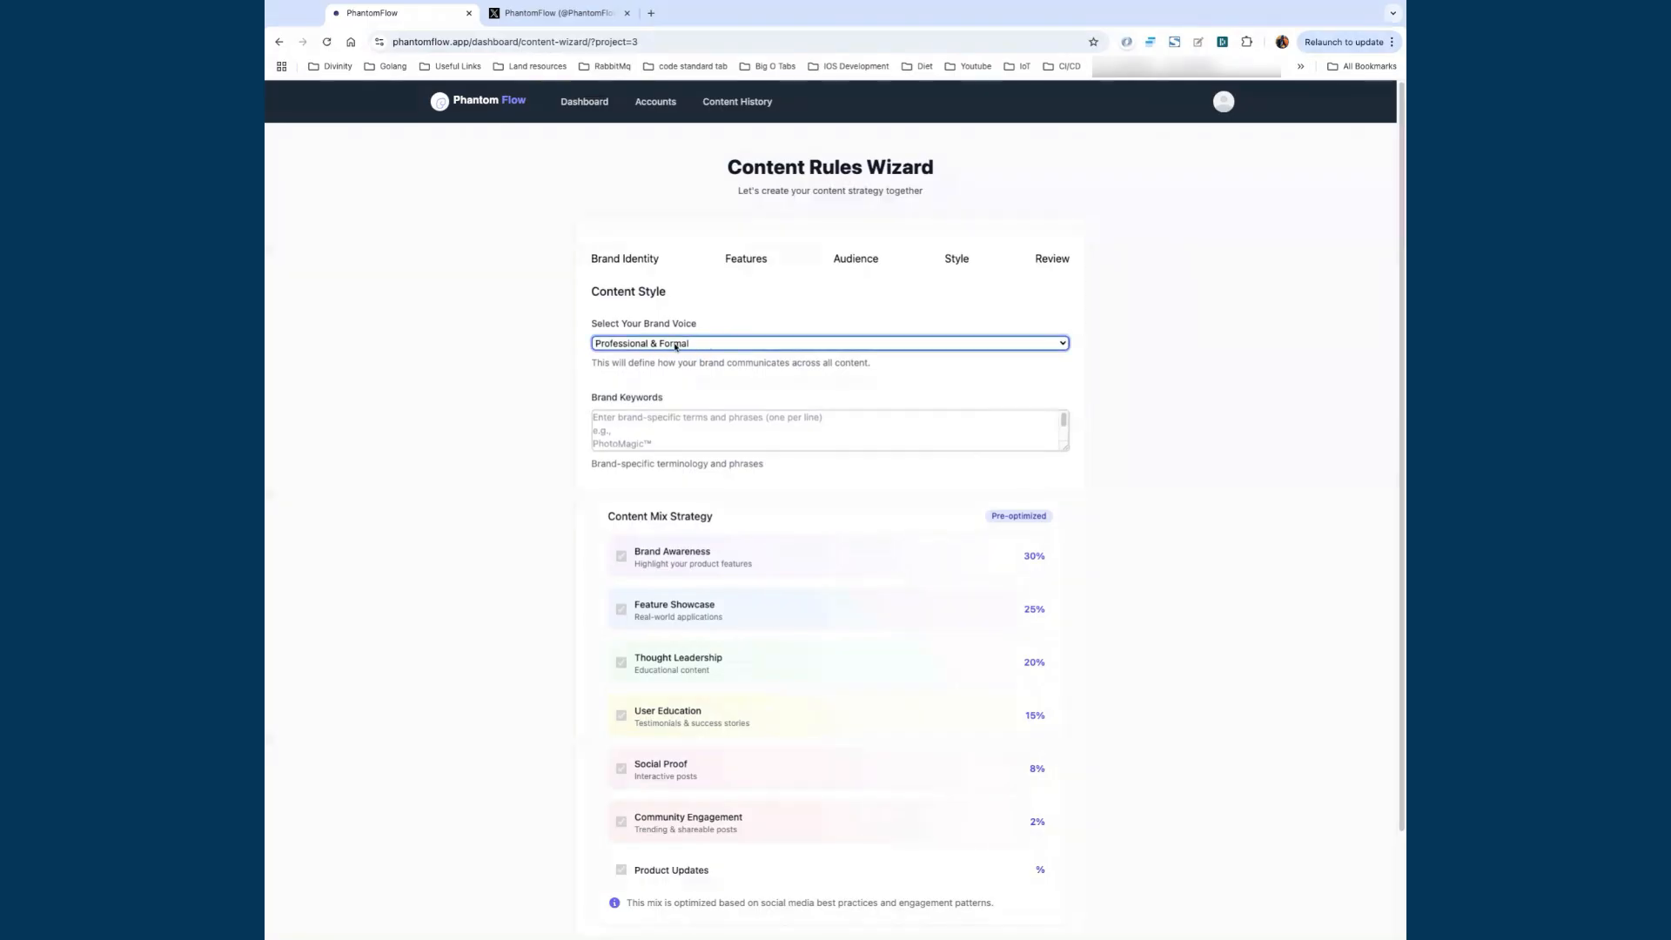
{"action": "left_click", "coordinate": [636, 430]}
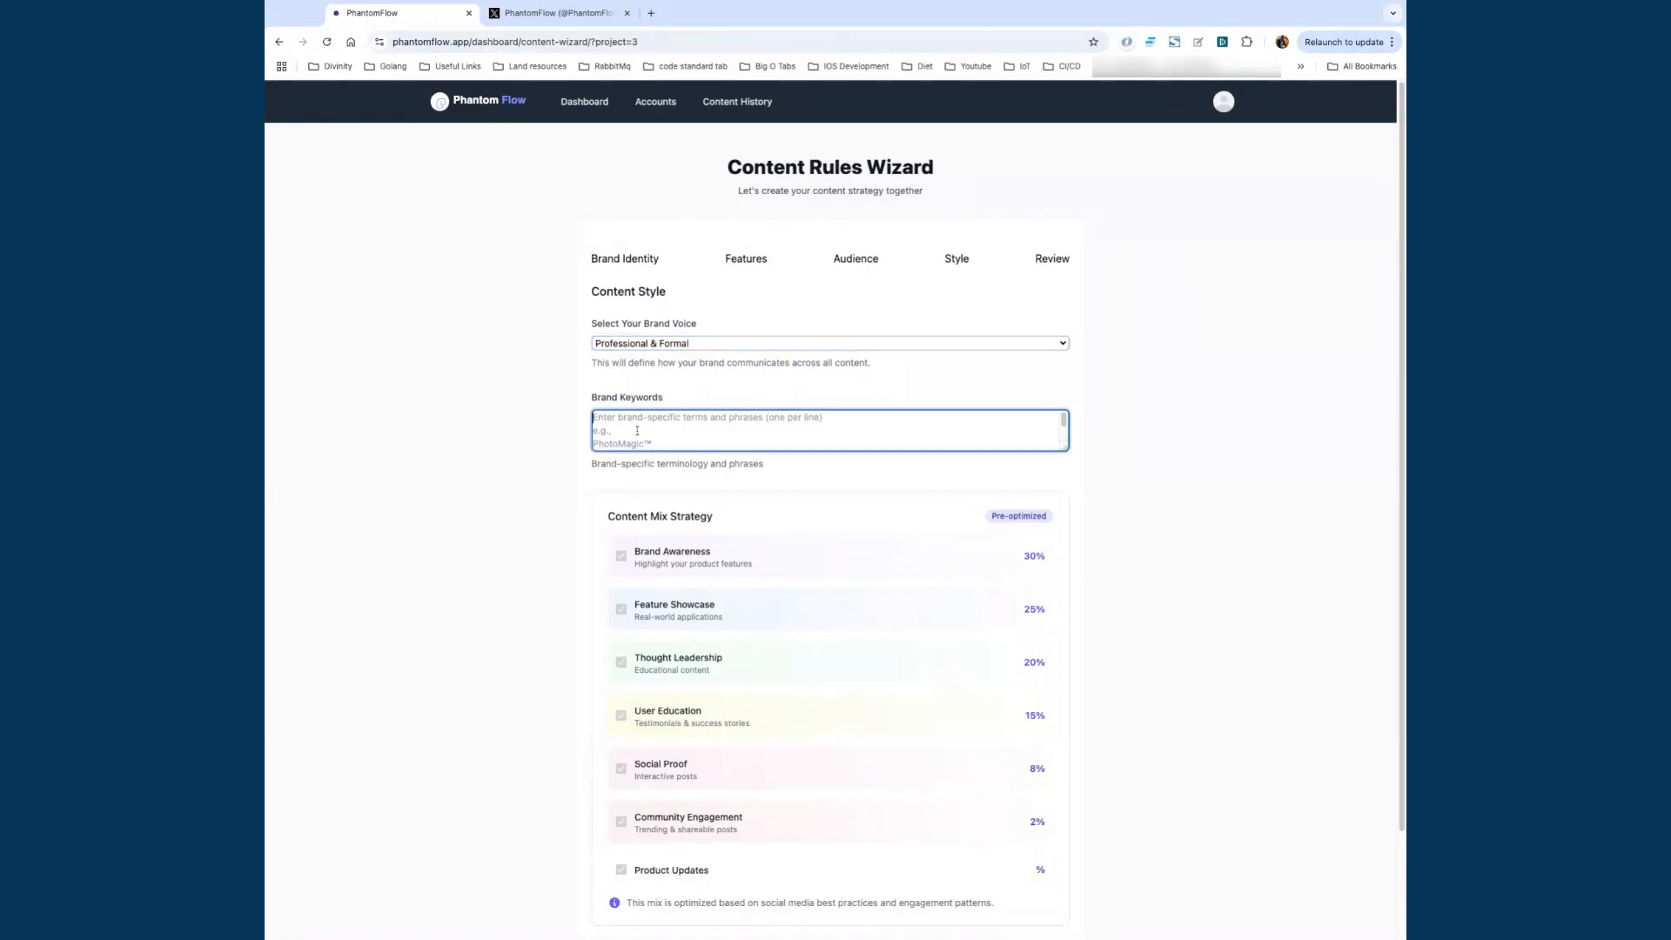
{"action": "key", "text": "ctrl+v"}
{"action": "left_click_drag", "start_coordinate": [1065, 448], "coordinate": [1065, 498]}
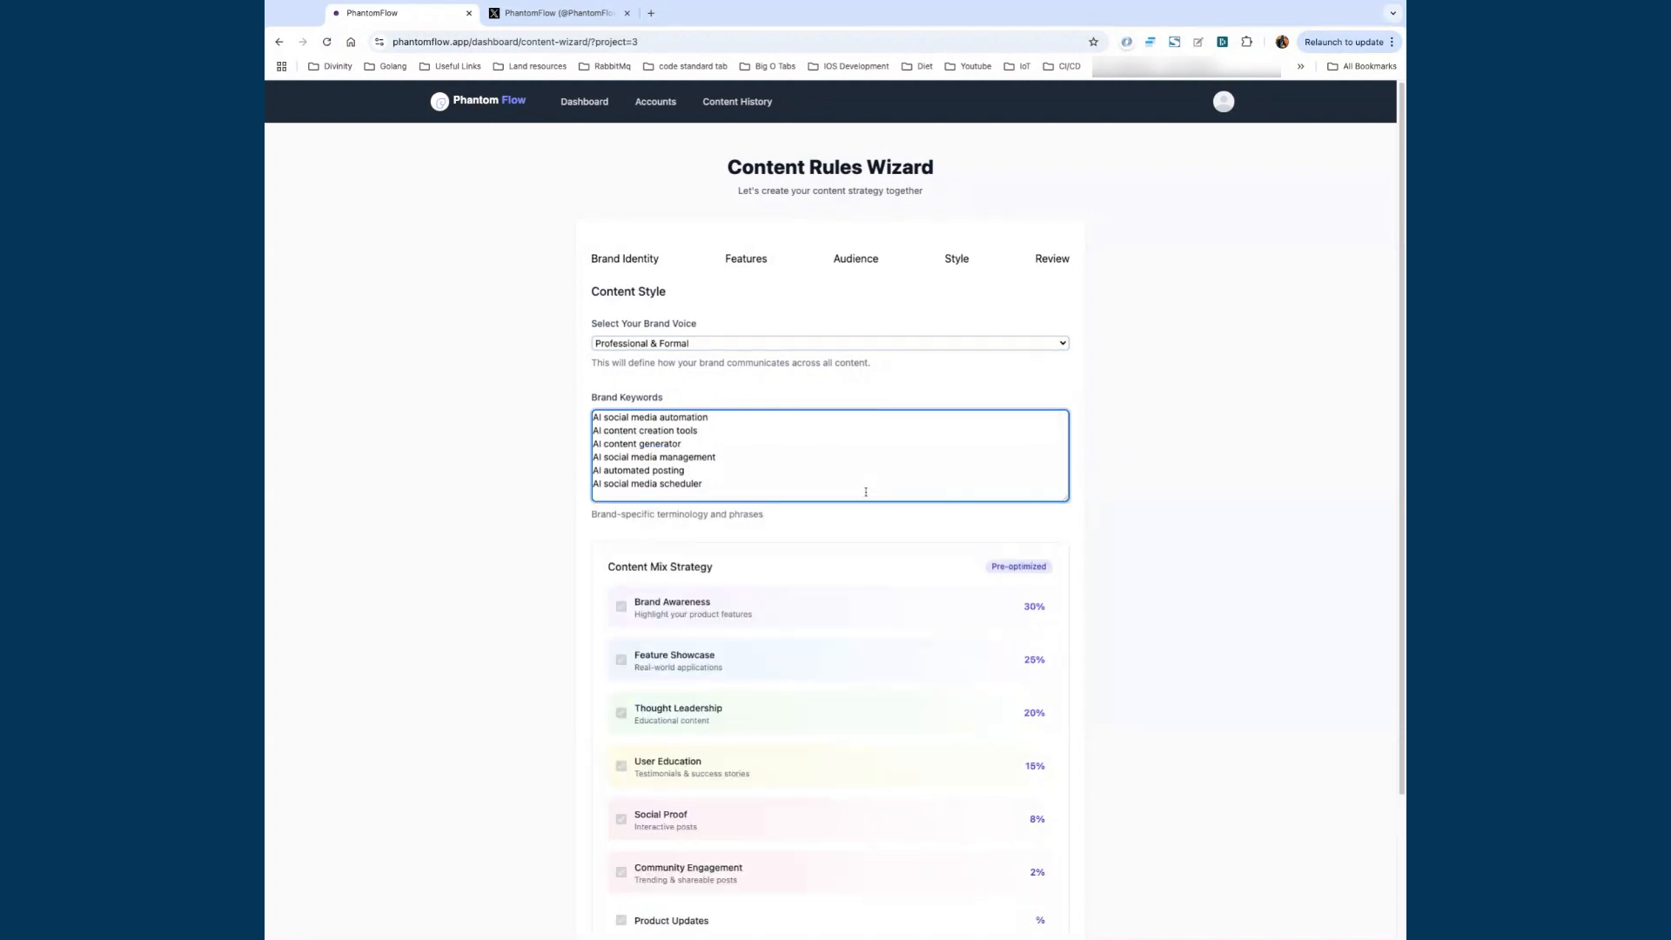
Step: Keep the pre-optimized content mix, review the full brand summary, and generate the content rules
{"action": "scroll", "coordinate": [1037, 512], "scroll_direction": "down", "scroll_amount": 2}
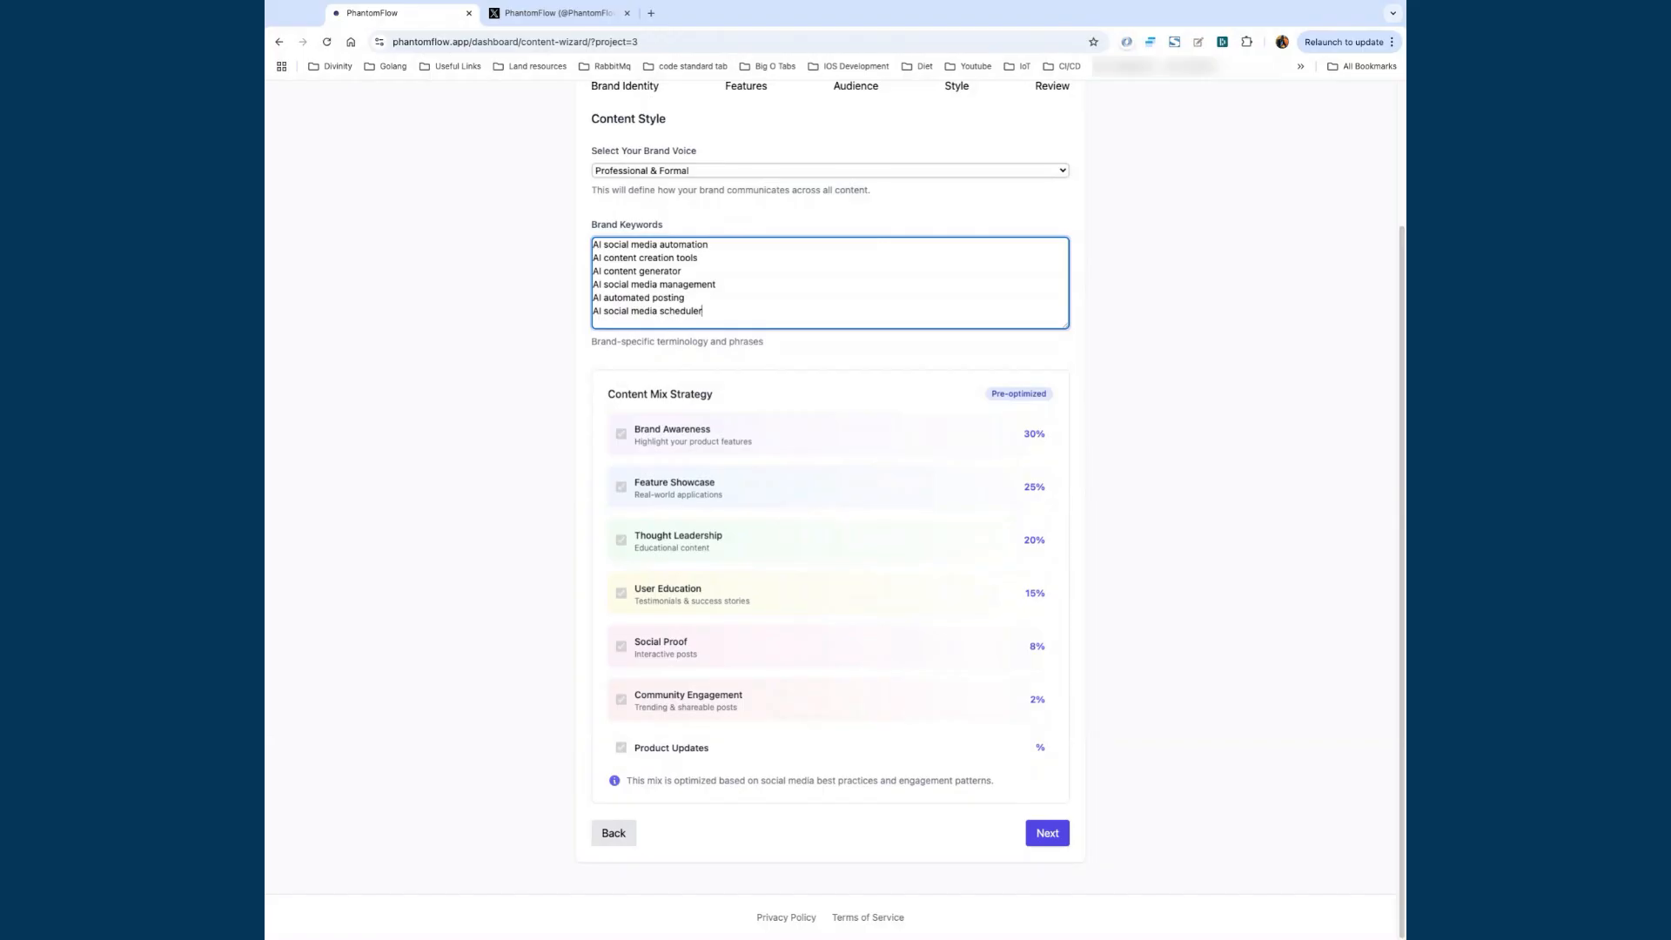
{"action": "left_click", "coordinate": [1047, 833]}
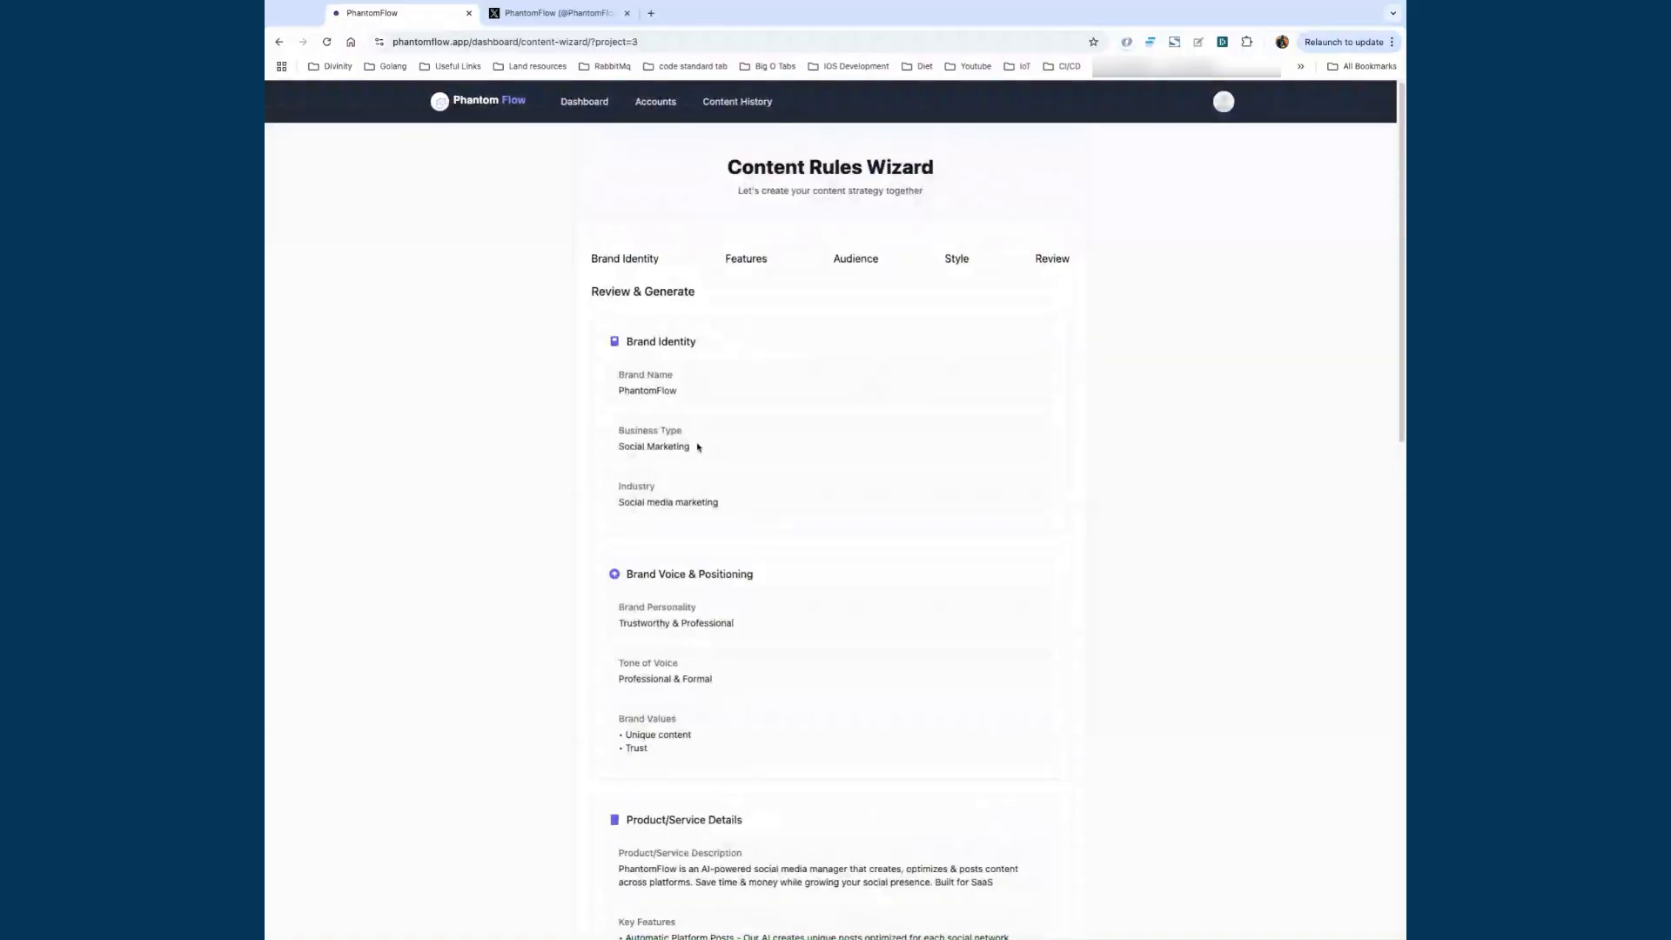
{"action": "scroll", "coordinate": [697, 444], "scroll_direction": "down", "scroll_amount": 8}
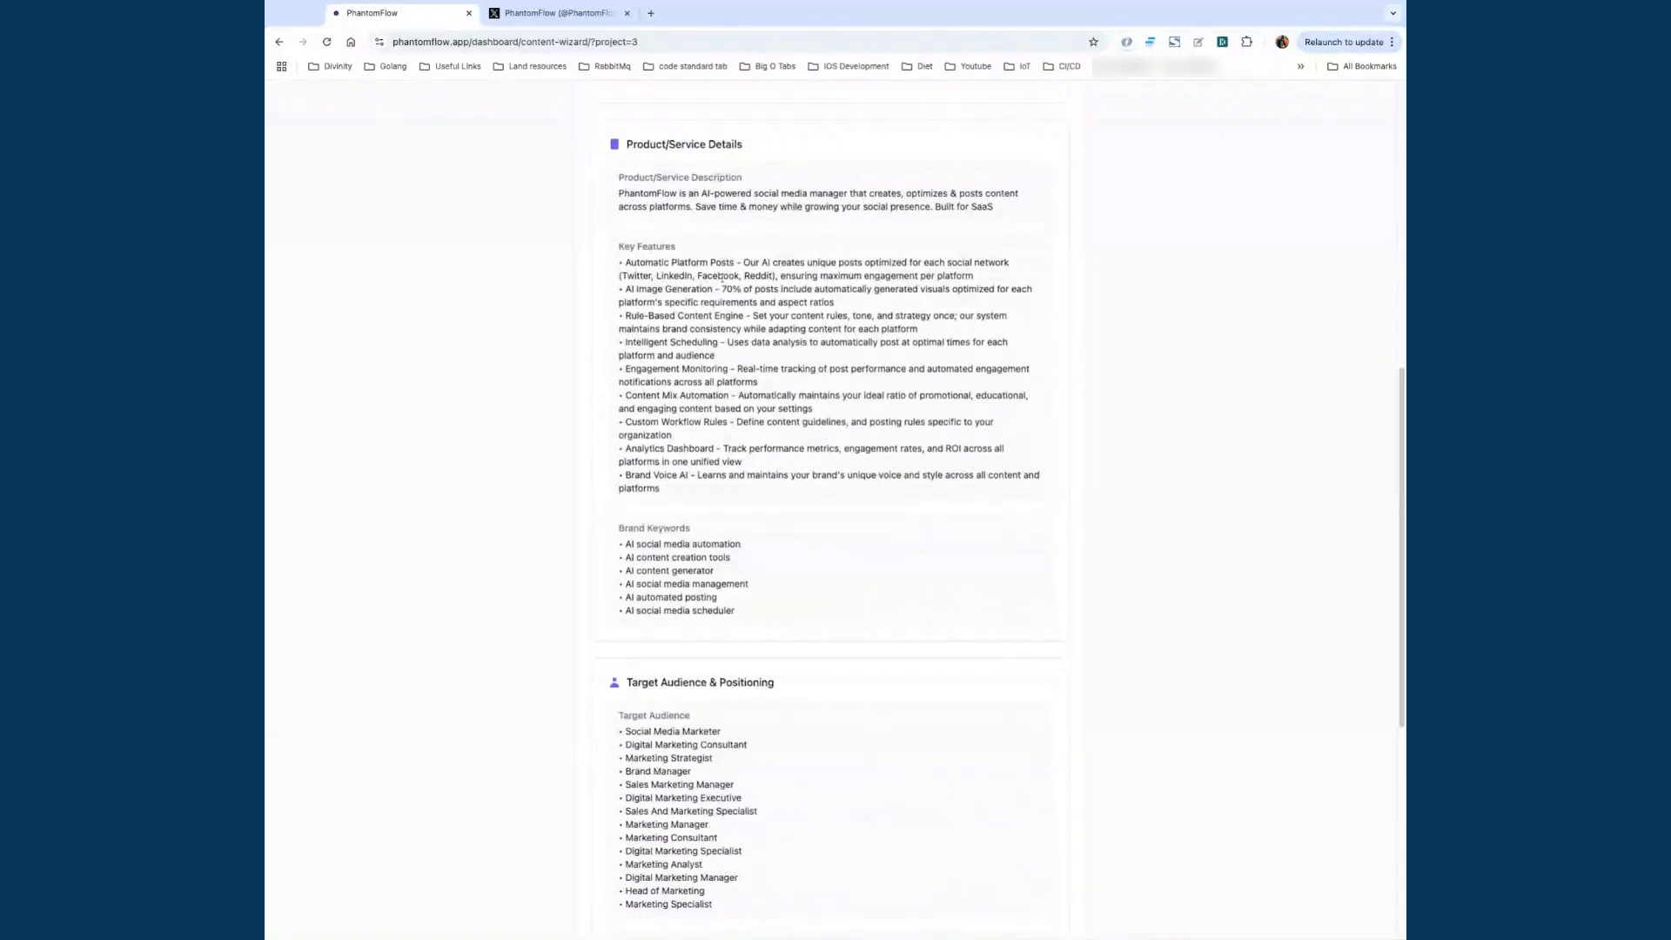
{"action": "scroll", "coordinate": [773, 408], "scroll_direction": "down", "scroll_amount": 6}
{"action": "scroll", "coordinate": [759, 566], "scroll_direction": "down", "scroll_amount": 2}
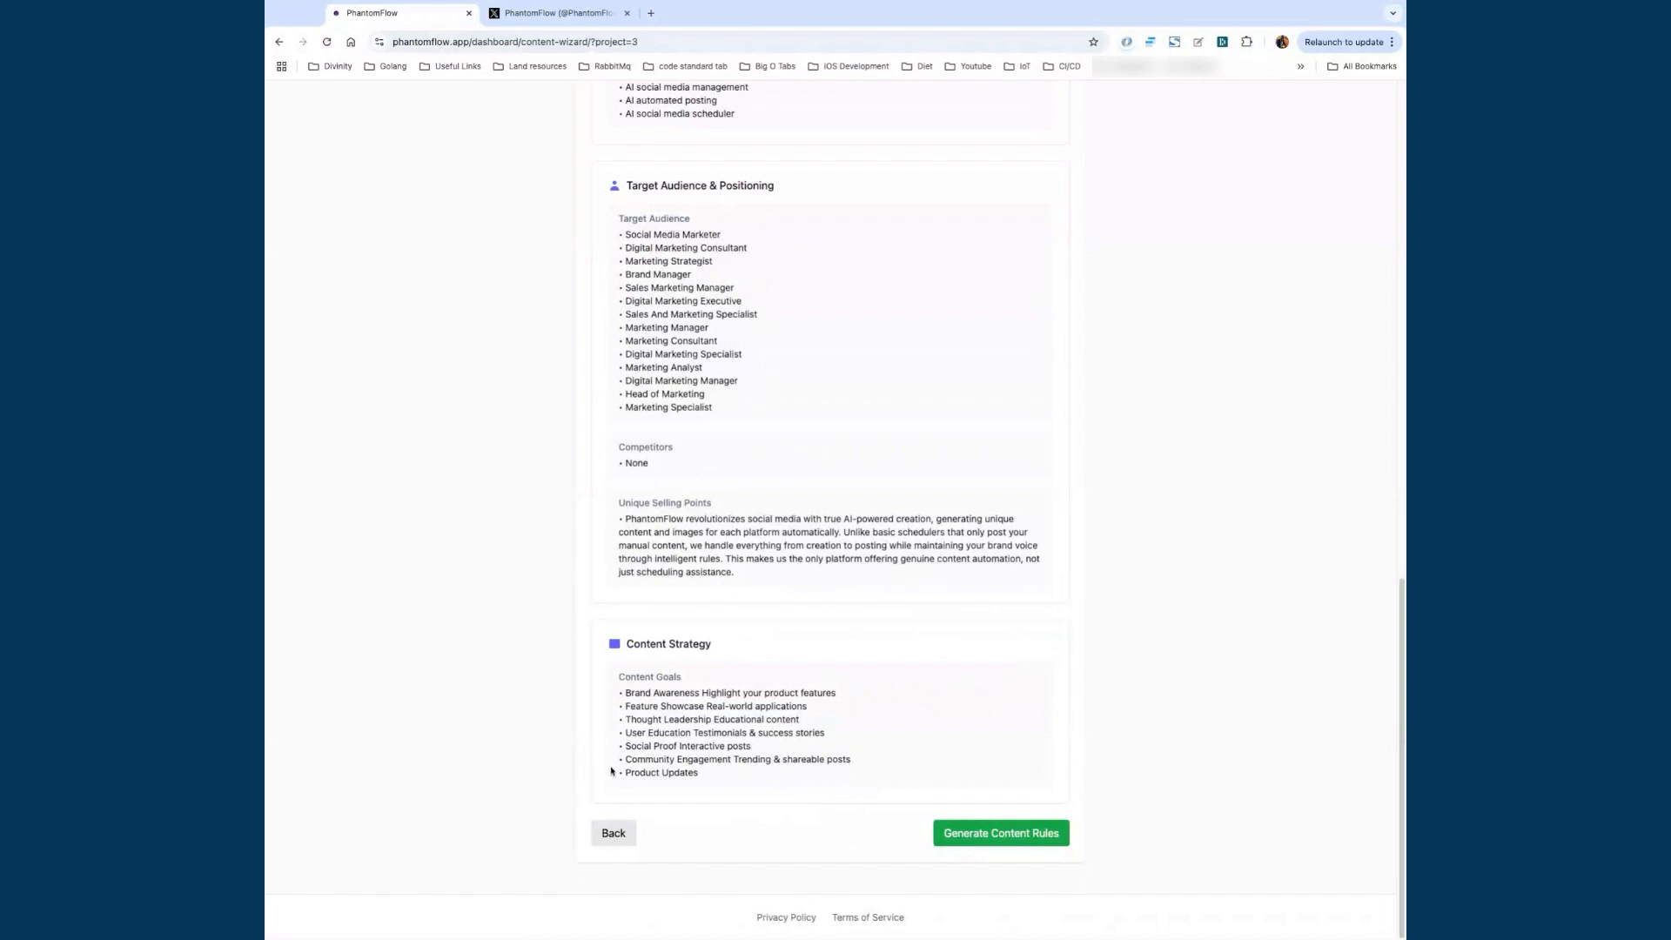
{"action": "scroll", "coordinate": [1070, 679], "scroll_direction": "up", "scroll_amount": 9}
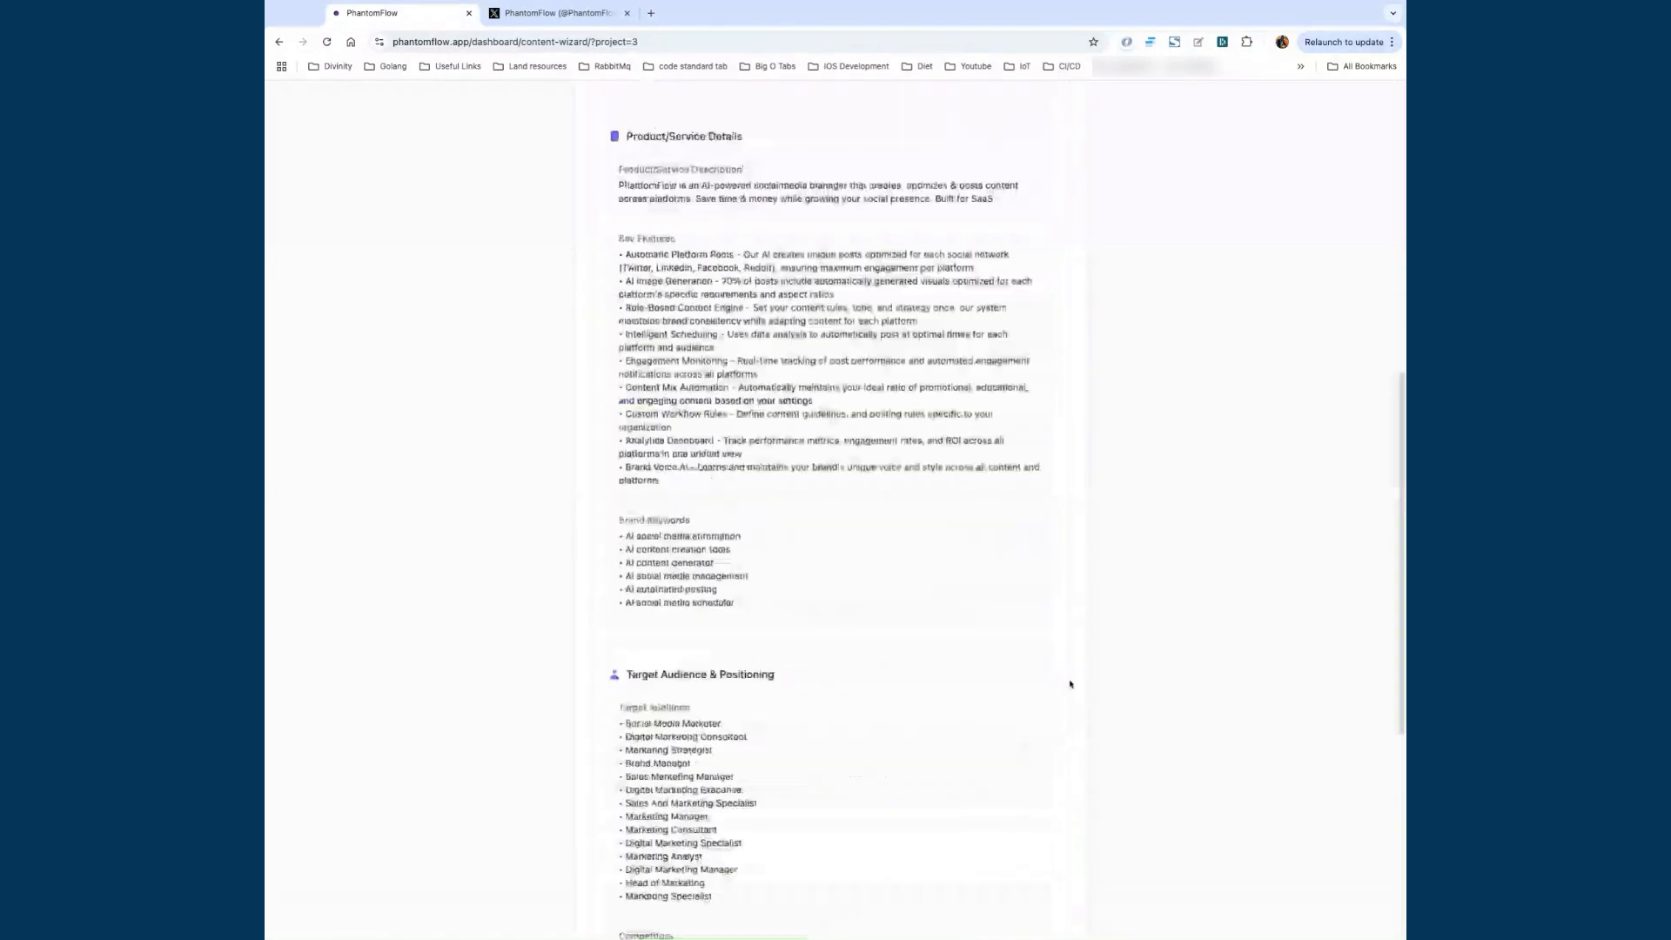
{"action": "scroll", "coordinate": [1089, 586], "scroll_direction": "down", "scroll_amount": 9}
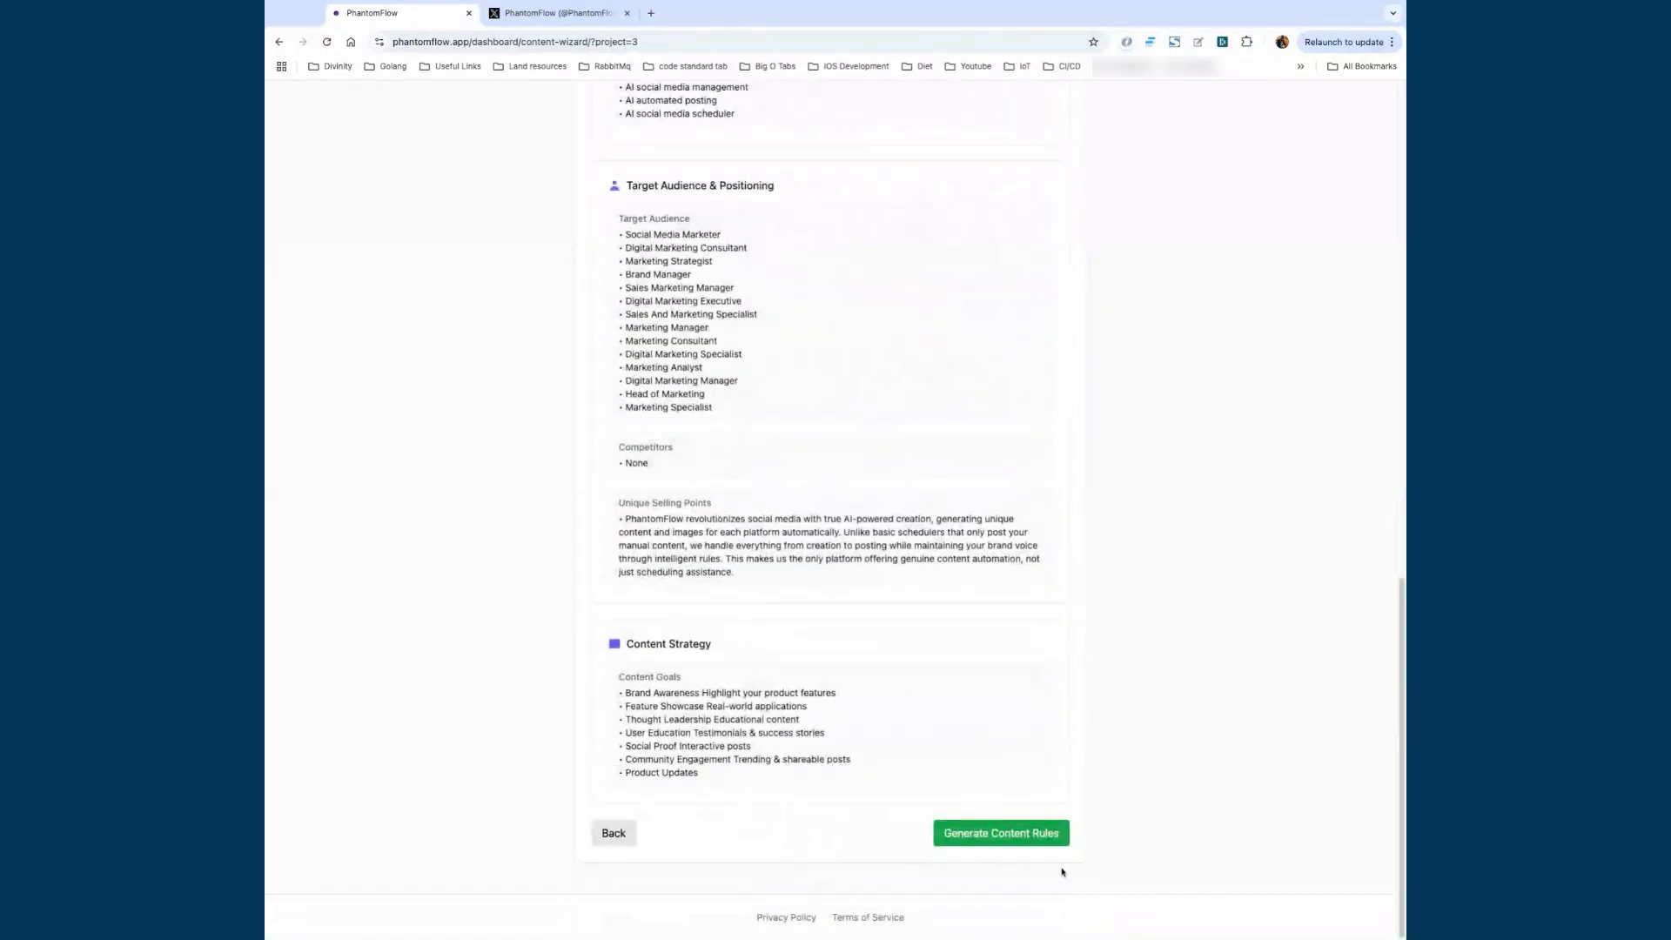
{"action": "left_click", "coordinate": [1009, 837]}
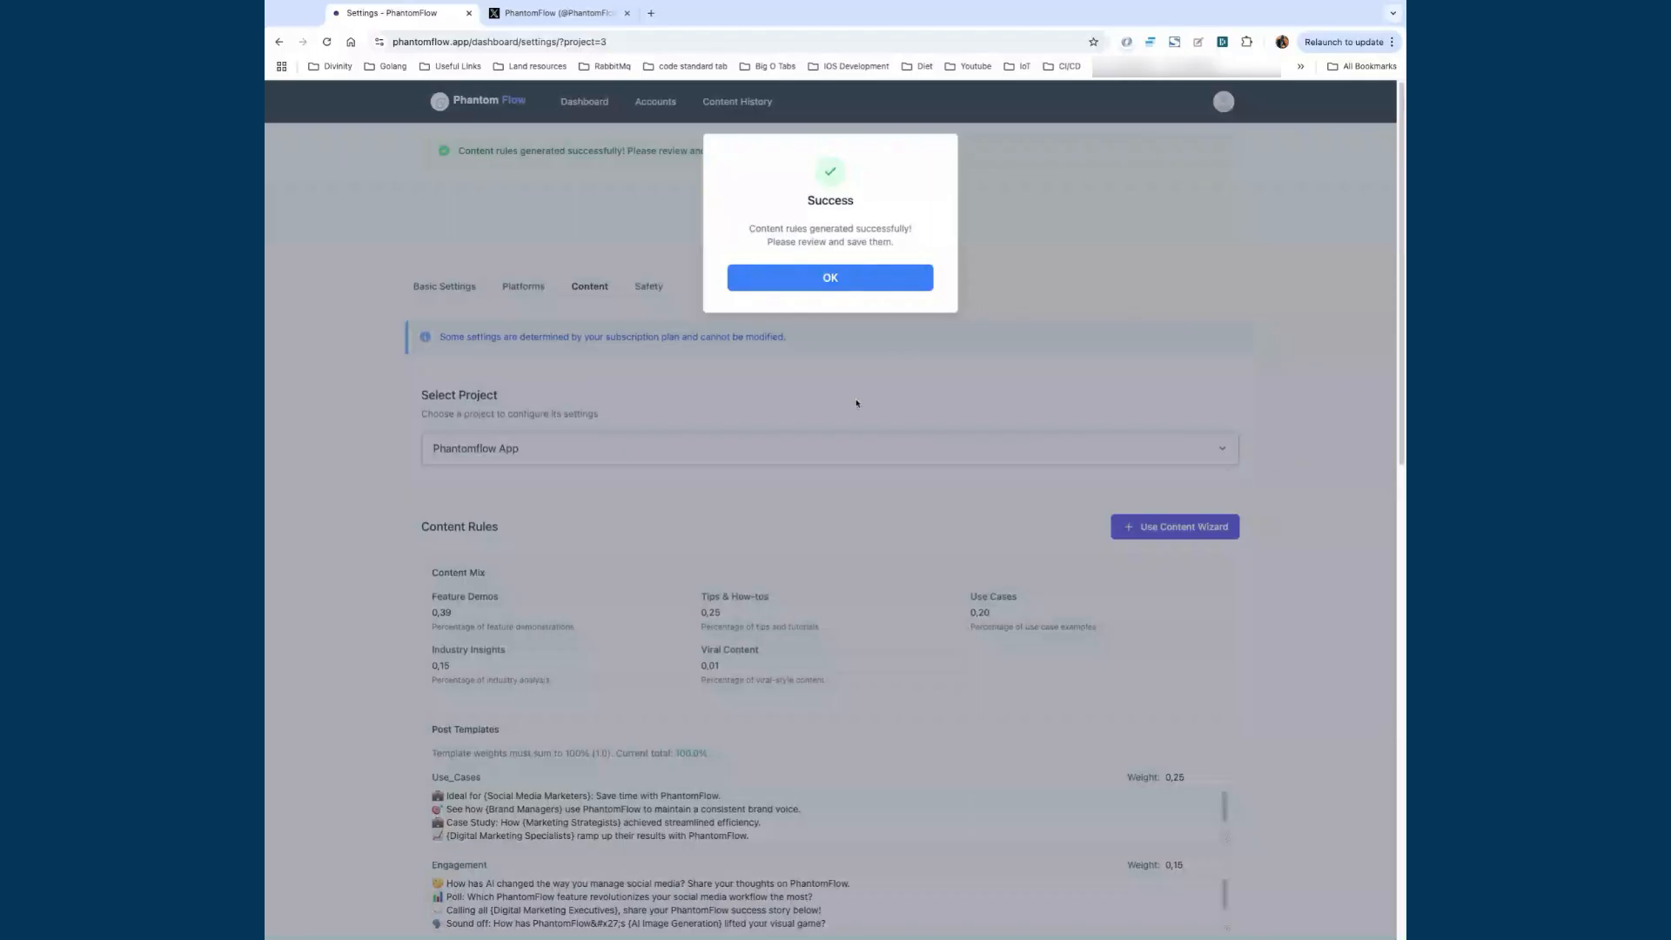
{"action": "left_click", "coordinate": [831, 278]}
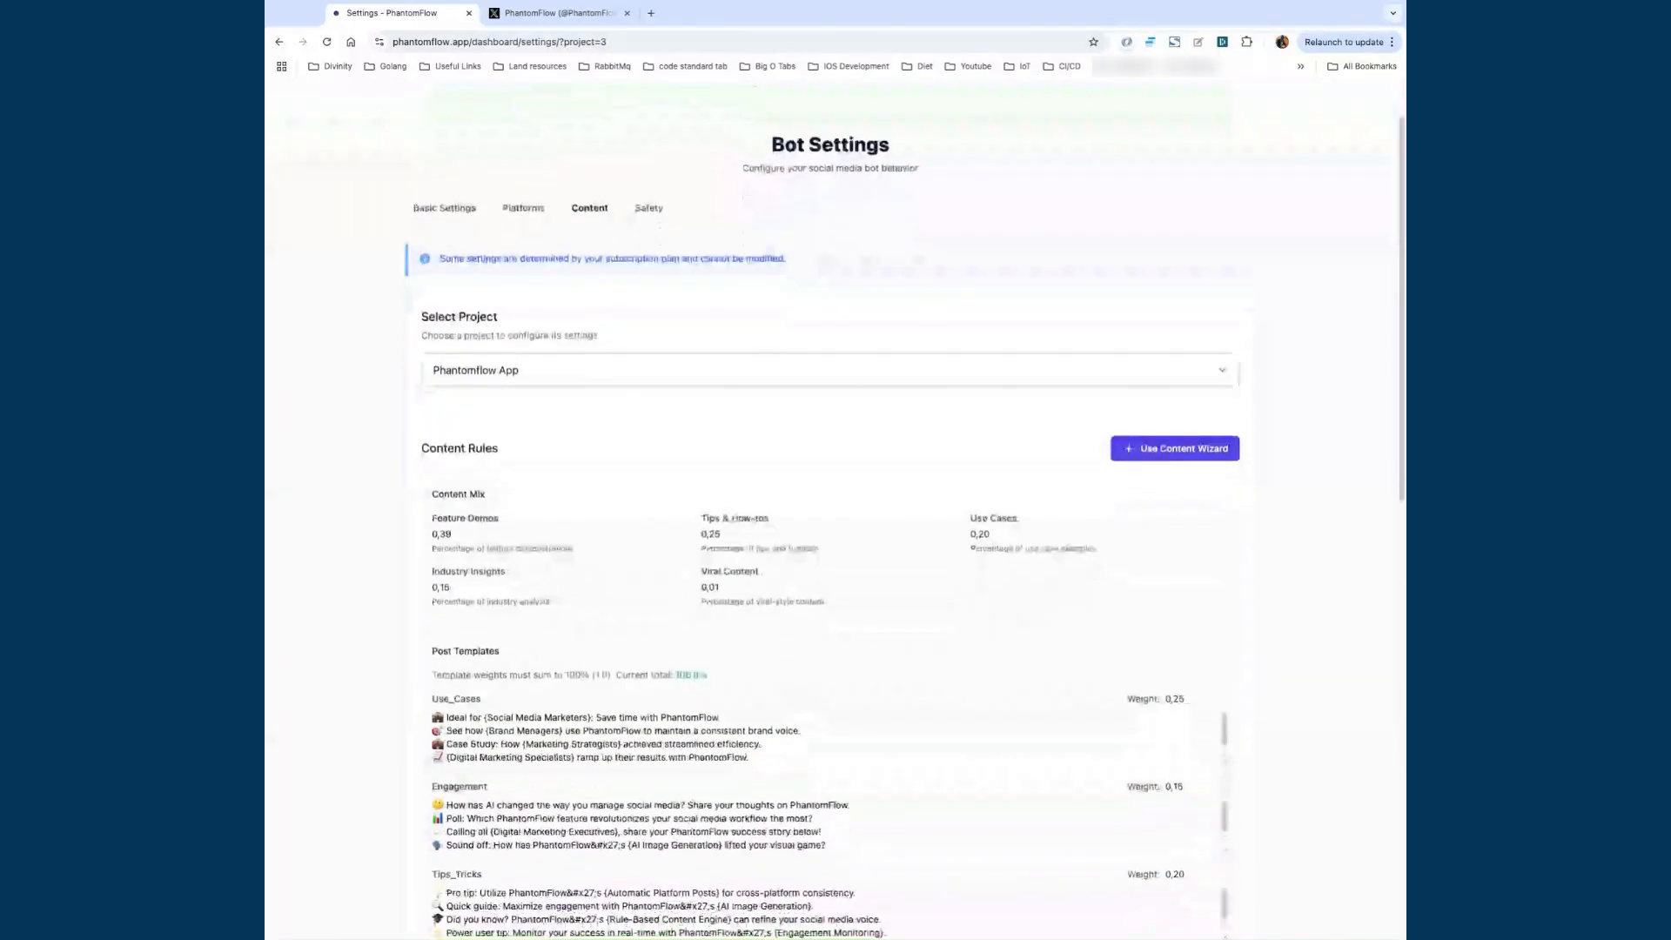
Step: Review the generated content mix and enlarge the Use_Cases, Engagement, Tips_Tricks and Social_Proof template fields to read all their entries
{"action": "scroll", "coordinate": [955, 207], "scroll_direction": "down", "scroll_amount": 4}
{"action": "scroll", "coordinate": [831, 277], "scroll_direction": "down", "scroll_amount": 1}
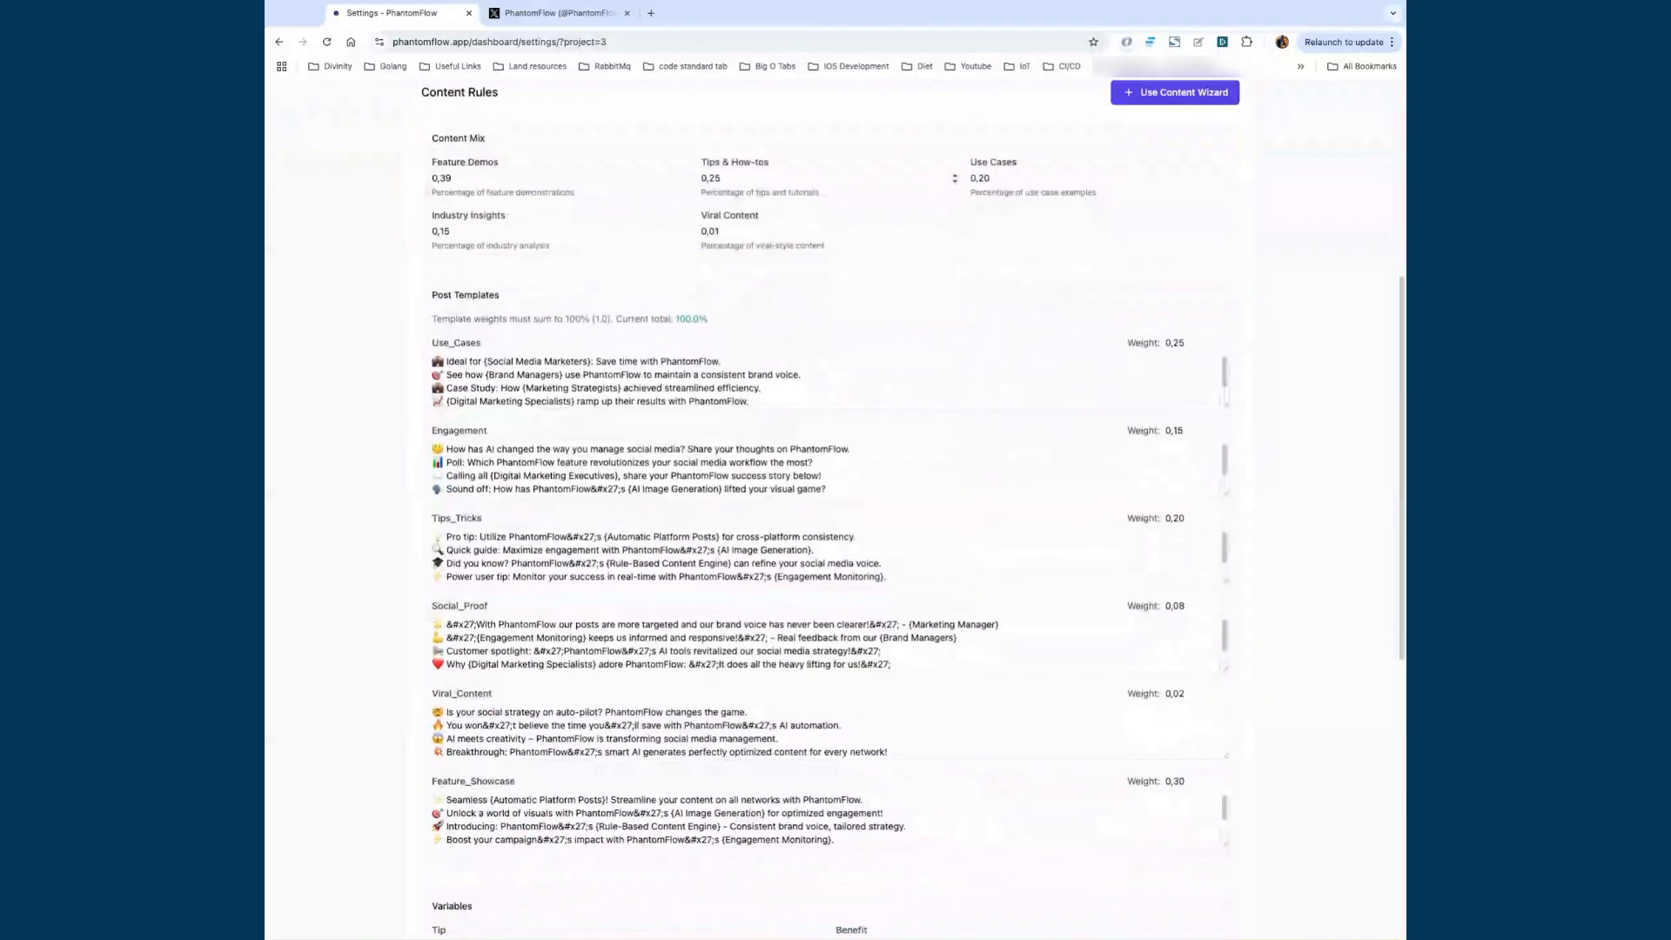
{"action": "scroll", "coordinate": [890, 320], "scroll_direction": "down", "scroll_amount": 1}
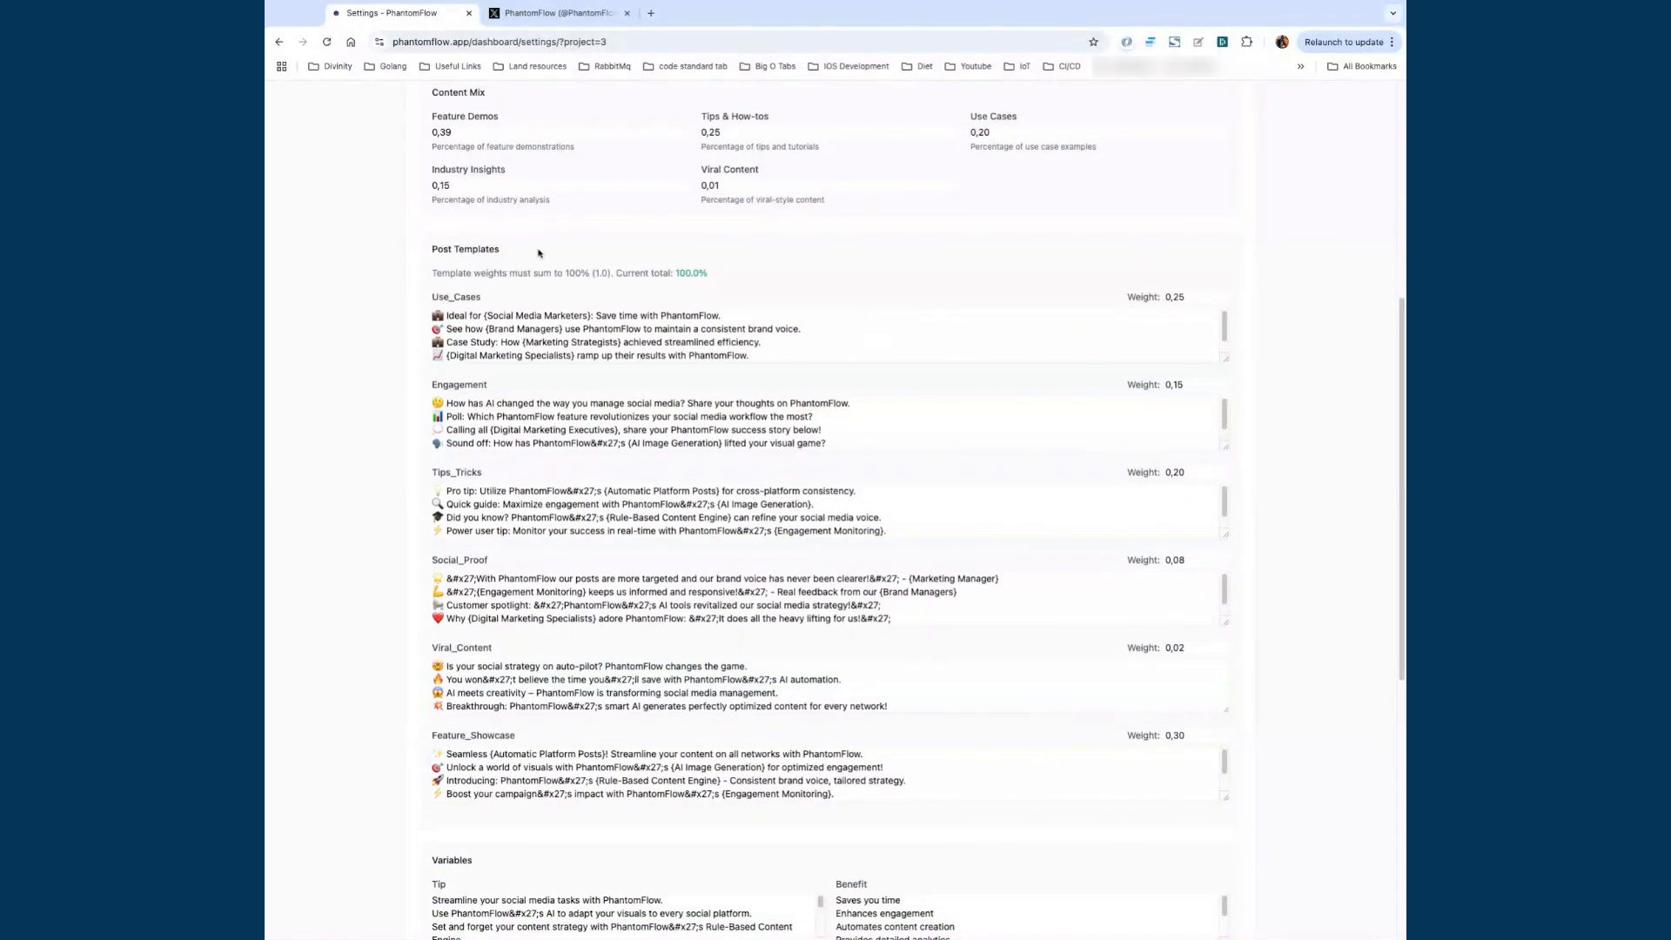
{"action": "left_click", "coordinate": [1223, 360]}
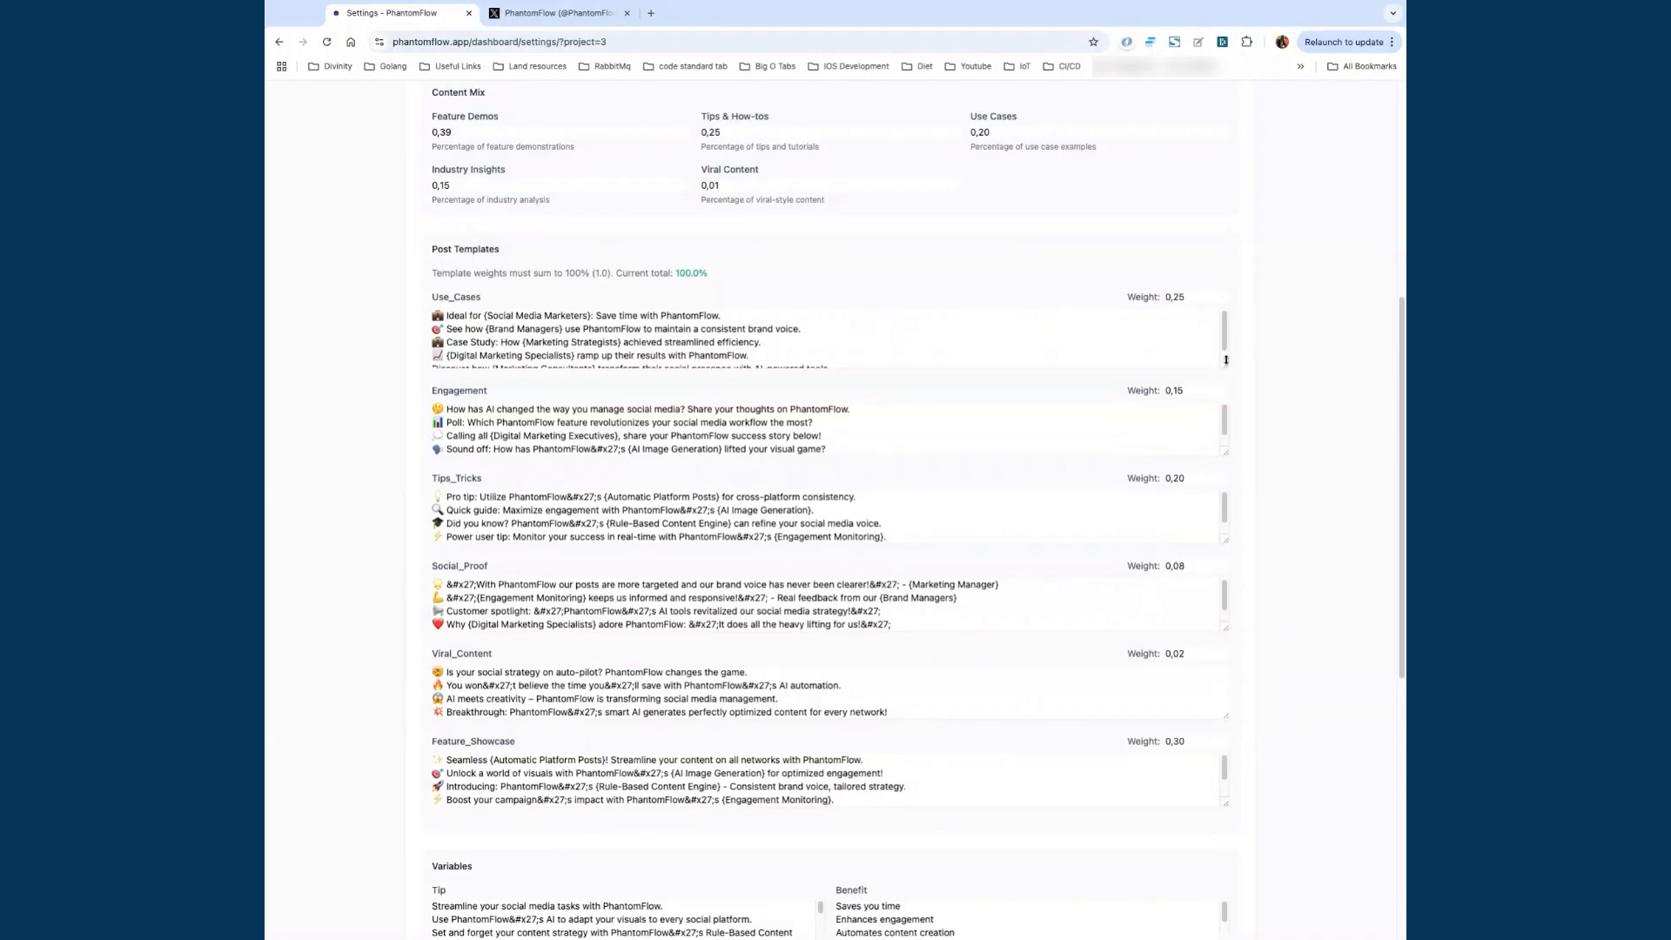
{"action": "left_click_drag", "start_coordinate": [1226, 359], "coordinate": [1227, 389]}
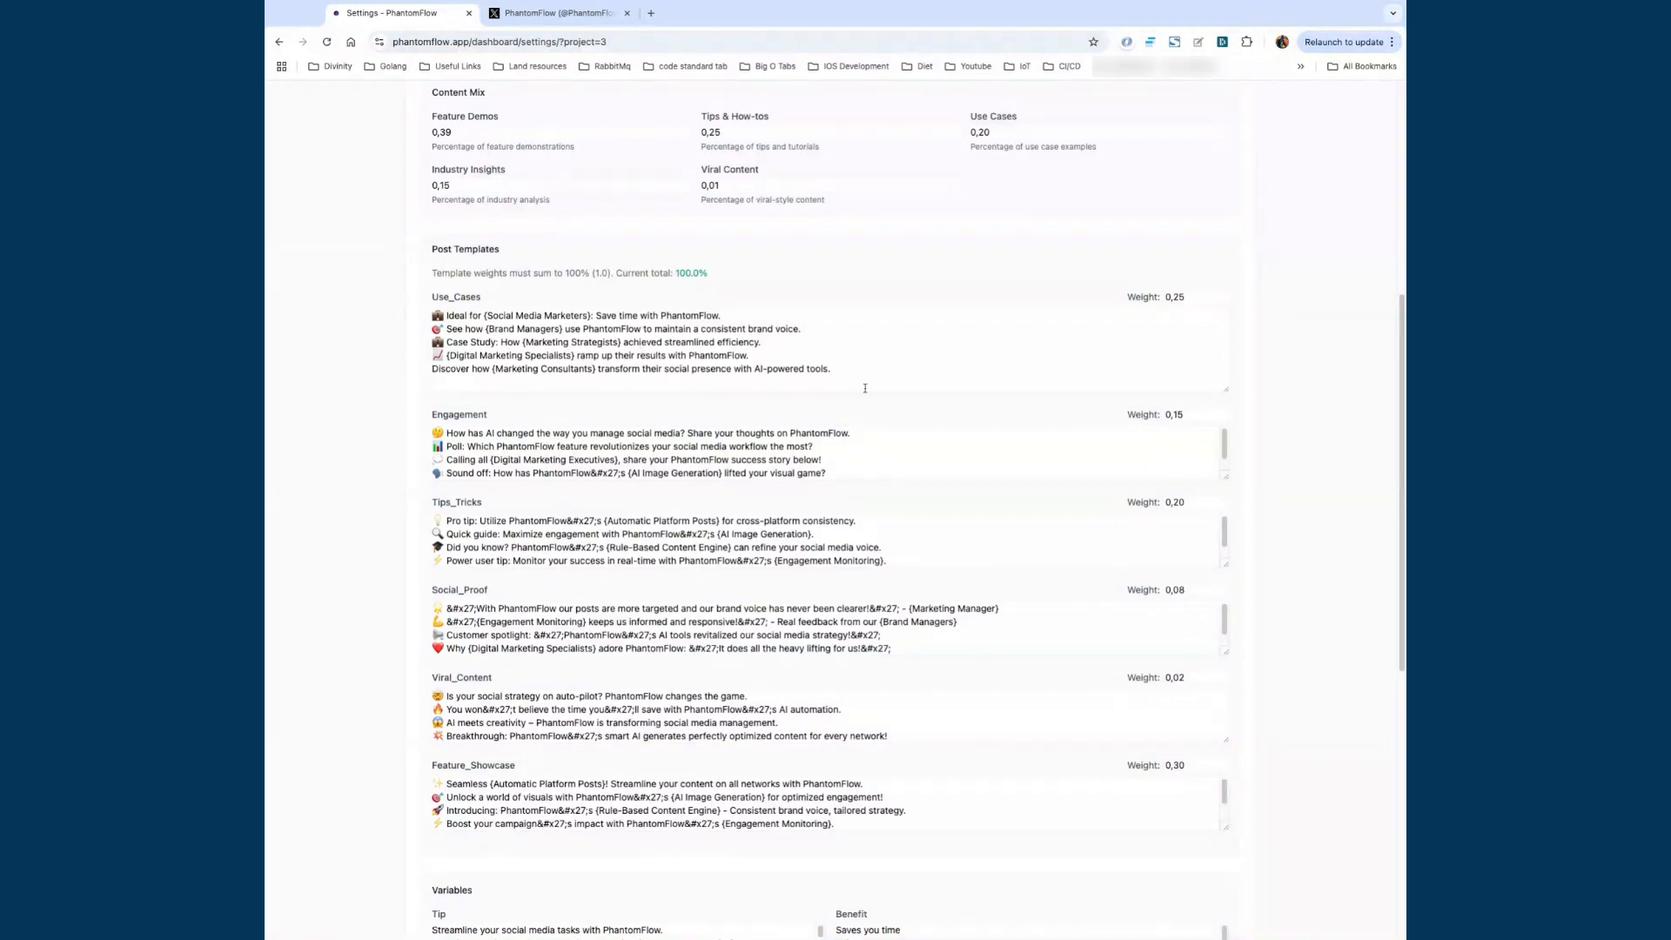
{"action": "left_click_drag", "start_coordinate": [1226, 476], "coordinate": [1226, 501]}
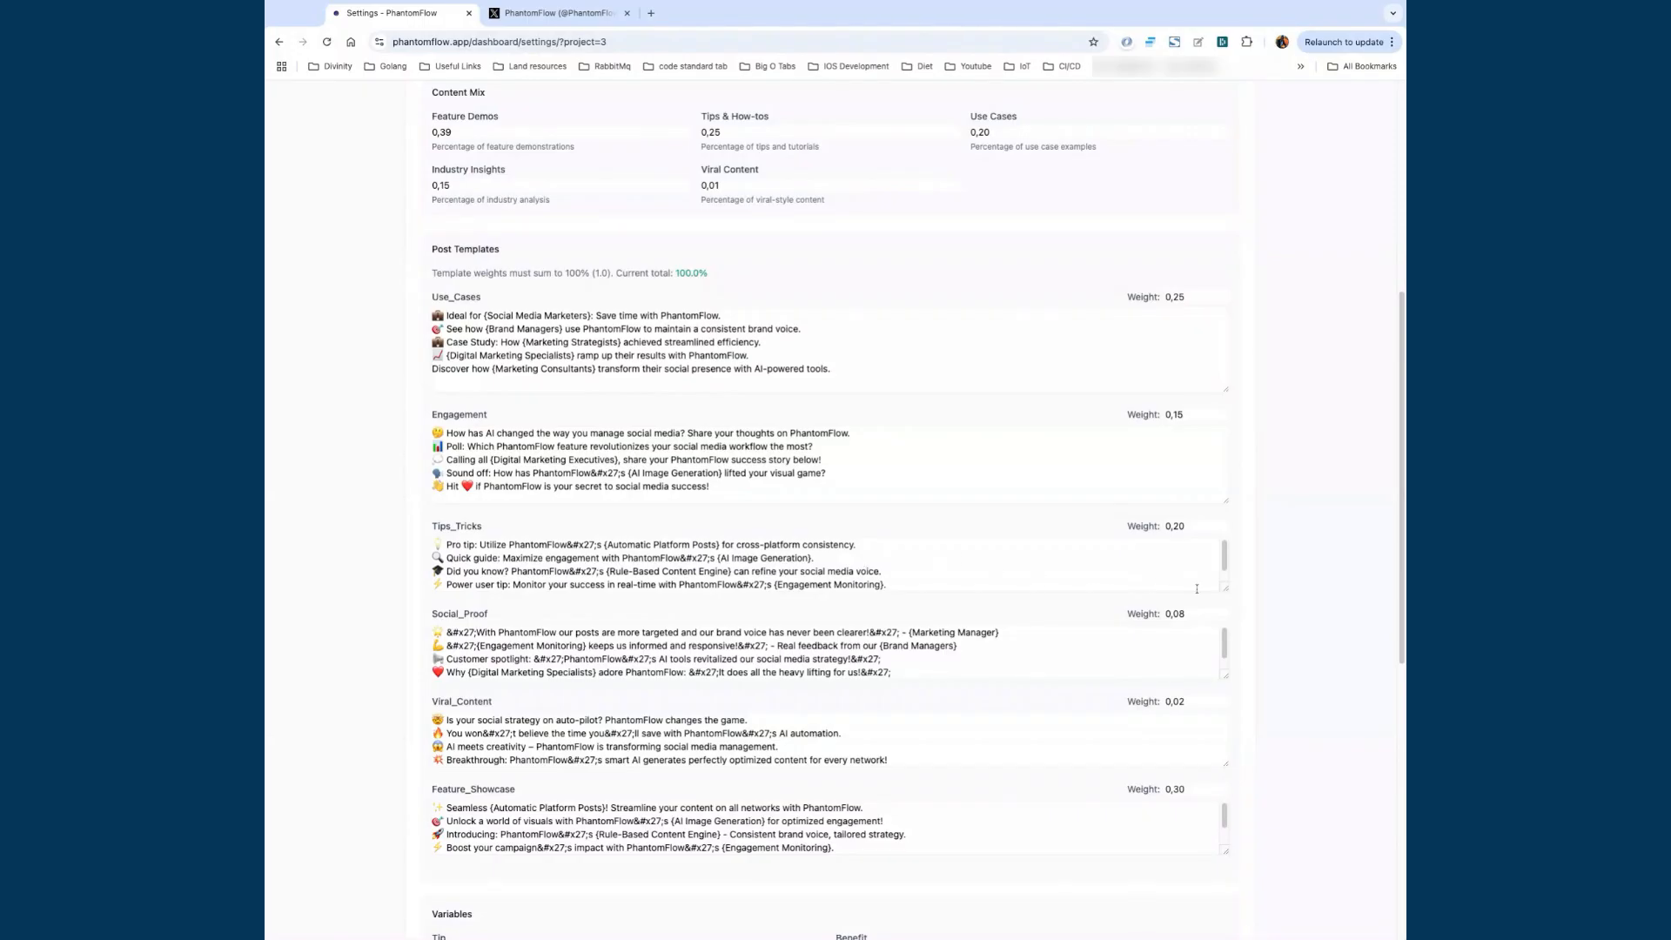
{"action": "left_click_drag", "start_coordinate": [1227, 588], "coordinate": [1227, 609]}
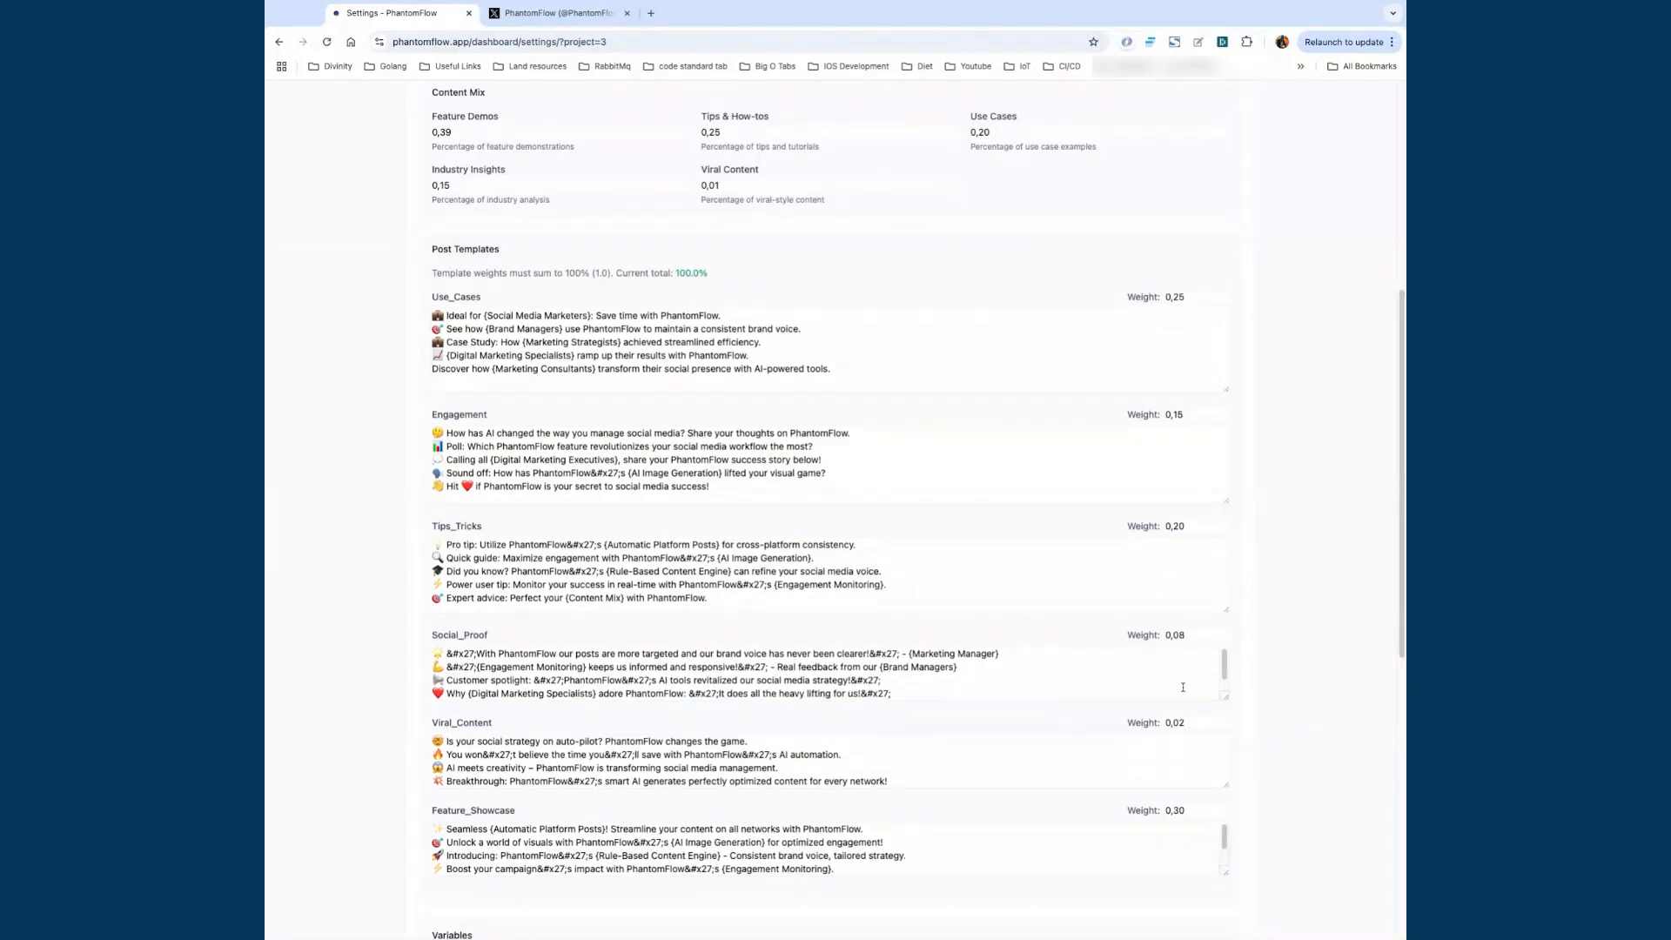
{"action": "mouse_move", "coordinate": [1226, 696]}
{"action": "left_mouse_down"}
{"action": "mouse_move", "coordinate": [1226, 726]}
{"action": "mouse_move", "coordinate": [1226, 696]}
{"action": "left_mouse_up"}
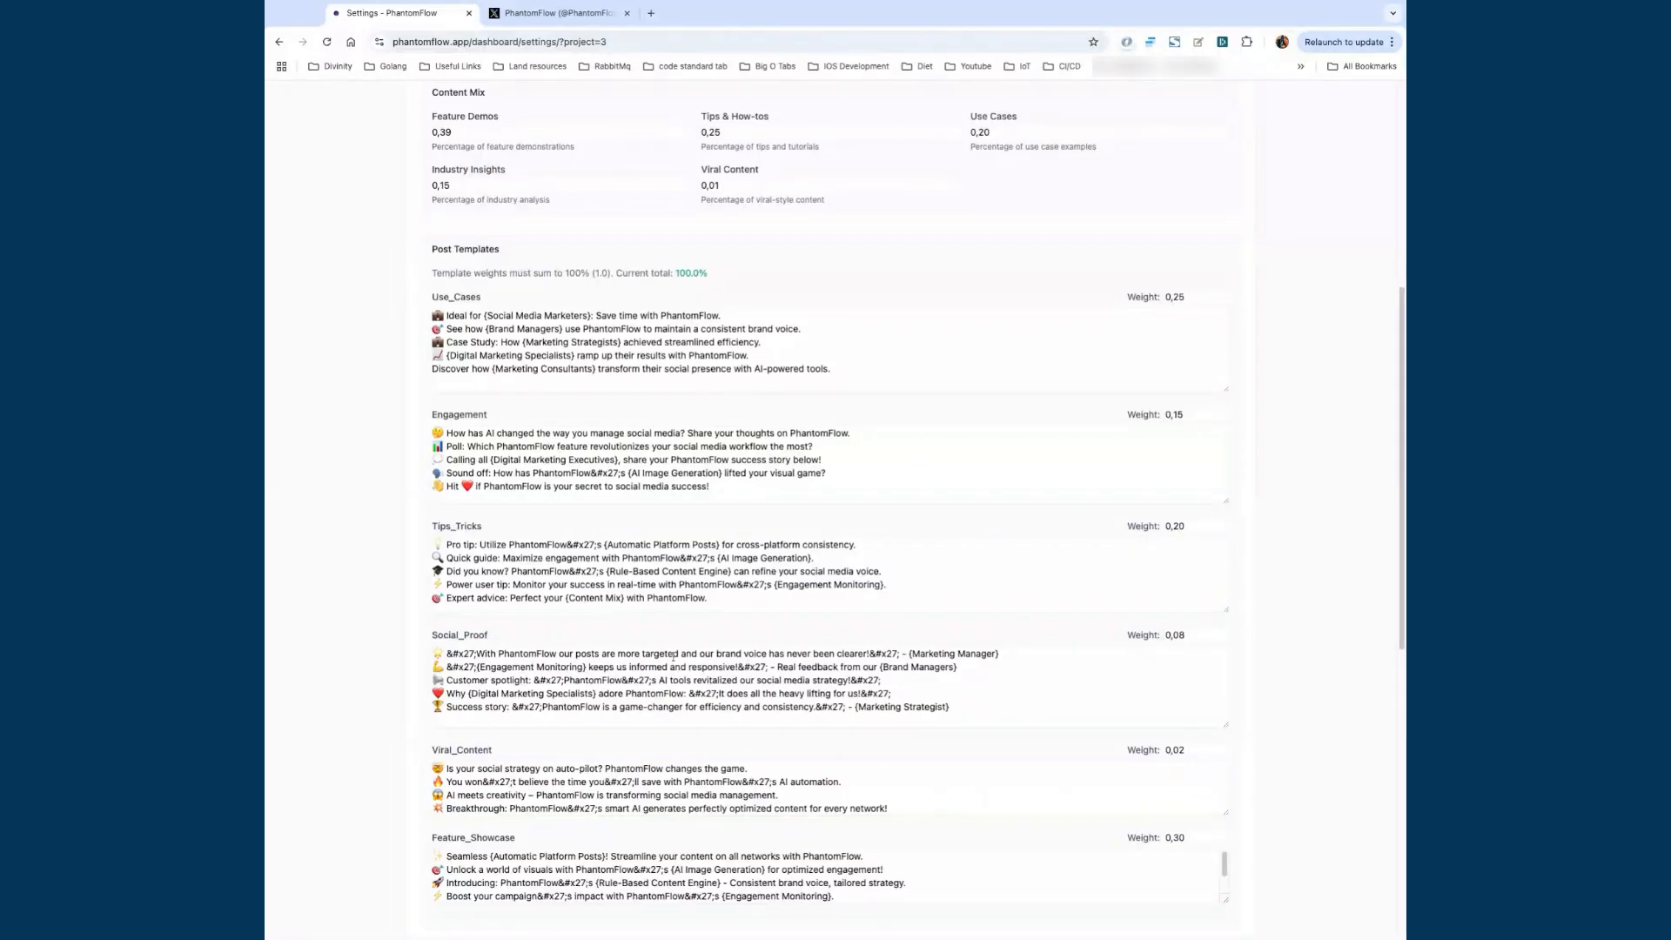
Step: Enlarge the Viral_Content and Feature_Showcase post template fields to read all their entries
{"action": "scroll", "coordinate": [666, 644], "scroll_direction": "down", "scroll_amount": 1}
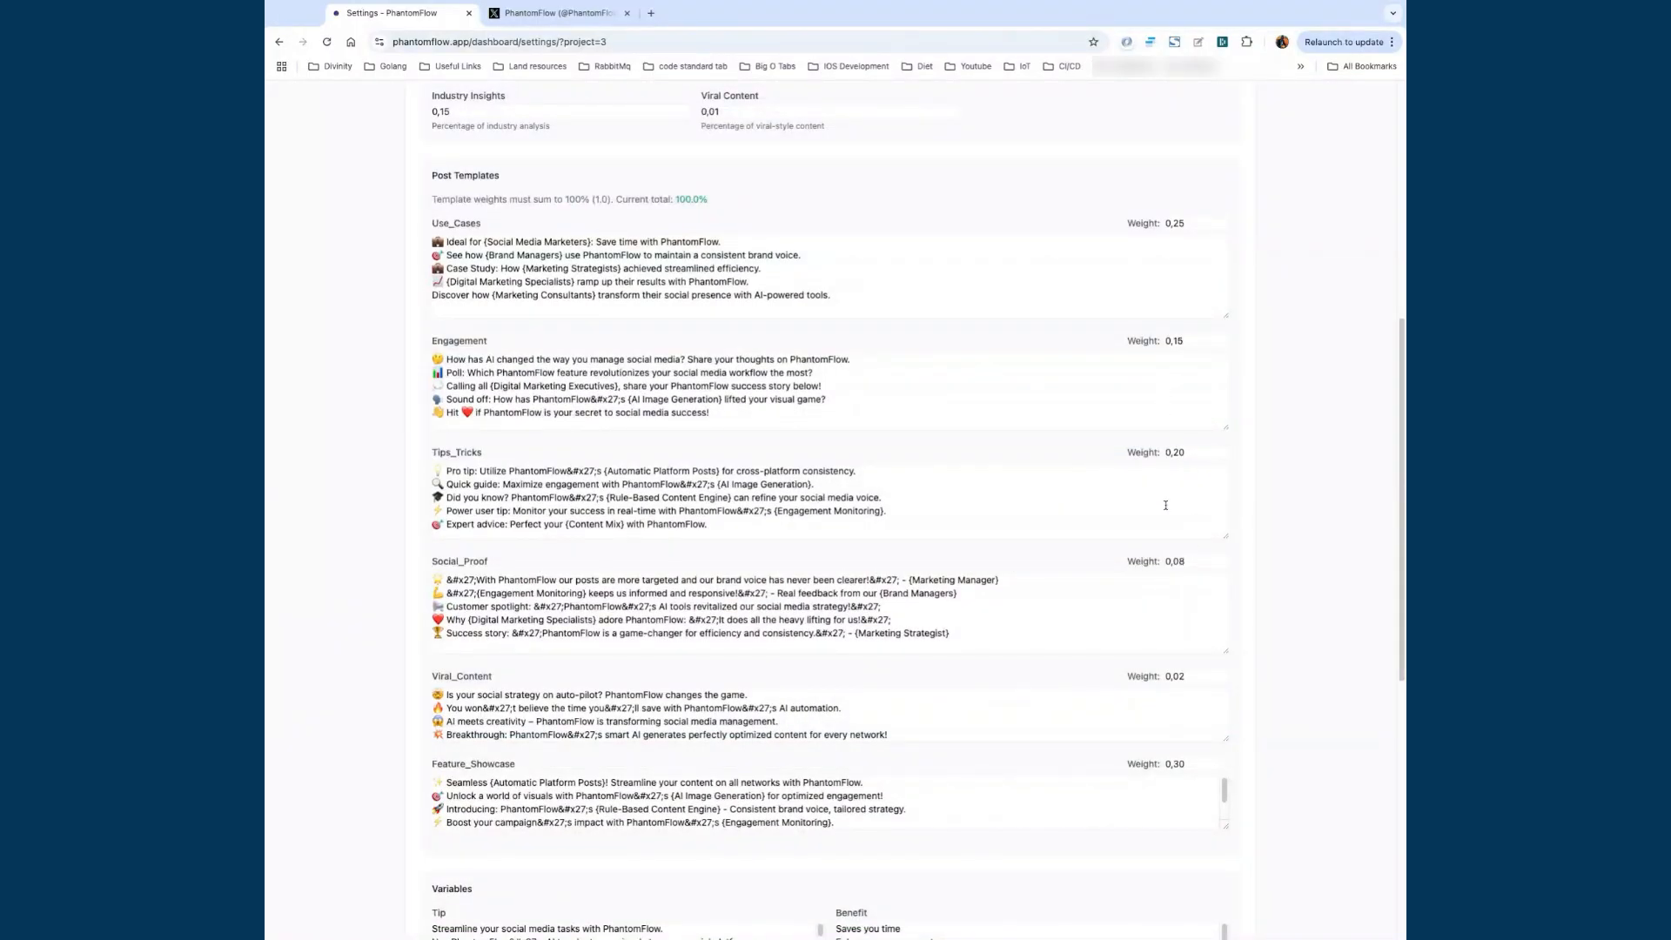
{"action": "scroll", "coordinate": [1159, 590], "scroll_direction": "down", "scroll_amount": 1}
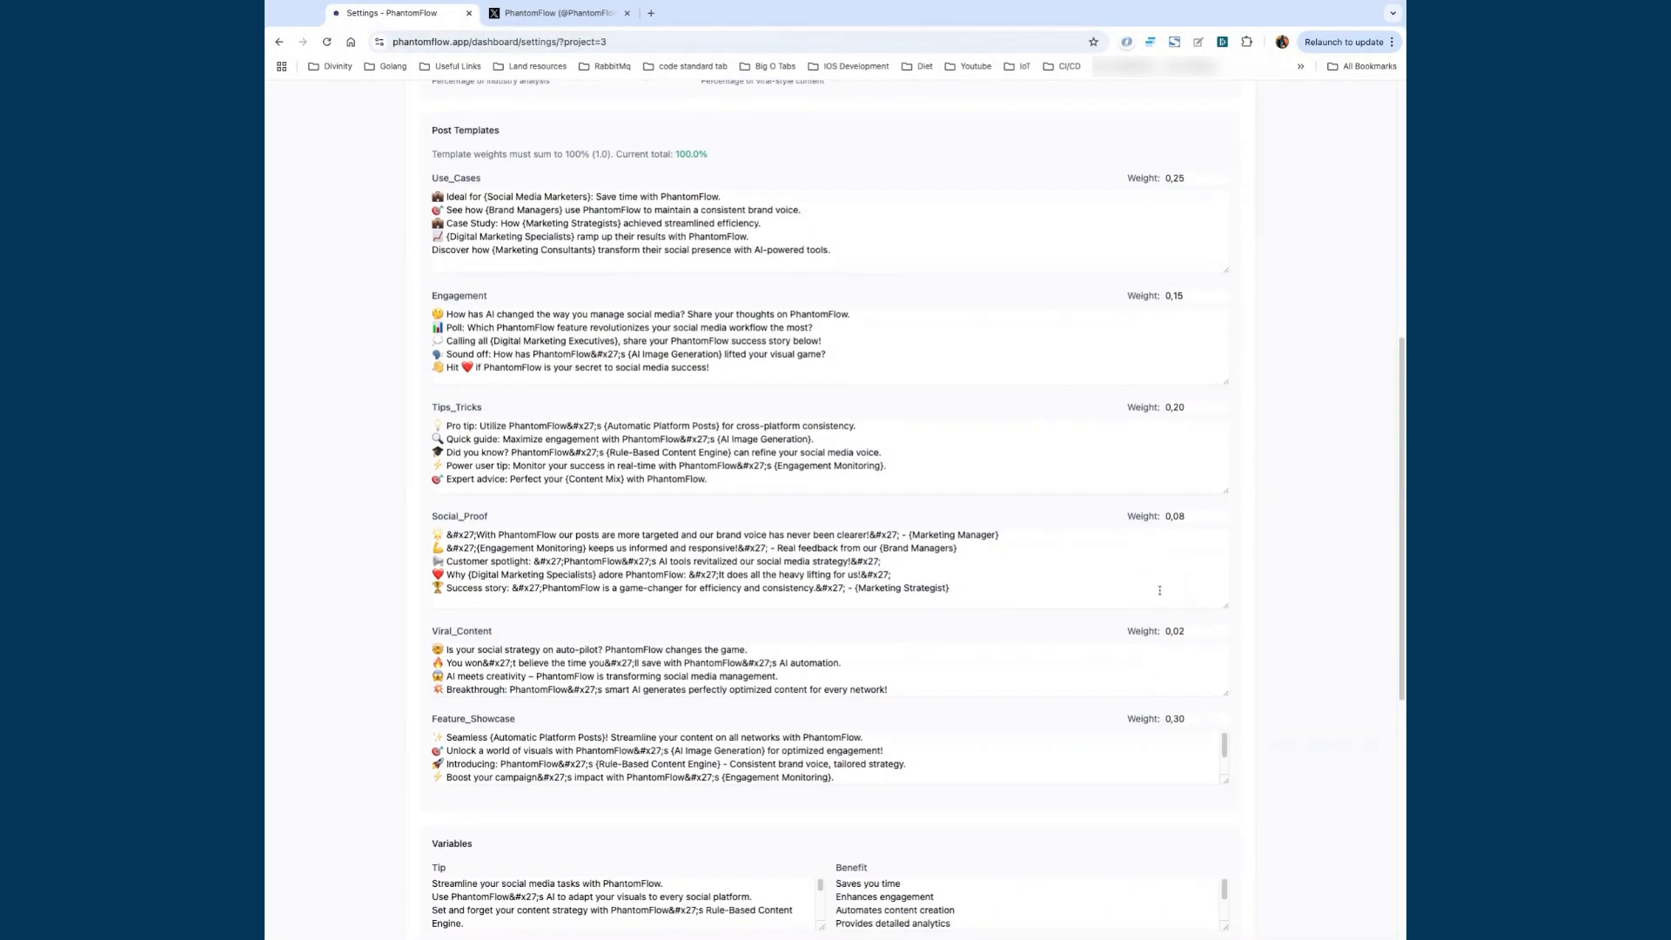
{"action": "scroll", "coordinate": [1159, 590], "scroll_direction": "down", "scroll_amount": 1}
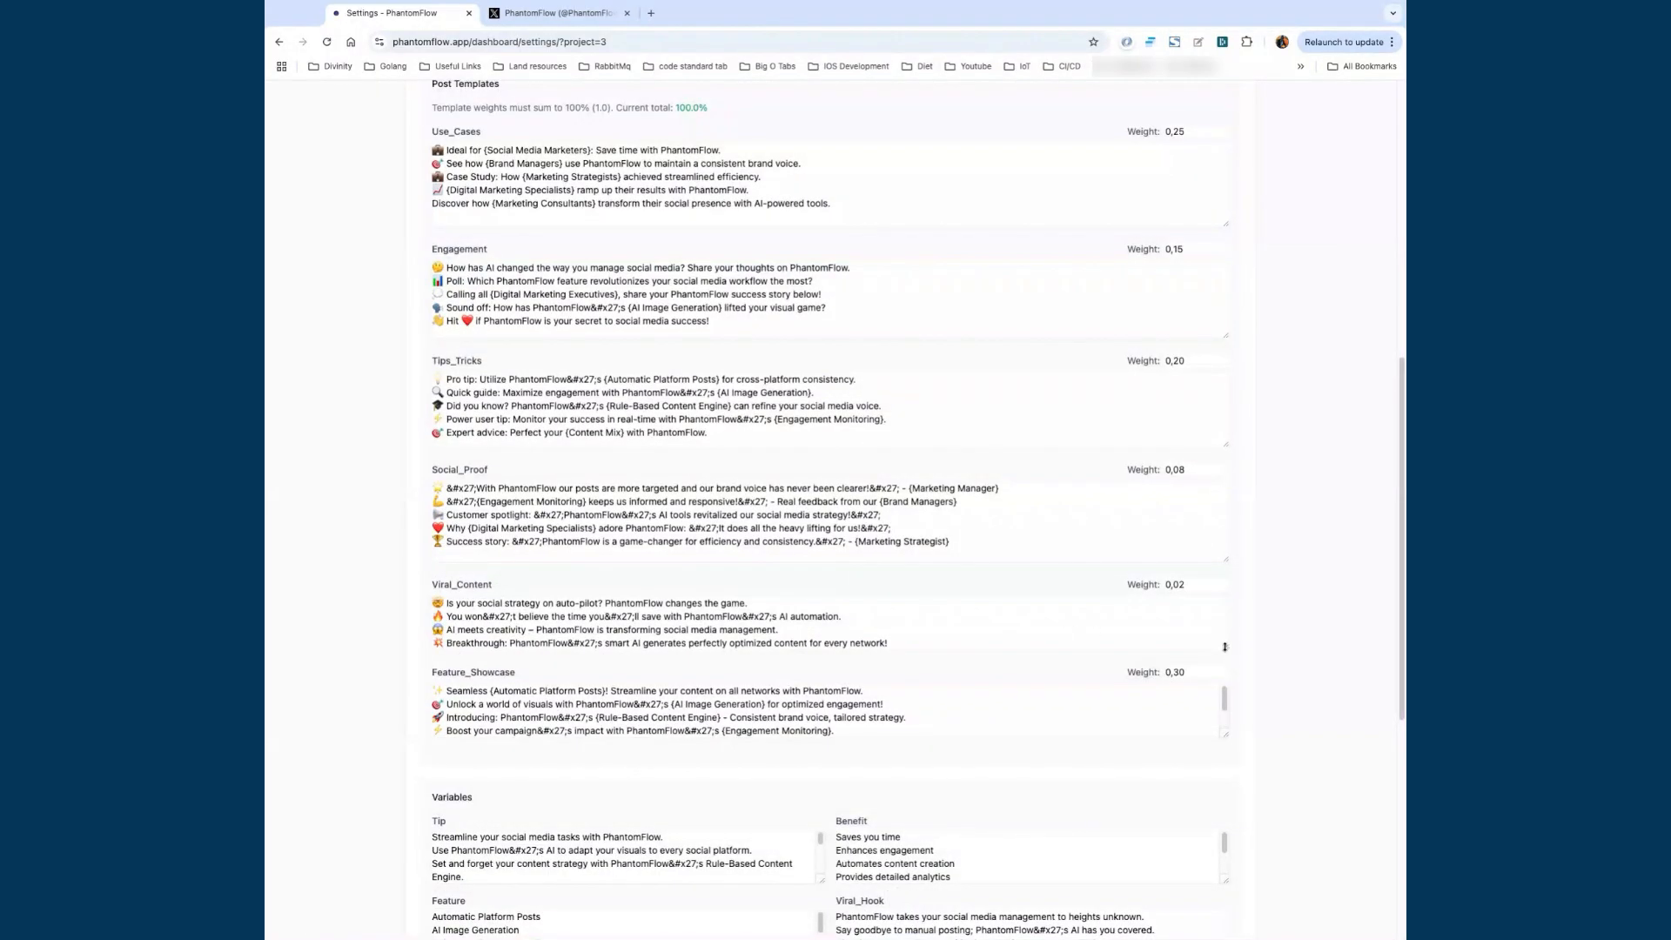
{"action": "left_click_drag", "start_coordinate": [1225, 640], "coordinate": [1224, 645]}
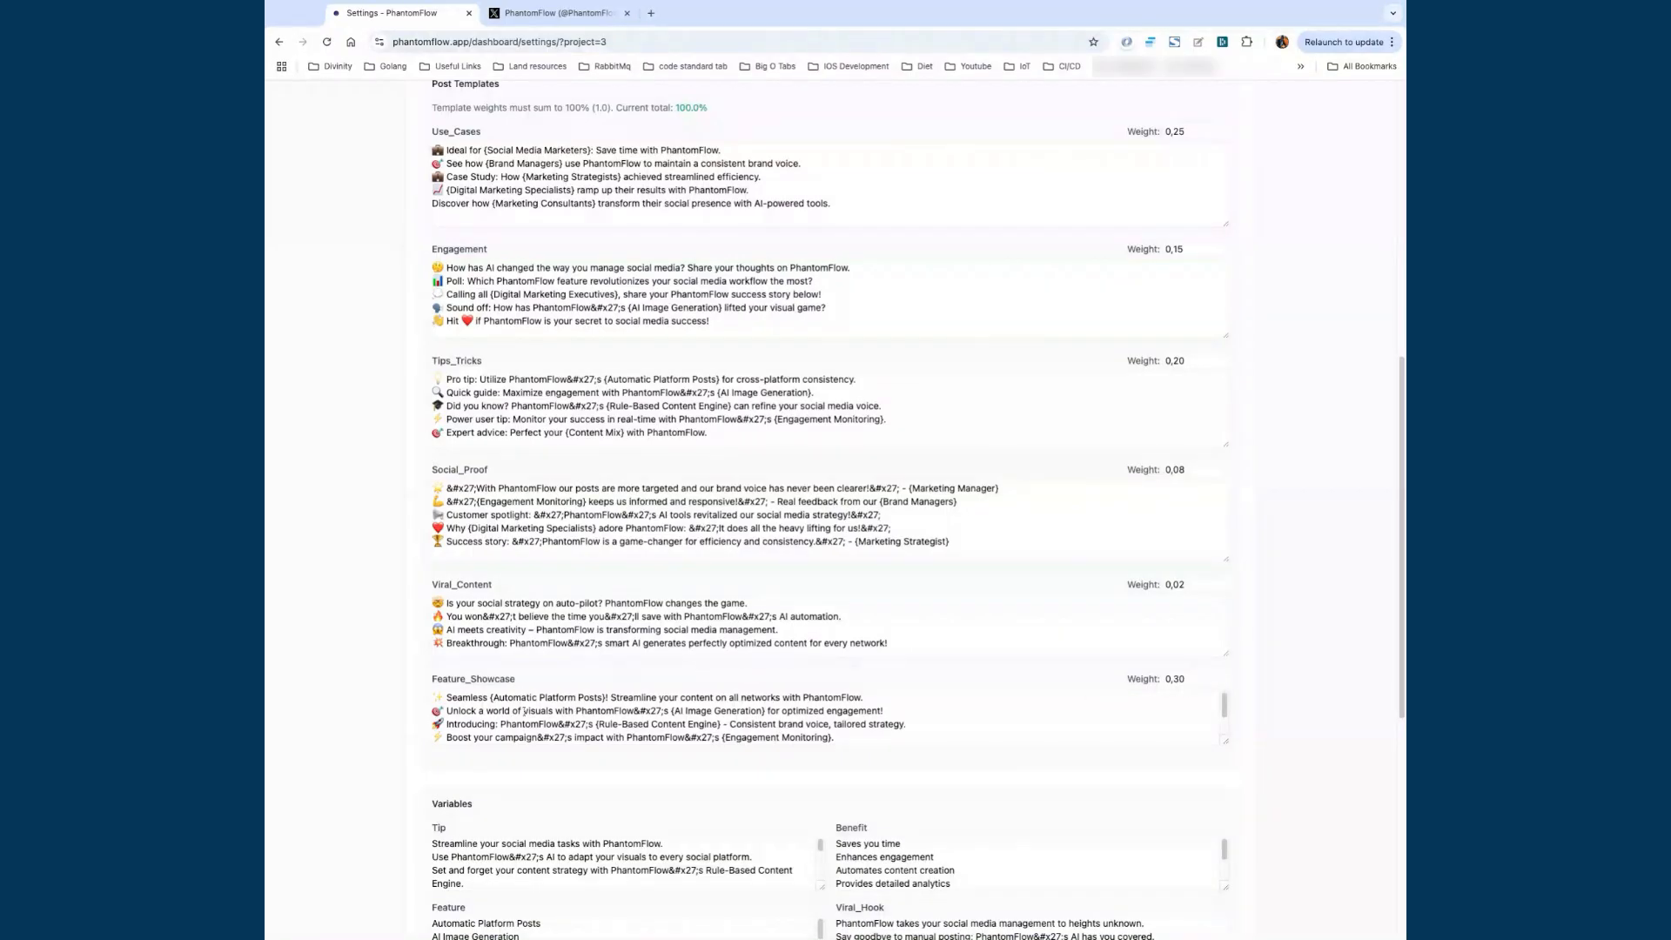
{"action": "mouse_move", "coordinate": [1225, 742]}
{"action": "left_mouse_down"}
{"action": "mouse_move", "coordinate": [1227, 775]}
{"action": "mouse_move", "coordinate": [1225, 748]}
{"action": "left_mouse_up"}
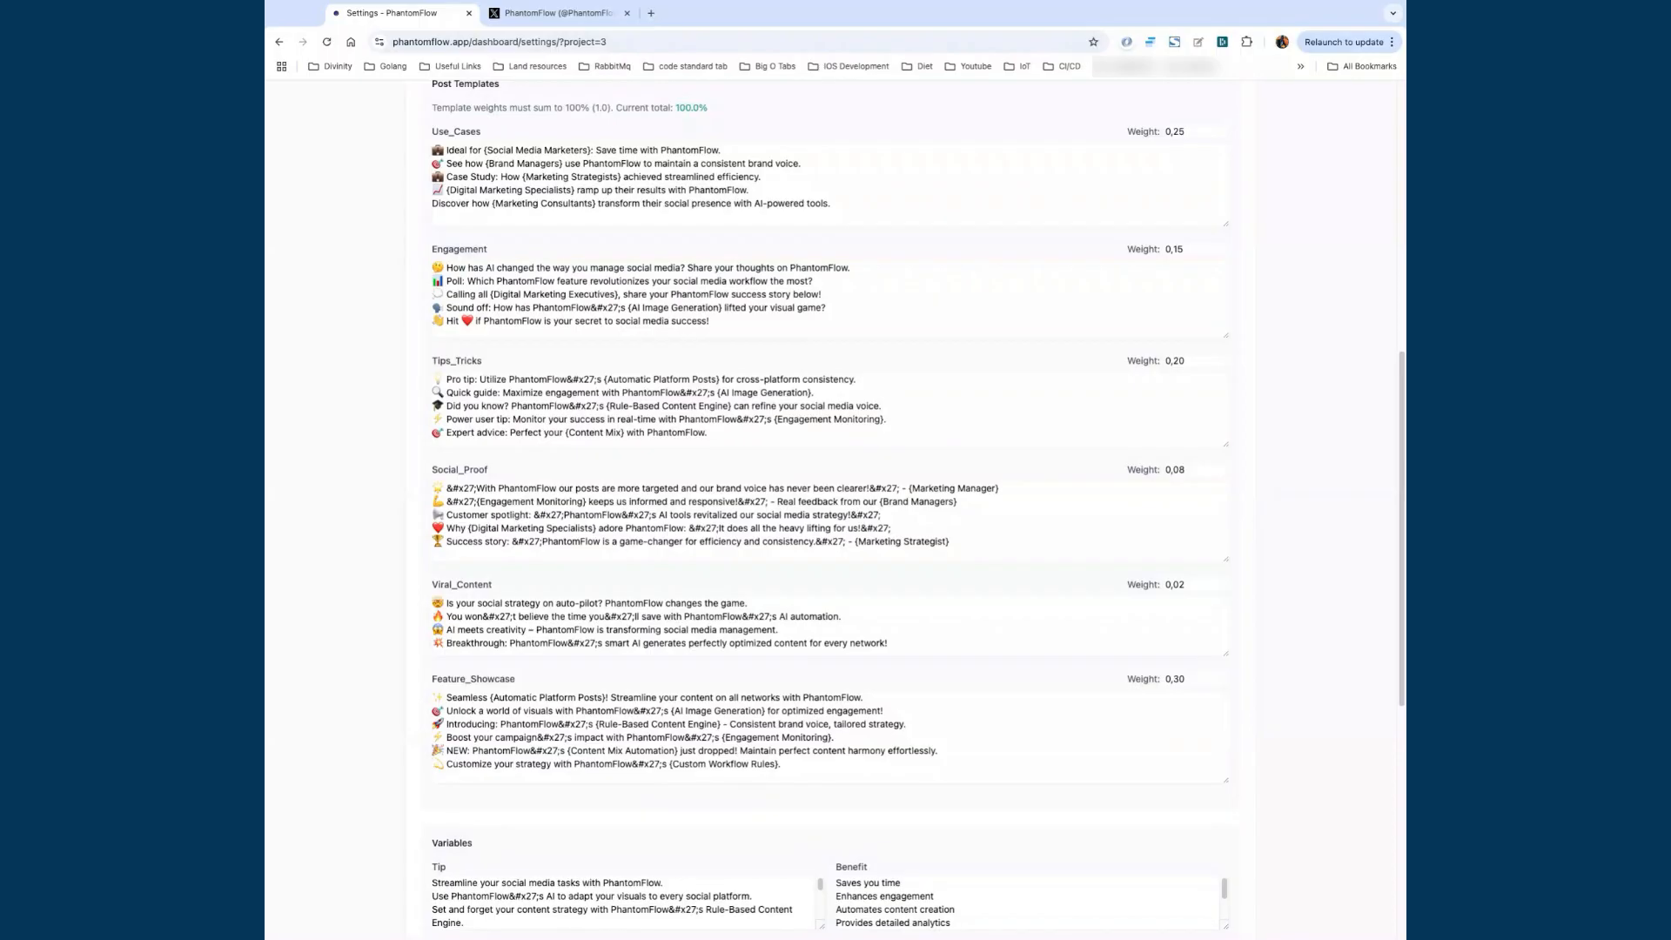
{"action": "left_click_drag", "start_coordinate": [788, 766], "coordinate": [639, 765]}
{"action": "left_click", "coordinate": [787, 766]}
{"action": "triple_click", "coordinate": [788, 765]}
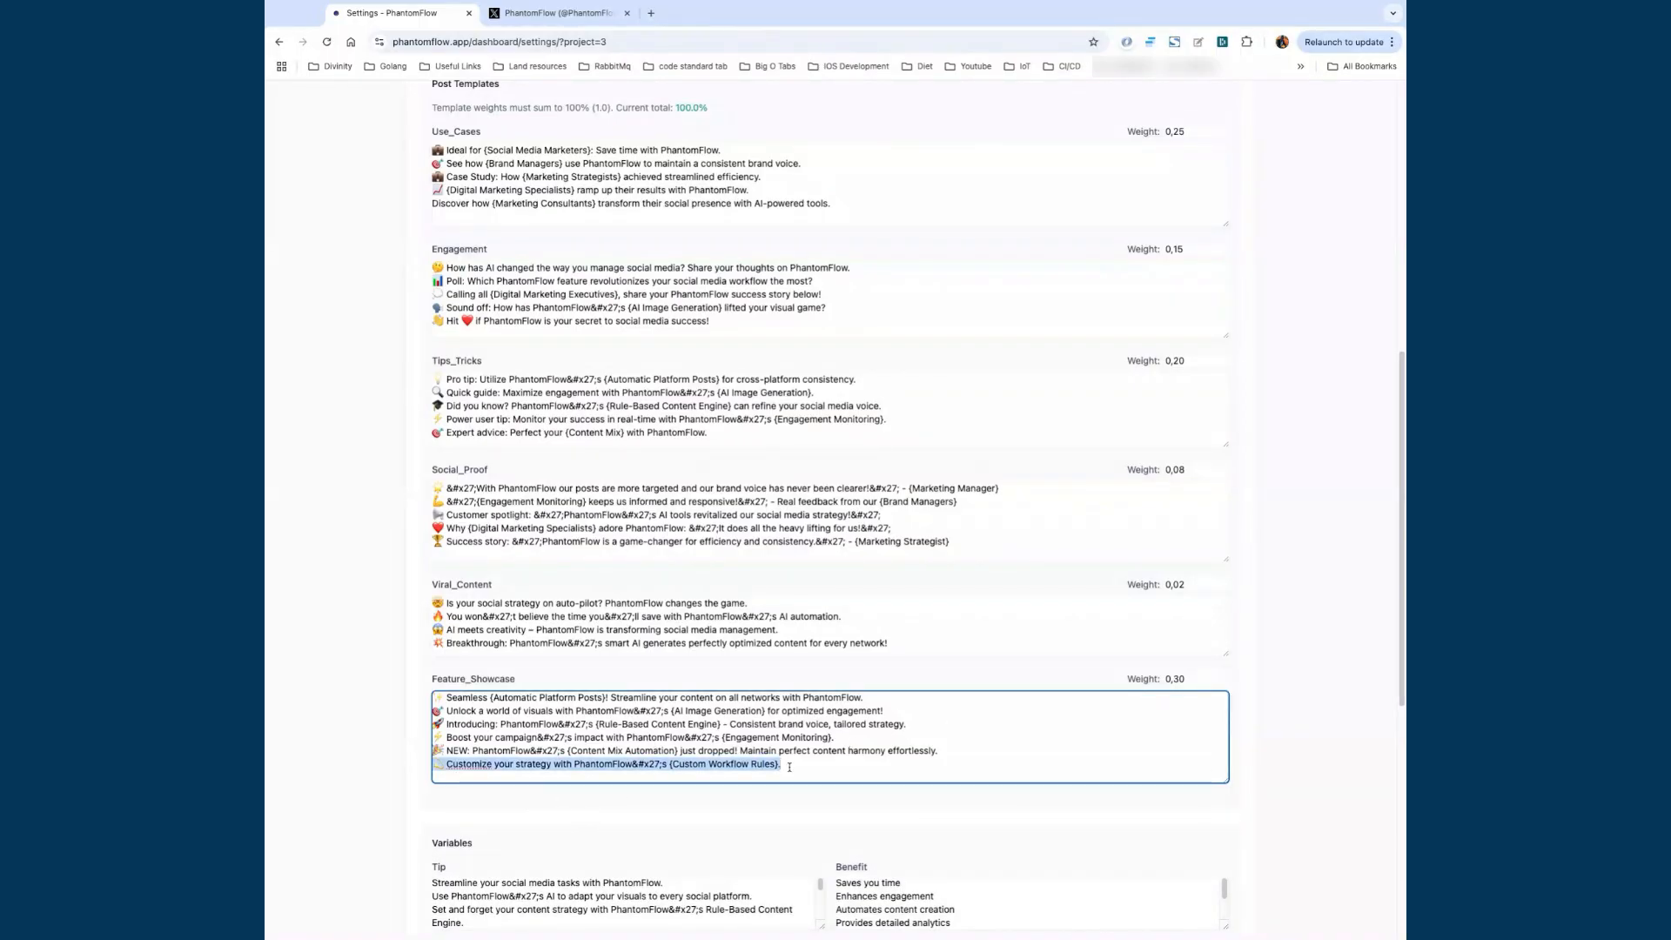
{"action": "left_click", "coordinate": [798, 765]}
{"action": "type", "text": "7"}
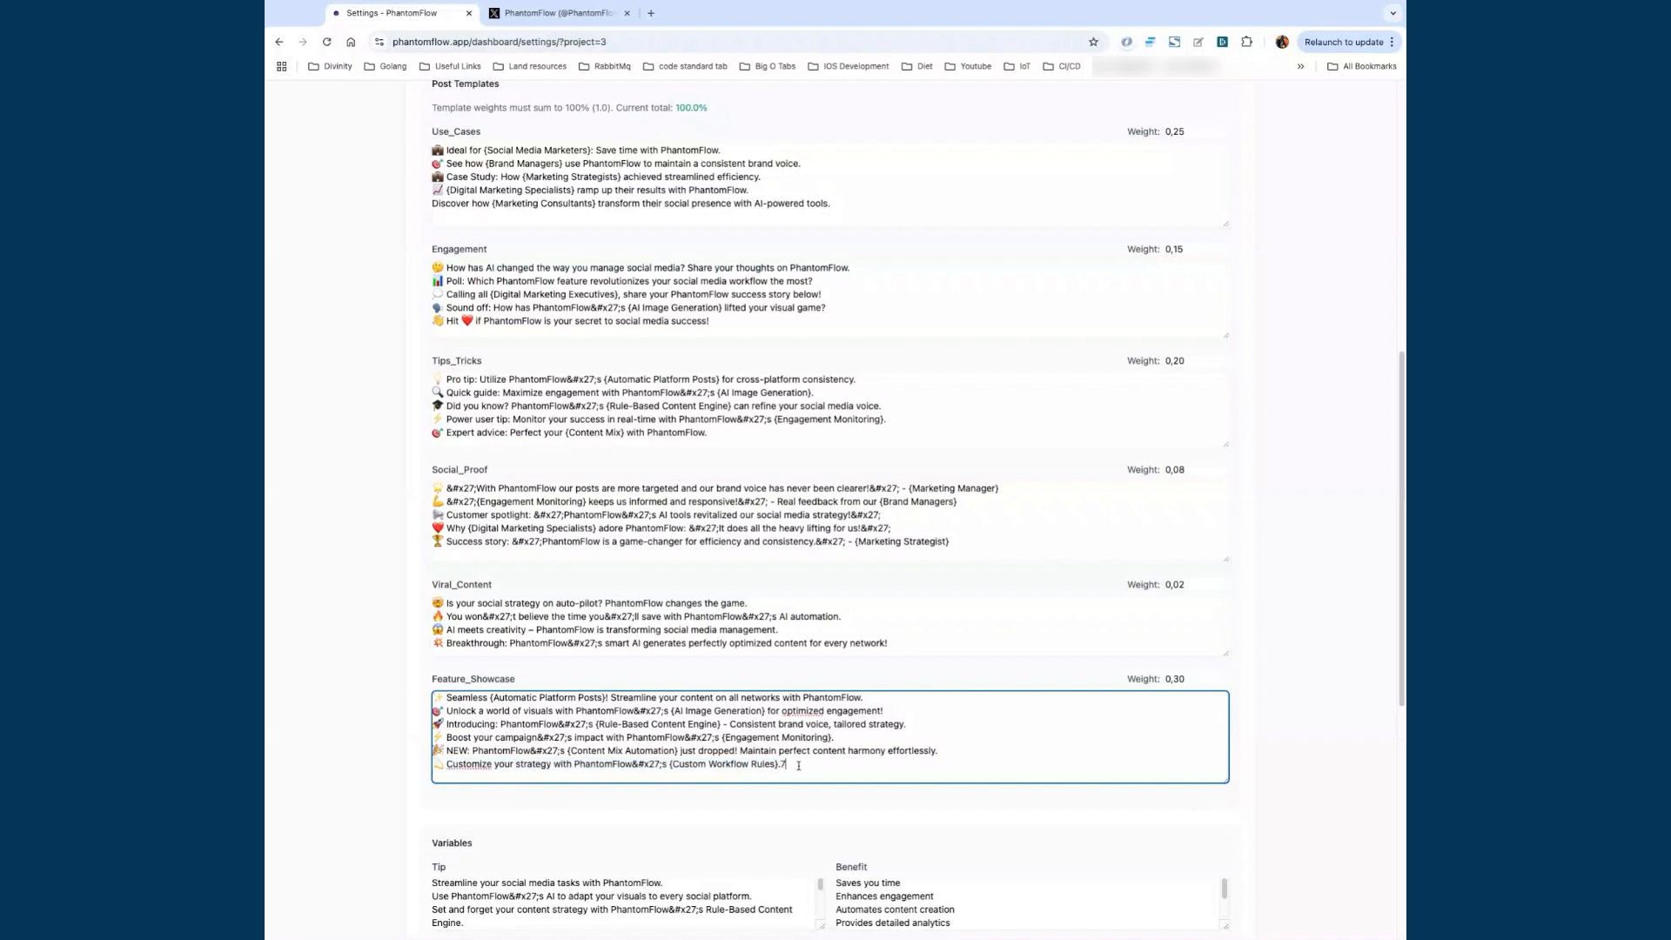
{"action": "key", "text": "BackSpace"}
Step: Enlarge the Feature_Showcase template, the User_Type and Subject replacements, and the Feature variable field to examine their entries
{"action": "left_click_drag", "start_coordinate": [1226, 786], "coordinate": [1226, 801]}
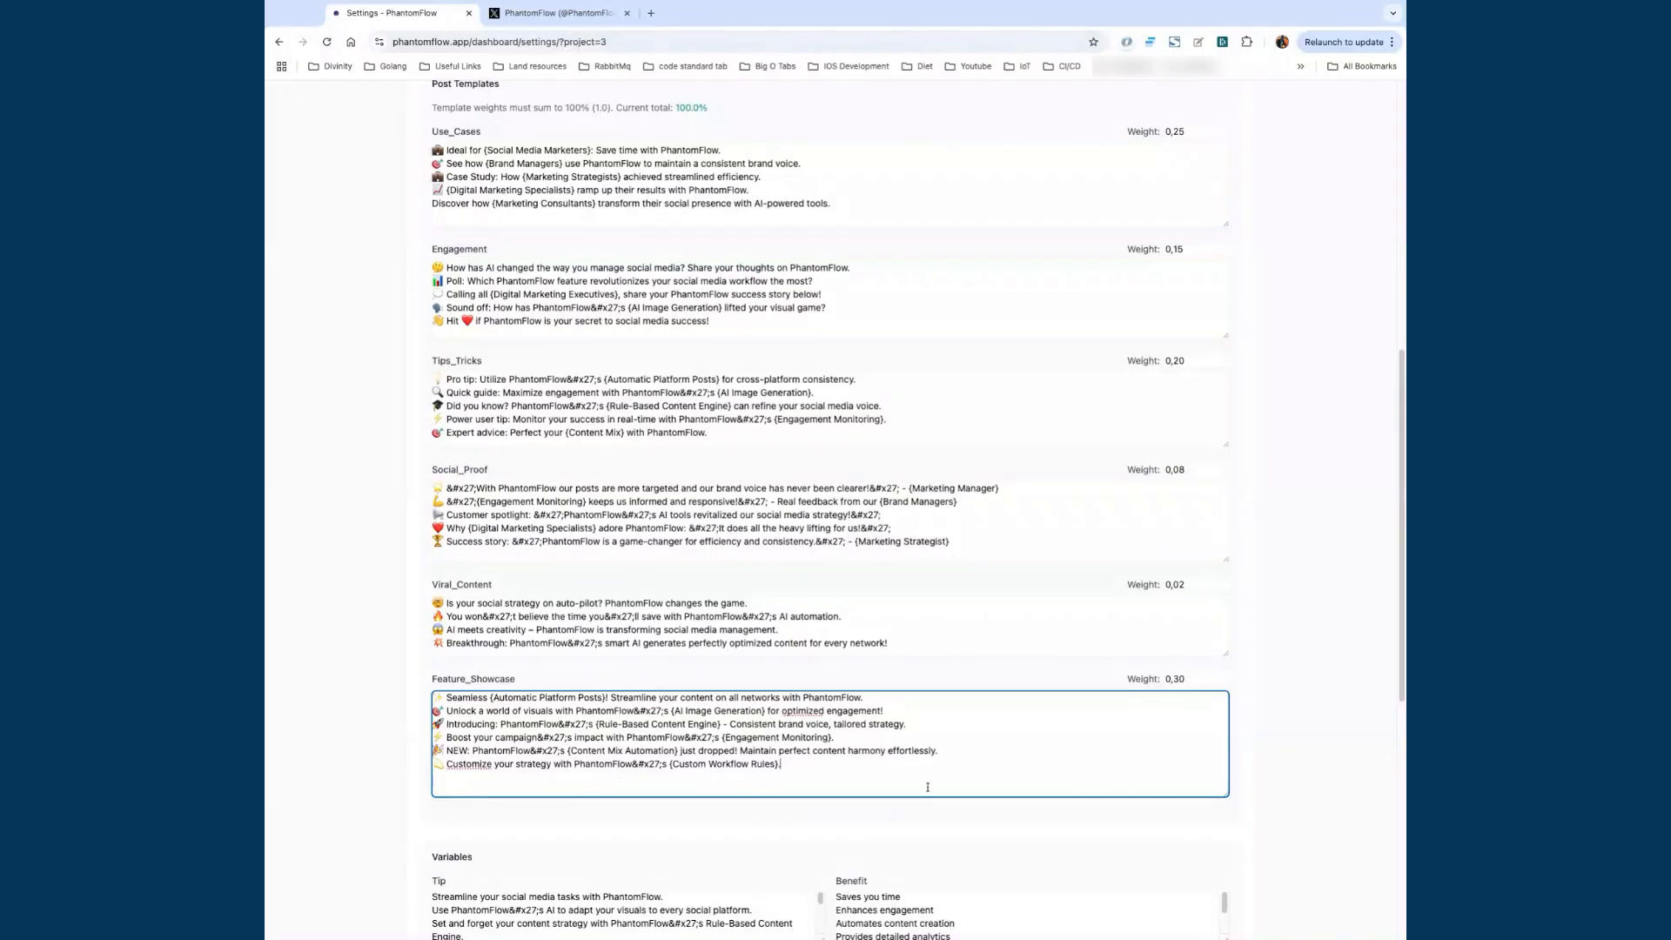
{"action": "scroll", "coordinate": [1019, 684], "scroll_direction": "down", "scroll_amount": 2}
{"action": "scroll", "coordinate": [1019, 686], "scroll_direction": "down", "scroll_amount": 5}
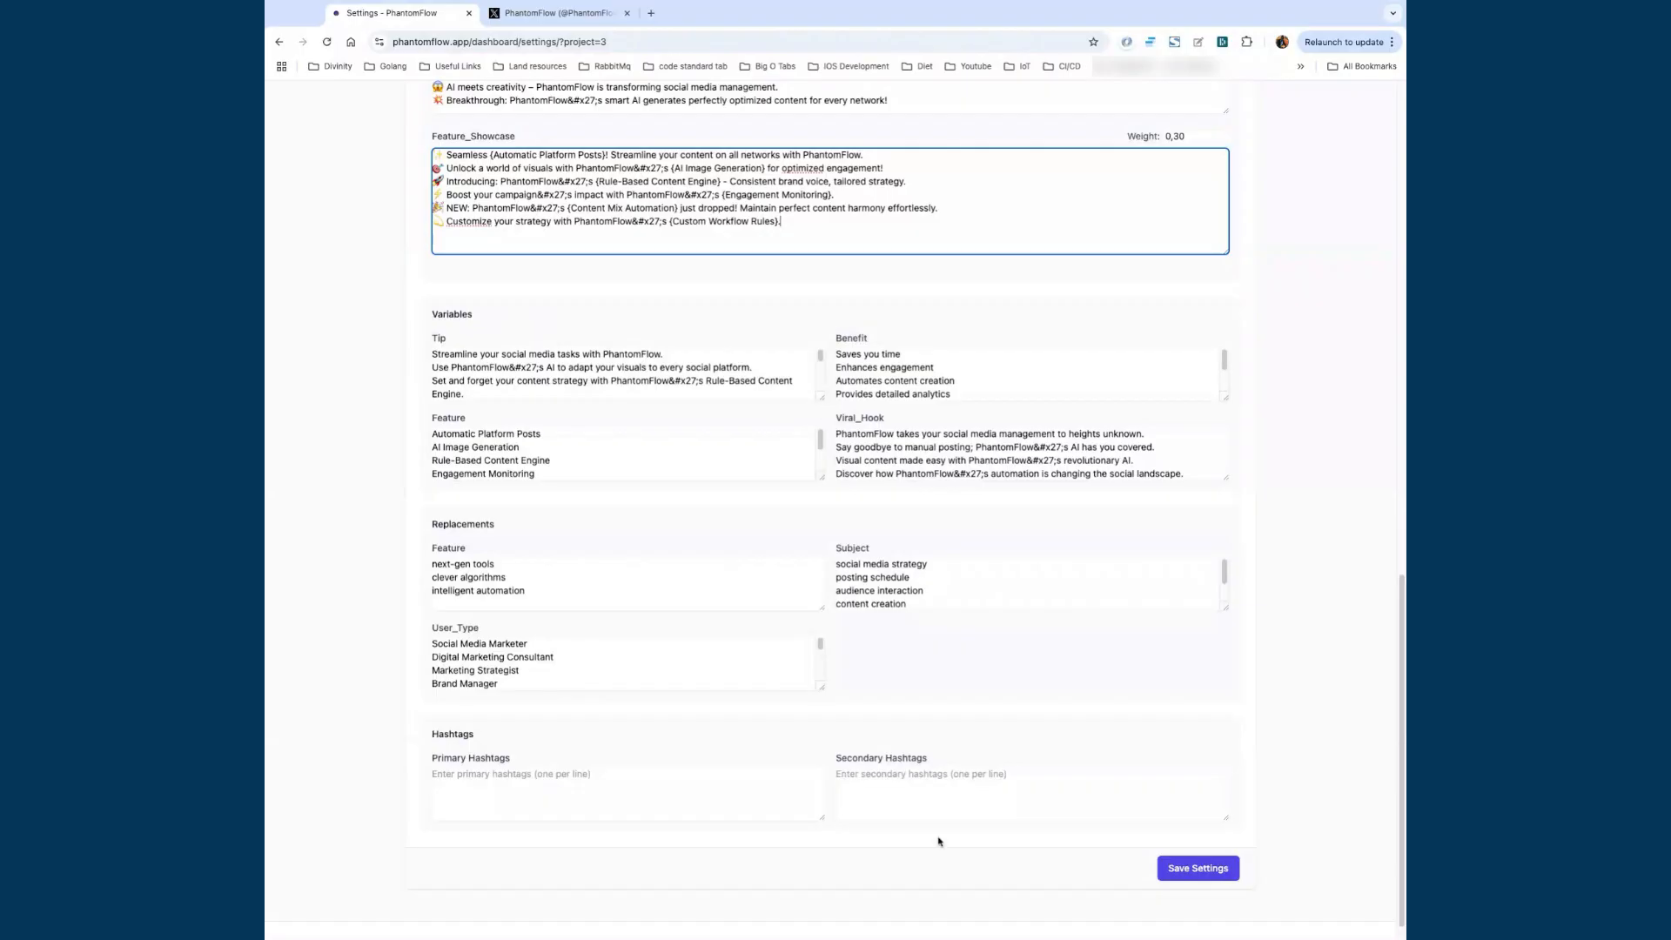
{"action": "left_click", "coordinate": [870, 780]}
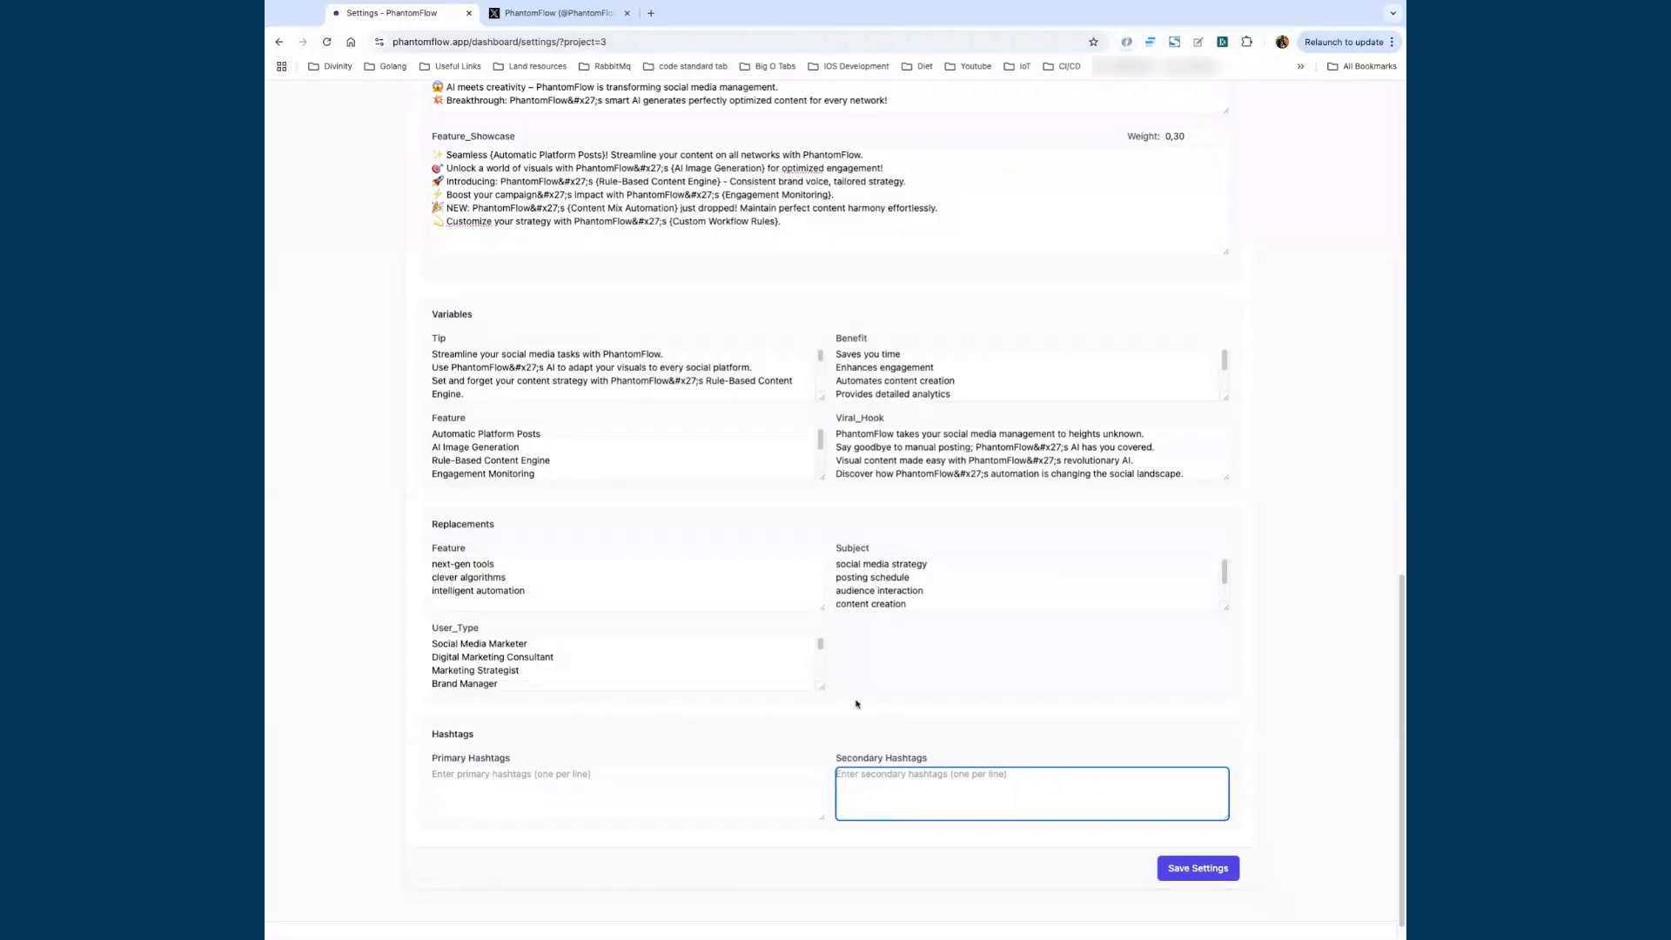
{"action": "left_click_drag", "start_coordinate": [820, 689], "coordinate": [821, 761]}
{"action": "left_click_drag", "start_coordinate": [821, 824], "coordinate": [821, 824]}
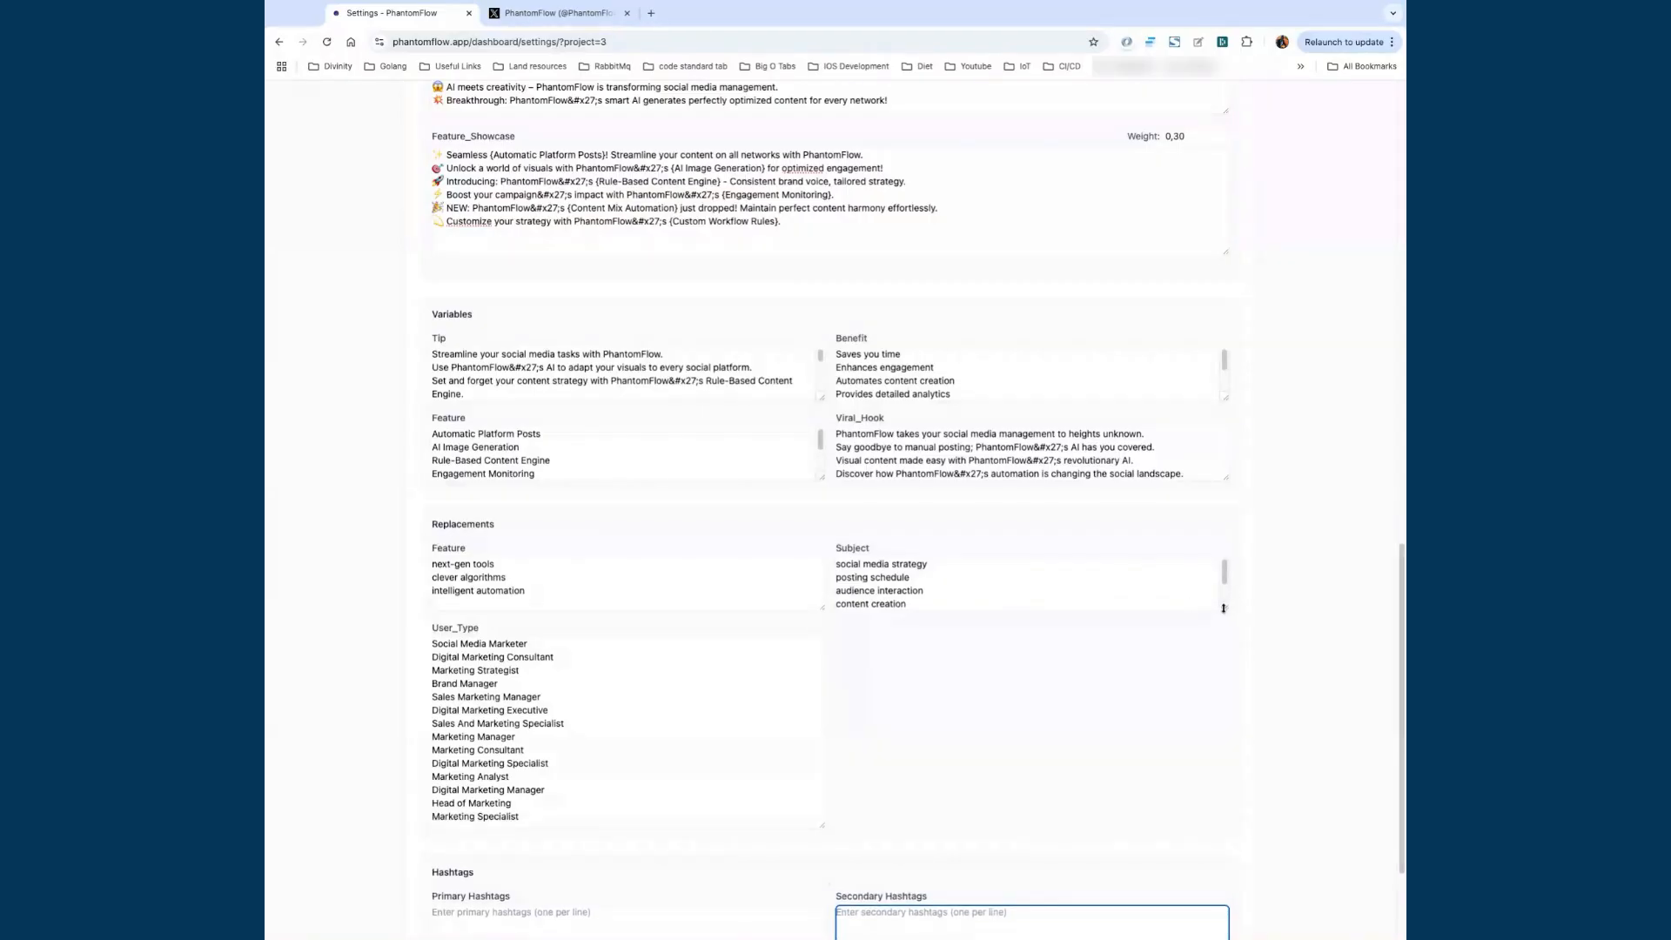
{"action": "left_click_drag", "start_coordinate": [1224, 608], "coordinate": [1224, 648]}
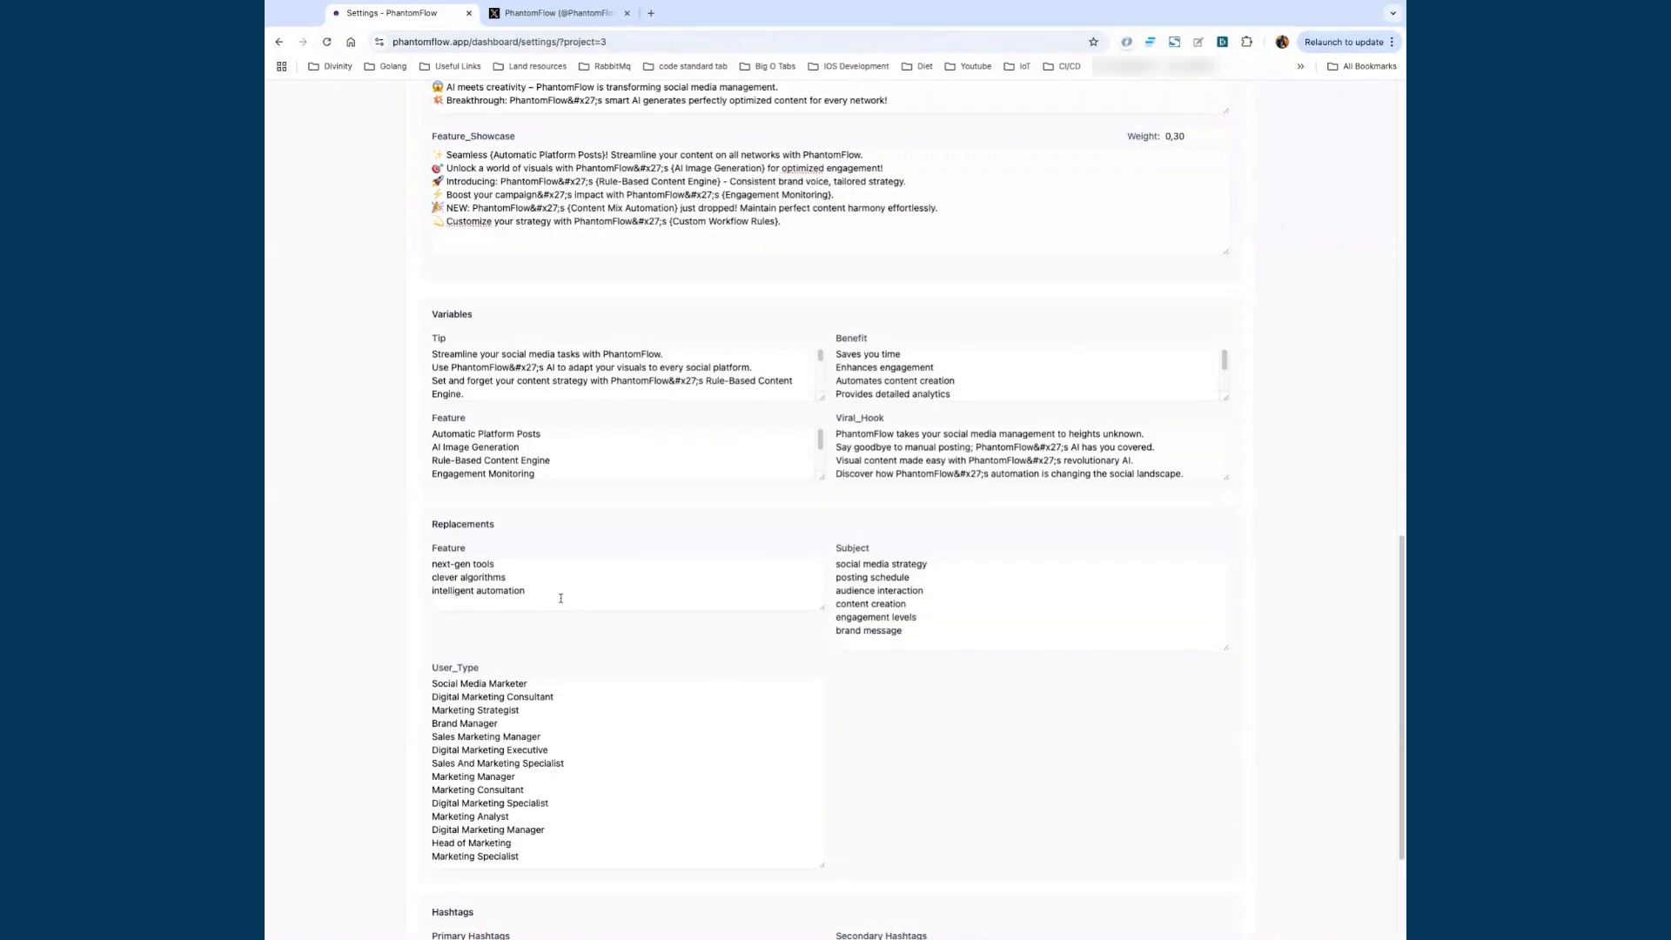
{"action": "key", "text": "Tab"}
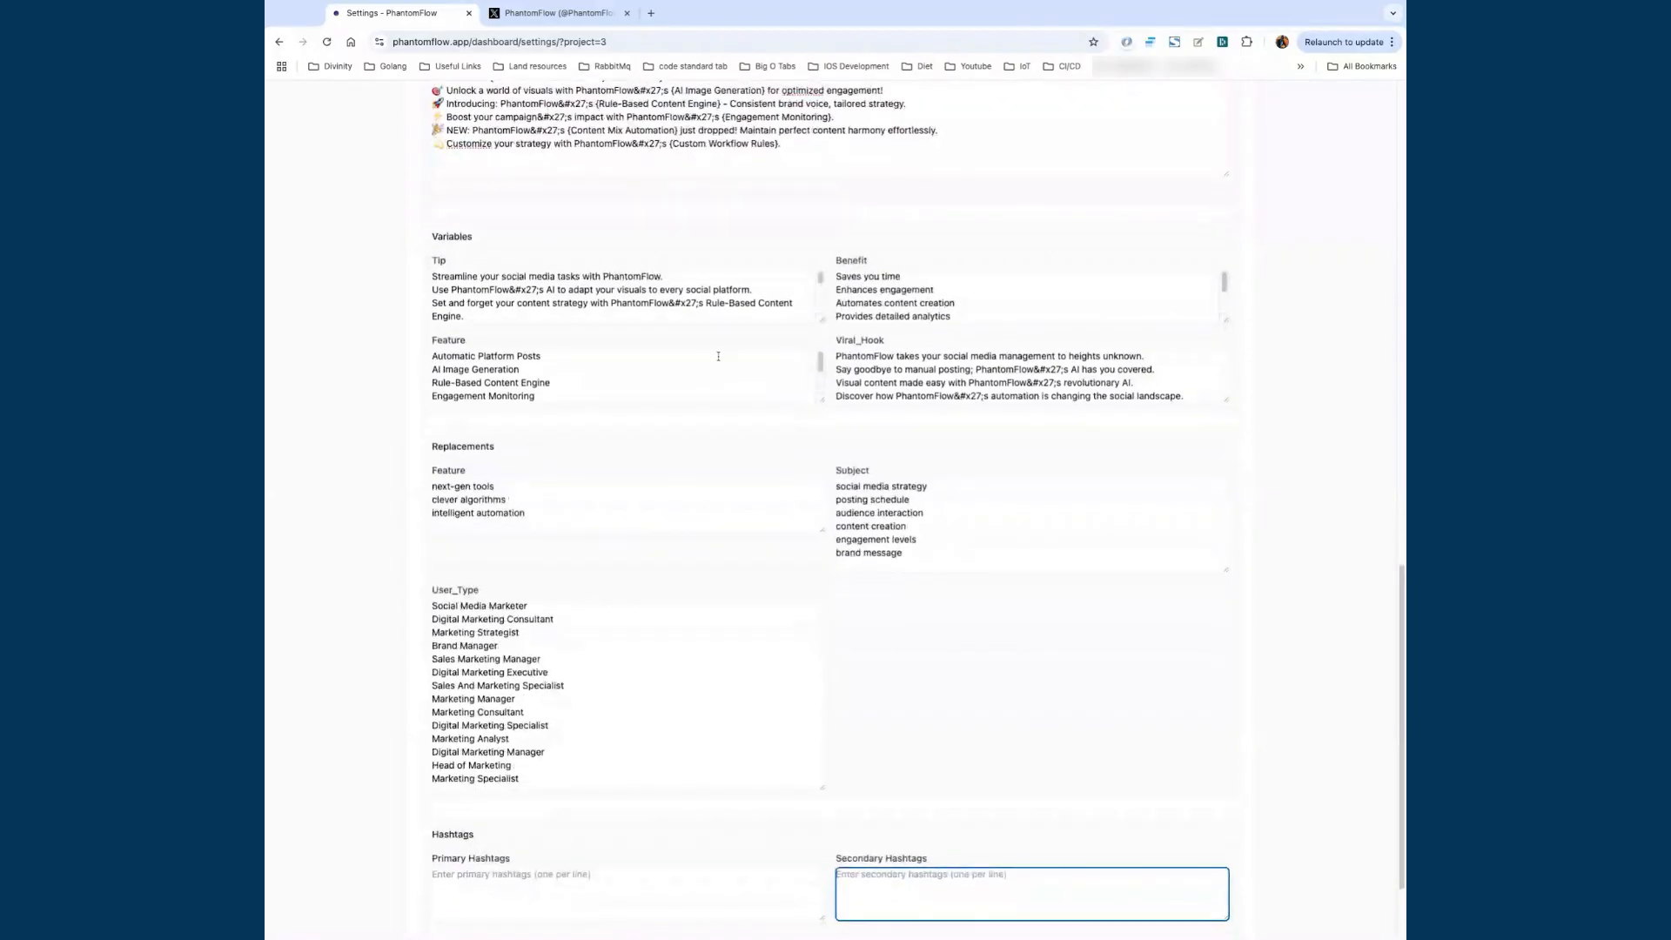
{"action": "left_click_drag", "start_coordinate": [821, 399], "coordinate": [821, 442]}
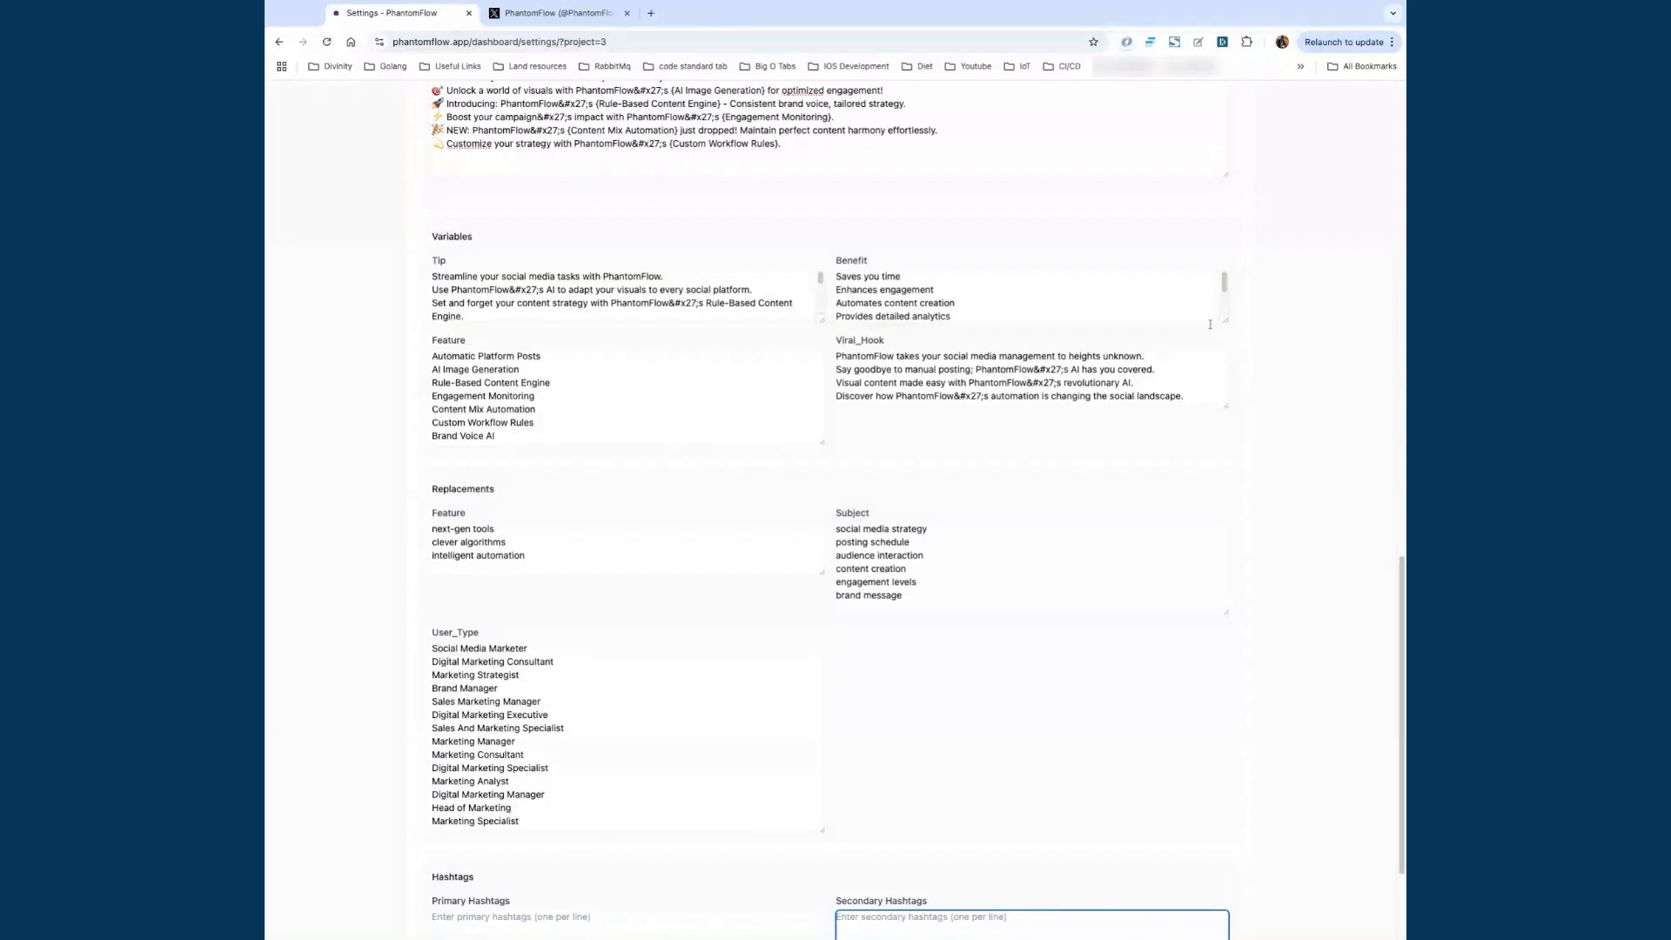
Step: Enter the primary hashtags #PhantomFlow, #AIContentAutomation and #SocialMediaMarketing, and the secondary hashtags #AIContentCreation and #SocialMediaGrowth
{"action": "scroll", "coordinate": [1126, 414], "scroll_direction": "down", "scroll_amount": 2}
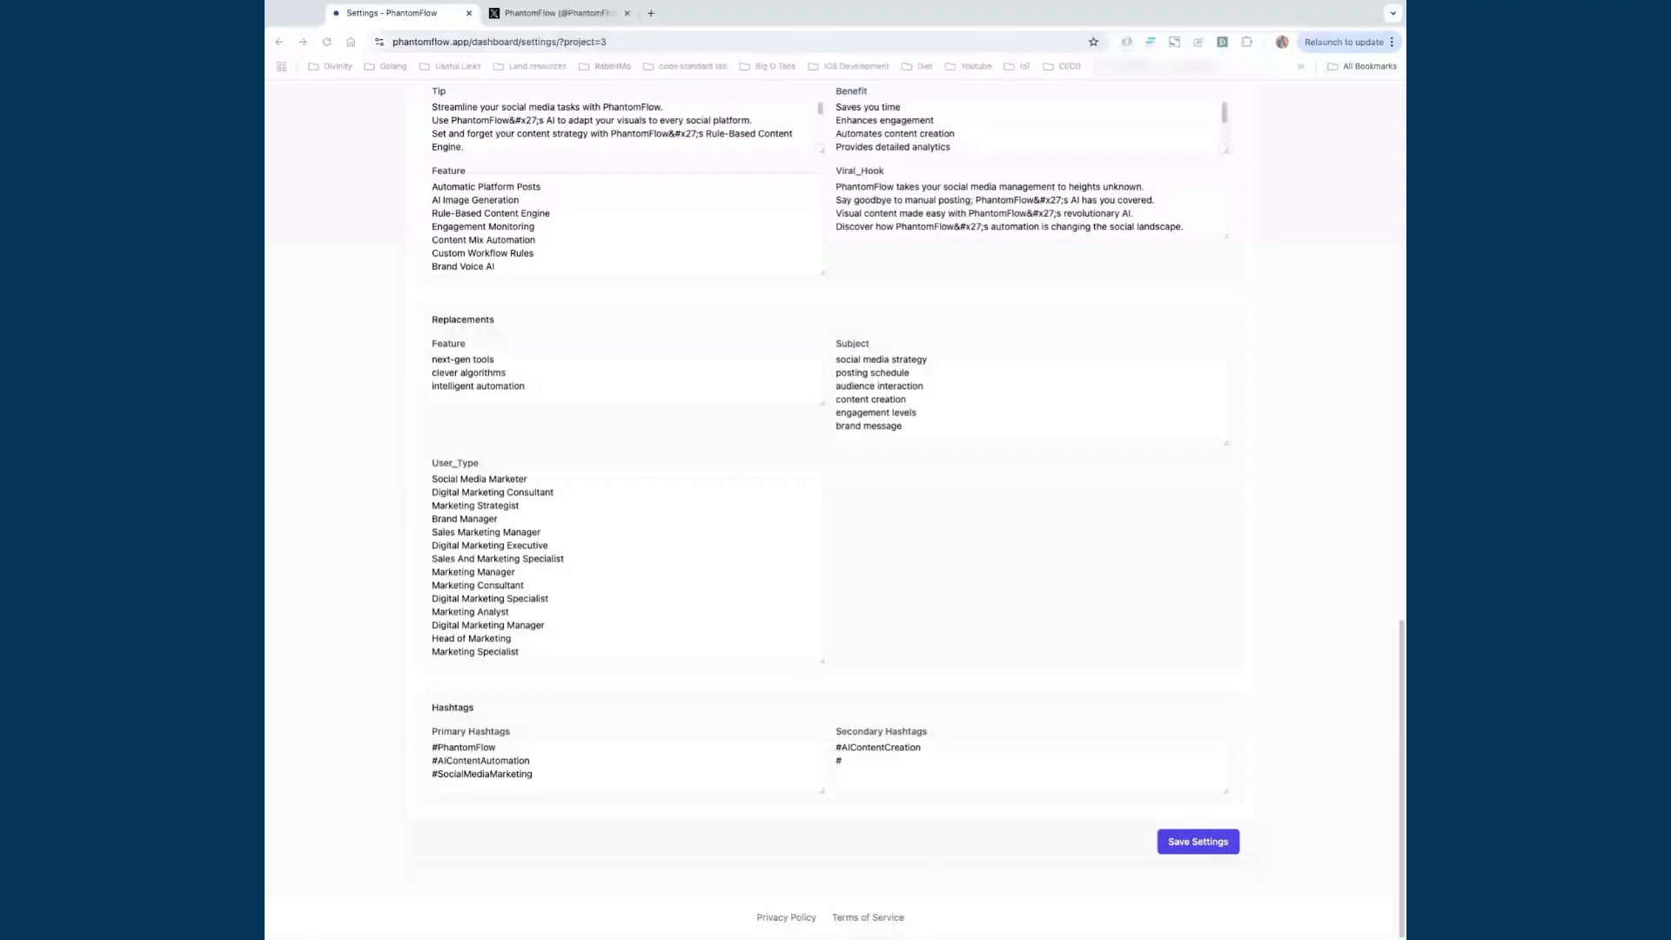
{"action": "left_click", "coordinate": [864, 762]}
{"action": "type", "text": "SocialMediaGrowth"}
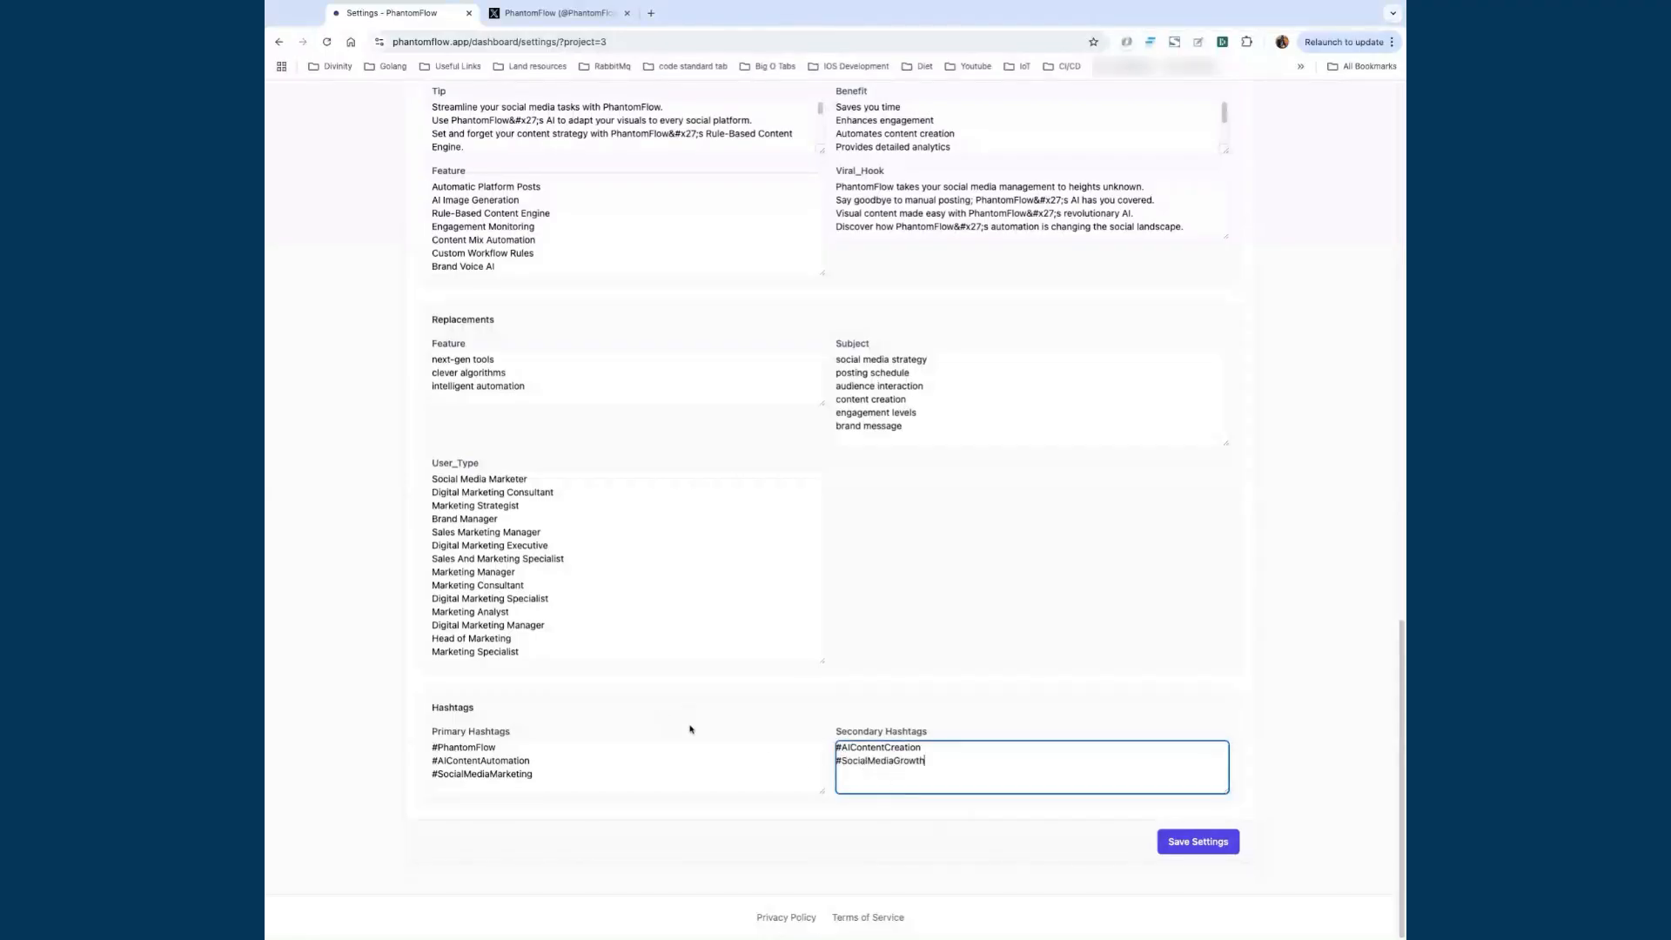
{"action": "left_click", "coordinate": [1268, 535]}
Step: Look over the completed content rules and open the bot's basic settings for the Phantomflow App project
{"action": "scroll", "coordinate": [806, 460], "scroll_direction": "up", "scroll_amount": 4}
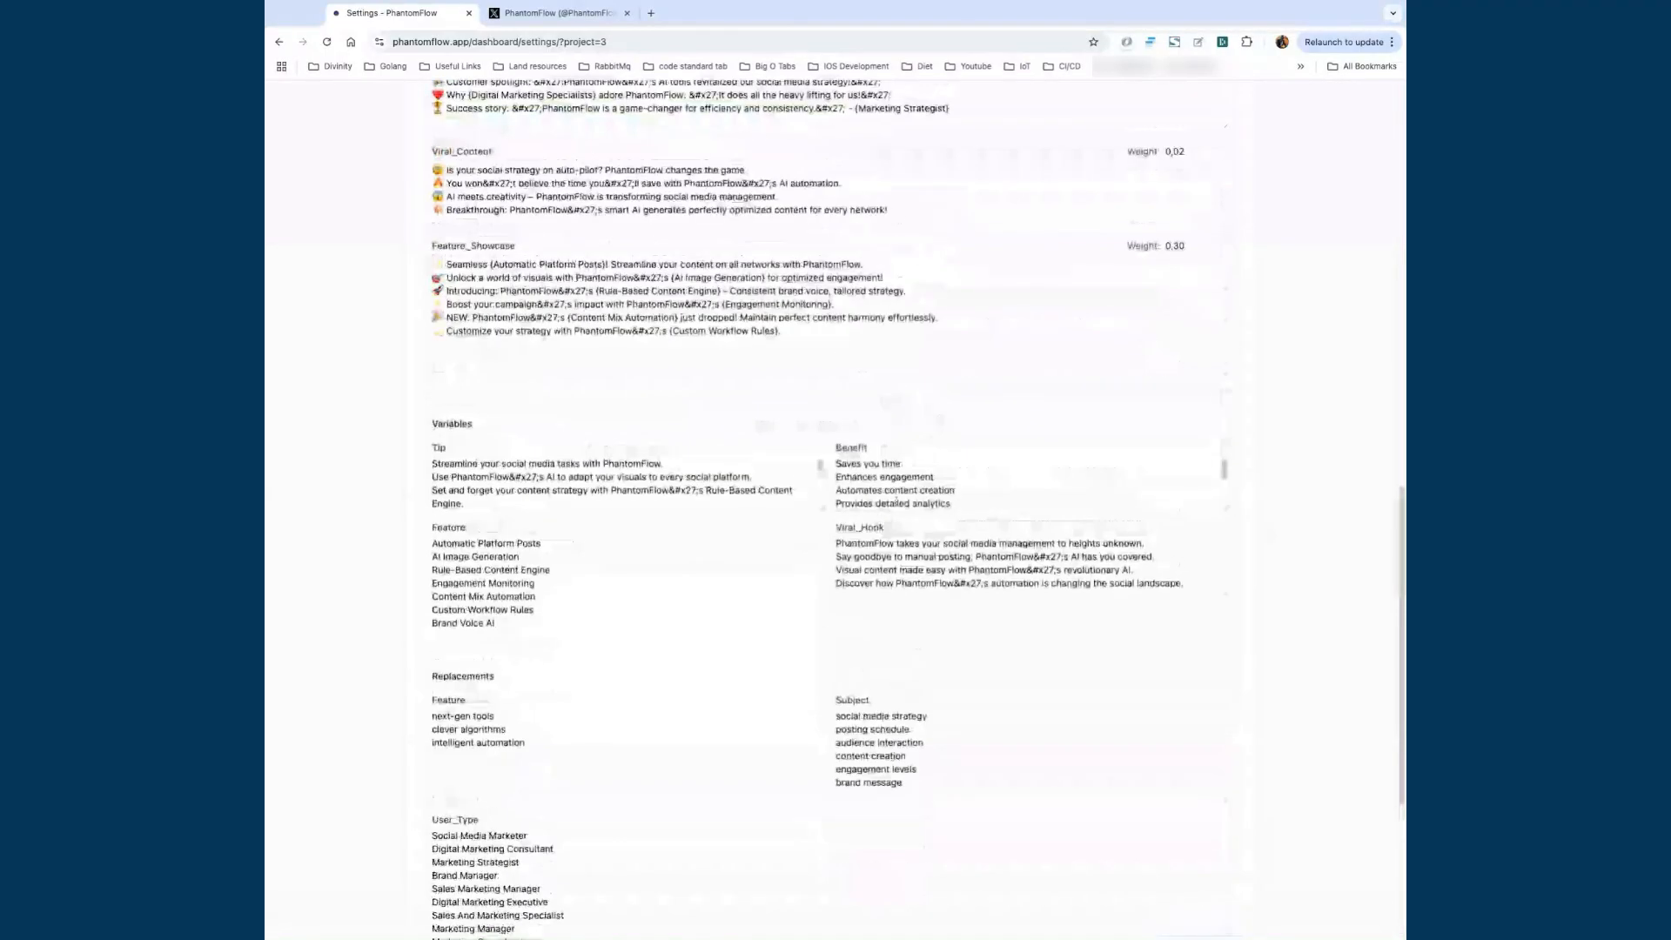
{"action": "scroll", "coordinate": [1167, 626], "scroll_direction": "down", "scroll_amount": 4}
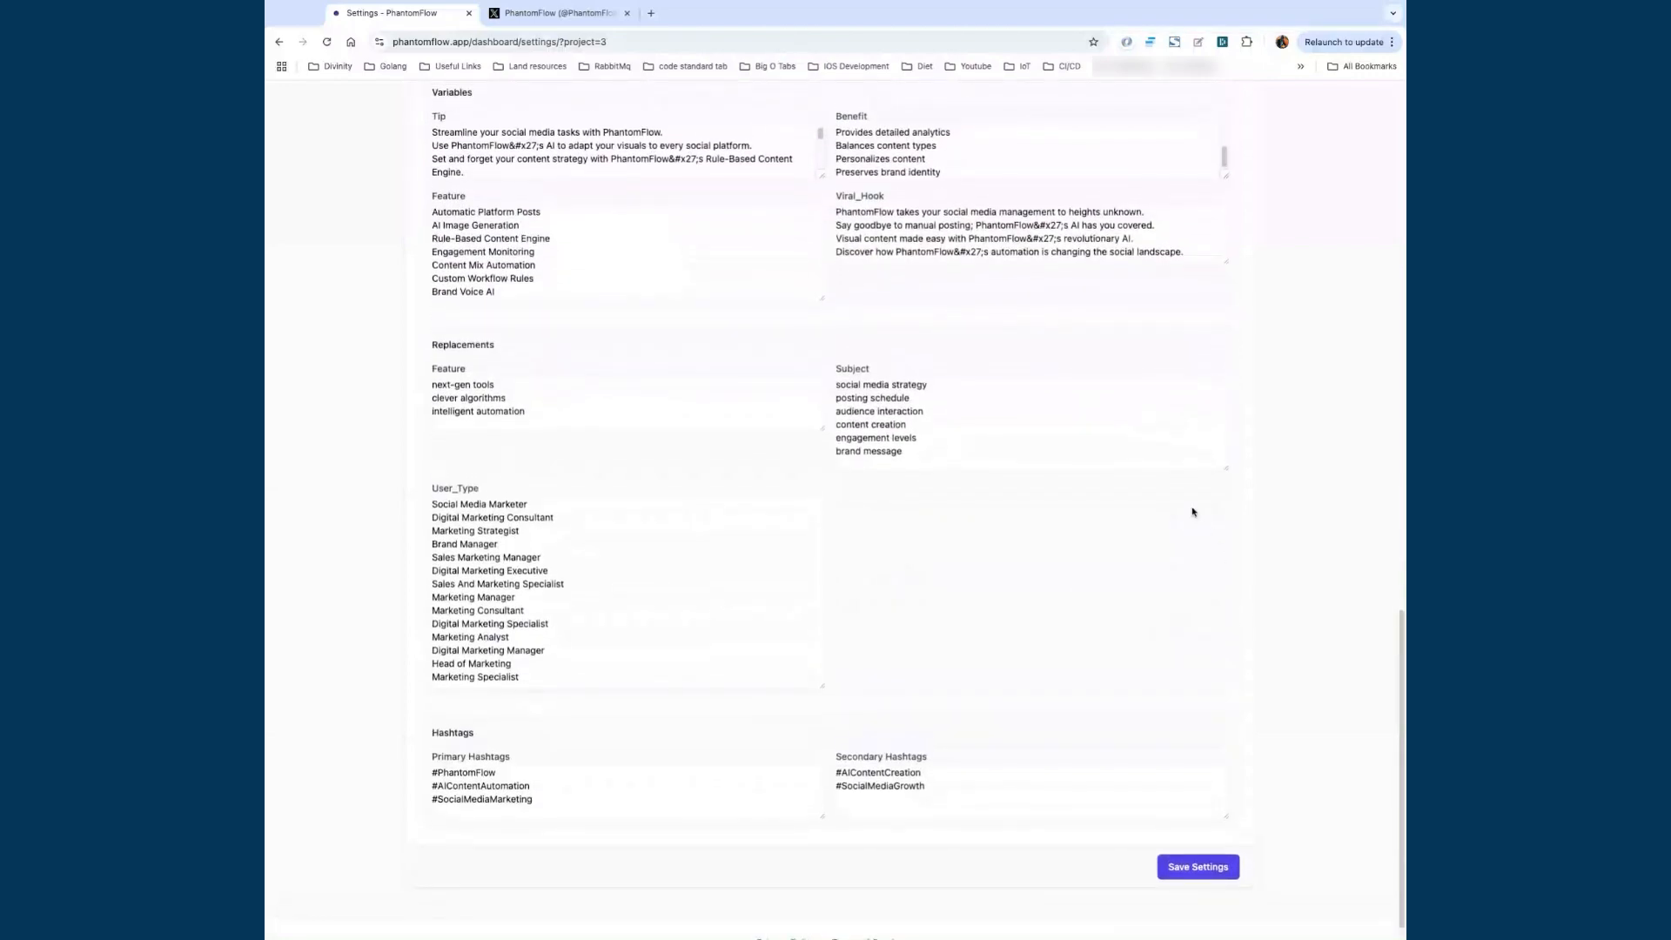
{"action": "scroll", "coordinate": [1183, 514], "scroll_direction": "up", "scroll_amount": 10}
{"action": "scroll", "coordinate": [1205, 328], "scroll_direction": "up", "scroll_amount": 5}
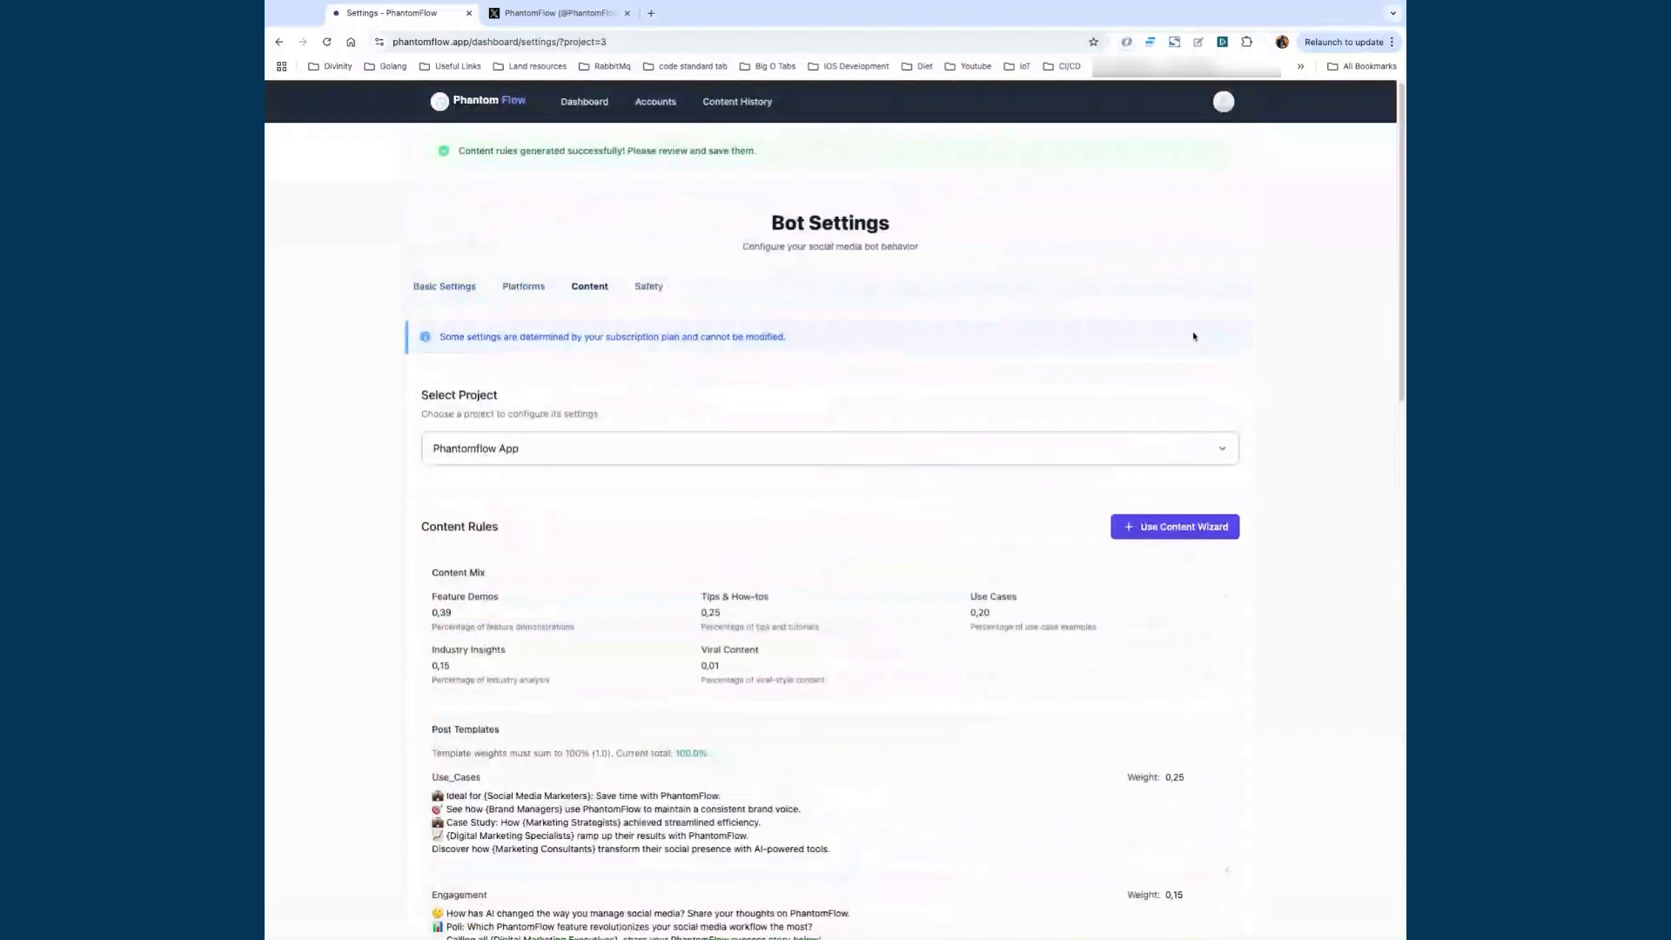
{"action": "left_click", "coordinate": [457, 290]}
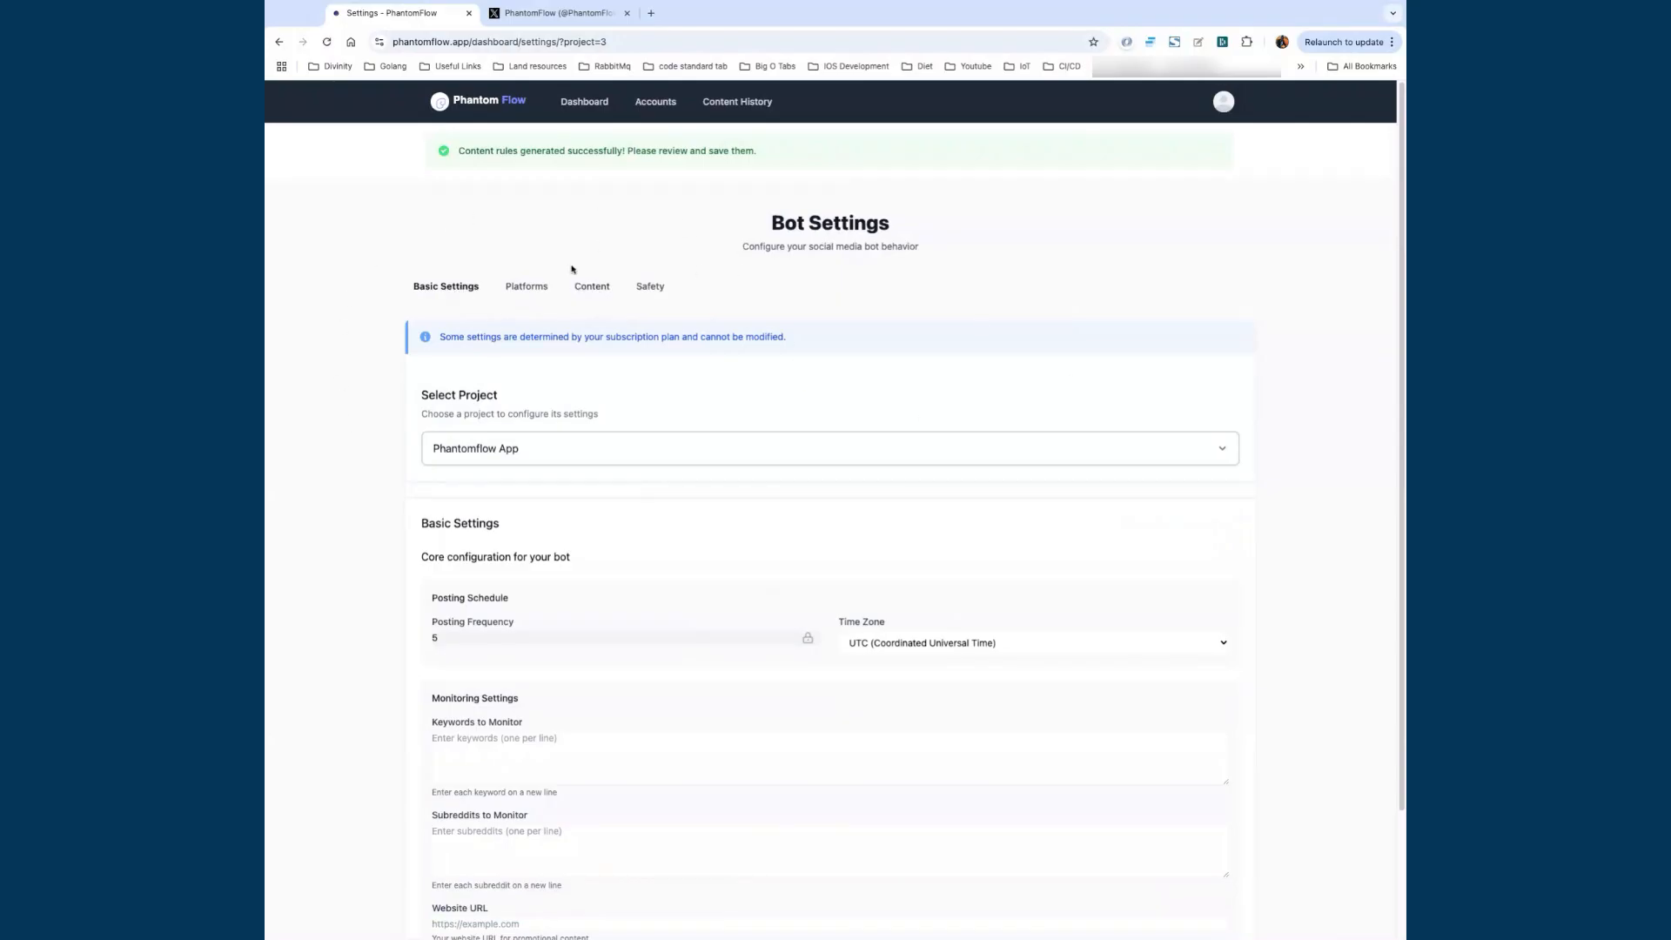
Step: Check the content rules, return to the basic settings, and set the bot's time zone to CET (Central European Time)
{"action": "left_click", "coordinate": [593, 290]}
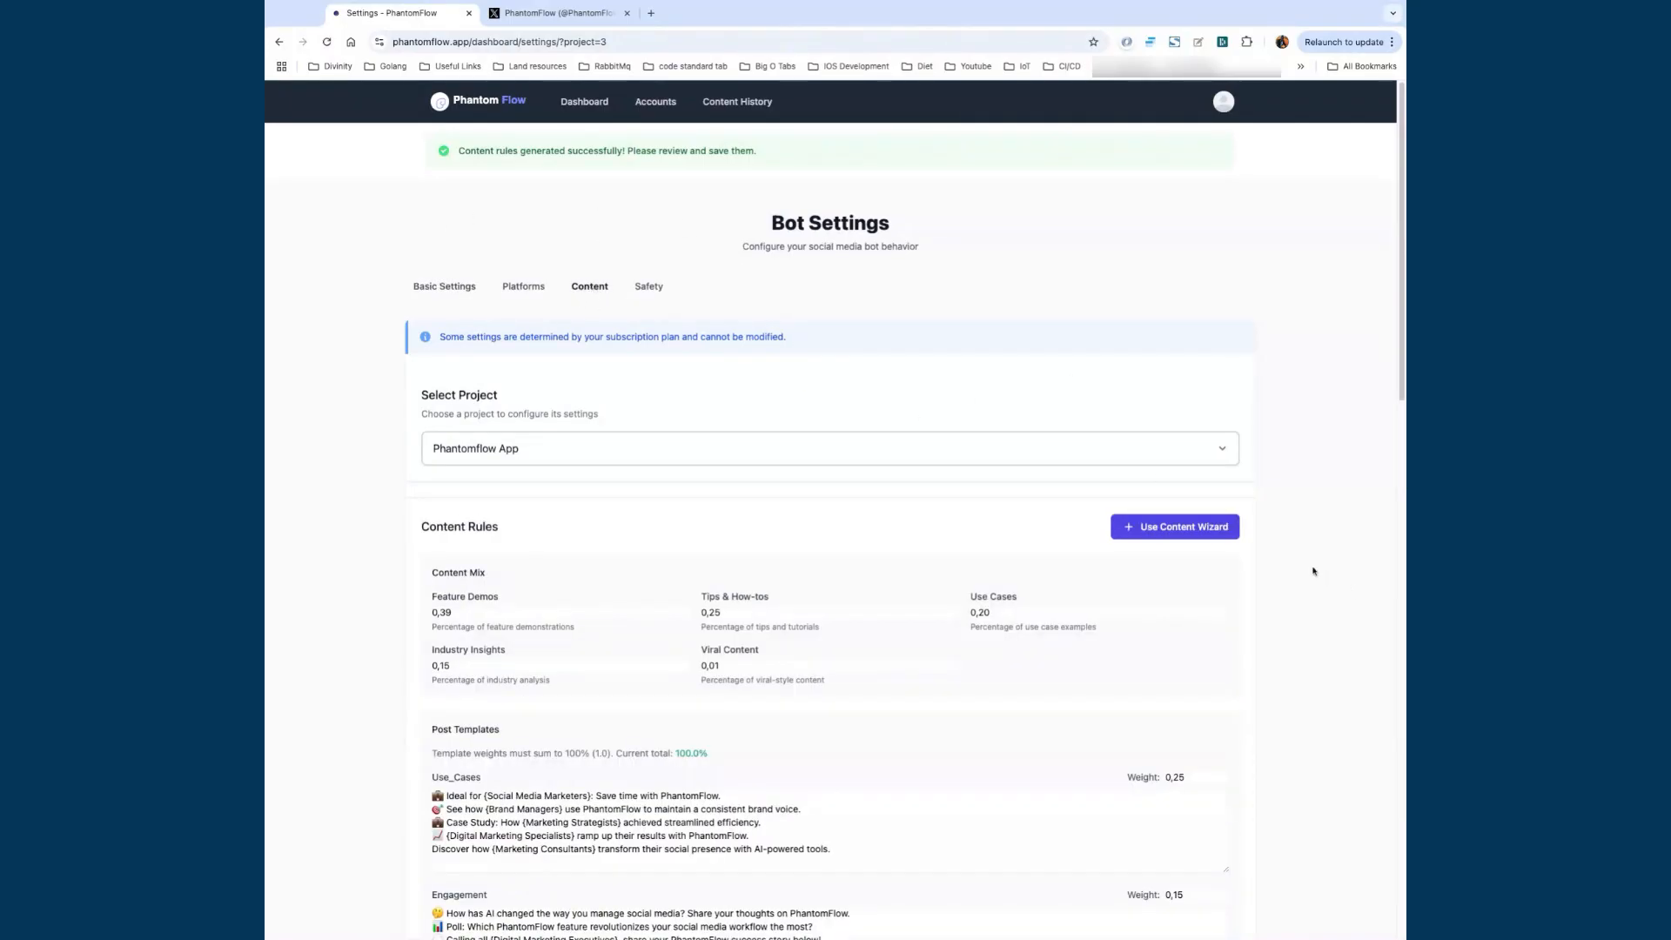
{"action": "left_click", "coordinate": [464, 292]}
{"action": "scroll", "coordinate": [592, 435], "scroll_direction": "down", "scroll_amount": 1}
{"action": "scroll", "coordinate": [615, 459], "scroll_direction": "down", "scroll_amount": 2}
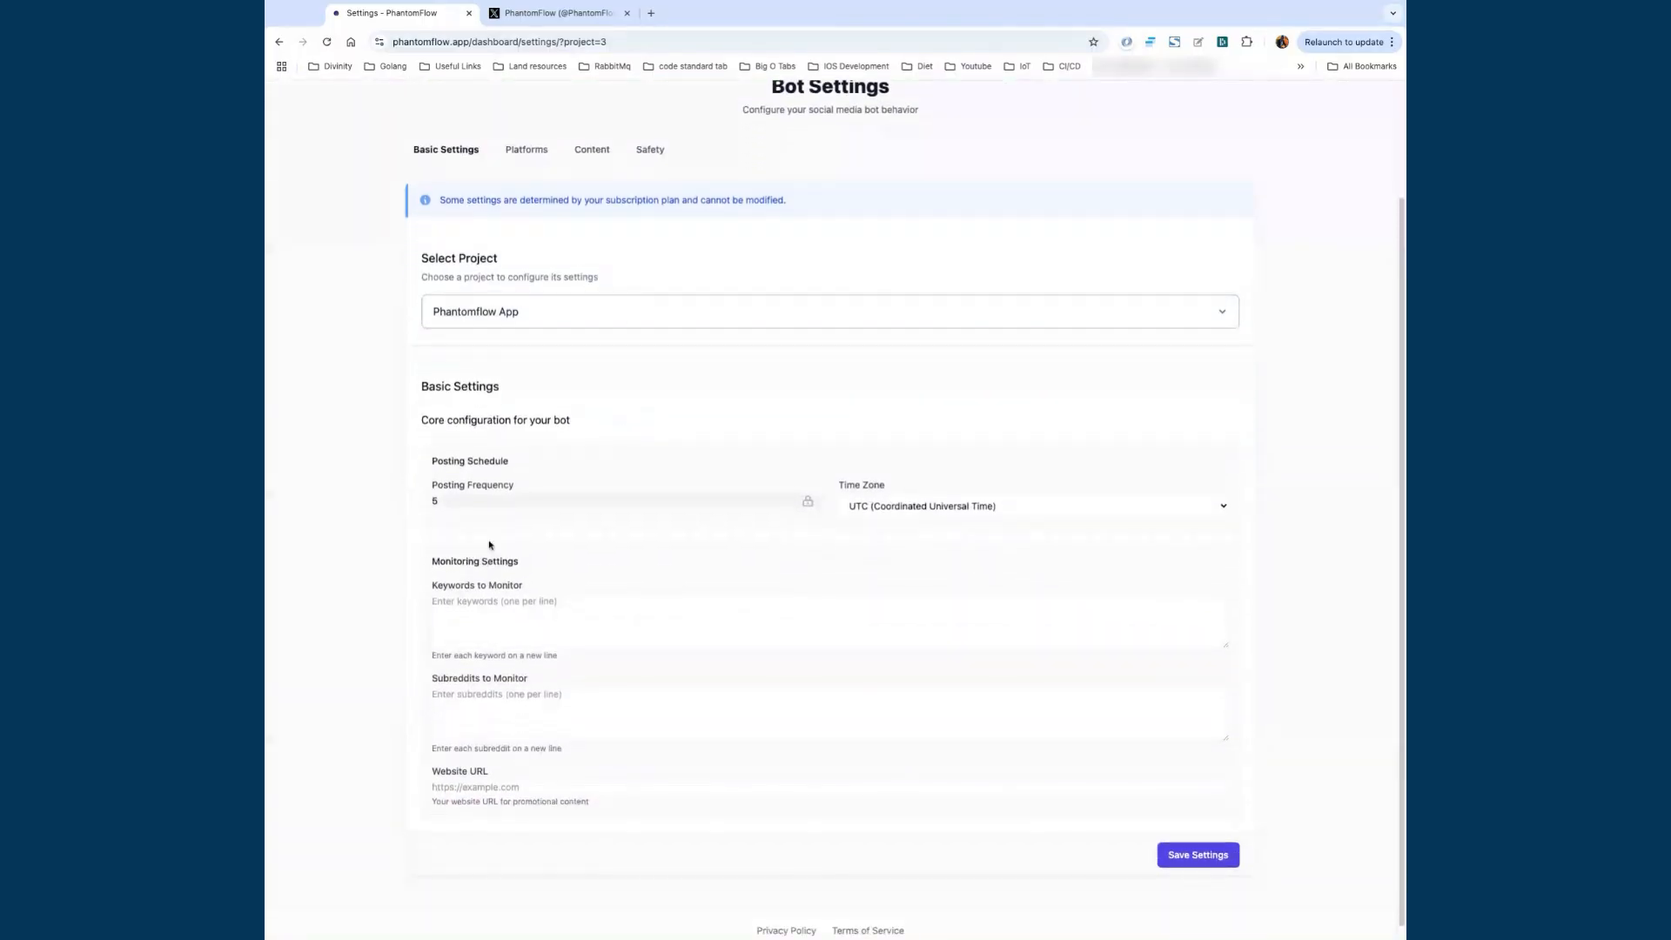
{"action": "left_click", "coordinate": [899, 519]}
{"action": "left_click", "coordinate": [474, 42]}
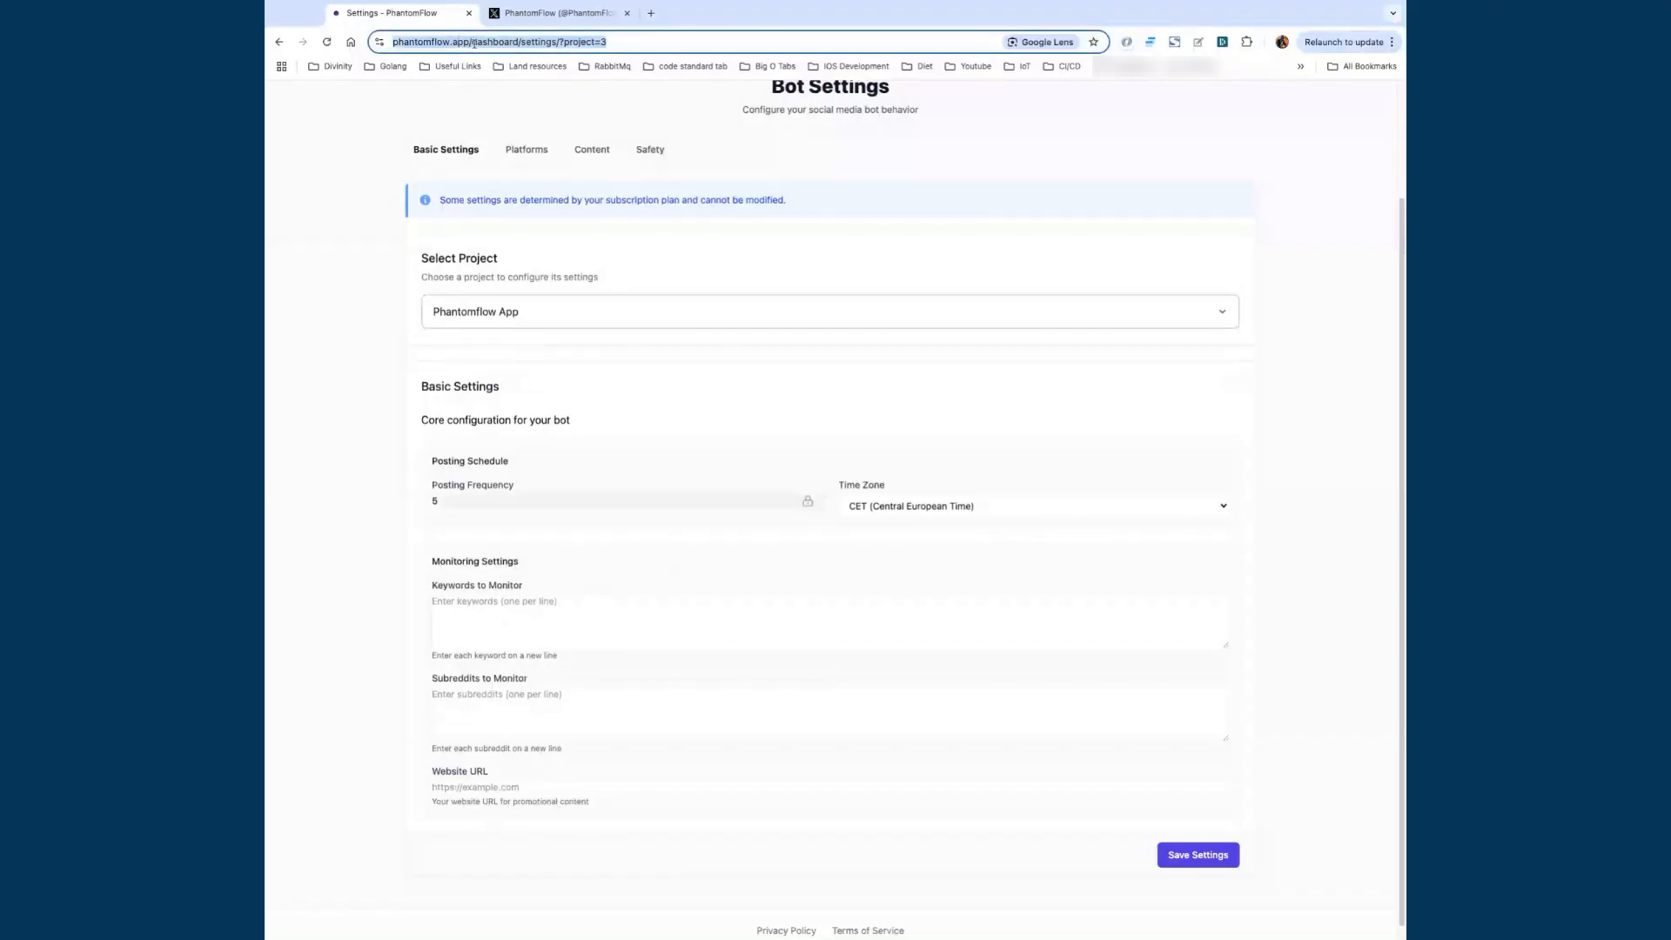
{"action": "left_click", "coordinate": [471, 42]}
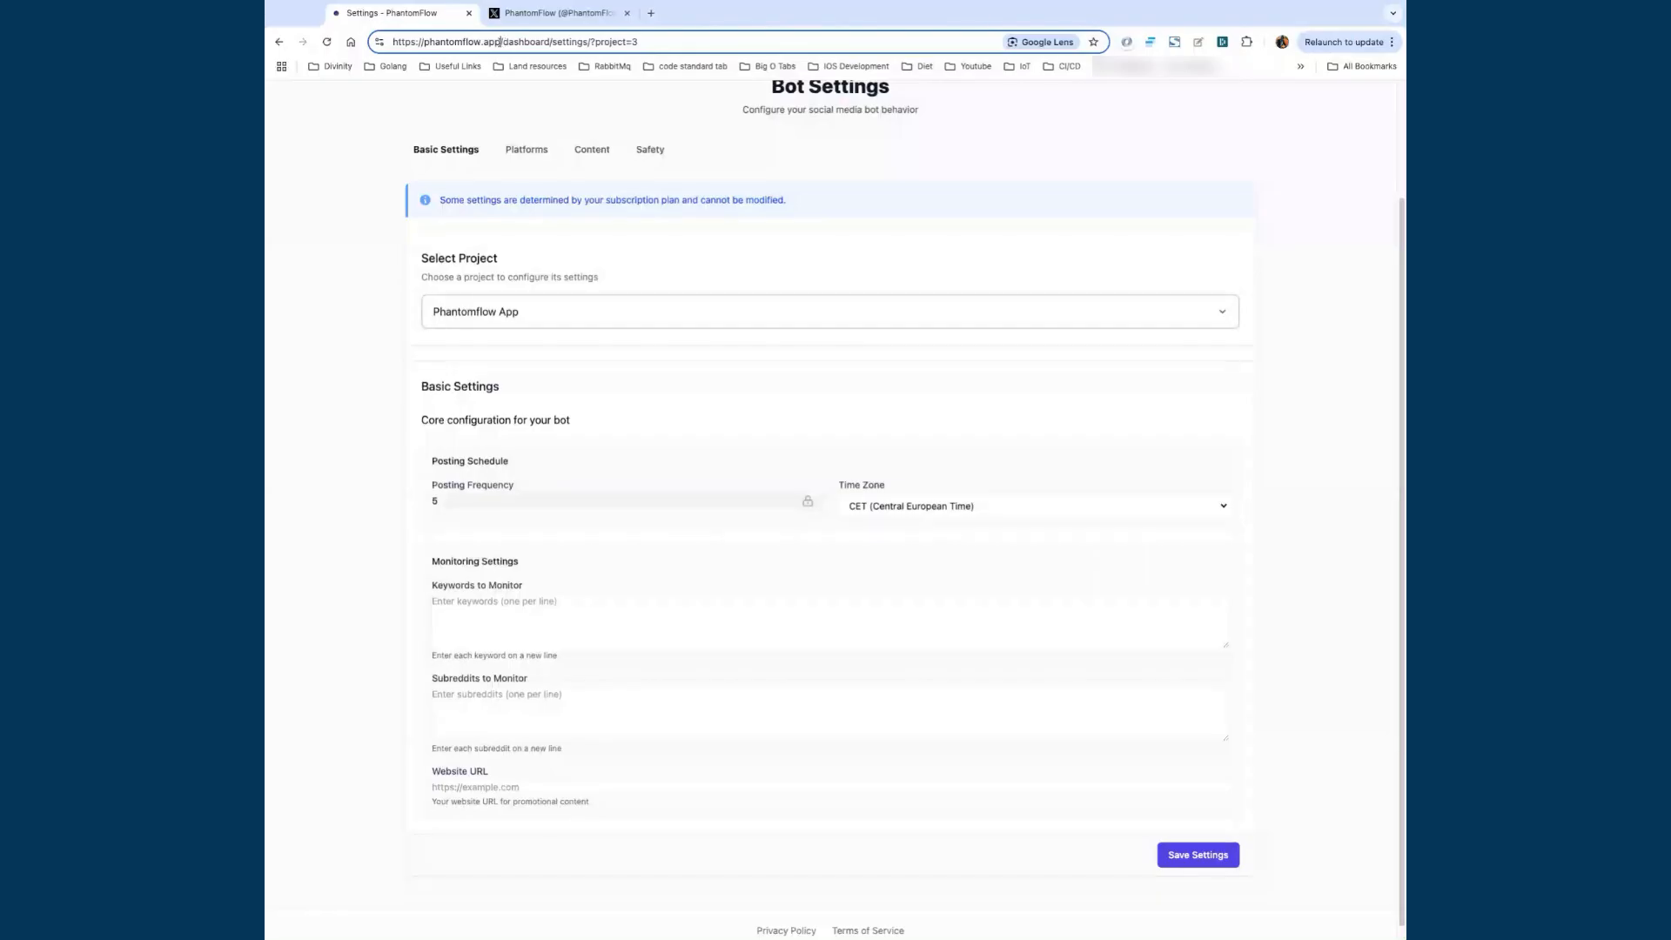
{"action": "left_click_drag", "start_coordinate": [501, 43], "coordinate": [390, 45]}
{"action": "key", "text": "ctrl+c"}
{"action": "left_click", "coordinate": [510, 785]}
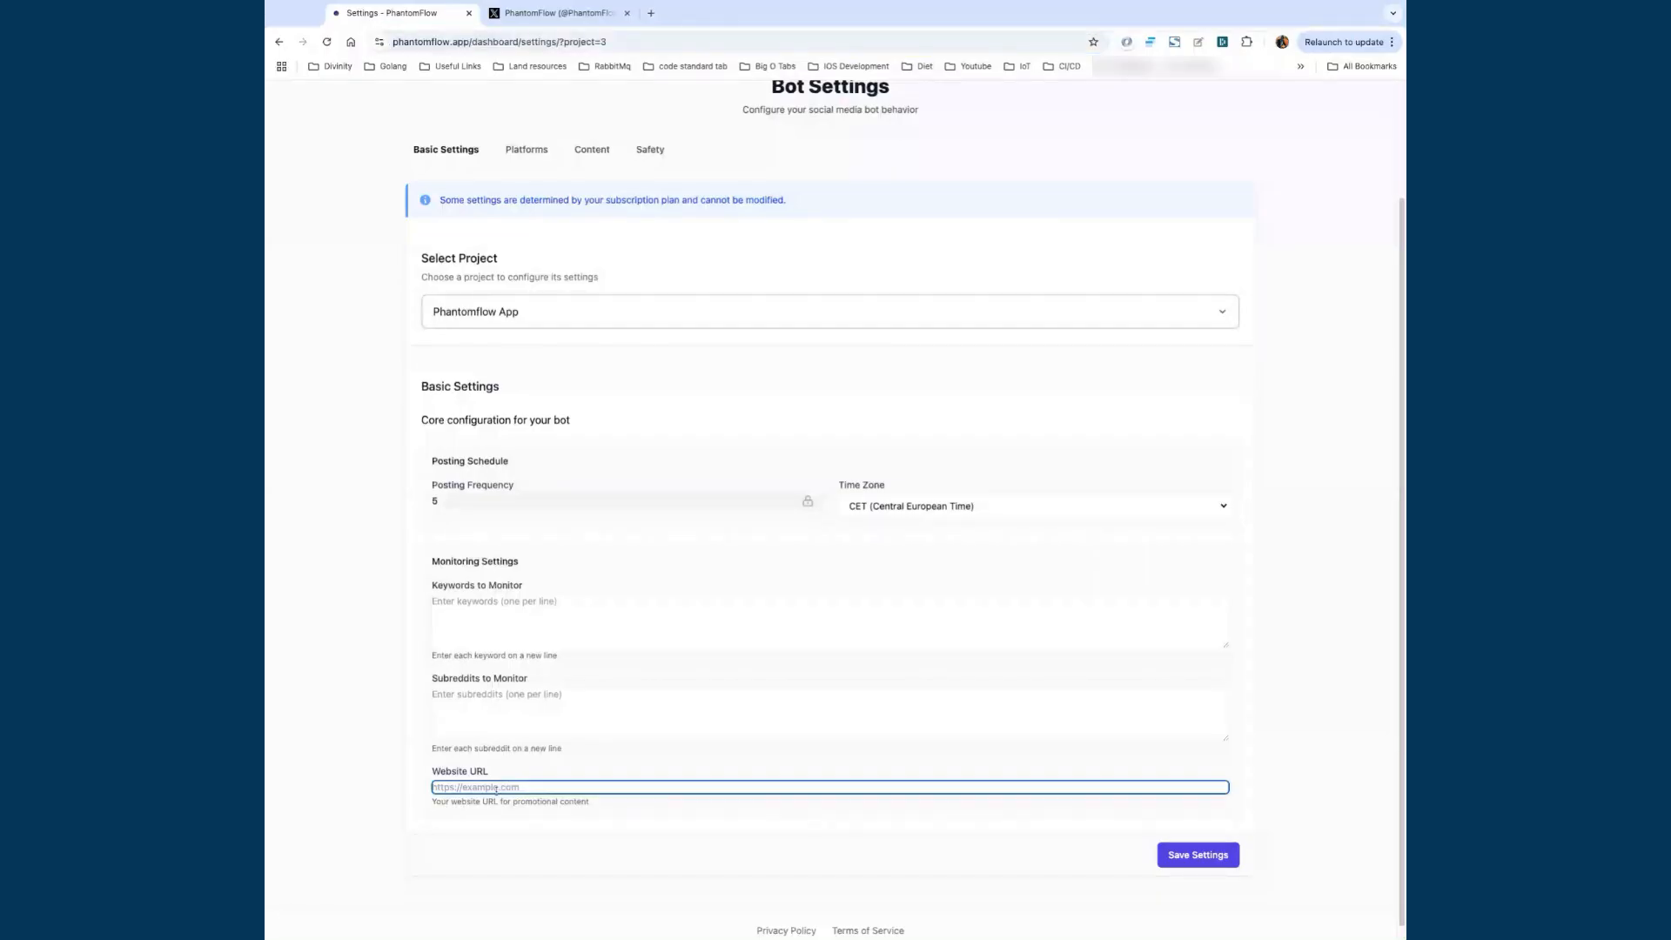
{"action": "key", "text": "ctrl+v"}
{"action": "left_click", "coordinate": [575, 823]}
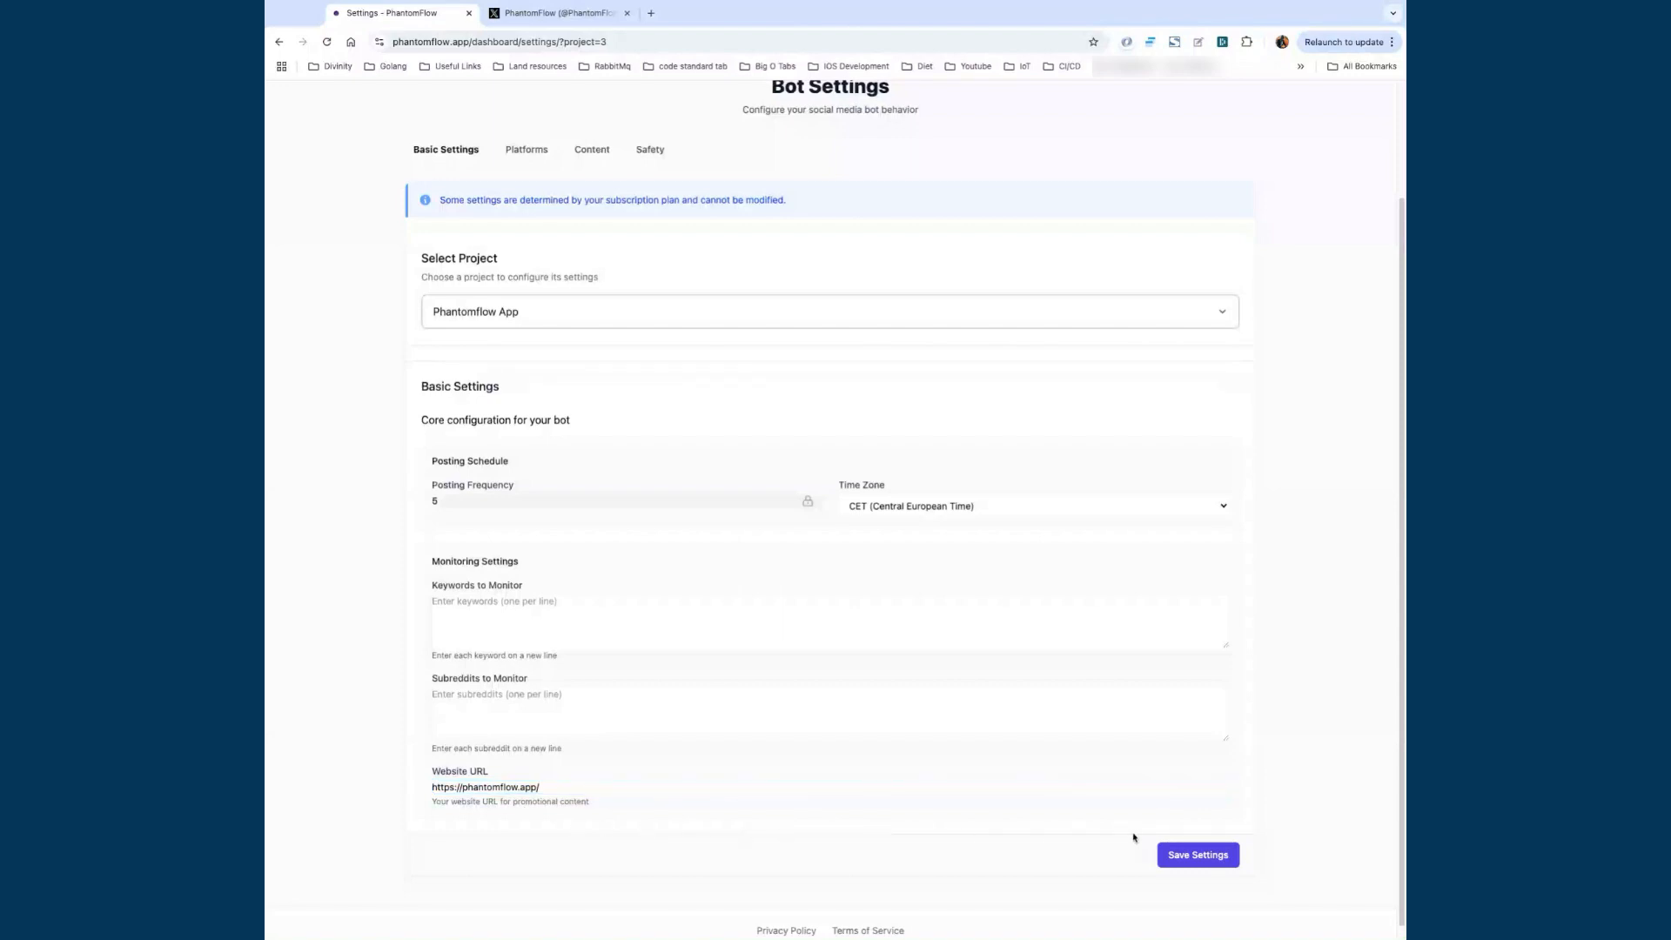
Step: In the platform settings, change the Twitter time windows to 14:00, 15:00, 17:00, 20:00, 23:23
{"action": "left_click", "coordinate": [521, 154]}
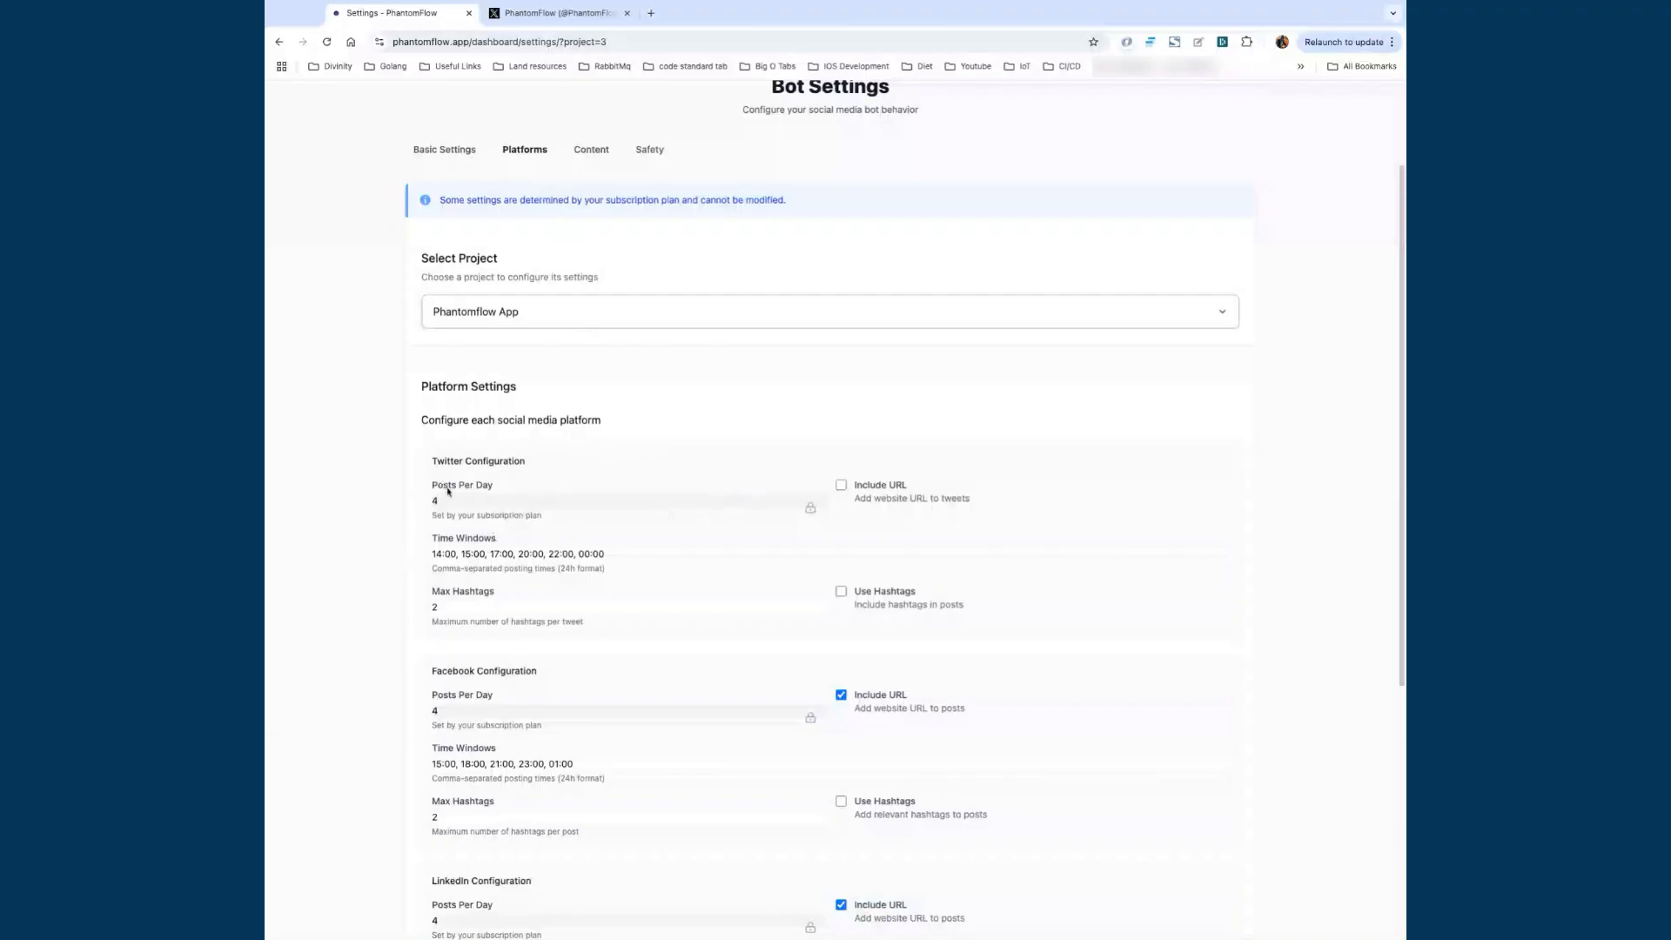
{"action": "scroll", "coordinate": [571, 533], "scroll_direction": "down", "scroll_amount": 4}
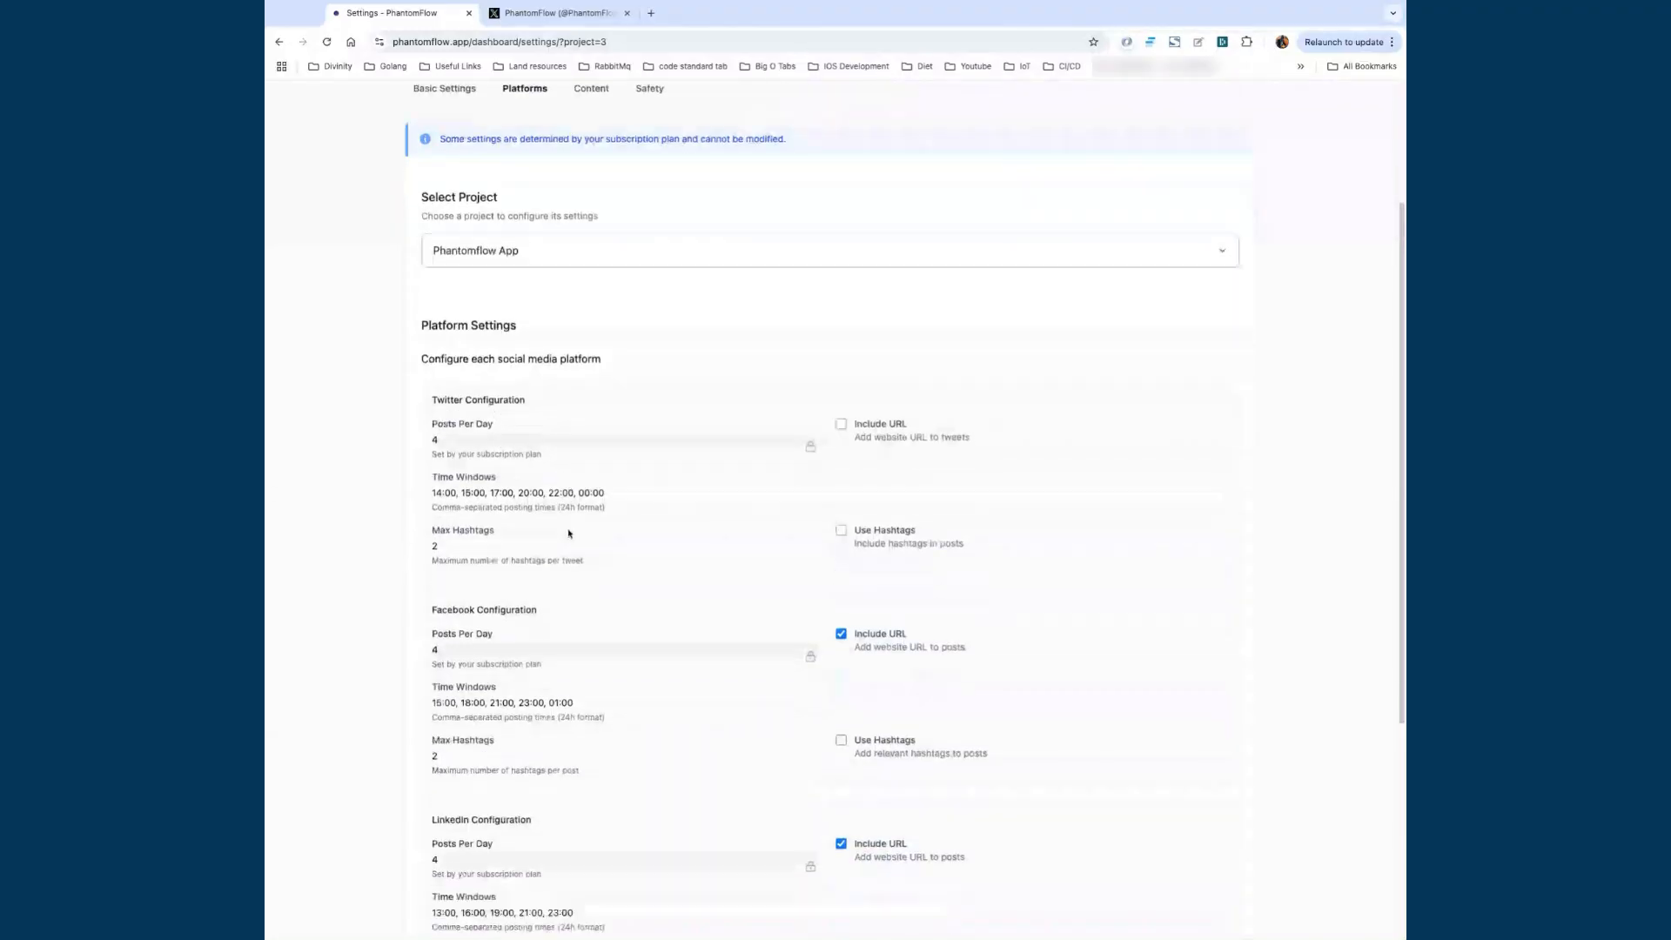
{"action": "scroll", "coordinate": [609, 479], "scroll_direction": "up", "scroll_amount": 3}
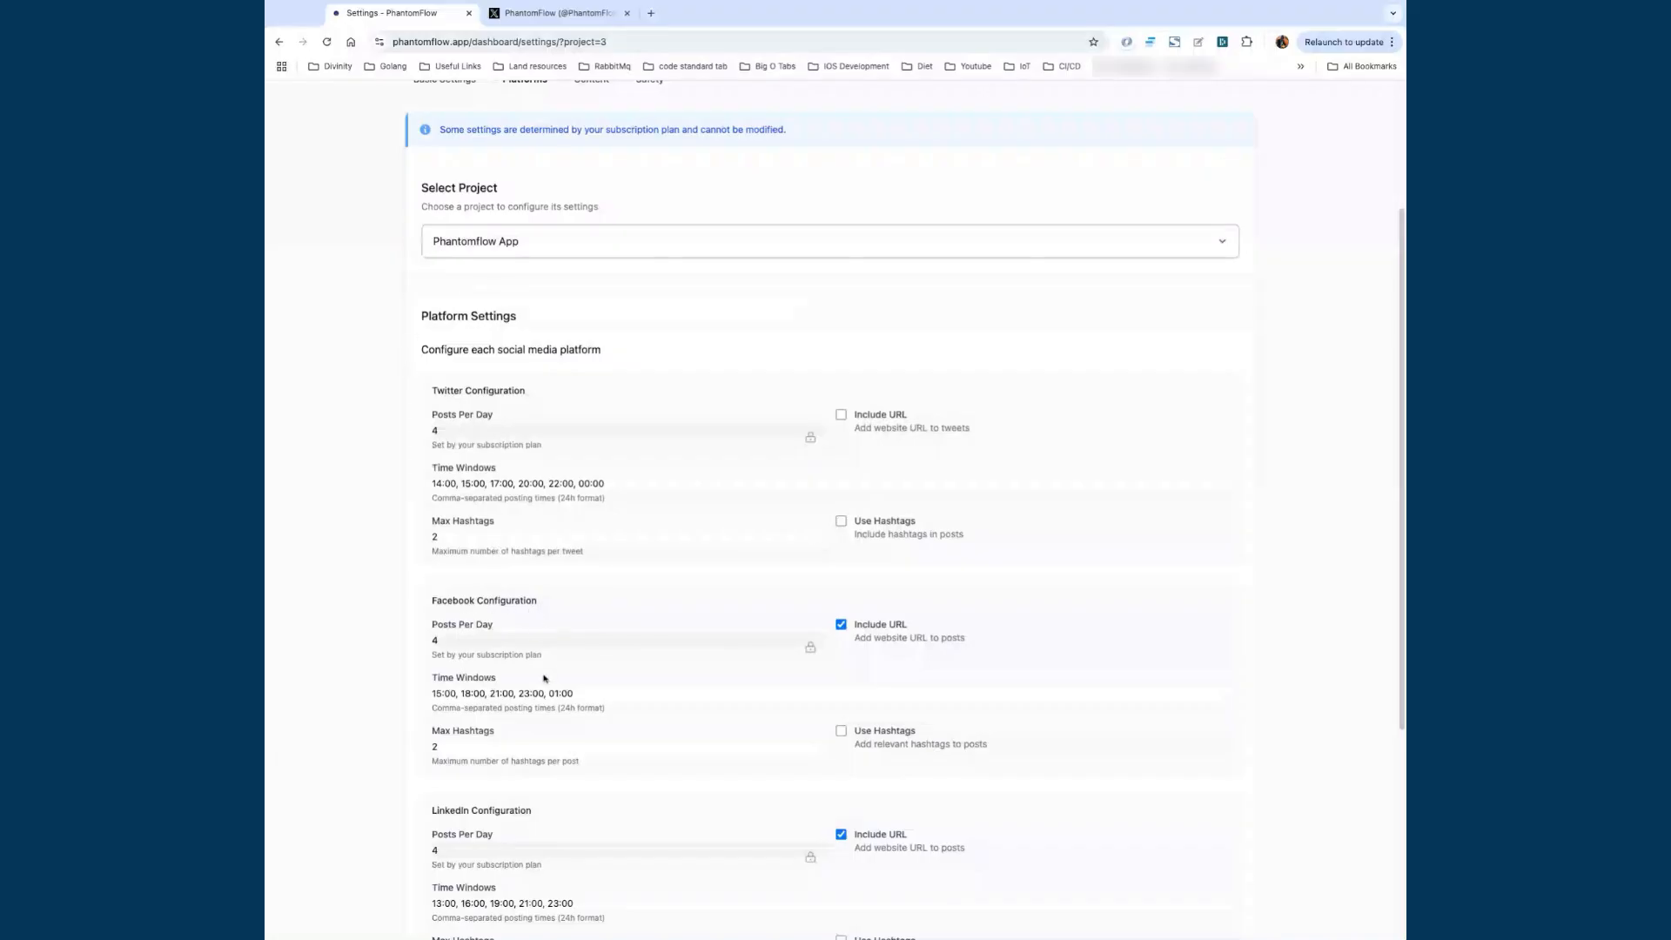
{"action": "scroll", "coordinate": [514, 766], "scroll_direction": "down", "scroll_amount": 2}
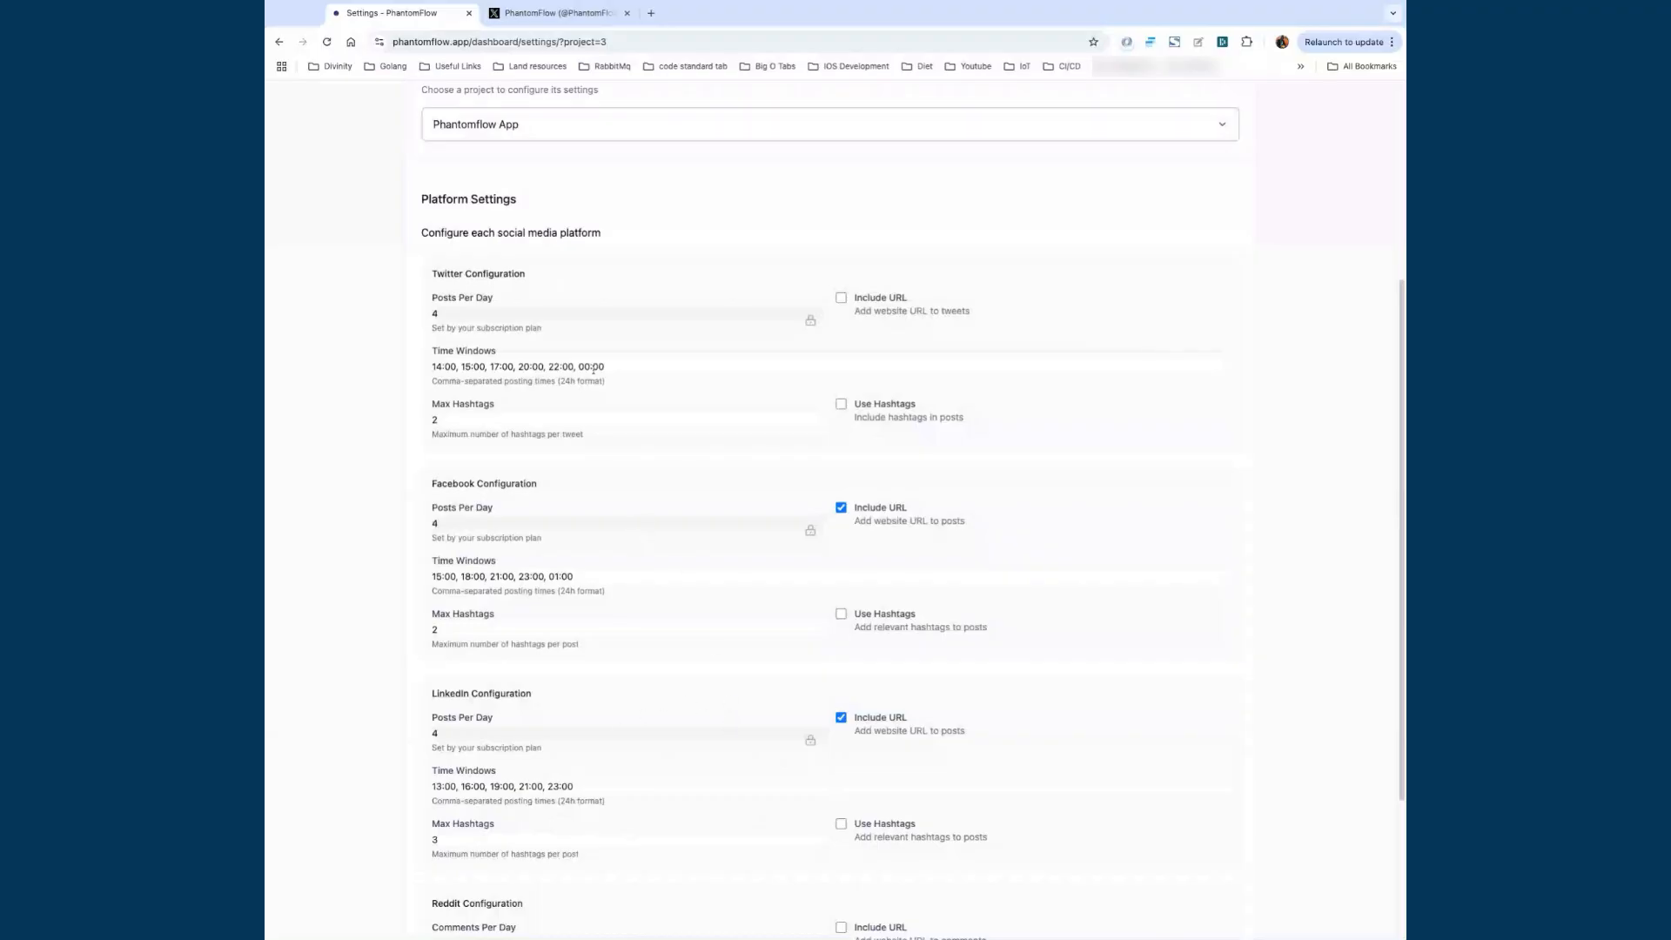
{"action": "left_click", "coordinate": [555, 366]}
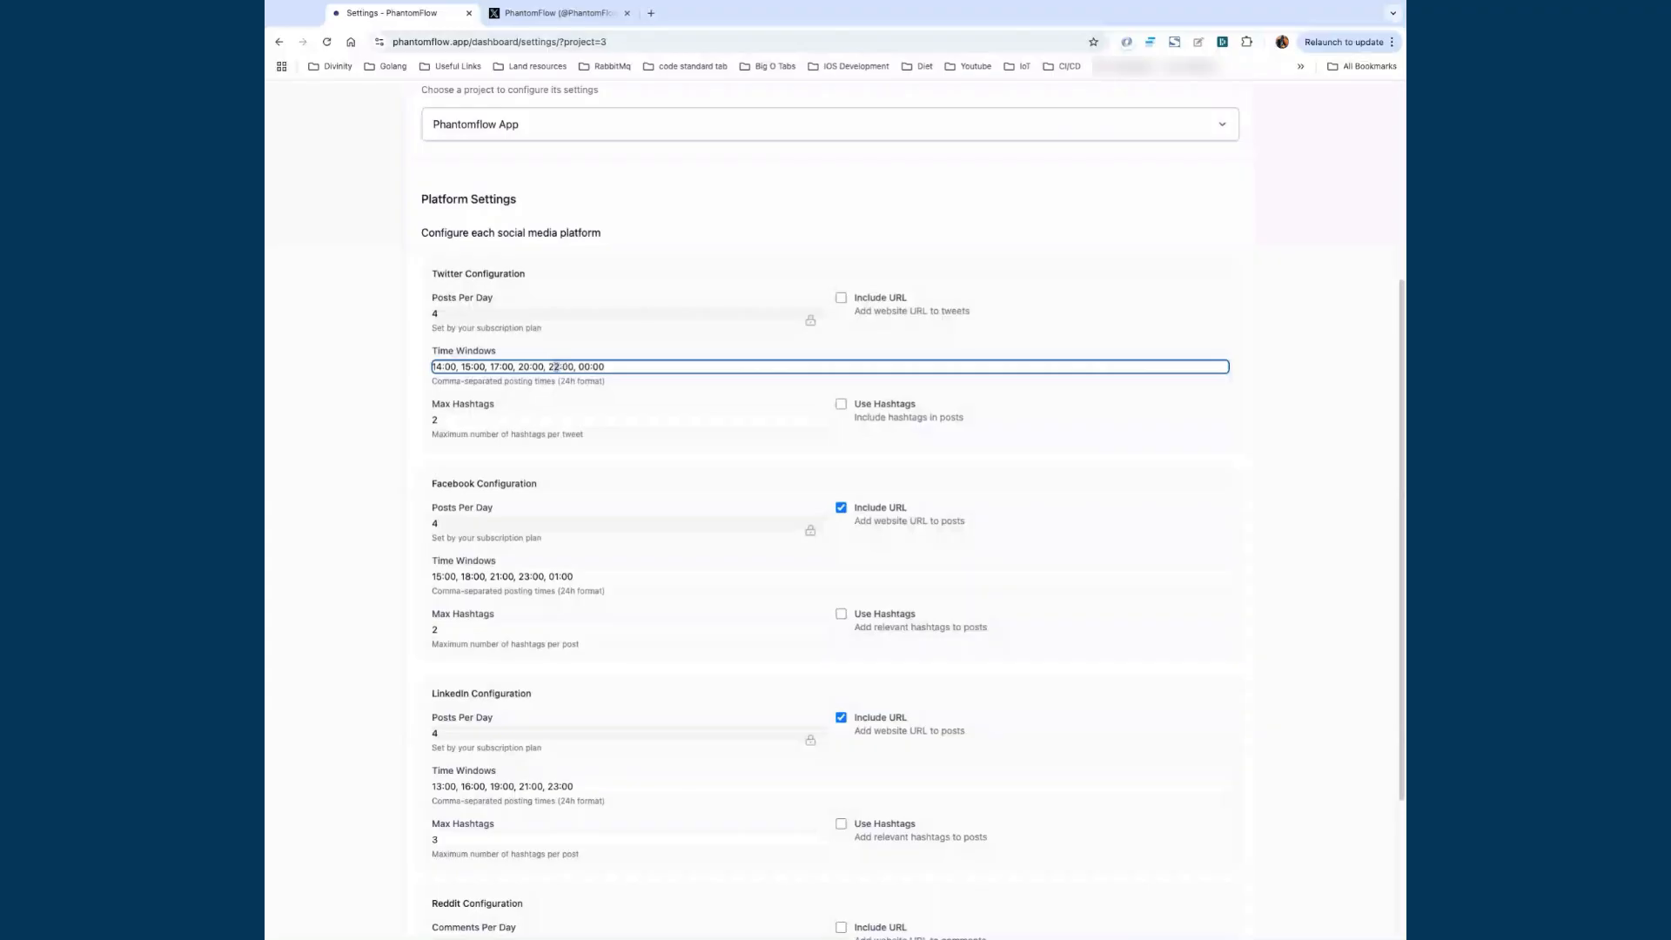
{"action": "key", "text": "BackSpace"}
{"action": "type", "text": "3"}
{"action": "double_click", "coordinate": [573, 366]}
{"action": "type", "text": "23"}
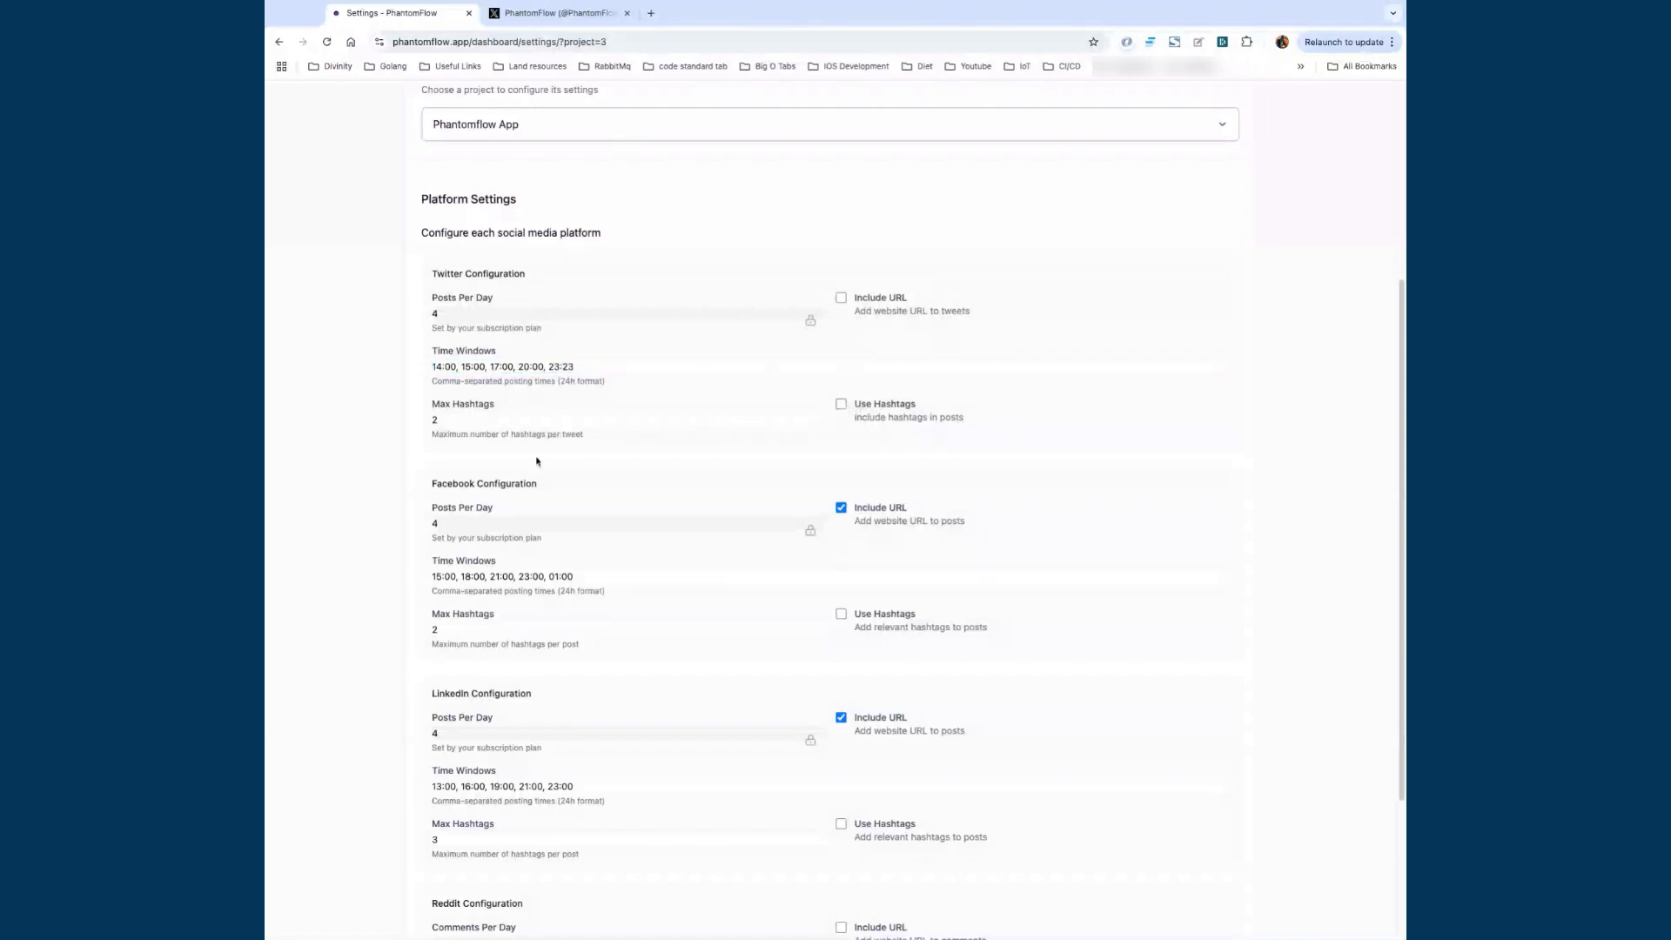
Step: Change the Facebook time windows to 15:00, 18:00, 21:00, 23:24
{"action": "scroll", "coordinate": [544, 536], "scroll_direction": "down", "scroll_amount": 1}
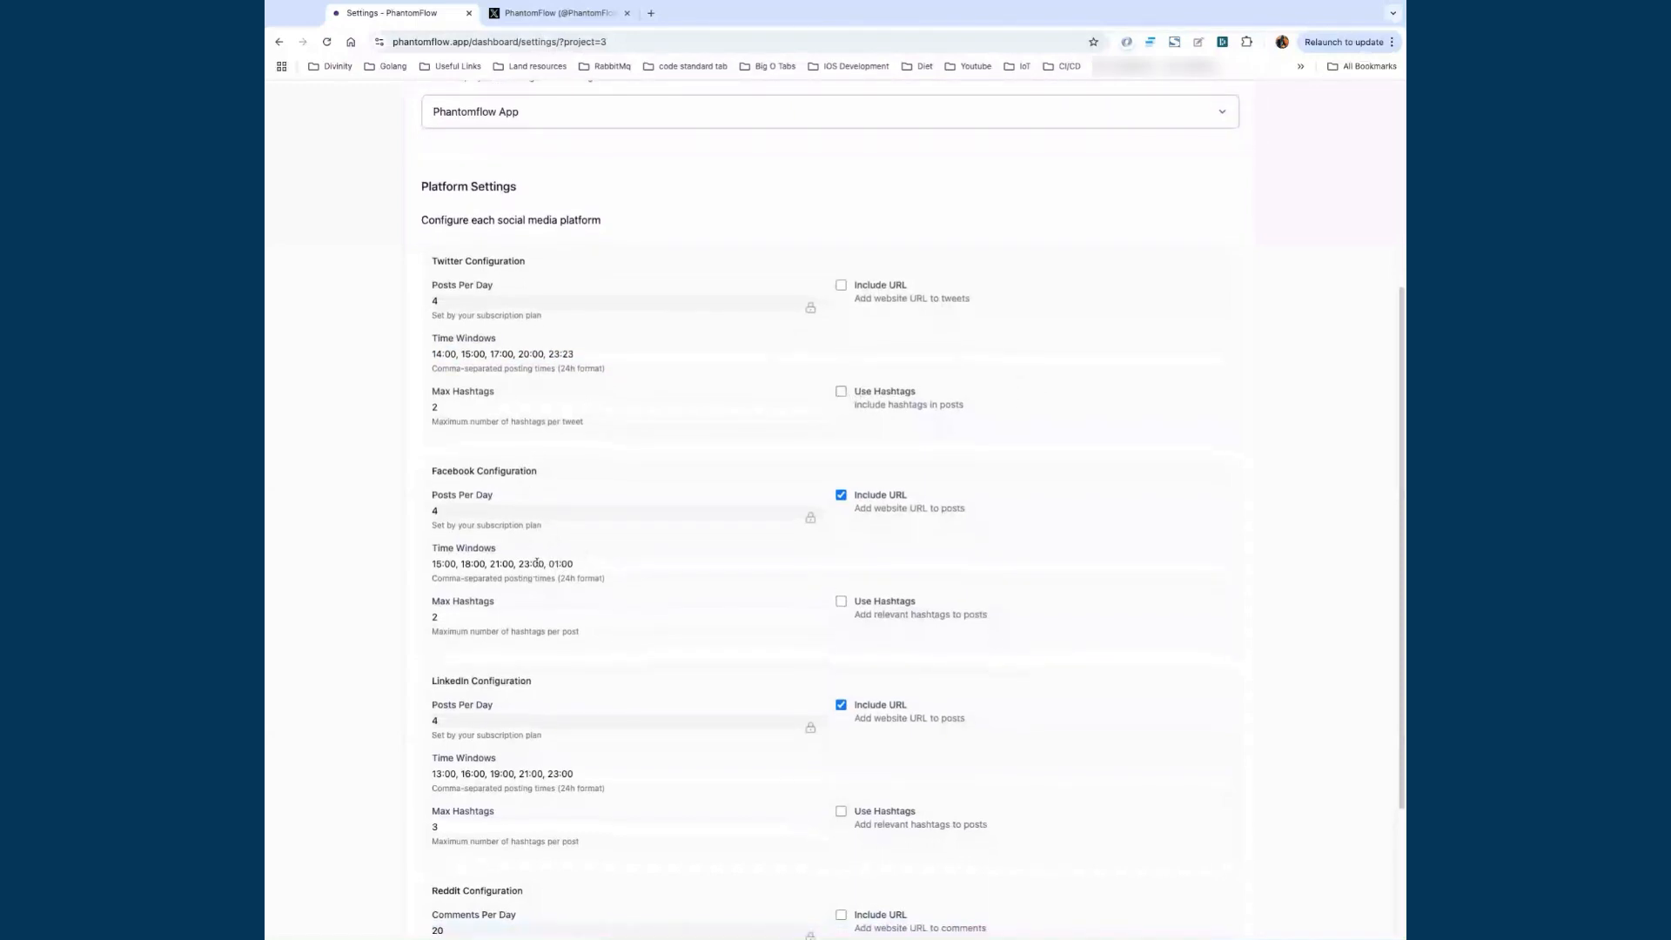
{"action": "left_click", "coordinate": [545, 564]}
{"action": "left_click", "coordinate": [542, 564]}
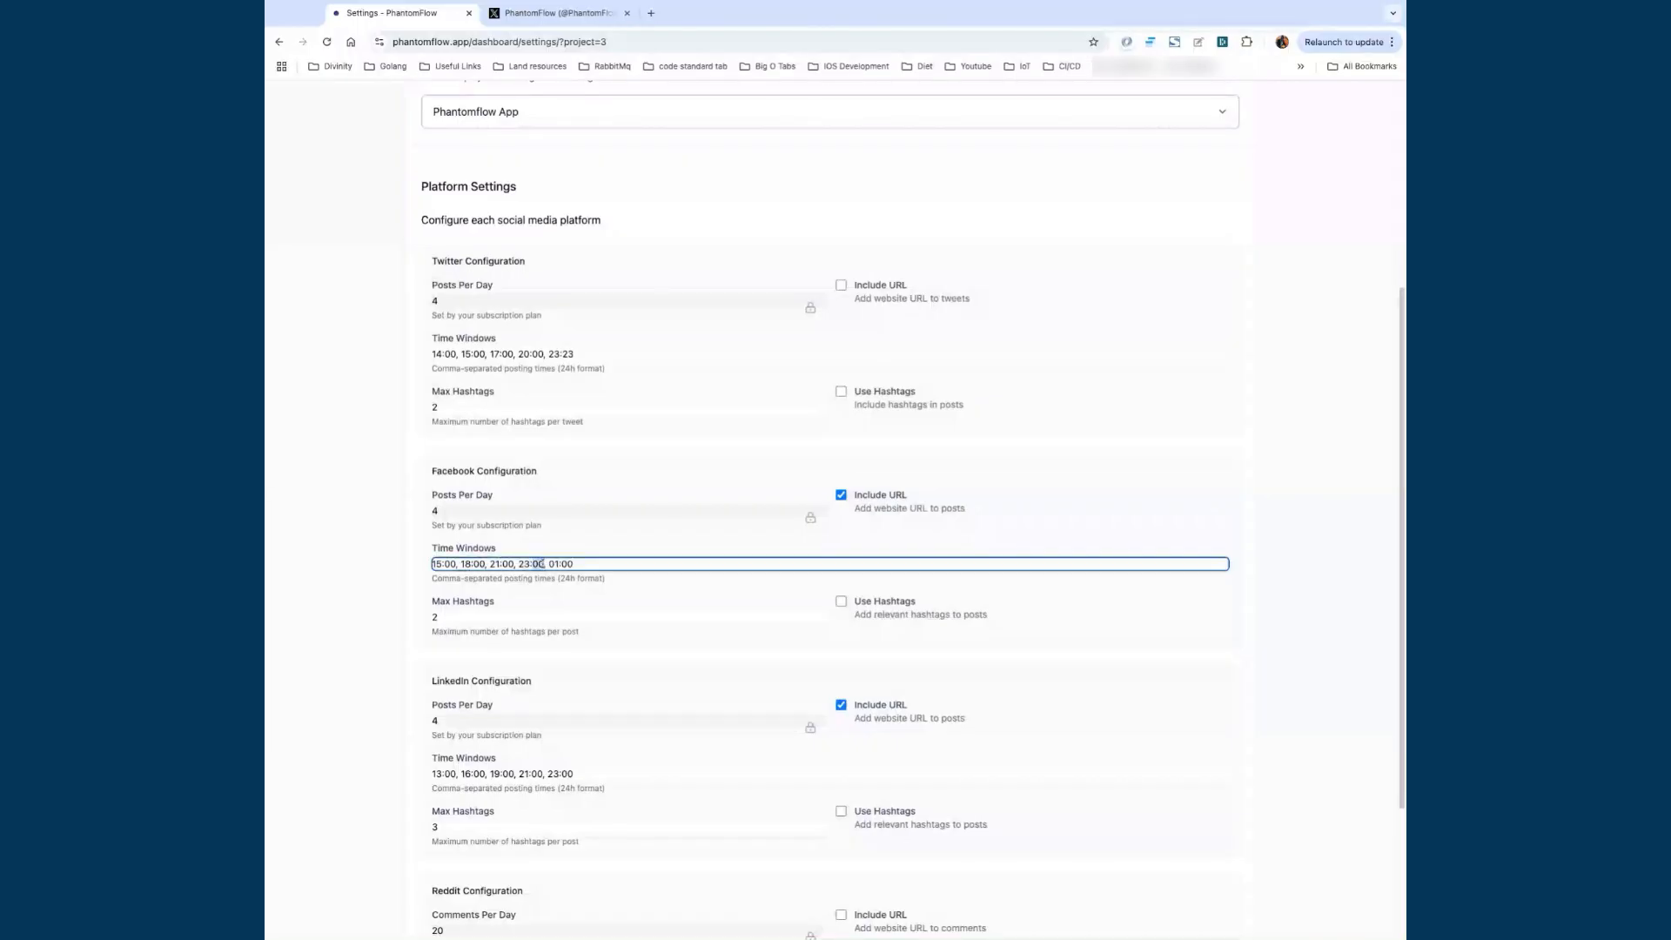
{"action": "key", "text": "BackSpace"}
{"action": "key", "text": "BackSpace"}
{"action": "type", "text": "24"}
{"action": "key", "text": "BackSpace"}
{"action": "key", "text": "BackSpace"}
{"action": "key", "text": "BackSpace"}
{"action": "key", "text": "BackSpace"}
{"action": "key", "text": "BackSpace"}
{"action": "key", "text": "BackSpace"}
{"action": "key", "text": "BackSpace"}
Step: Change the LinkedIn time windows to 13:00, 16:00, 19:00, 22:25
{"action": "scroll", "coordinate": [686, 780], "scroll_direction": "down", "scroll_amount": 1}
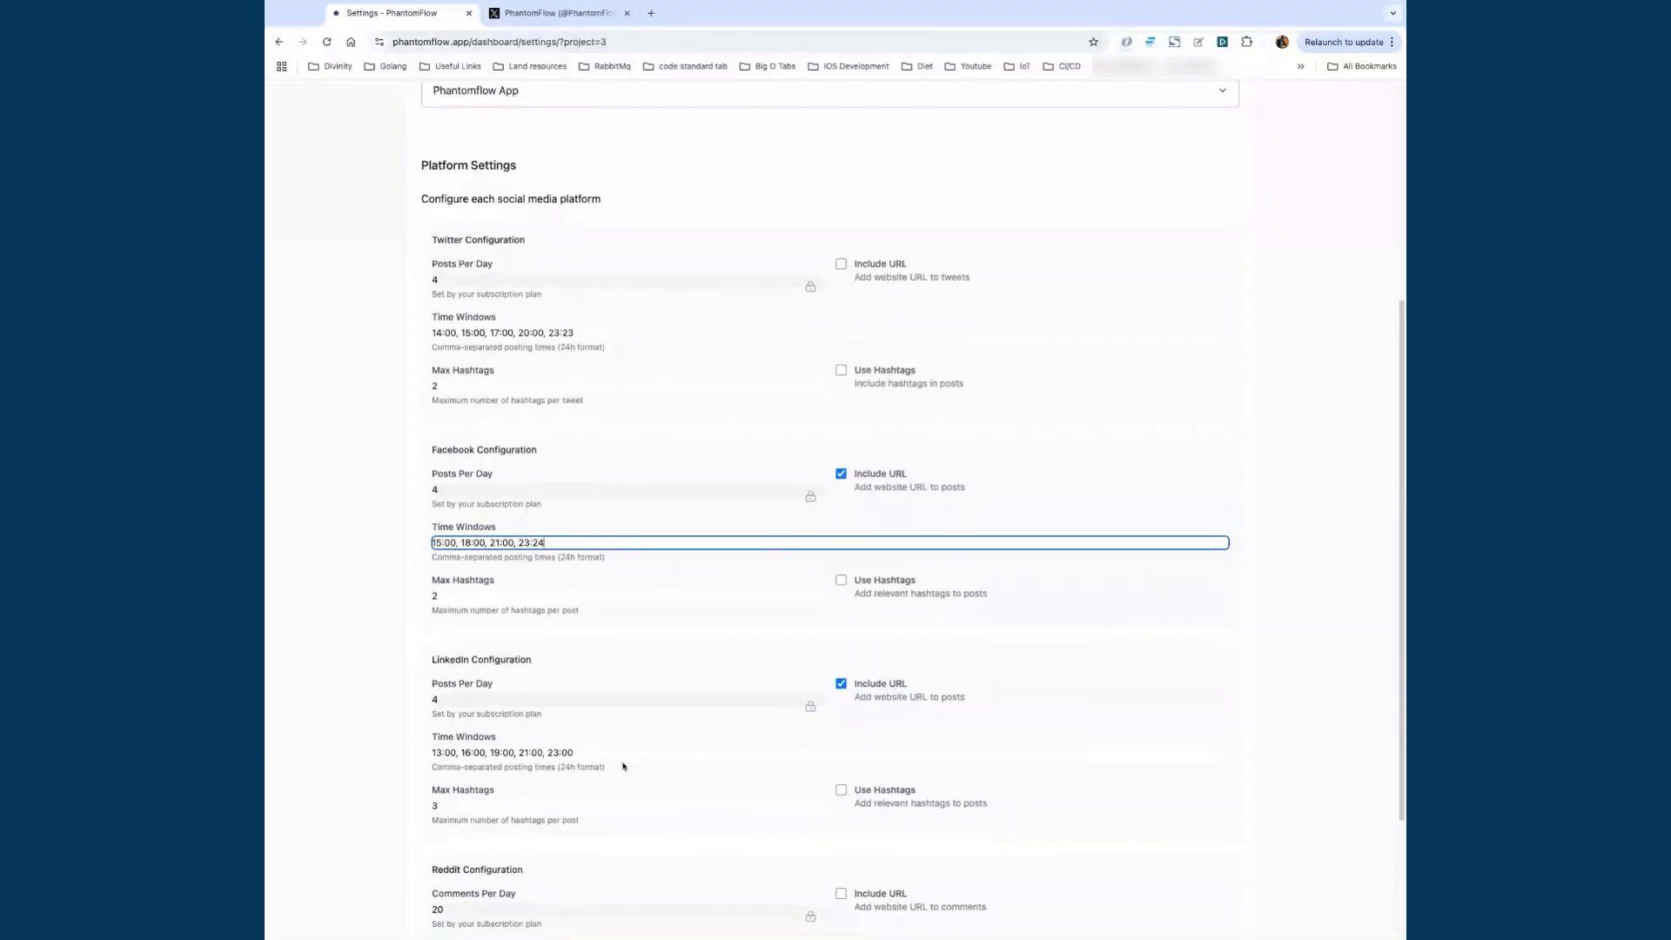
{"action": "left_click", "coordinate": [527, 753]}
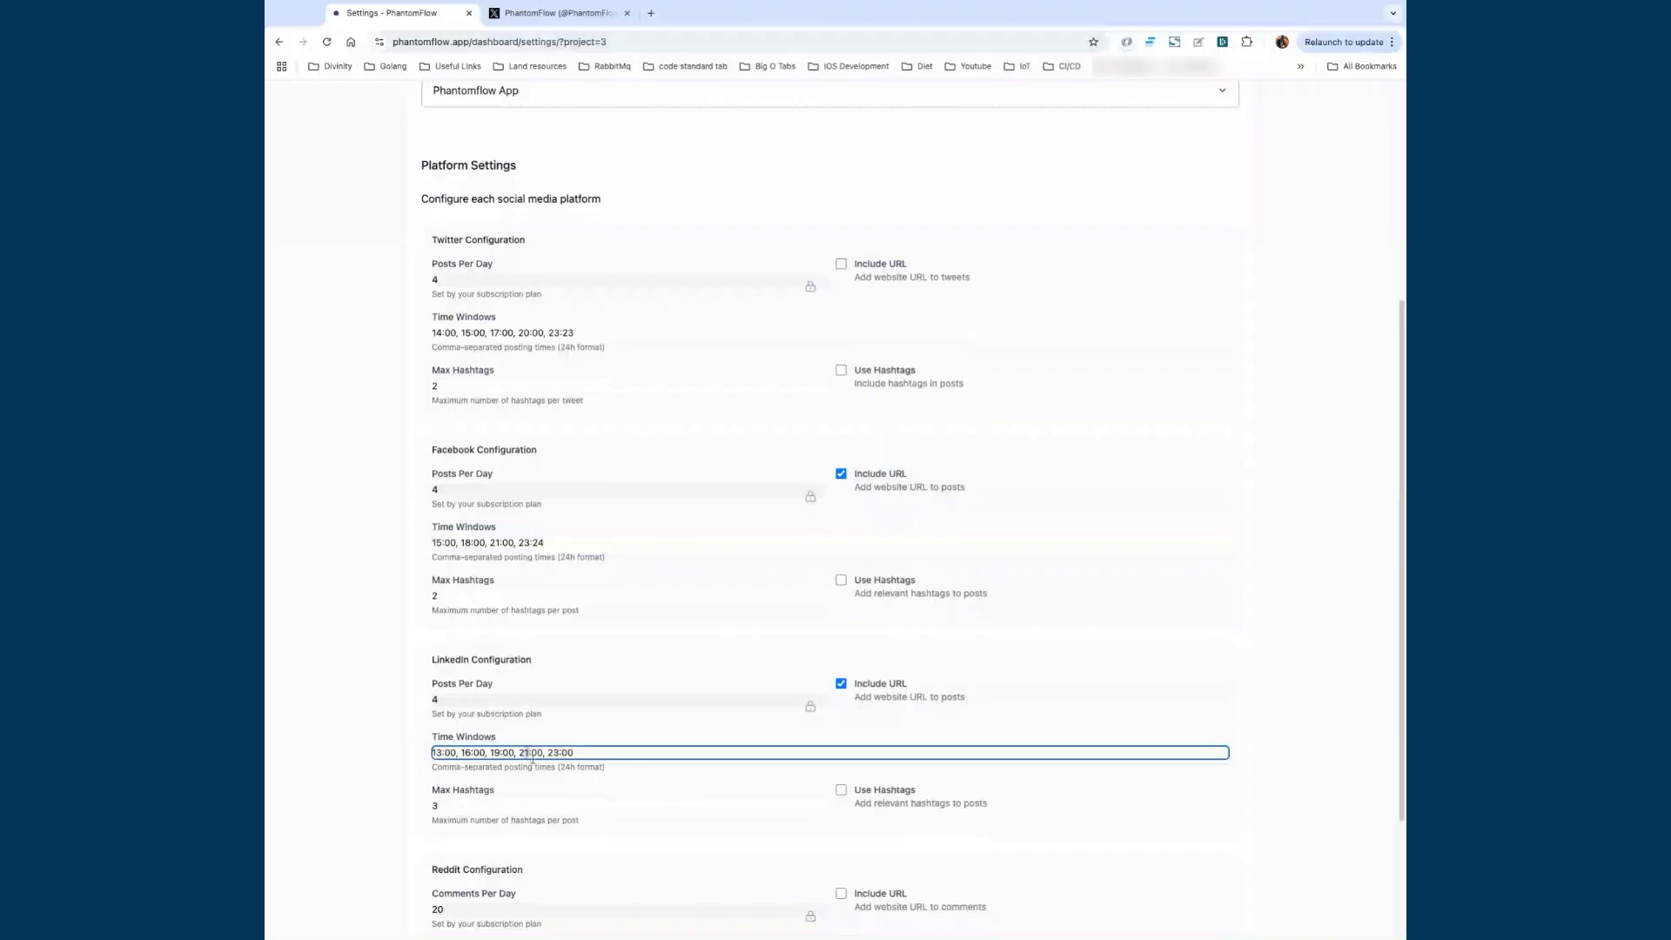
{"action": "key", "text": "BackSpace"}
{"action": "type", "text": "2"}
{"action": "left_click", "coordinate": [545, 753]}
{"action": "key", "text": "BackSpace"}
{"action": "key", "text": "BackSpace"}
{"action": "type", "text": "25"}
{"action": "key", "text": "alt+shift+Right"}
{"action": "key", "text": "alt+shift+Right"}
{"action": "key", "text": "BackSpace"}
Step: Enable hashtags for both Facebook and LinkedIn posts
{"action": "scroll", "coordinate": [528, 770], "scroll_direction": "down", "scroll_amount": 3}
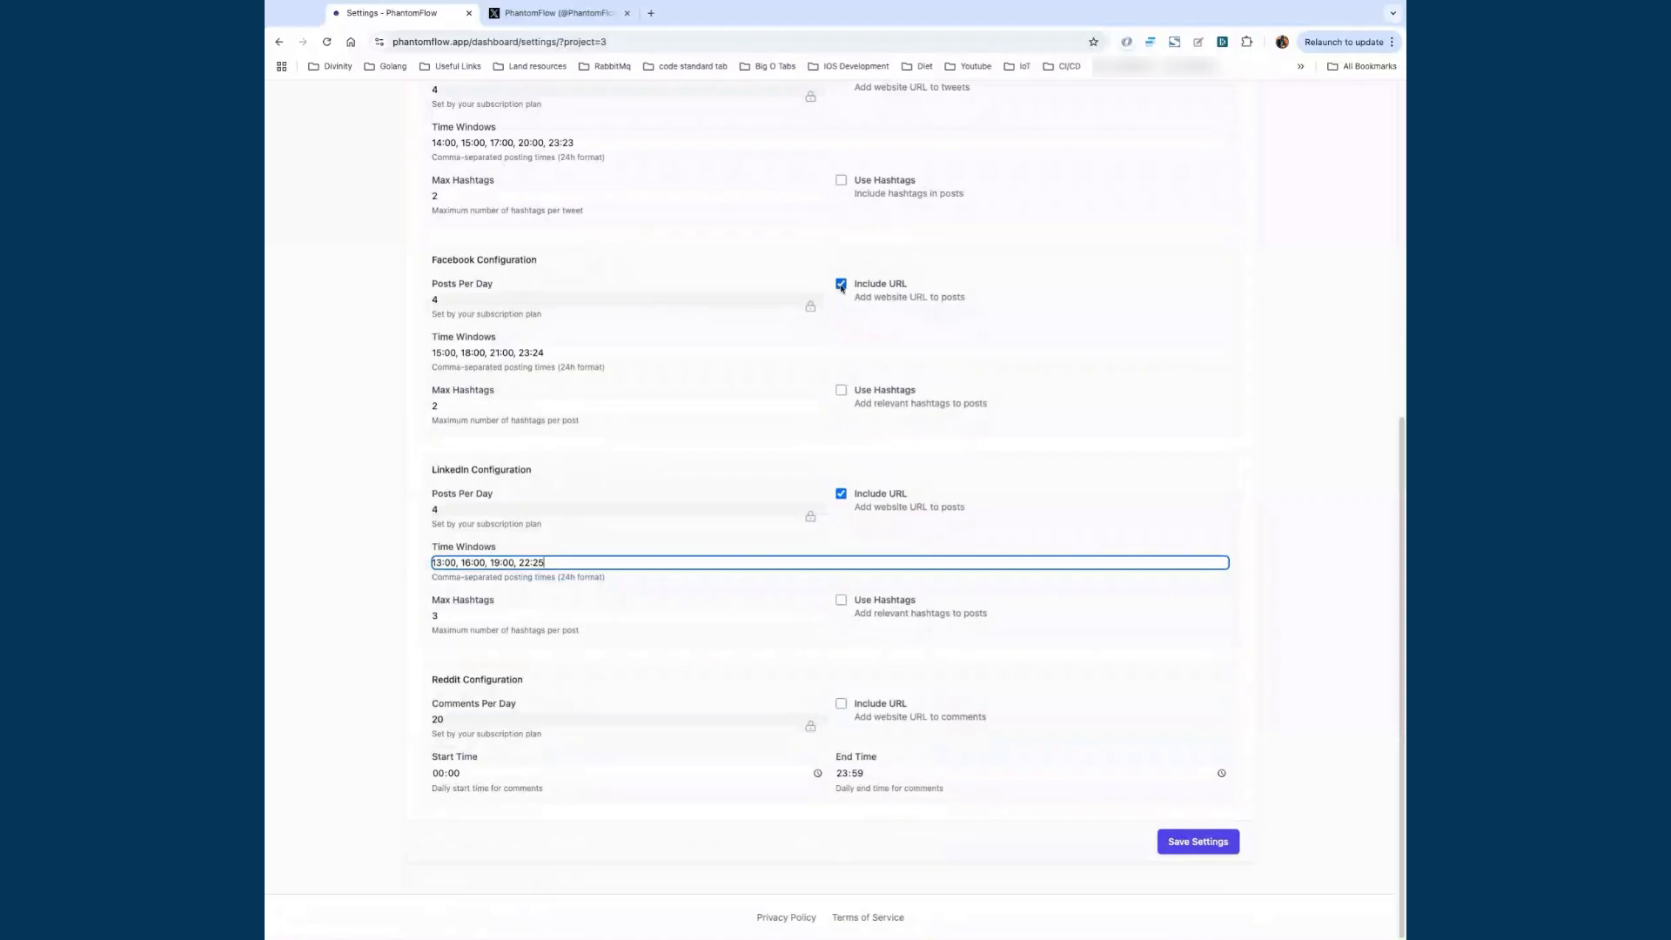
{"action": "left_click", "coordinate": [841, 391]}
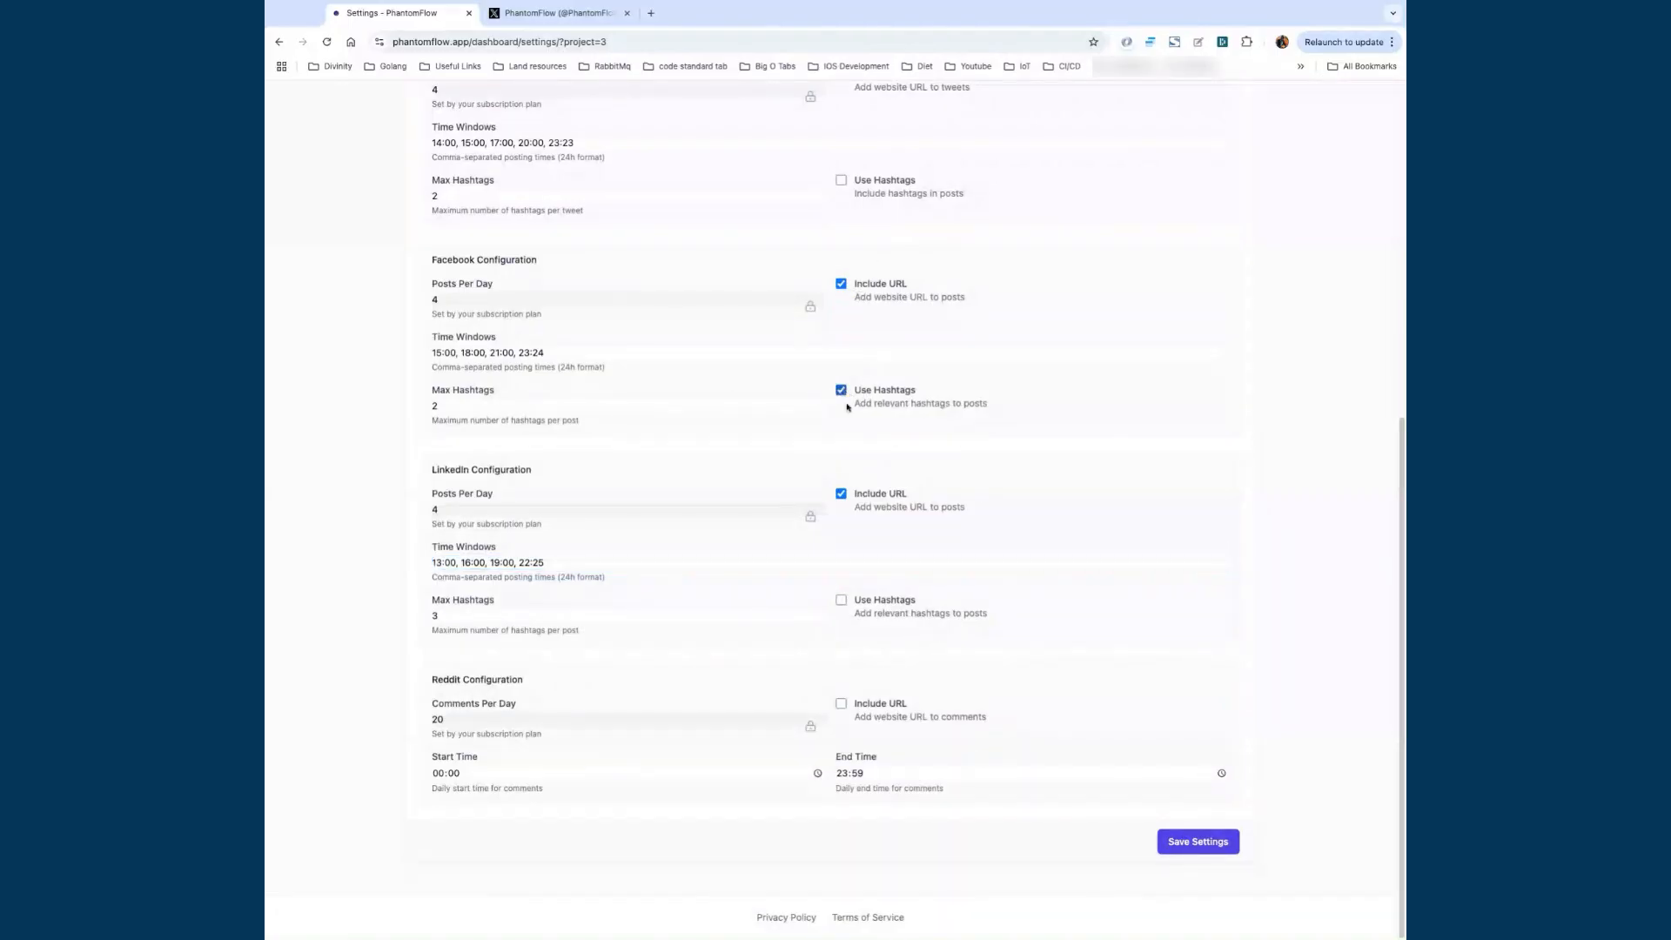
{"action": "left_click", "coordinate": [840, 600]}
Step: Look over the content rules, the safety settings and the completed basic settings
{"action": "scroll", "coordinate": [852, 315], "scroll_direction": "up", "scroll_amount": 5}
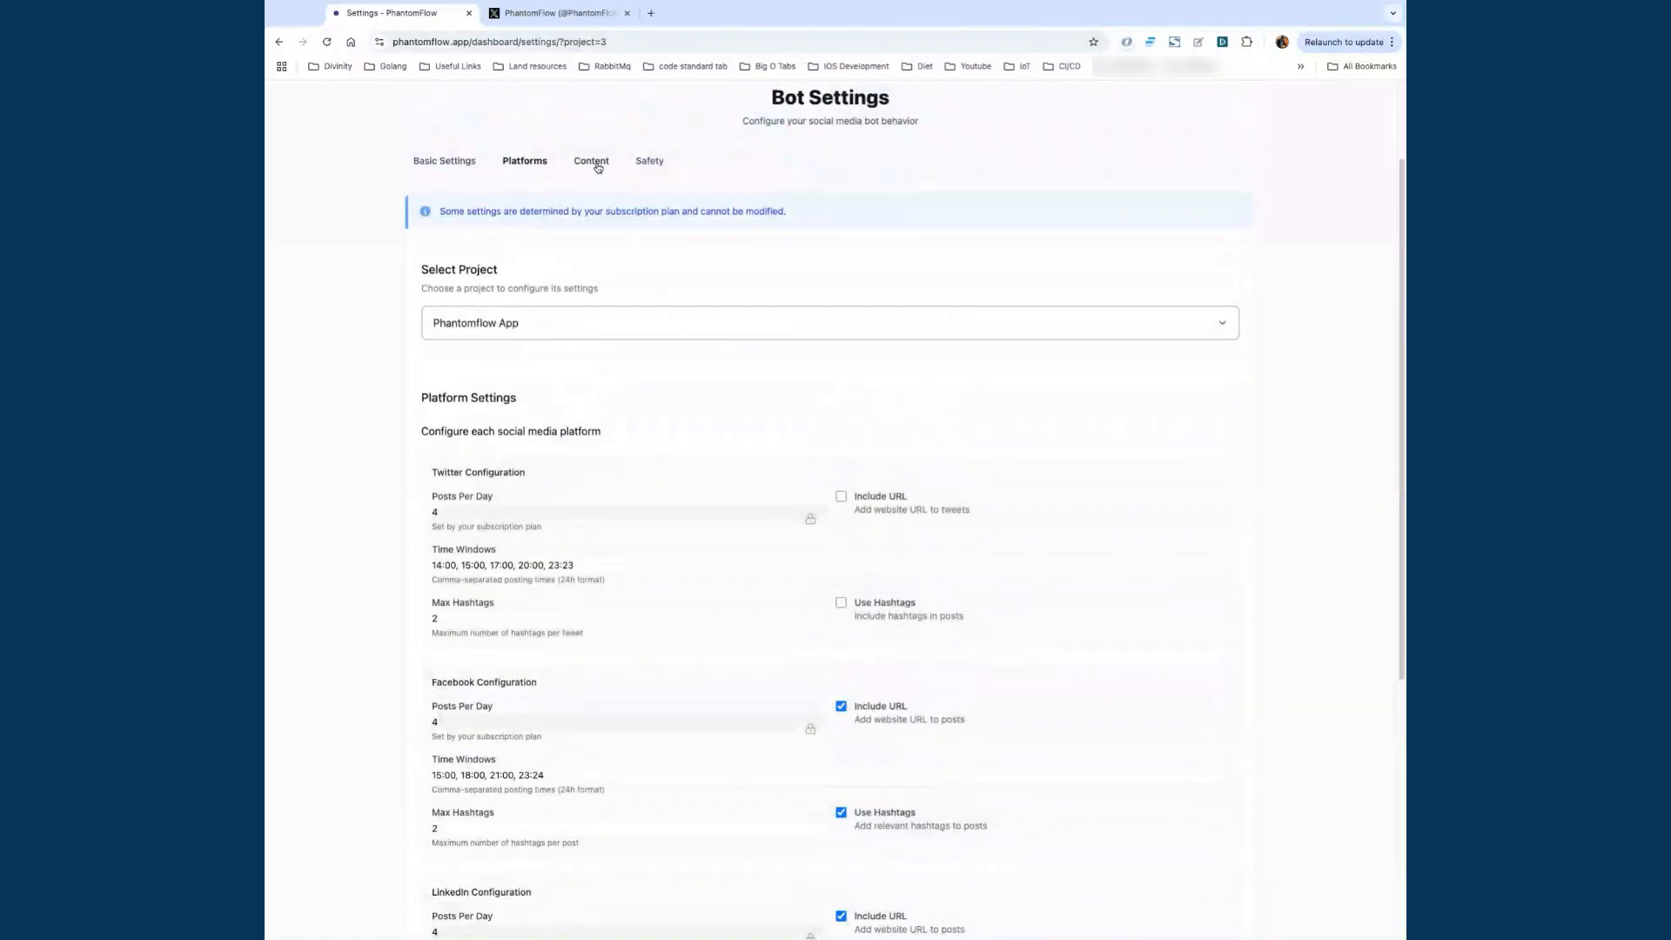
{"action": "left_click", "coordinate": [594, 164]}
{"action": "left_click", "coordinate": [648, 164]}
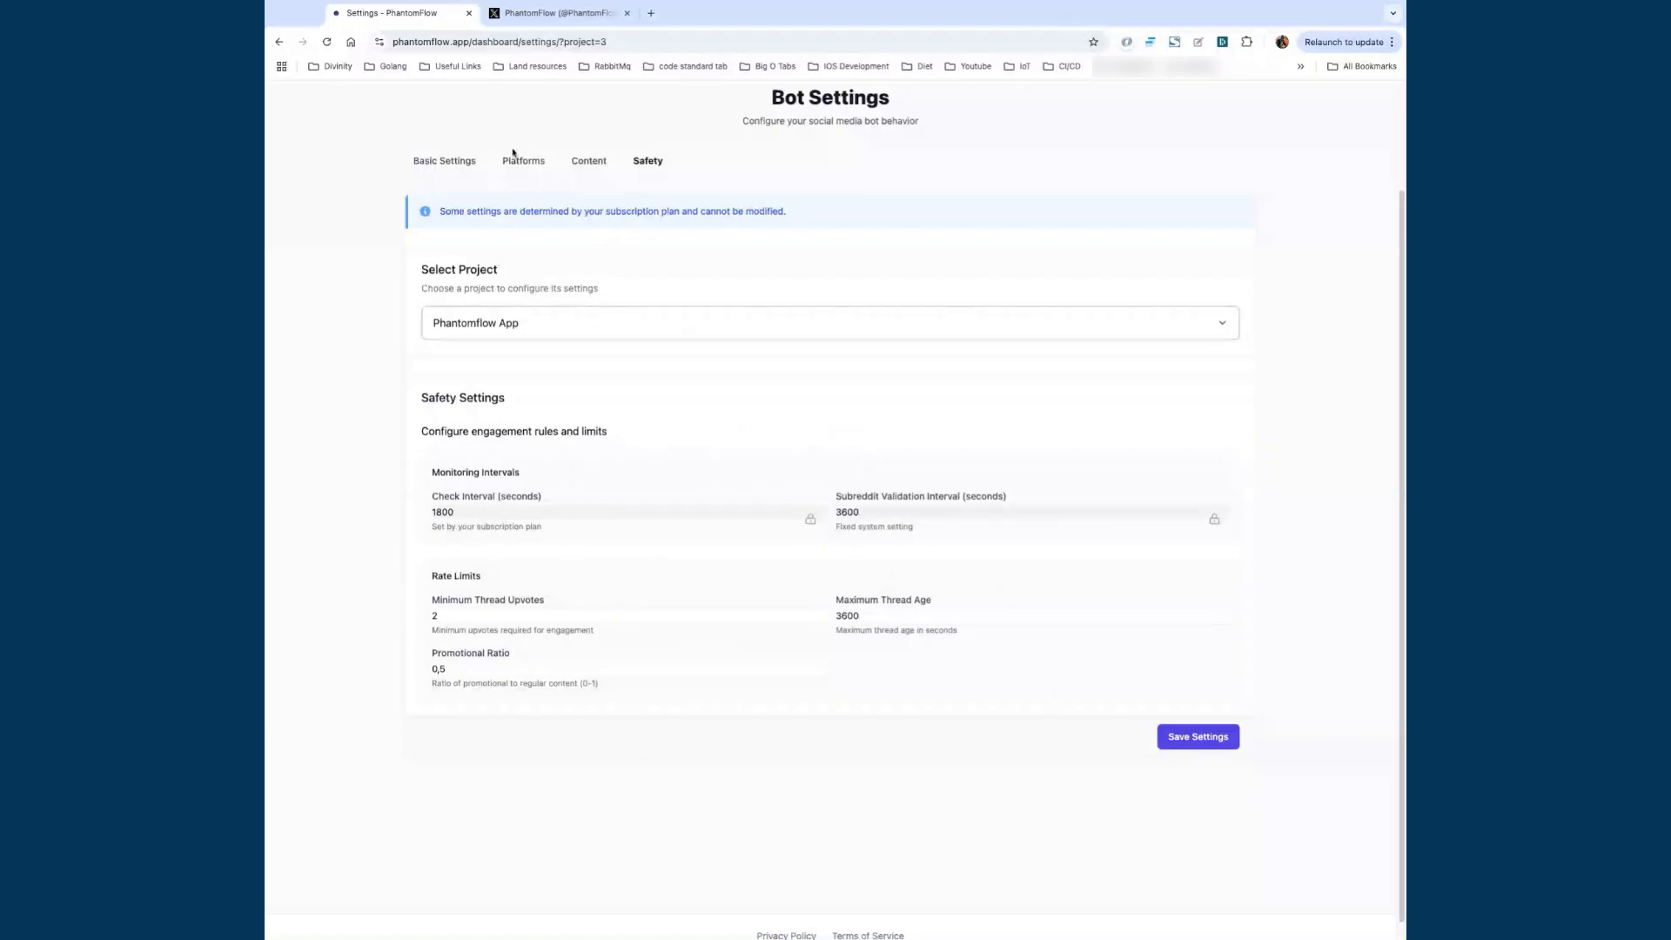
{"action": "left_click", "coordinate": [442, 163]}
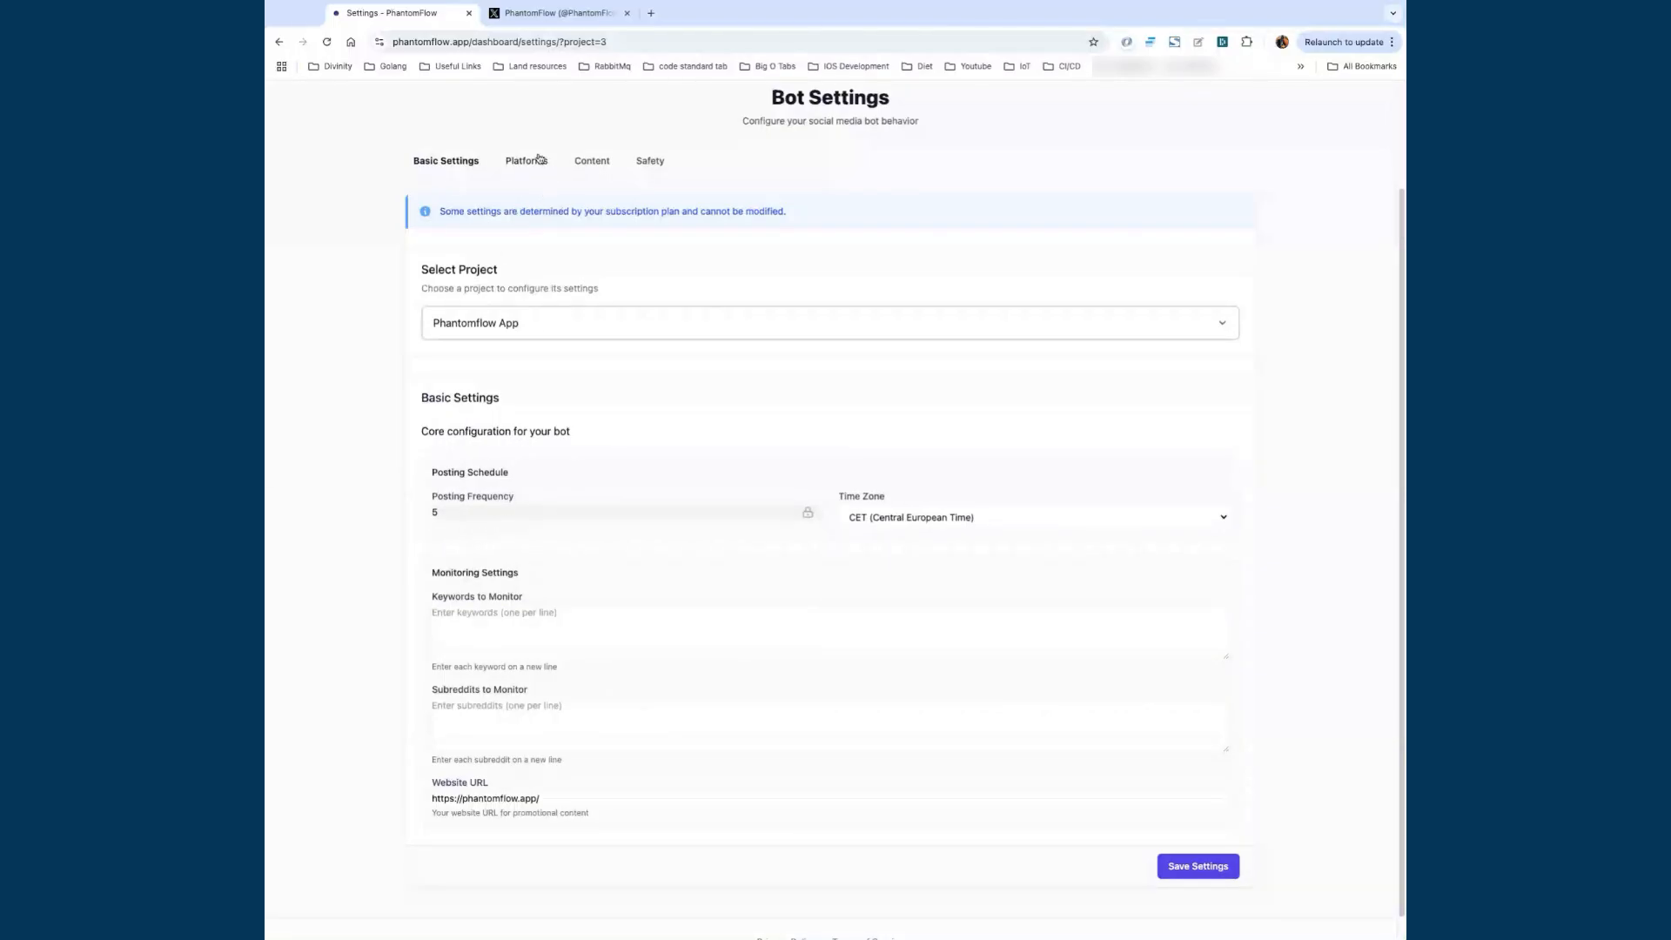
Step: Remove the 20:00 posting time from the Twitter time windows, leaving 14:00, 15:00, 17:00, 23:23
{"action": "left_click", "coordinate": [538, 163]}
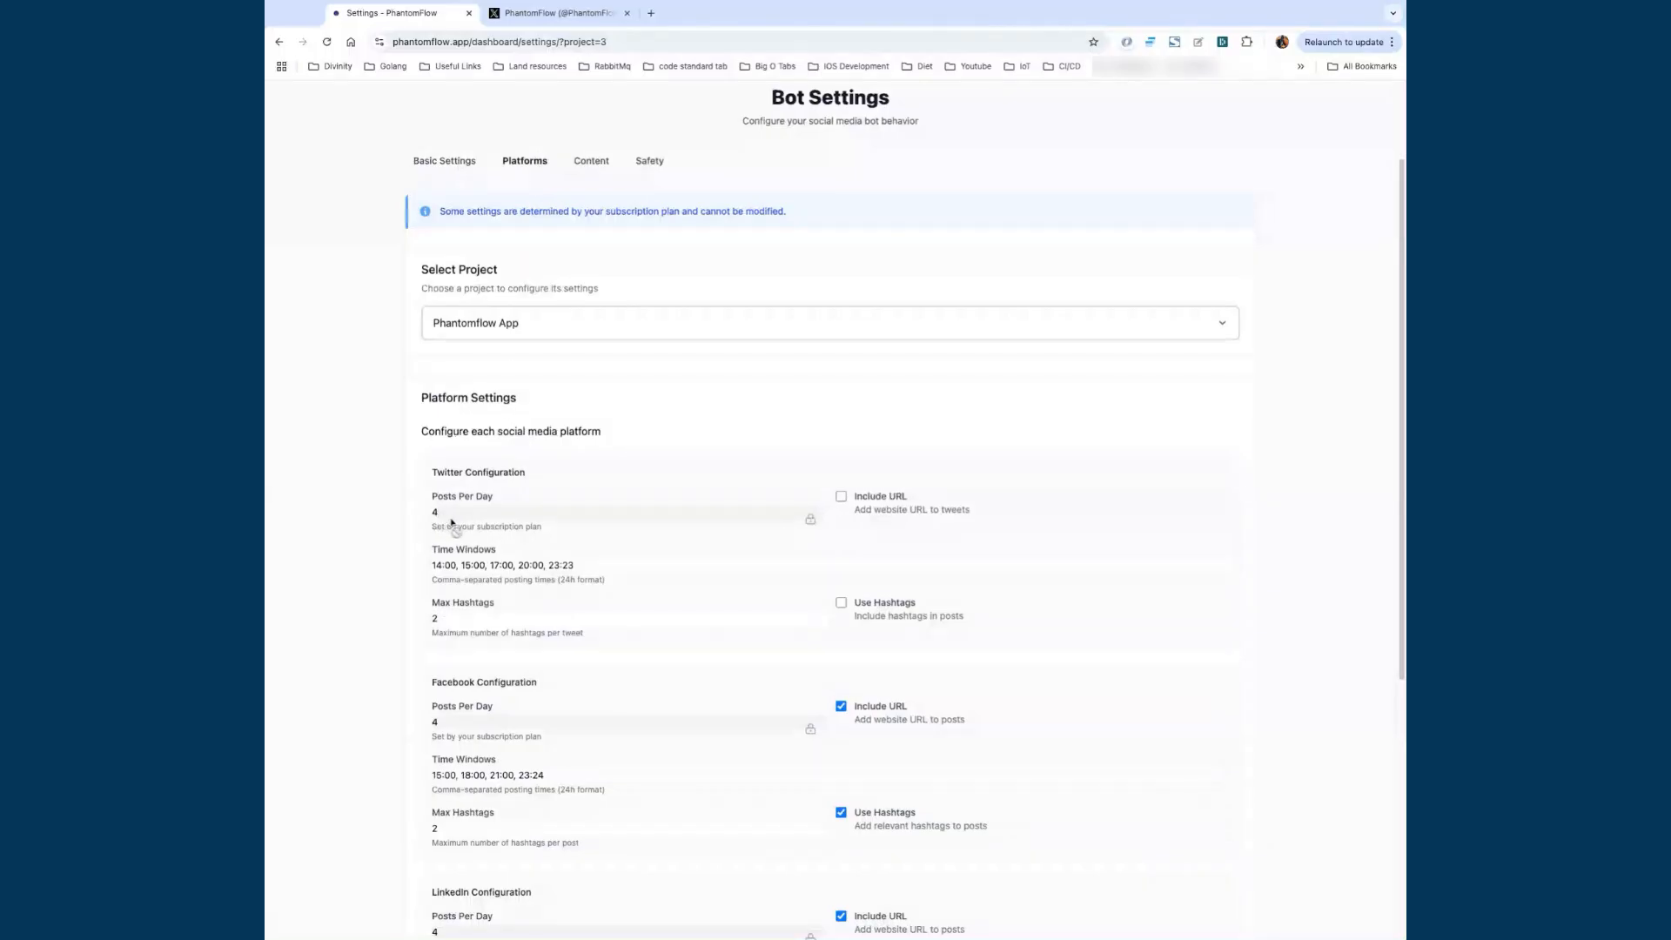
{"action": "left_click", "coordinate": [548, 566]}
{"action": "key", "text": "ctrl+shift+Left"}
{"action": "key", "text": "ctrl+shift+Left"}
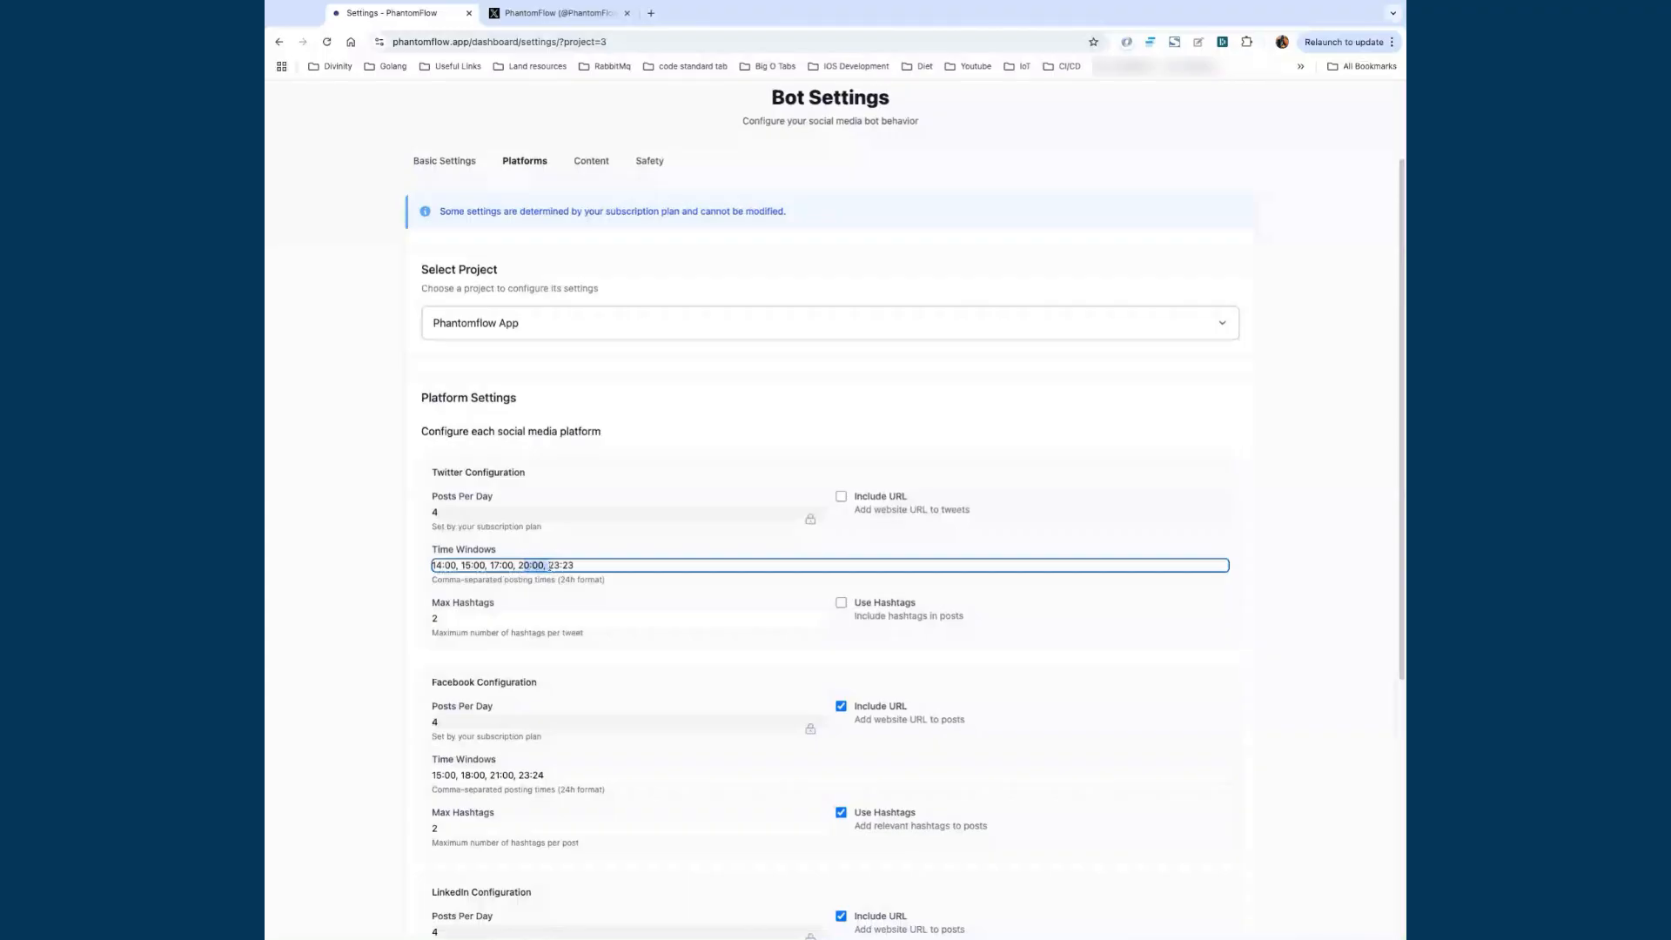
{"action": "key", "text": "Left"}
{"action": "key", "text": "shift+Right"}
{"action": "key", "text": "shift+Right"}
{"action": "key", "text": "shift+Right"}
{"action": "key", "text": "shift+Right"}
{"action": "key", "text": "shift+Right"}
{"action": "key", "text": "BackSpace"}
{"action": "key", "text": "Delete"}
{"action": "key", "text": "Delete"}
Step: Save the bot settings and dismiss the confirmation
{"action": "scroll", "coordinate": [1048, 653], "scroll_direction": "down", "scroll_amount": 5}
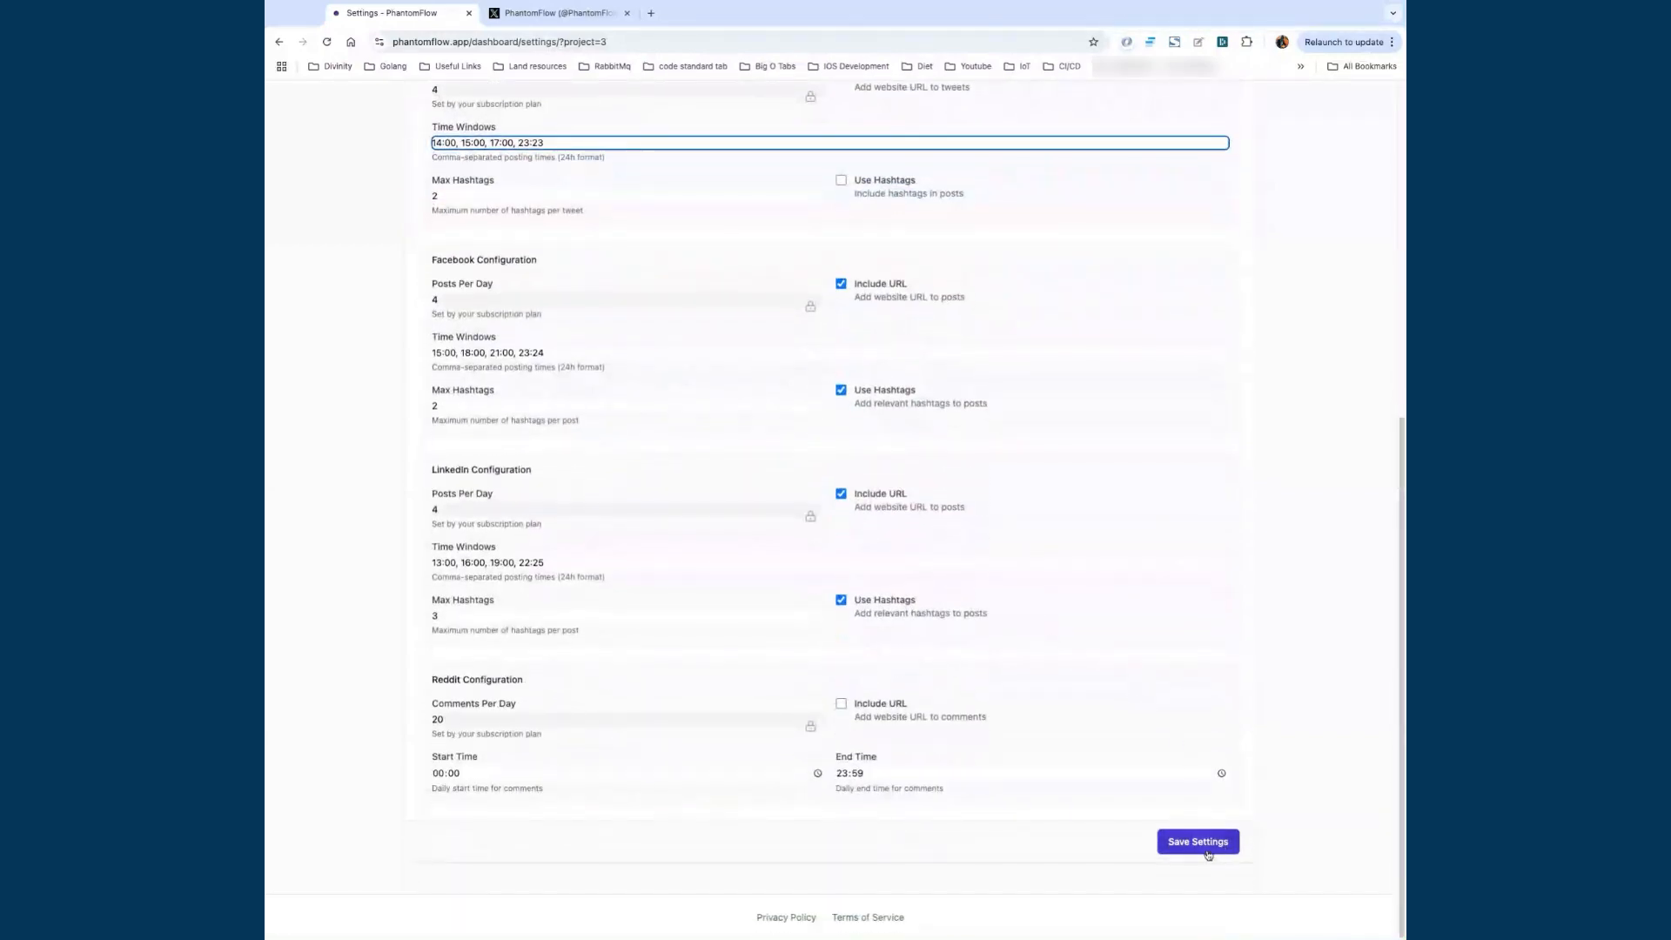
{"action": "left_click", "coordinate": [1206, 849]}
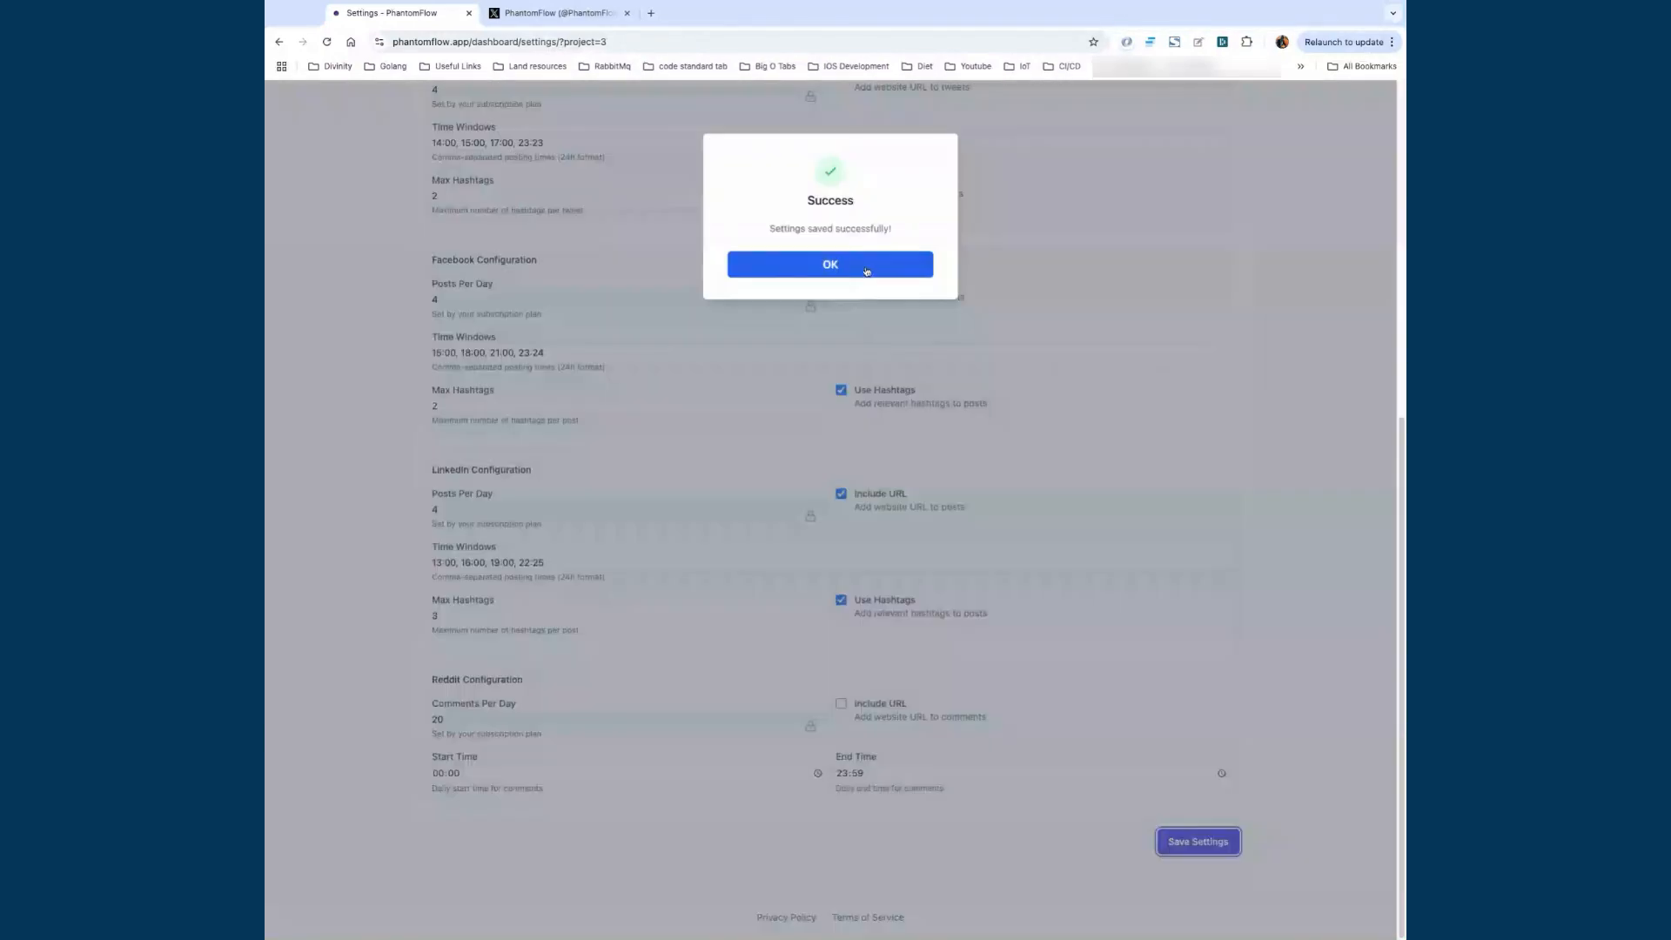
{"action": "left_click", "coordinate": [853, 265]}
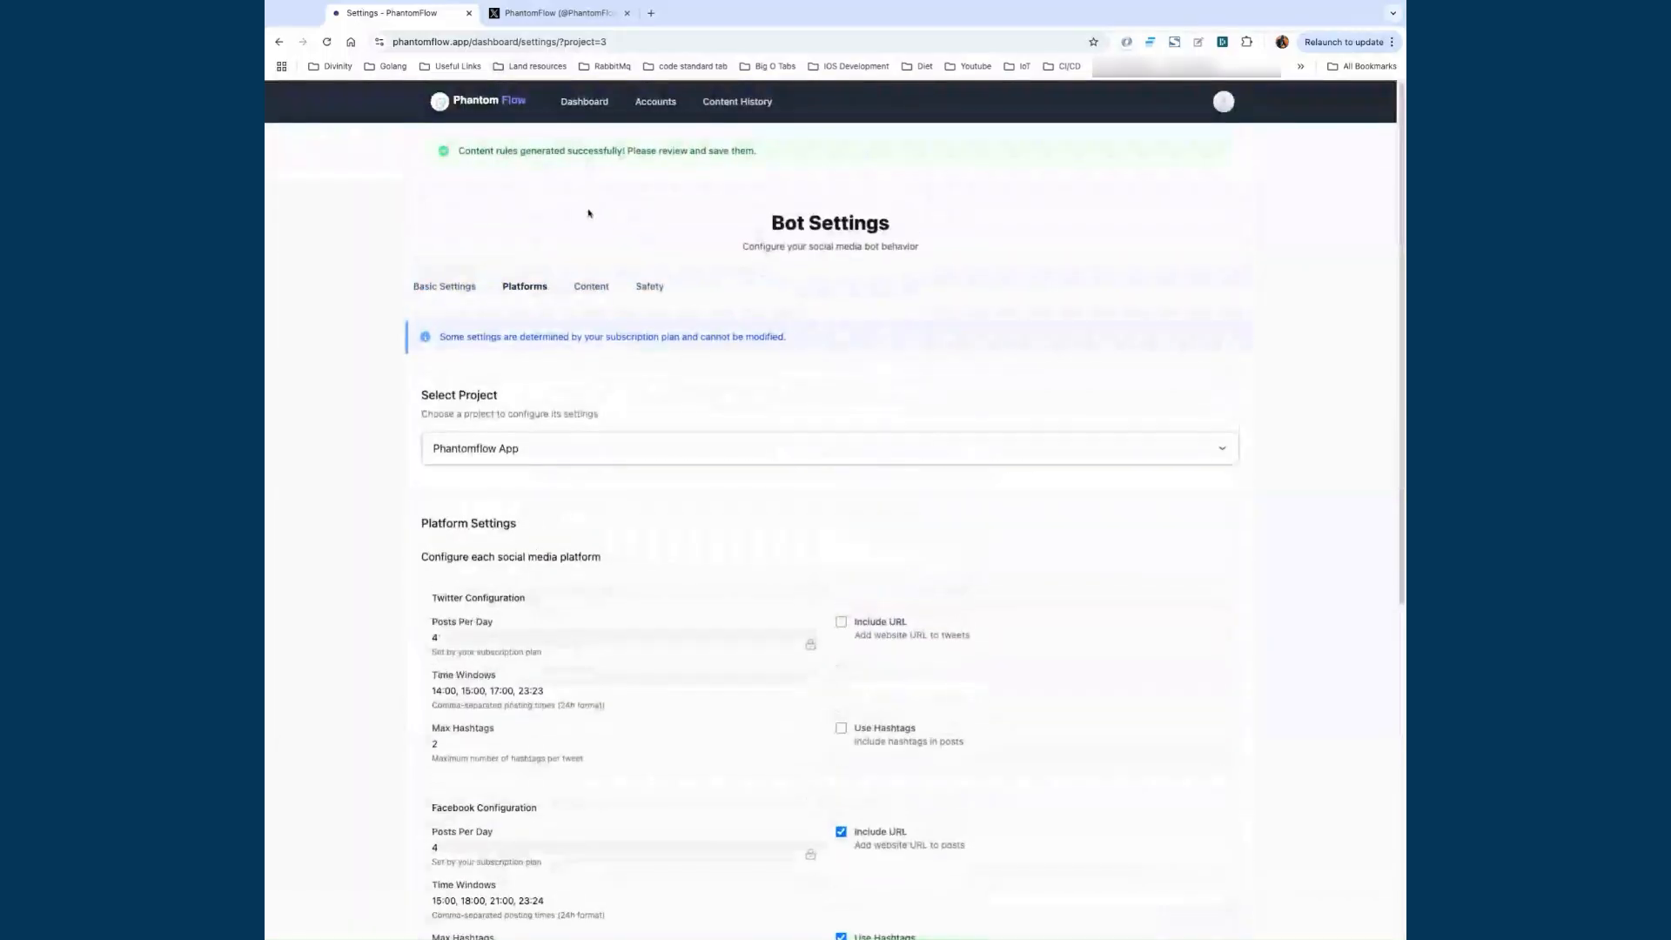
Step: Go to the dashboard and view the posting schedule for the Phantomflow App project
{"action": "left_click", "coordinate": [574, 104]}
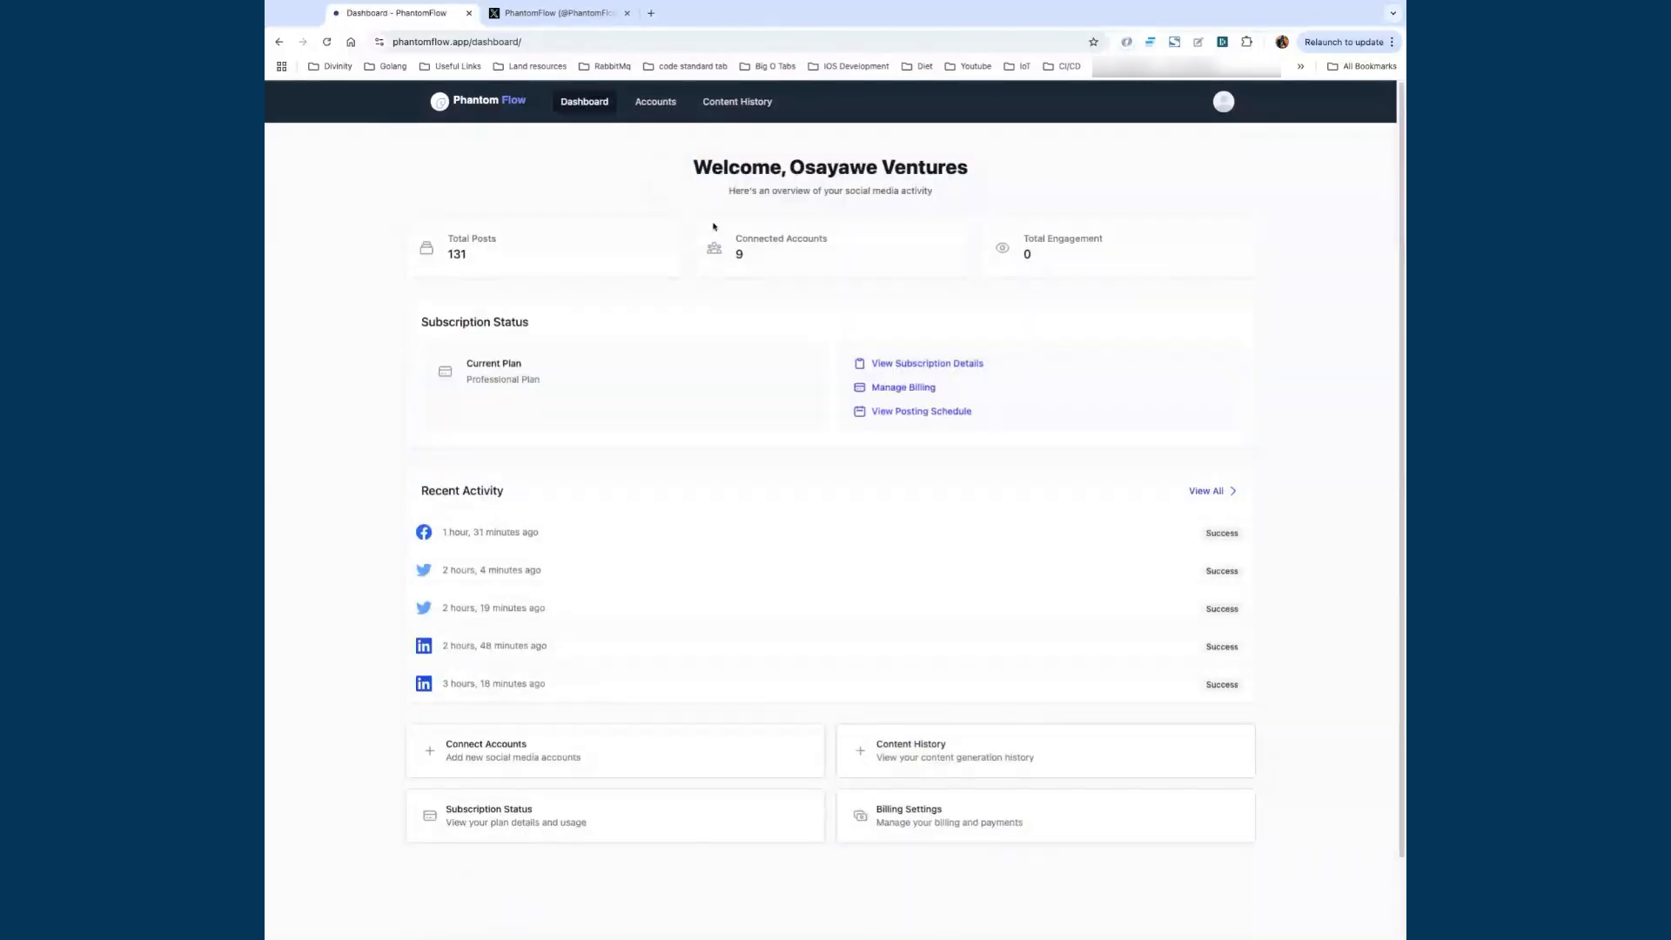
{"action": "double_click", "coordinate": [741, 255]}
{"action": "left_click", "coordinate": [911, 416]}
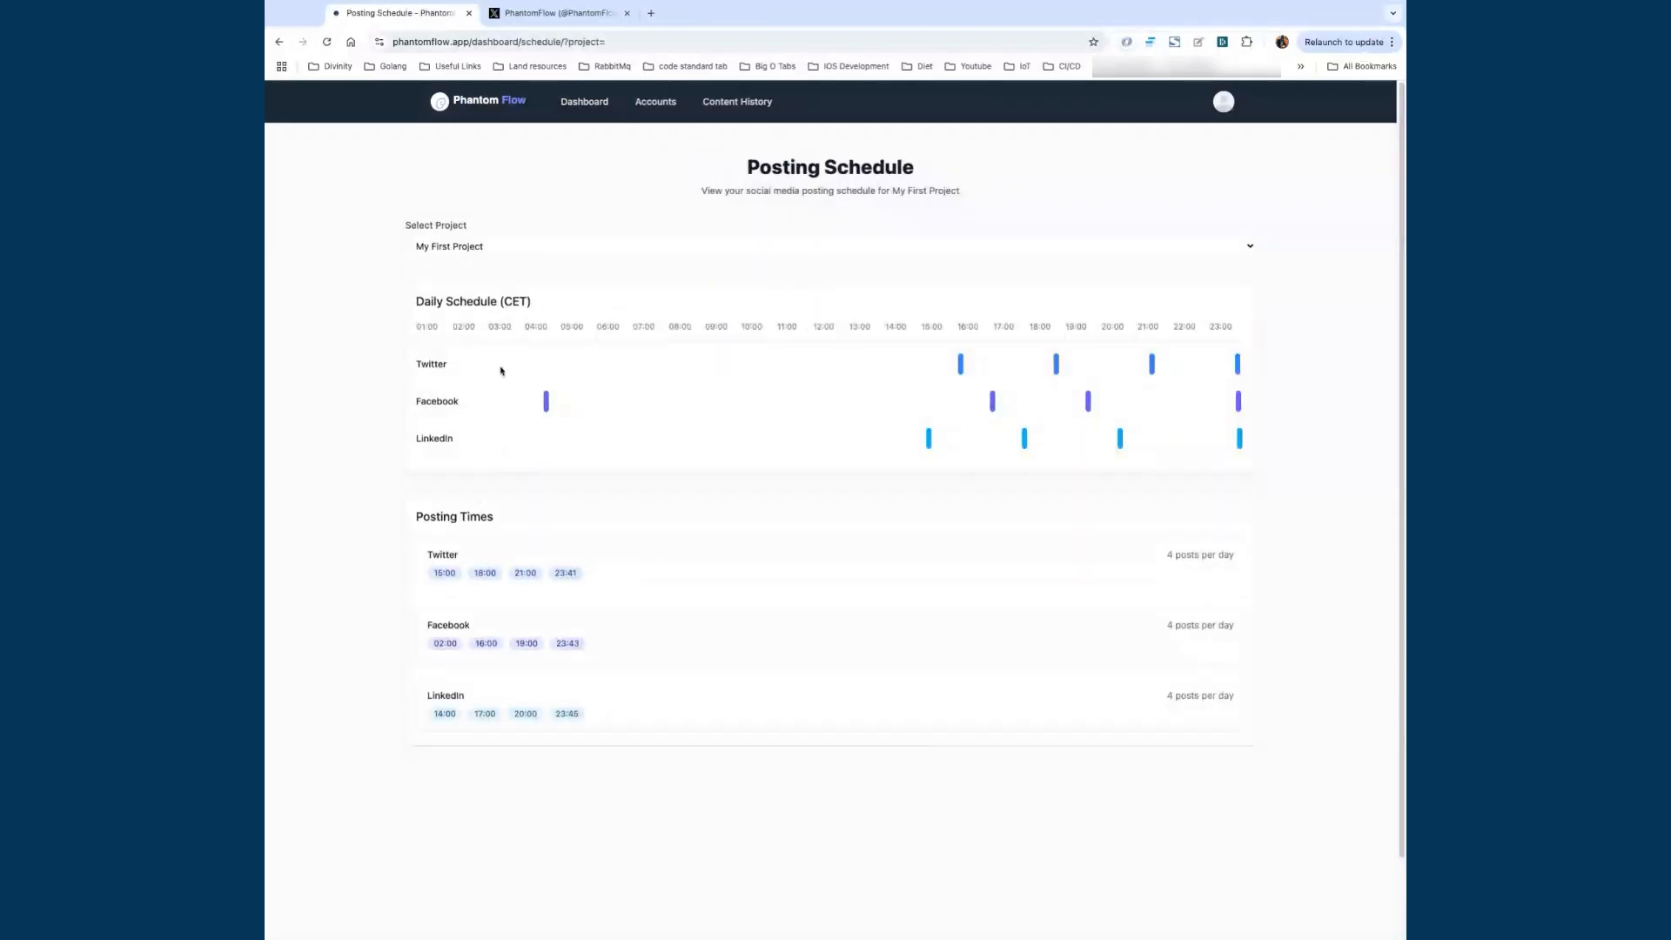
{"action": "left_click", "coordinate": [484, 248]}
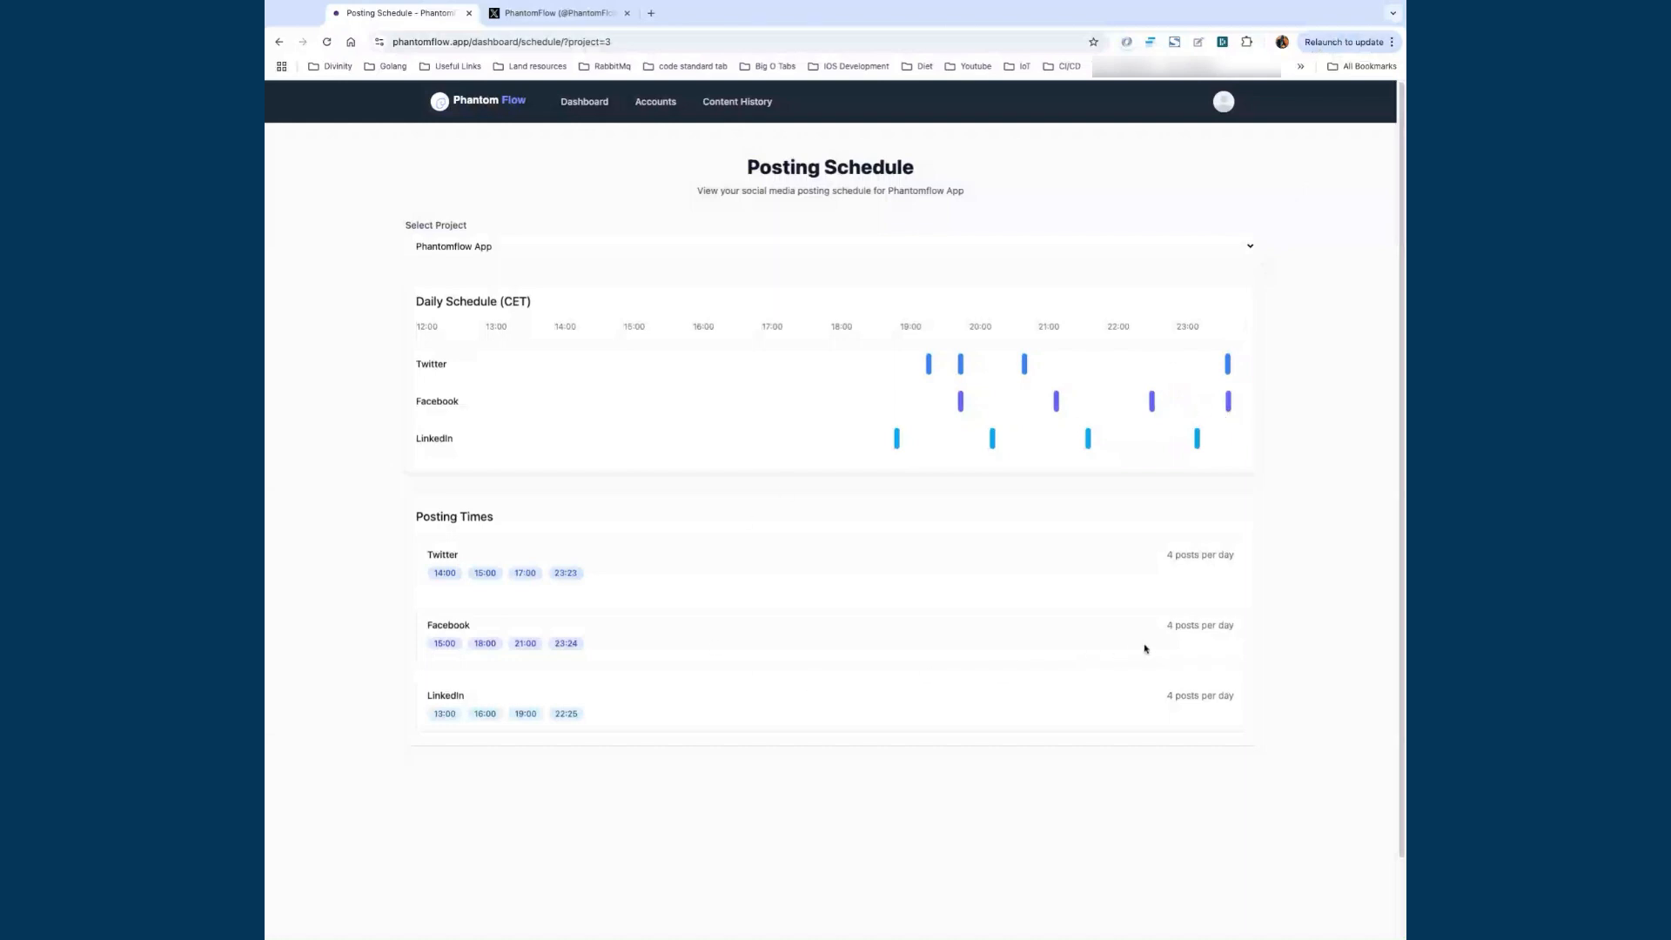
Step: Check the project's content history, then return to the Phantomflow App posting schedule
{"action": "left_click", "coordinate": [759, 106]}
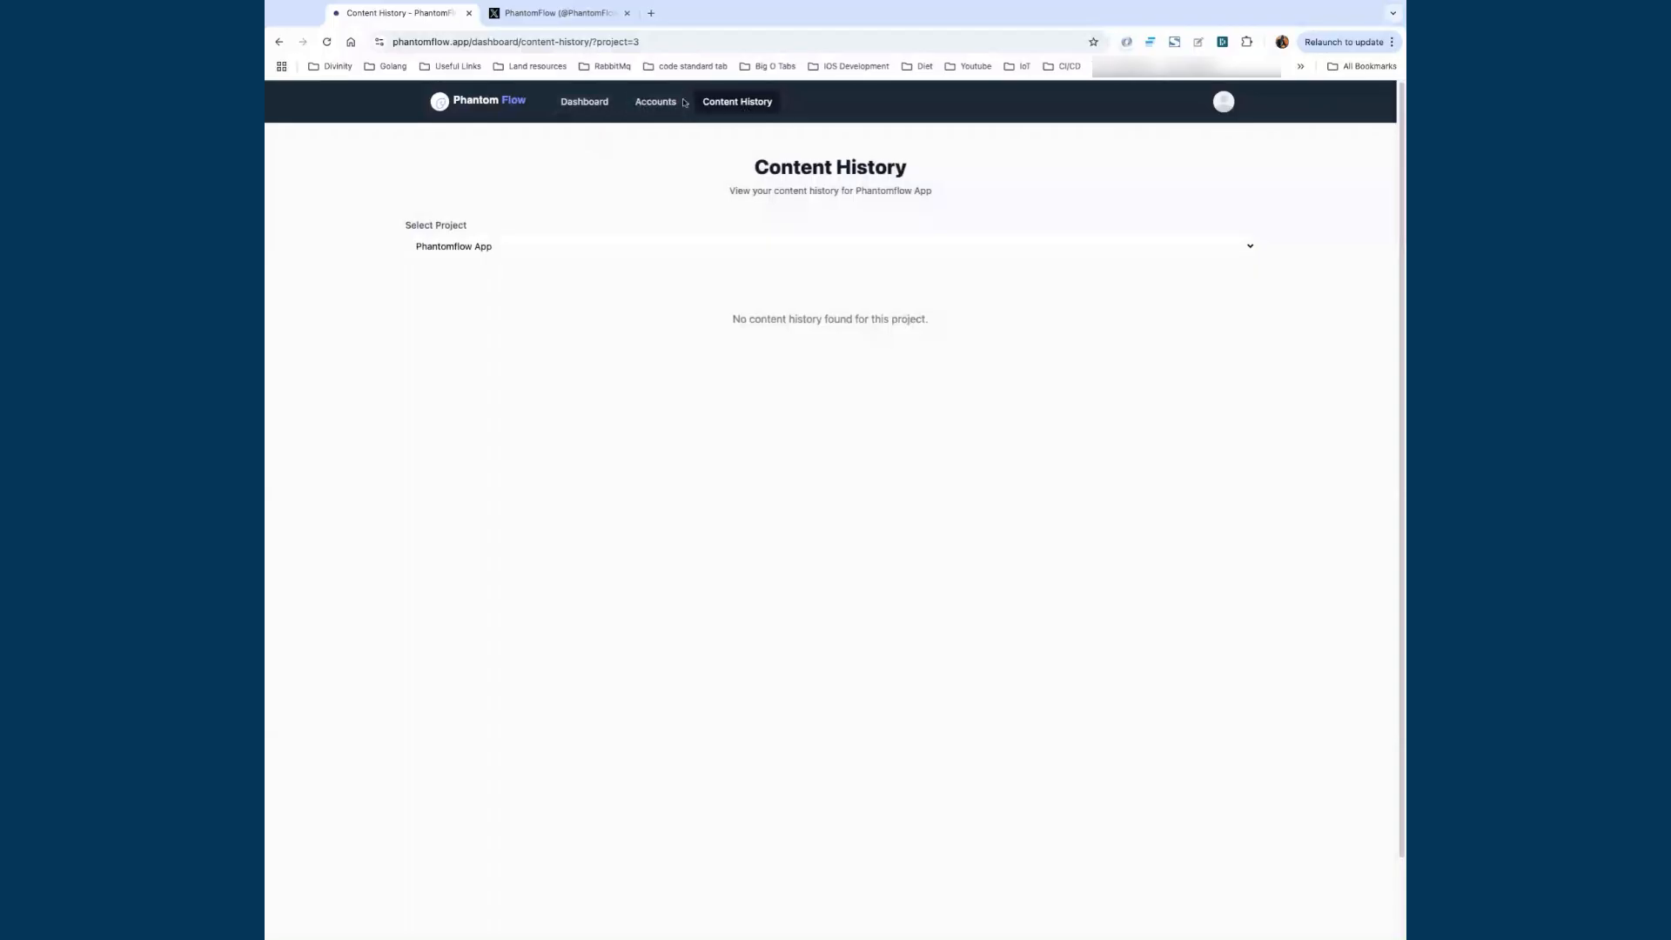
{"action": "left_click", "coordinate": [584, 101]}
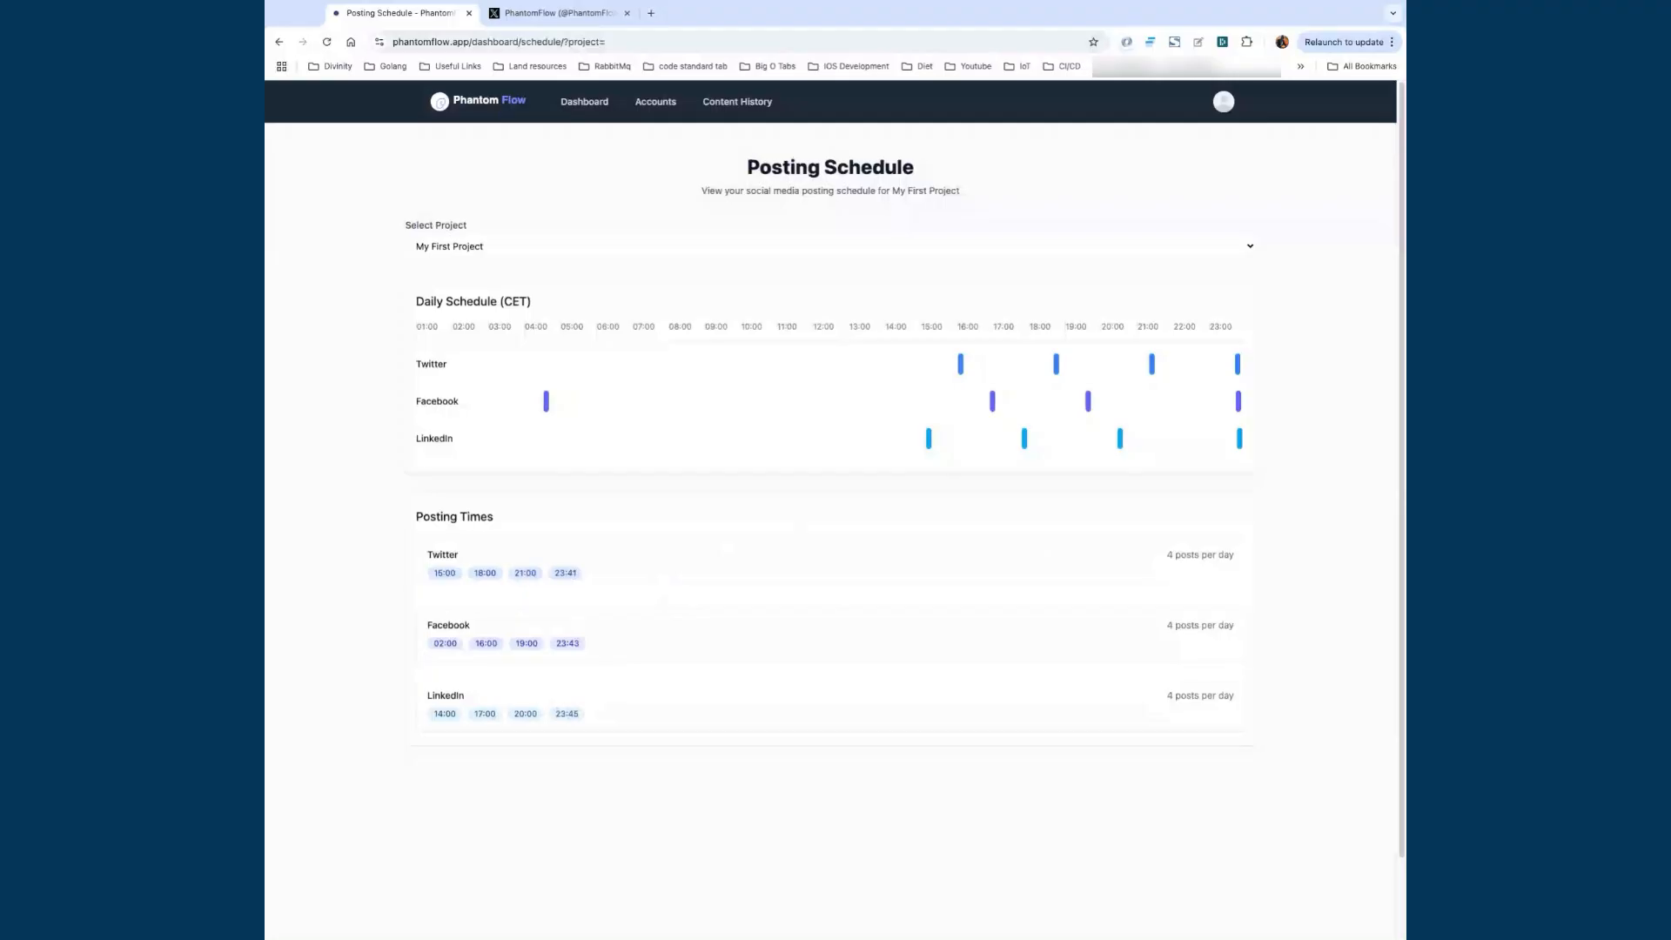
{"action": "left_click", "coordinate": [534, 585]}
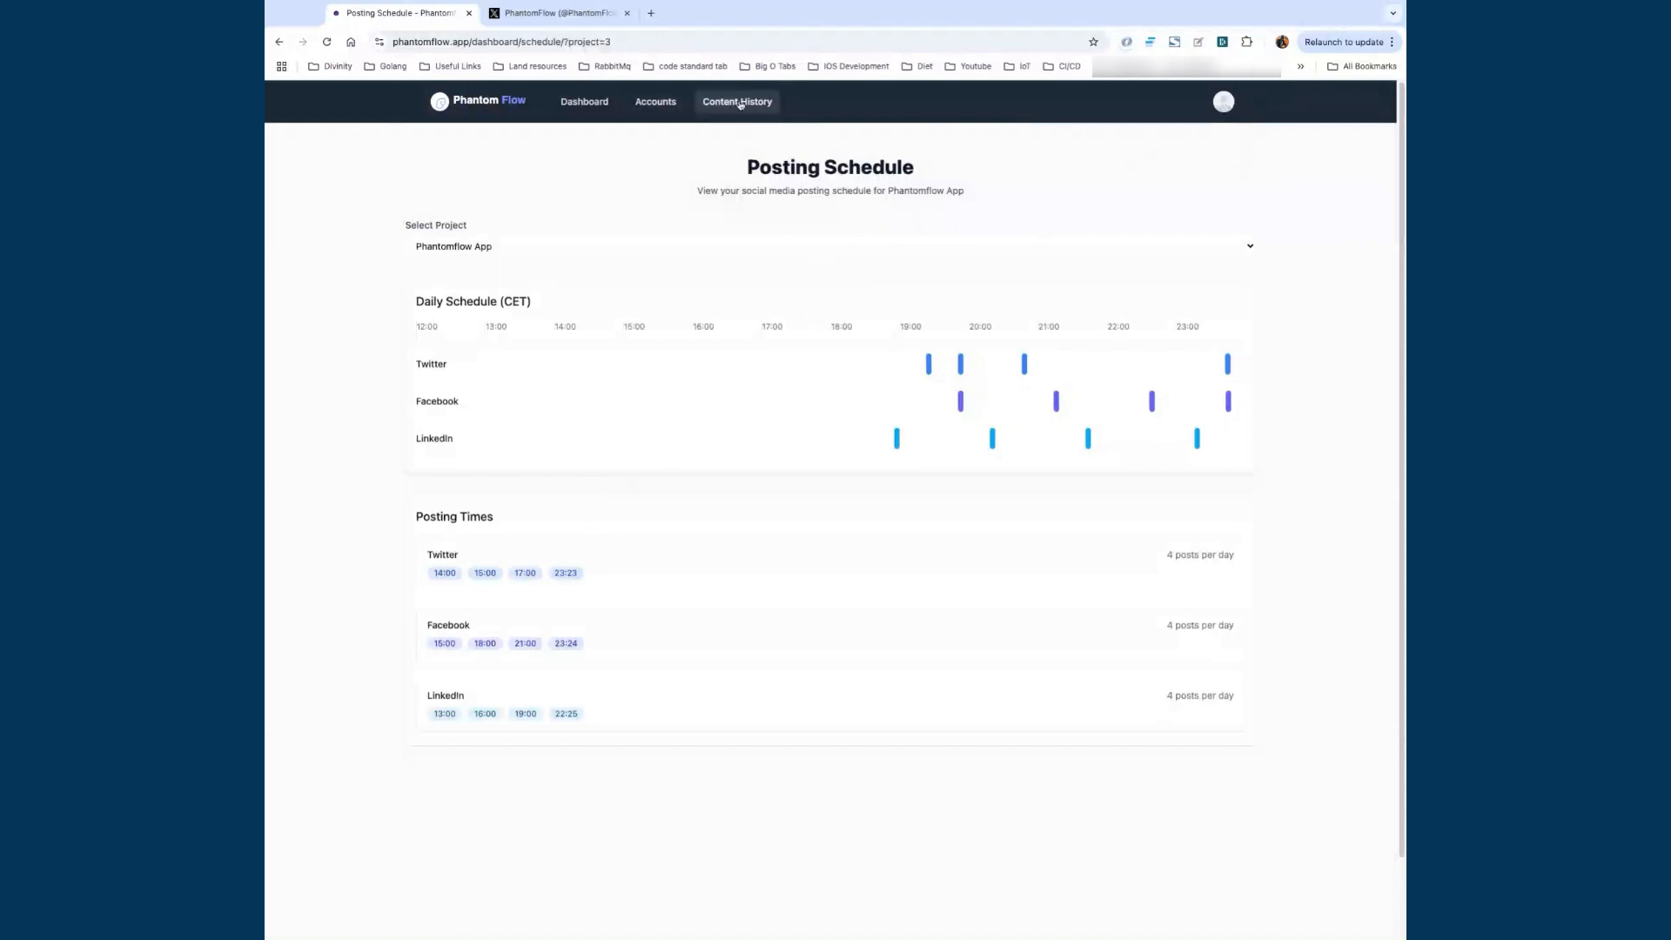
Step: Reopen the bot settings for the Phantomflow App project and examine its platform posting times
{"action": "left_click", "coordinate": [1223, 102]}
{"action": "left_click", "coordinate": [1140, 156]}
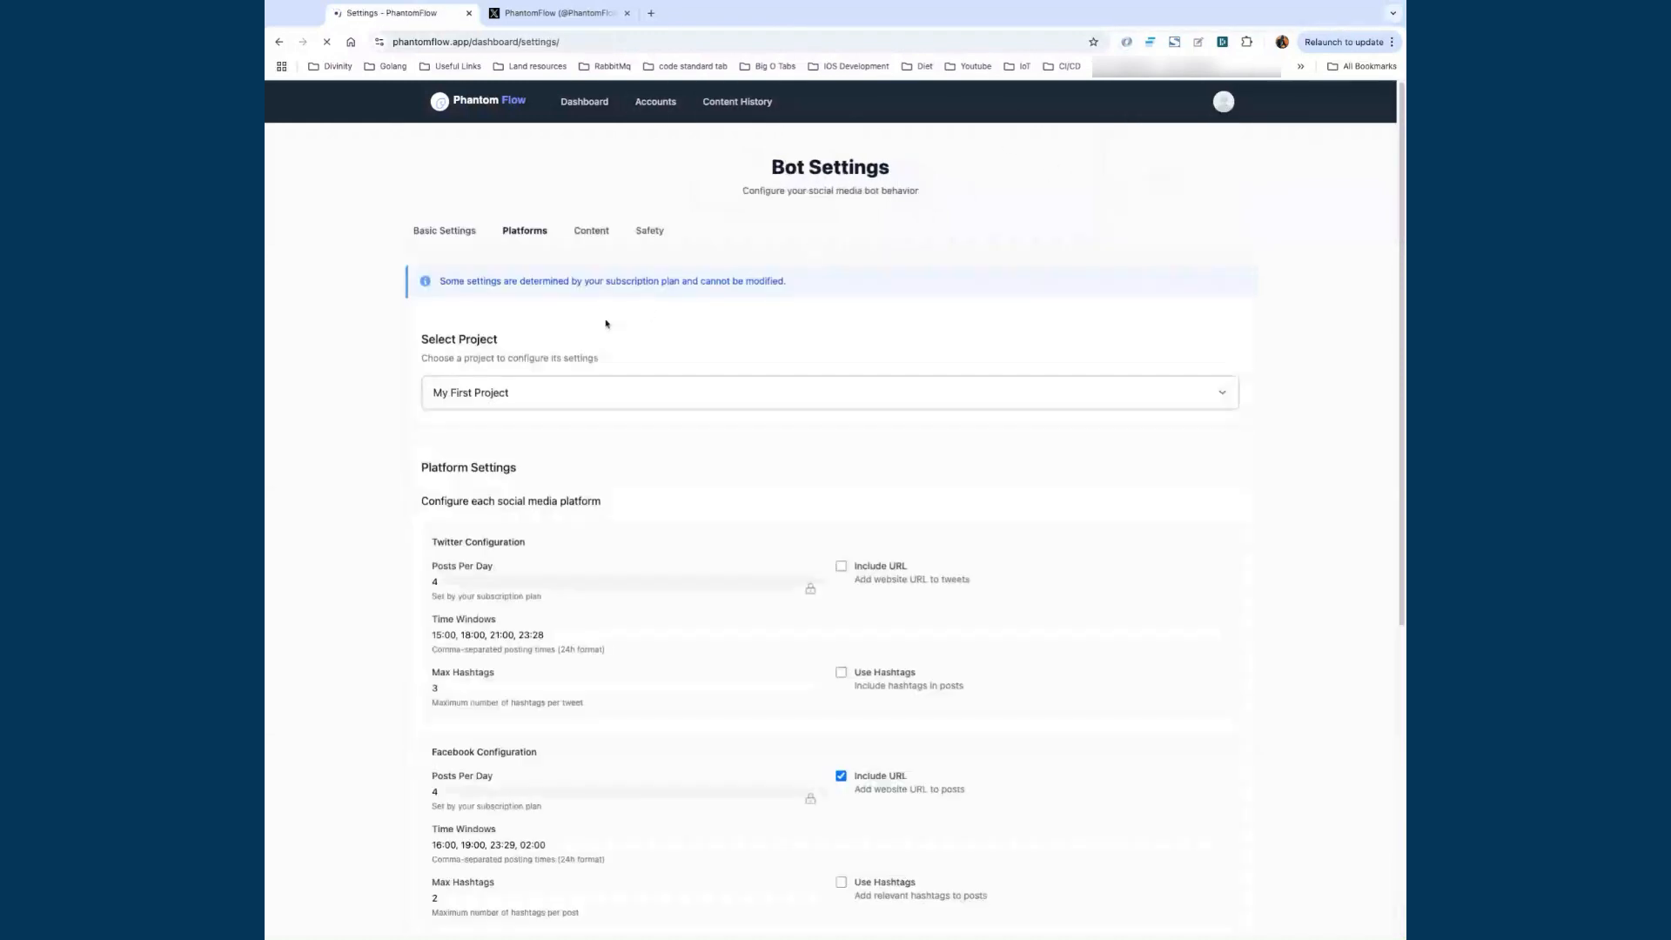
{"action": "left_click", "coordinate": [542, 404]}
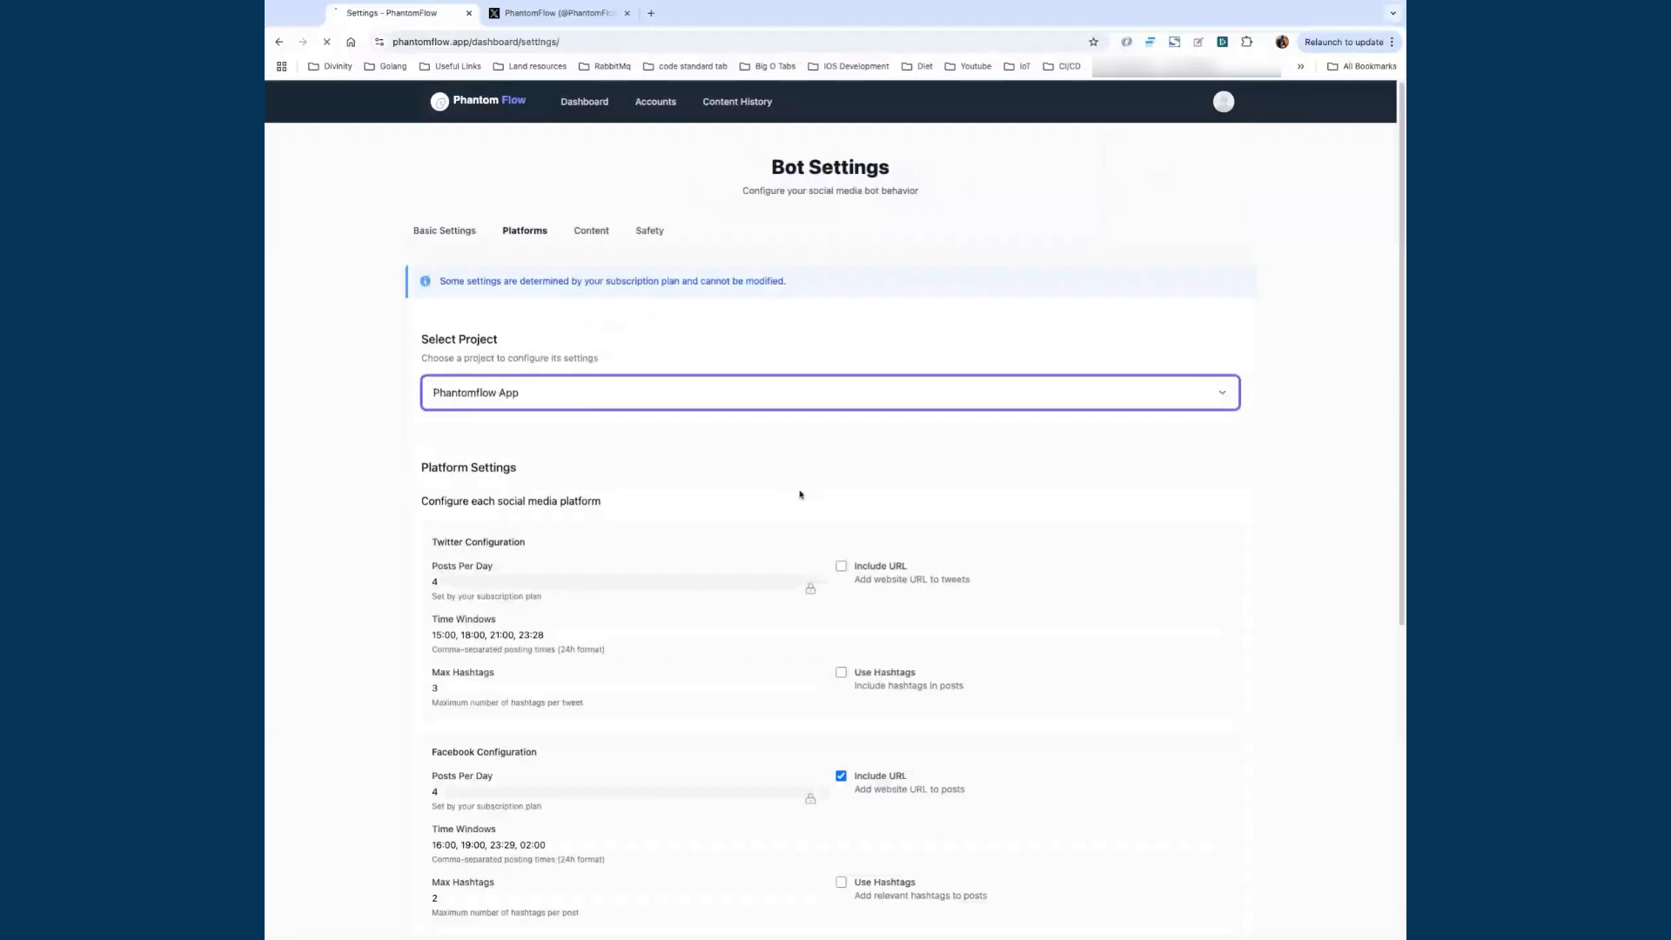
{"action": "scroll", "coordinate": [911, 369], "scroll_direction": "down", "scroll_amount": 5}
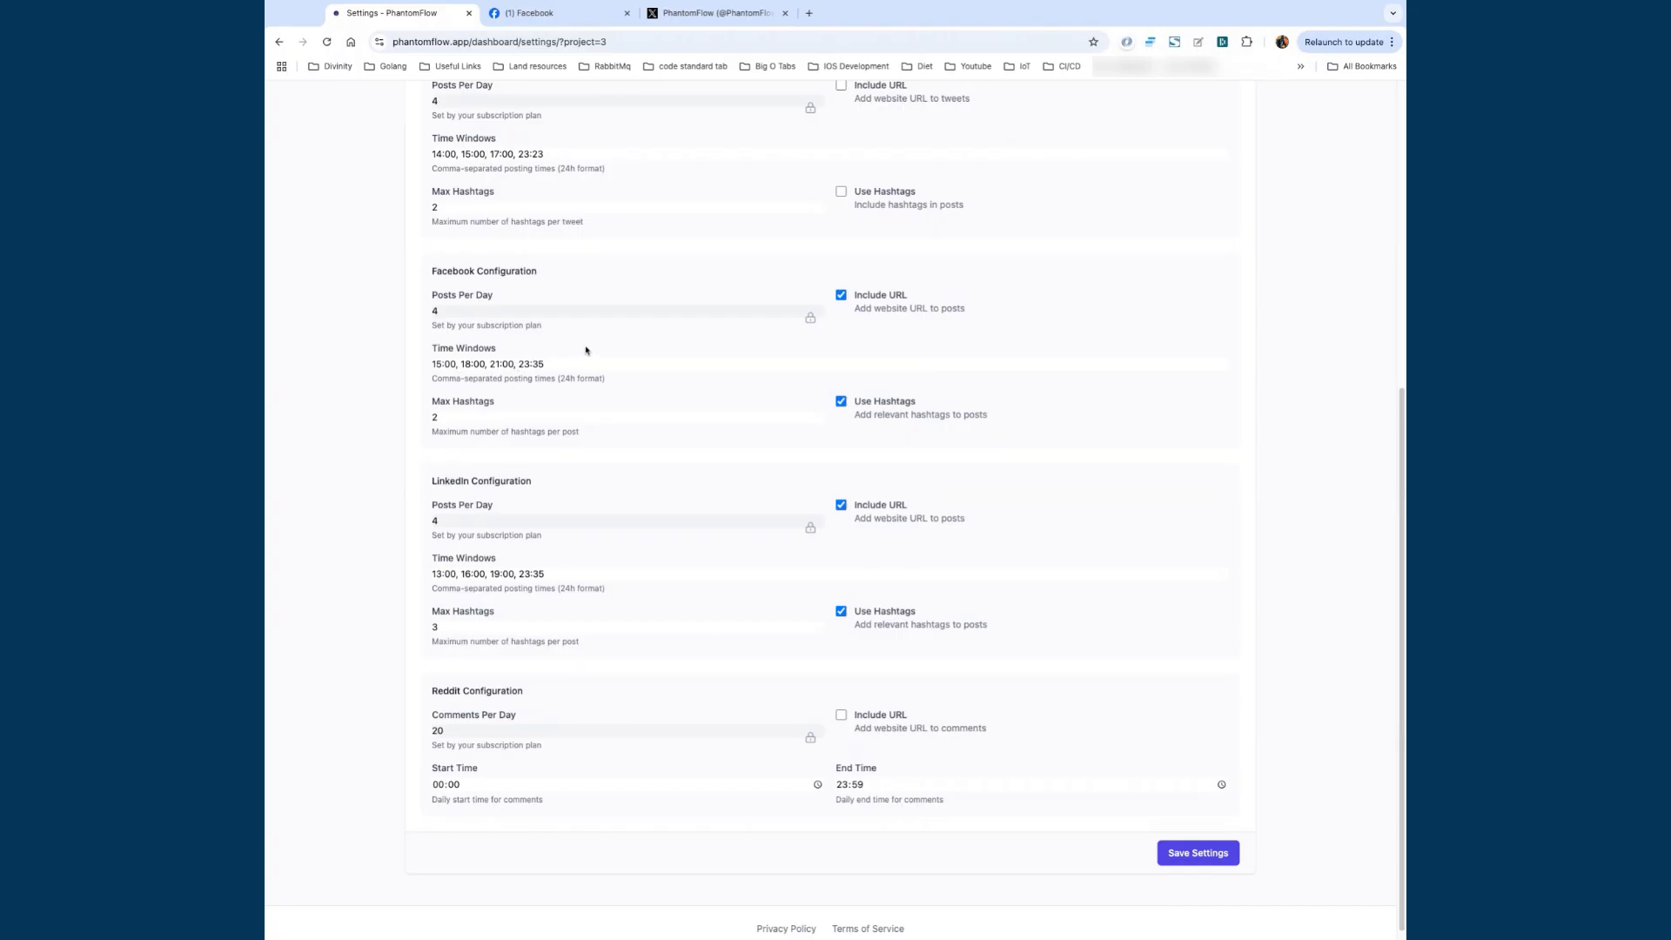
Step: Go back to the dashboard, open the posting schedule and select the Phantomflow App project to check its posting times
{"action": "scroll", "coordinate": [586, 350], "scroll_direction": "up", "scroll_amount": 1}
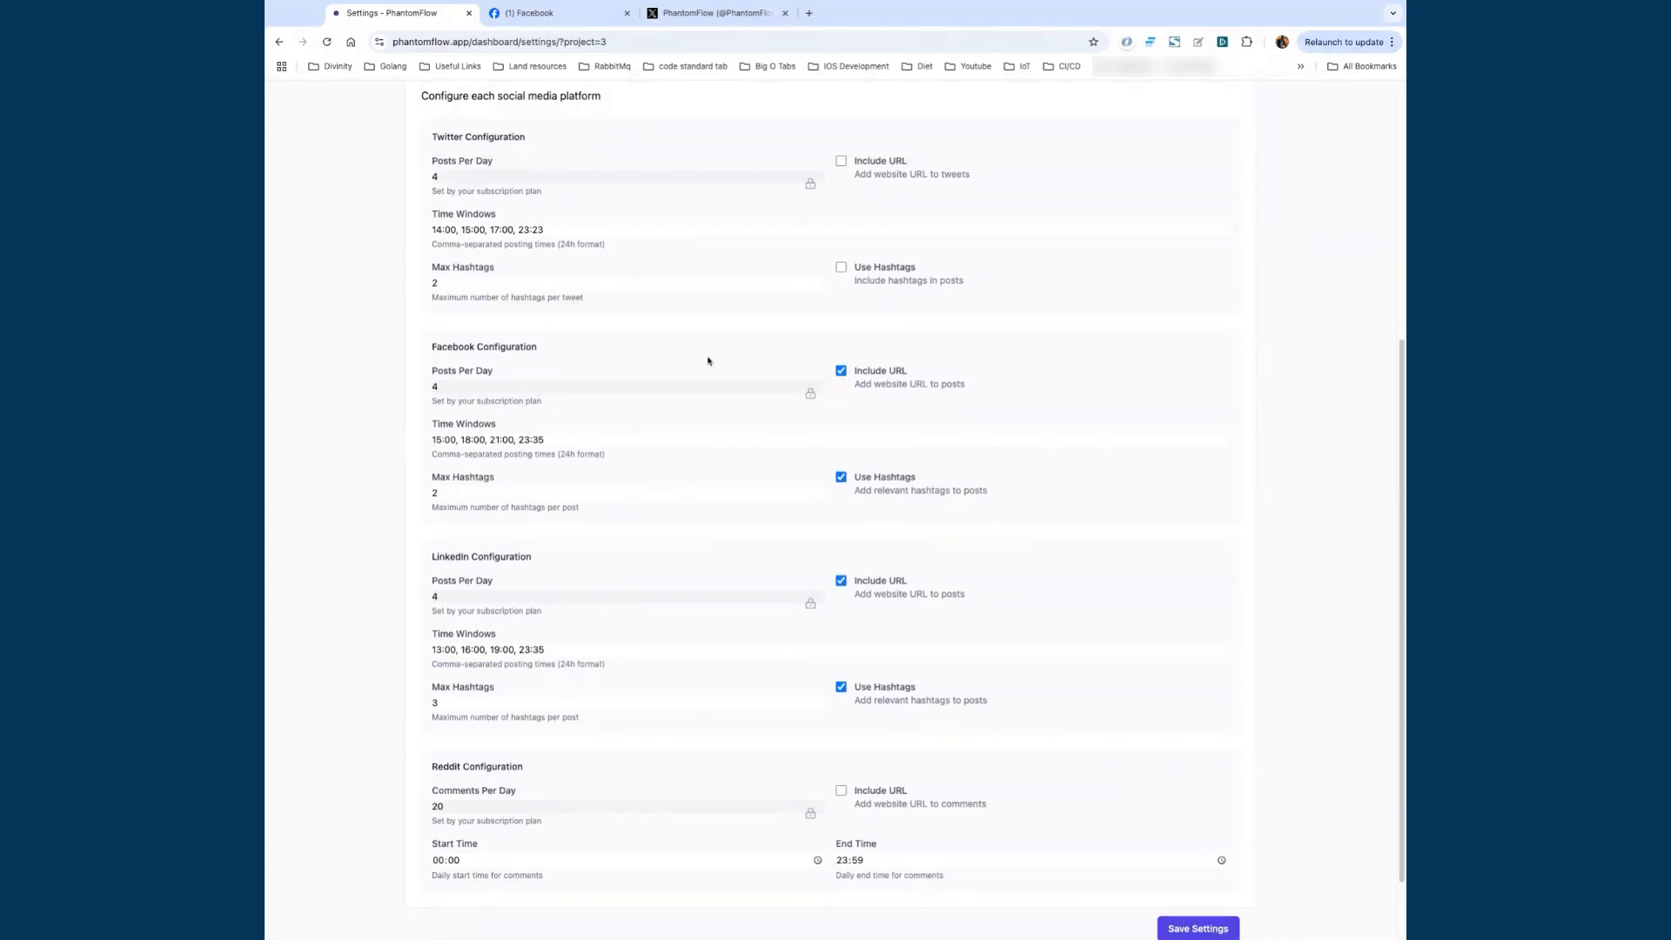
{"action": "scroll", "coordinate": [705, 356], "scroll_direction": "up", "scroll_amount": 5}
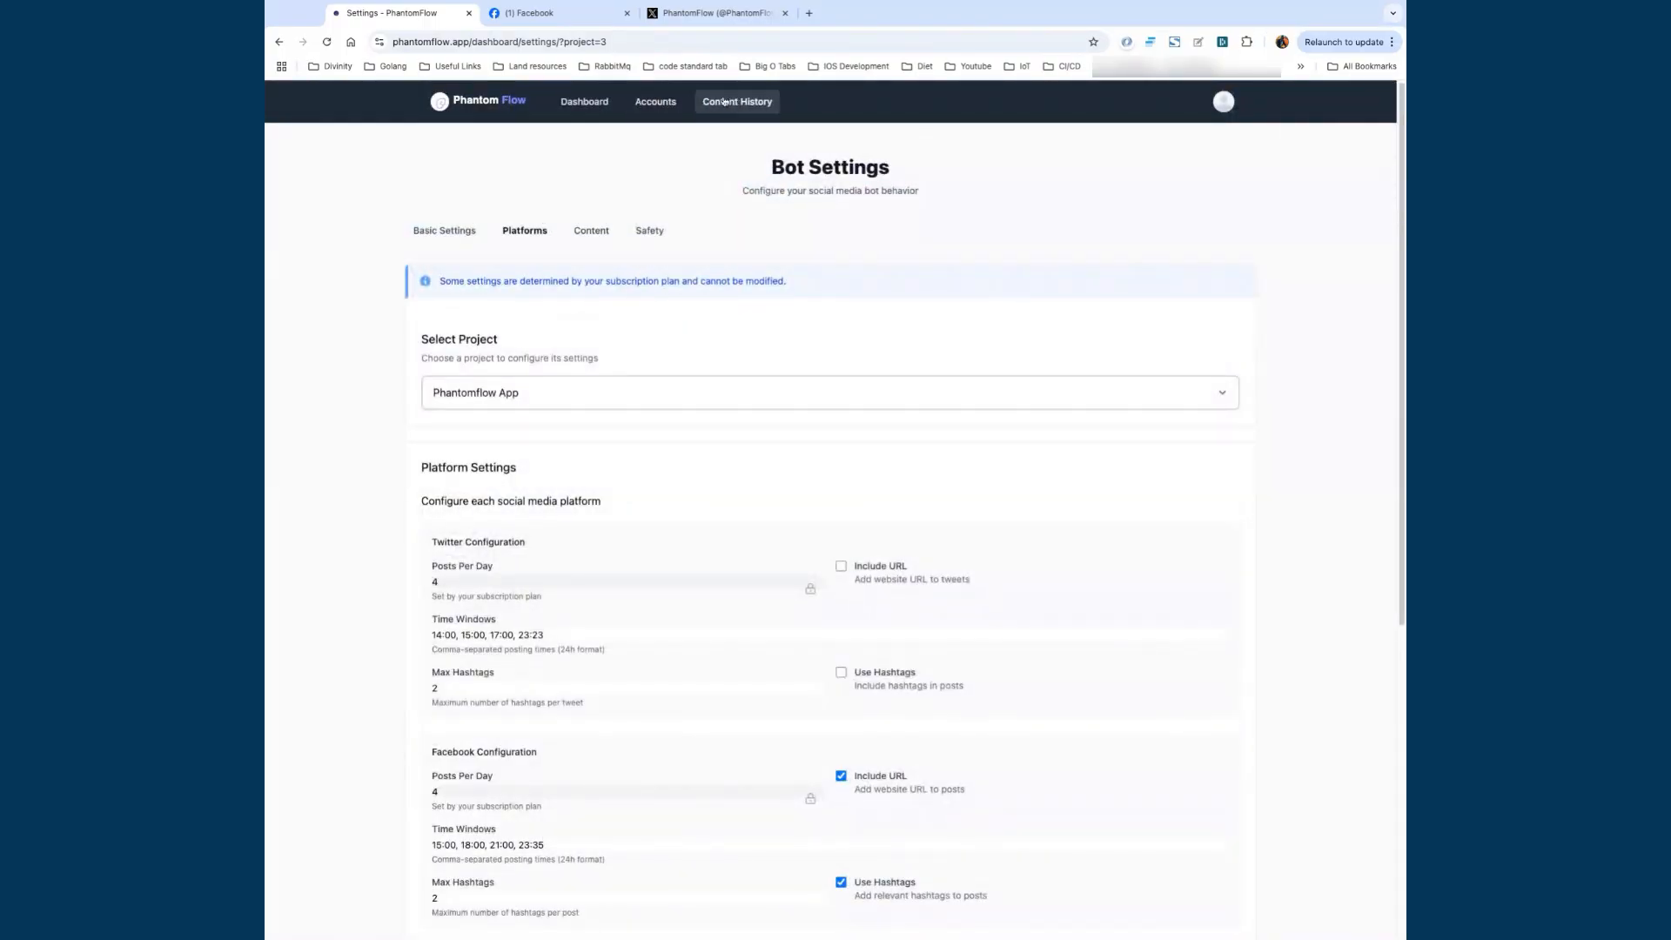
{"action": "left_click", "coordinate": [581, 103]}
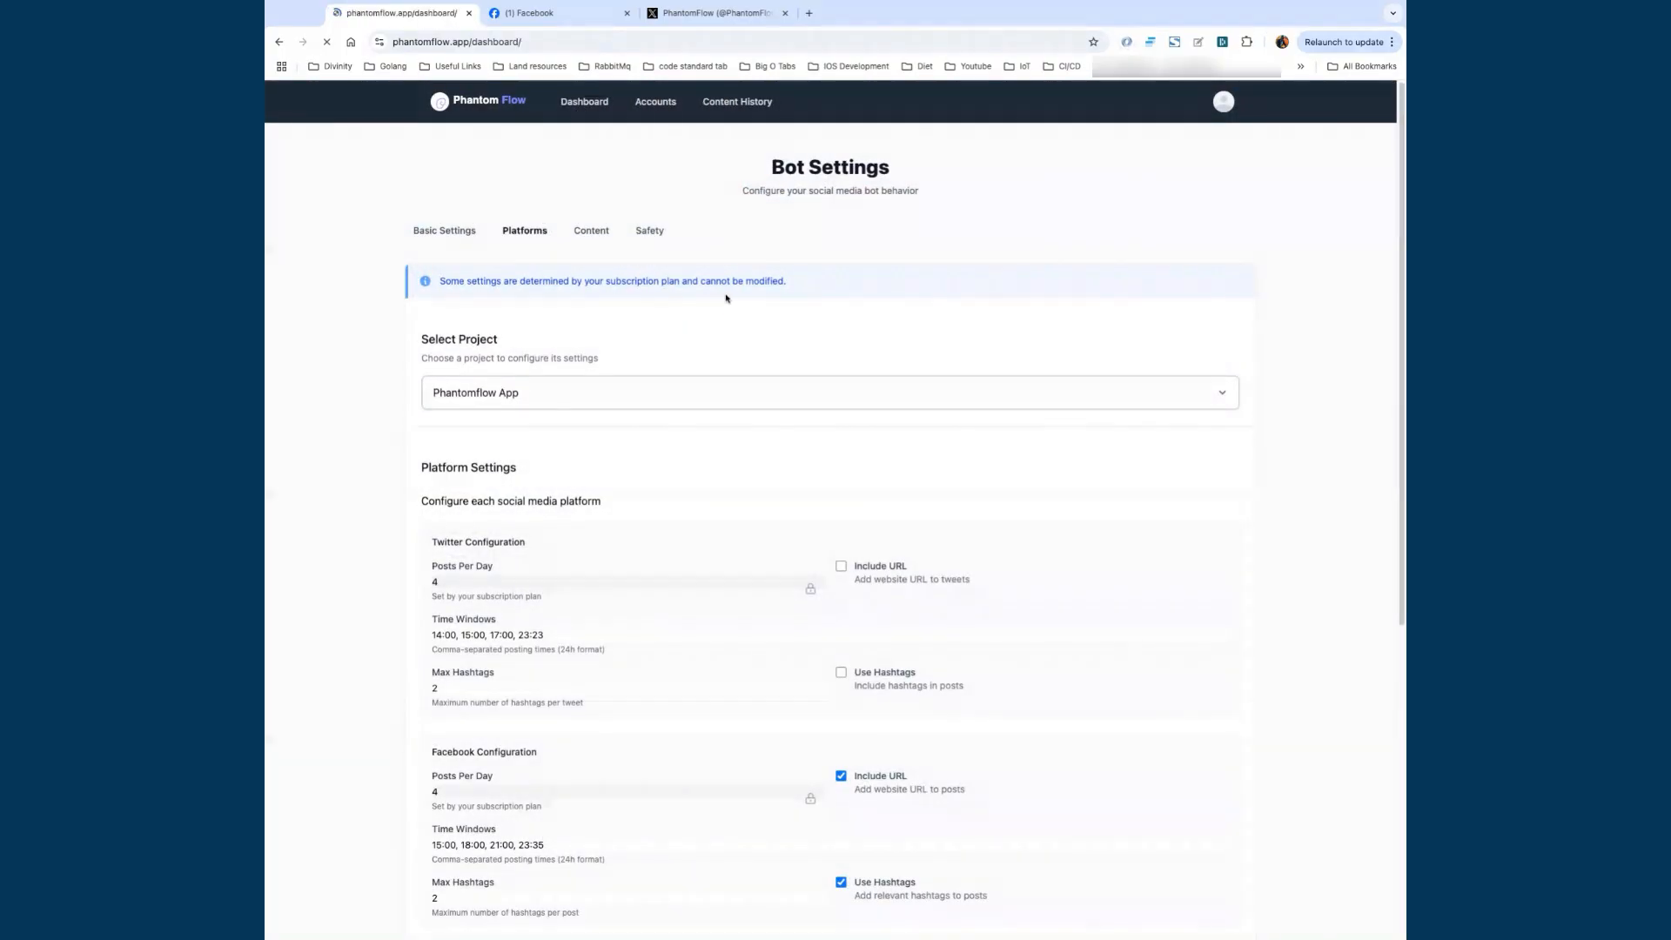
{"action": "left_click", "coordinate": [911, 410]}
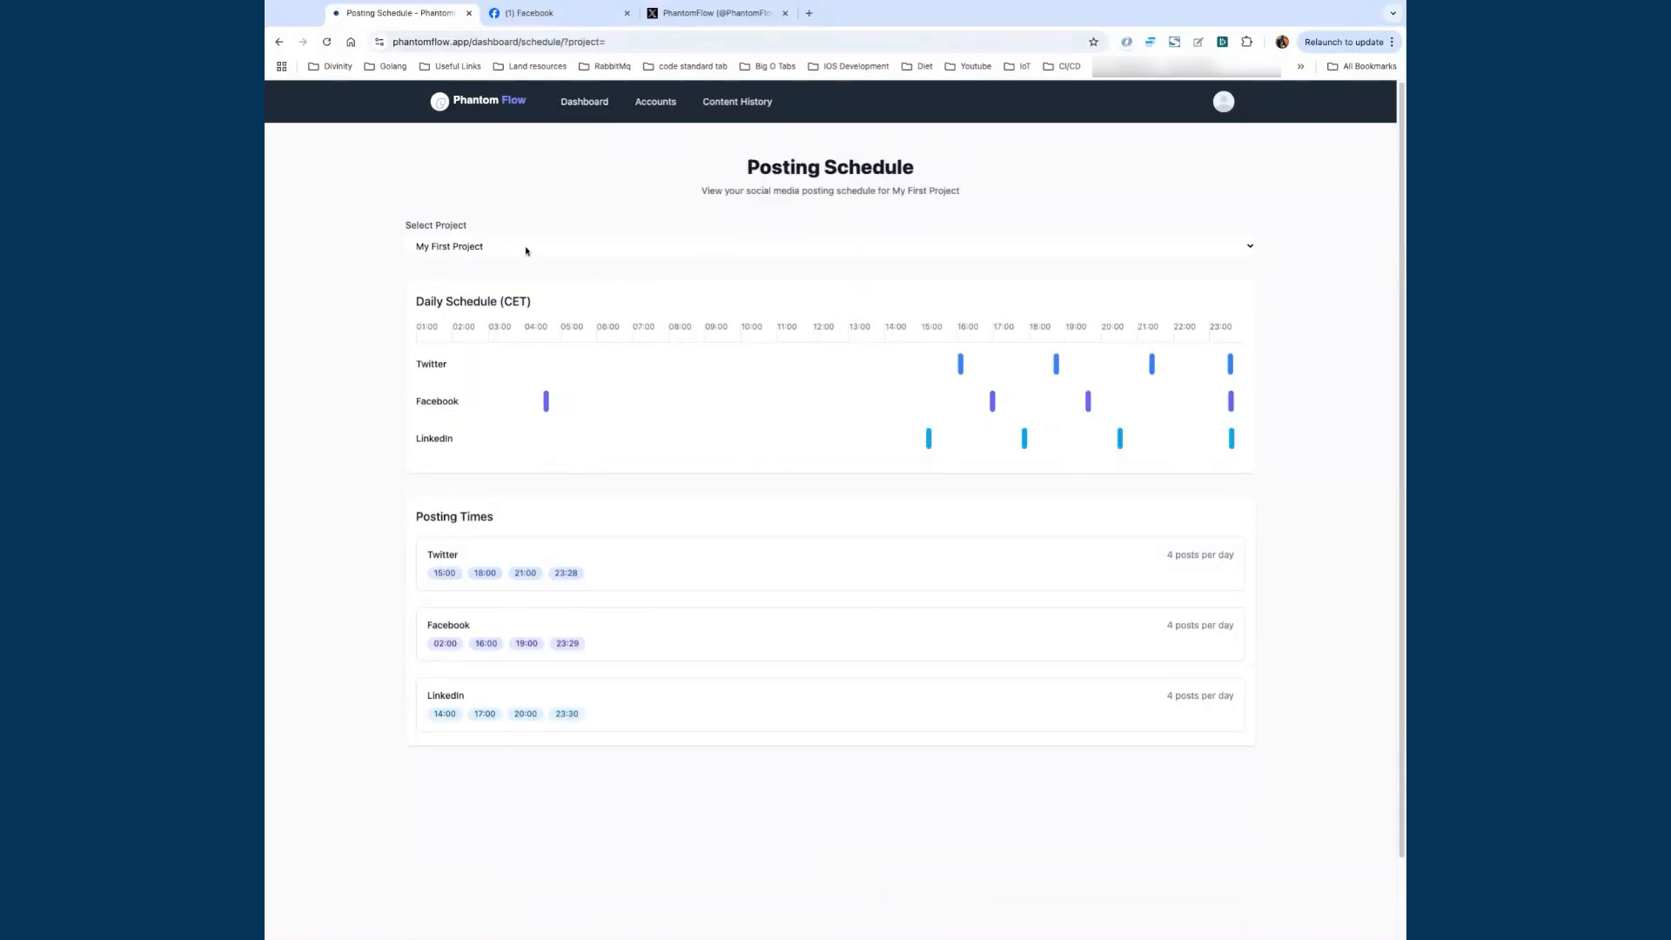
{"action": "left_click", "coordinate": [527, 251]}
{"action": "left_click", "coordinate": [694, 333]}
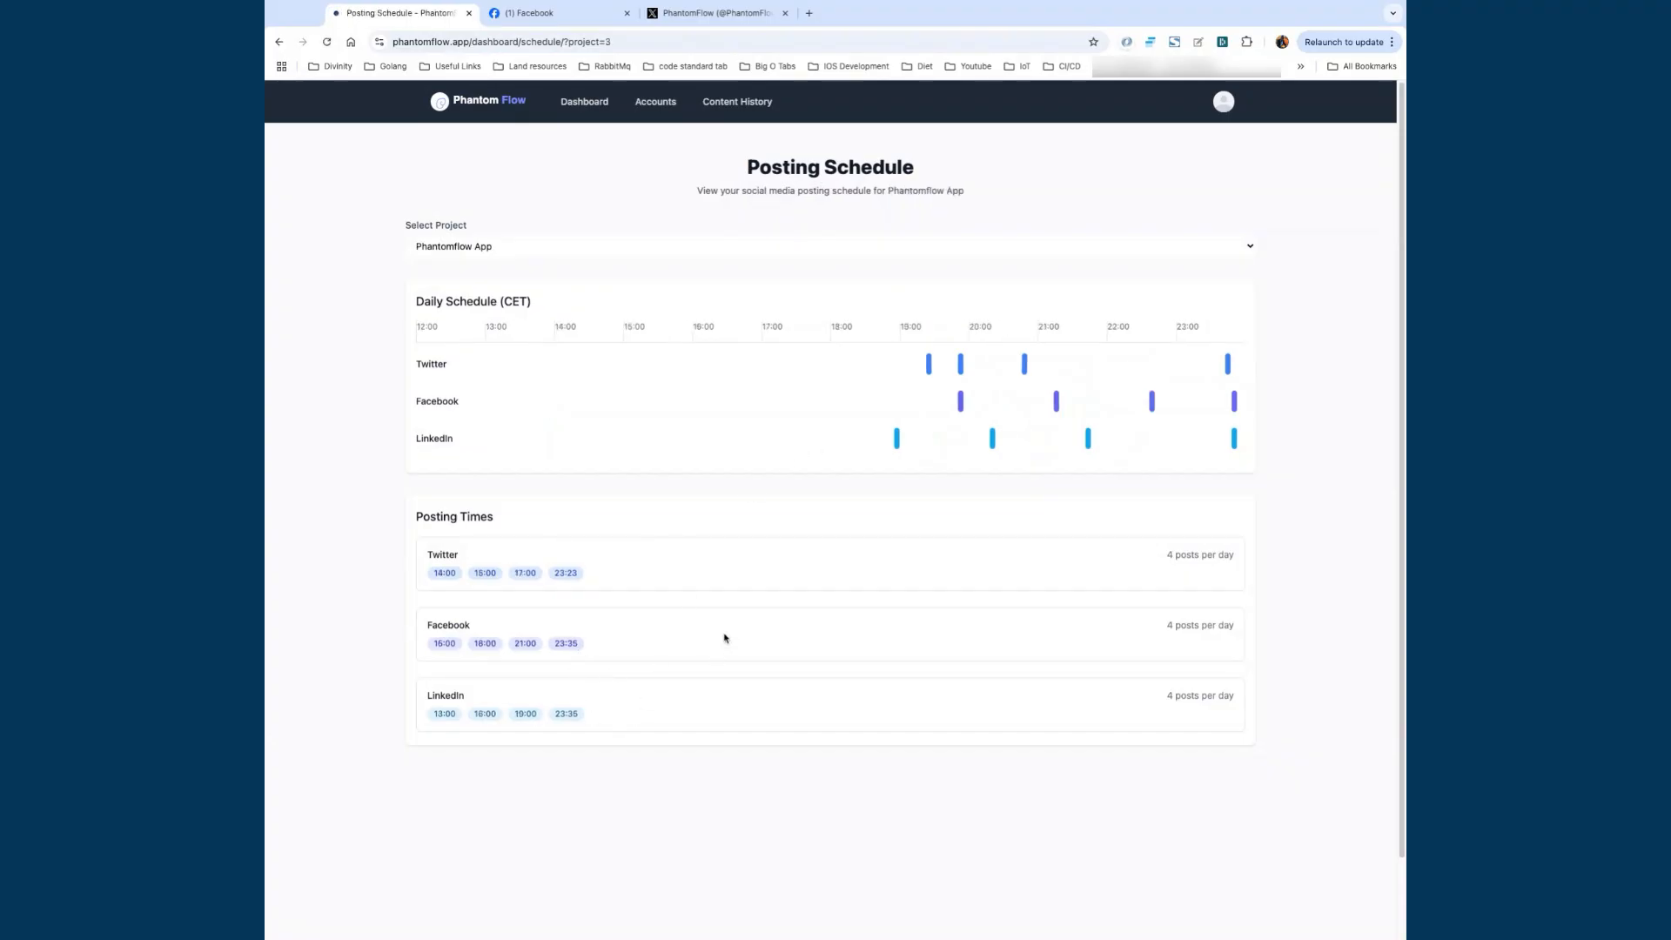
{"action": "key", "text": "super+Tab"}
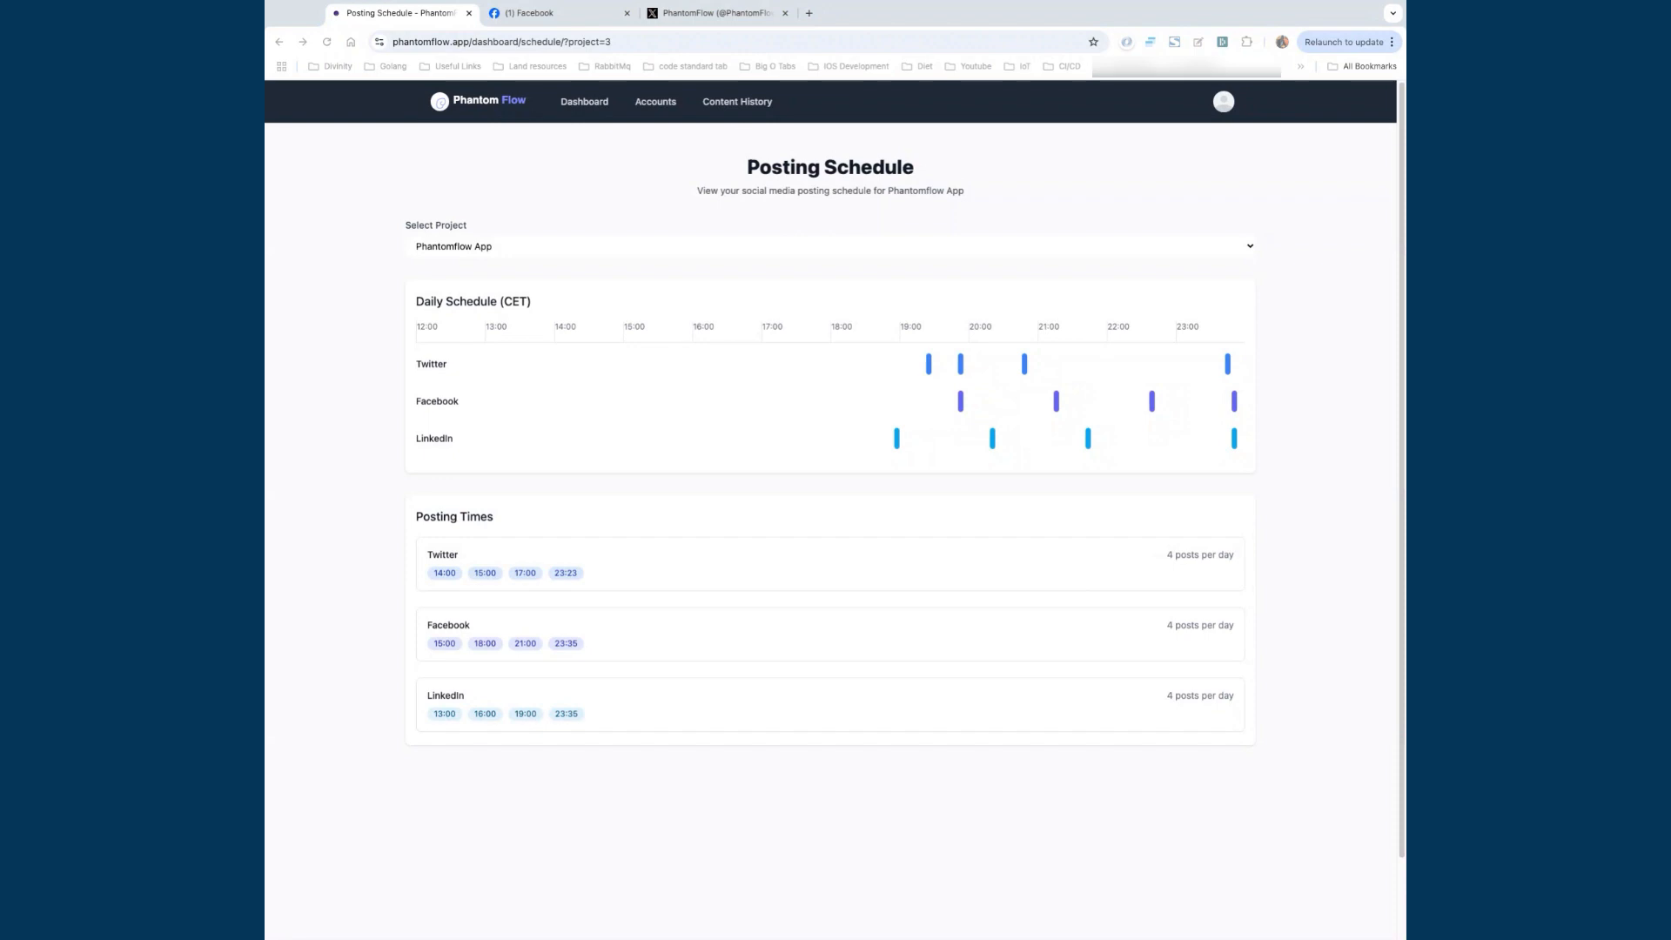
{"action": "key", "text": "super+Tab"}
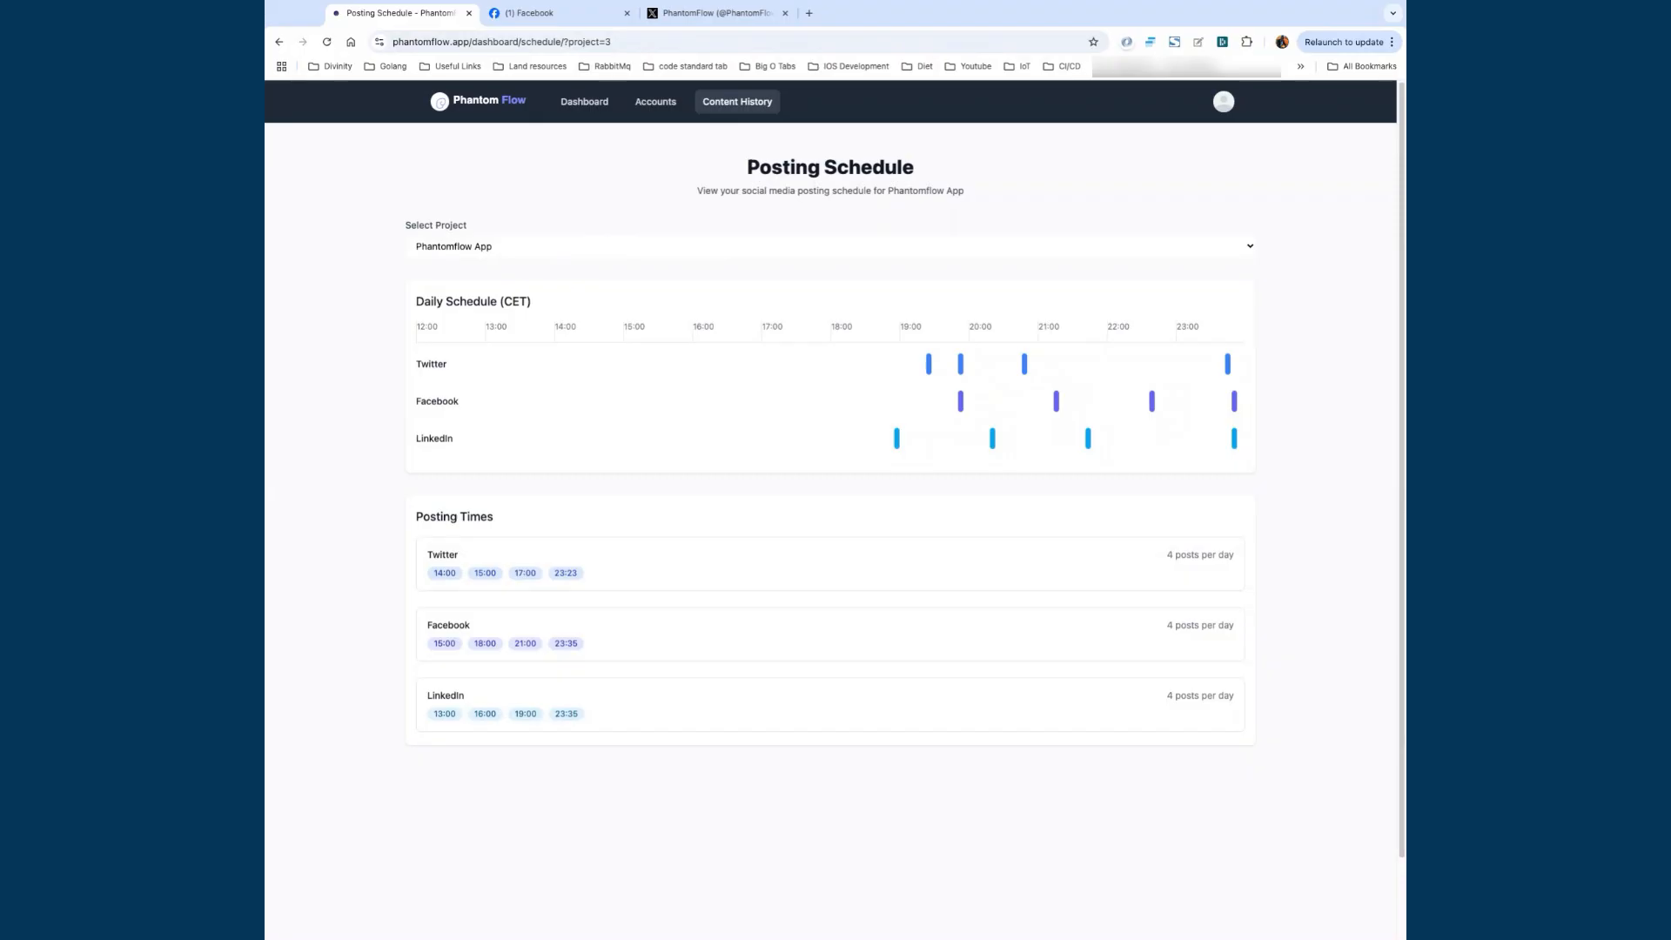
Step: Open the content history and examine the newest Facebook and LinkedIn entries, including their posting times, text and prompts
{"action": "left_click", "coordinate": [731, 106]}
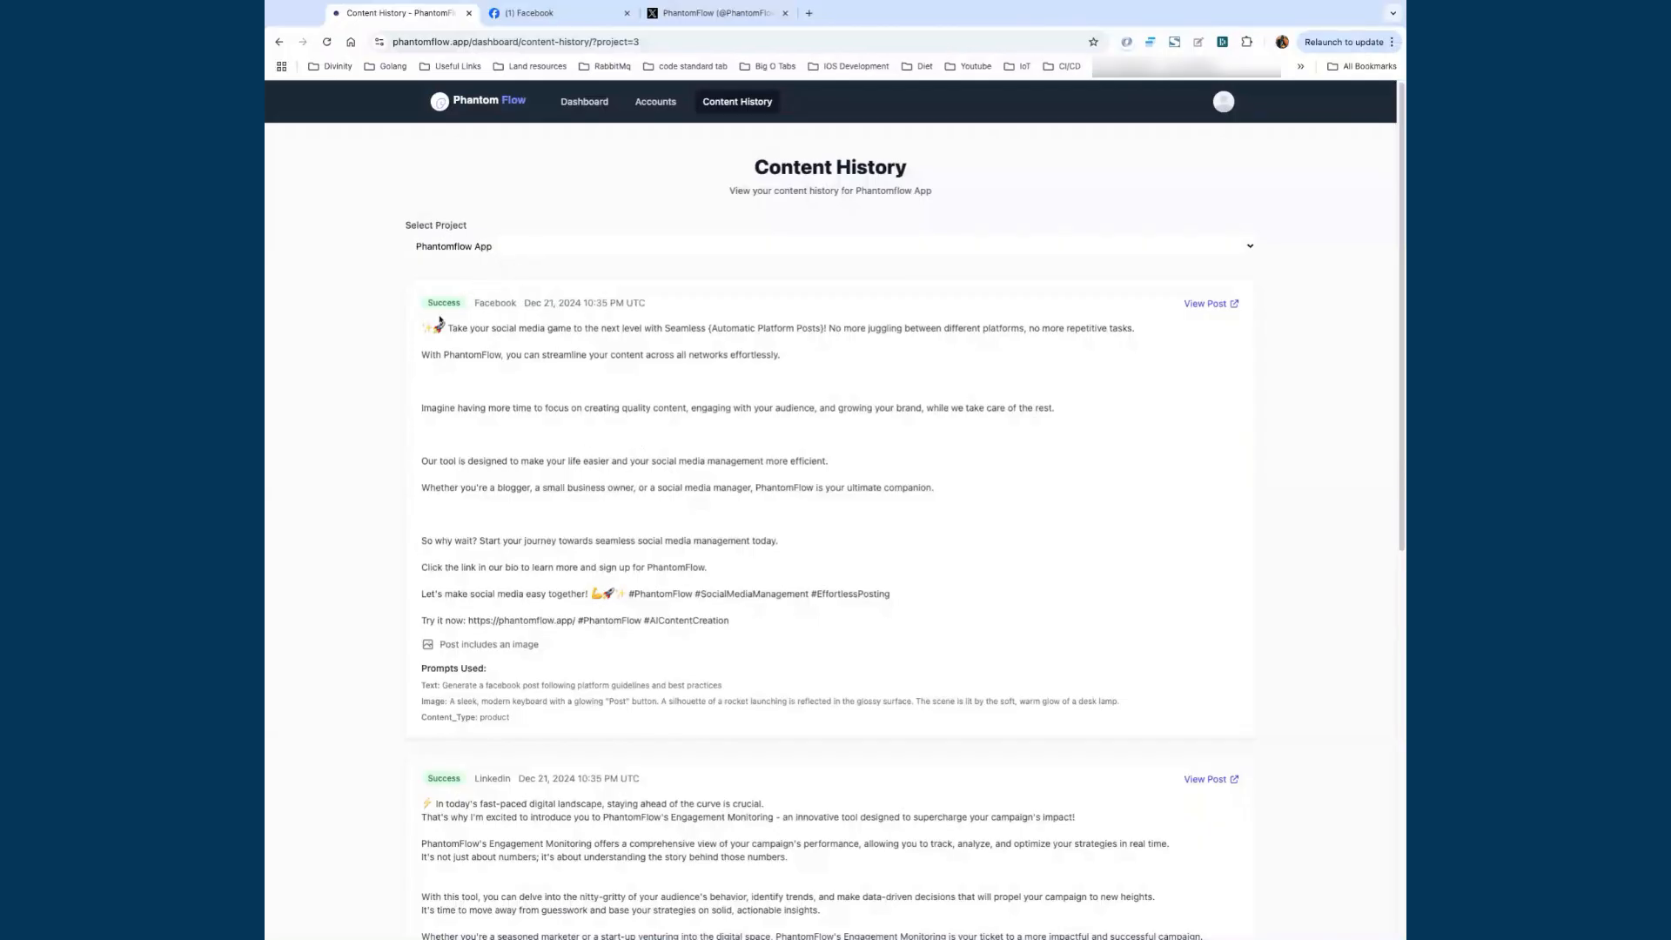
{"action": "scroll", "coordinate": [470, 287], "scroll_direction": "down", "scroll_amount": 6}
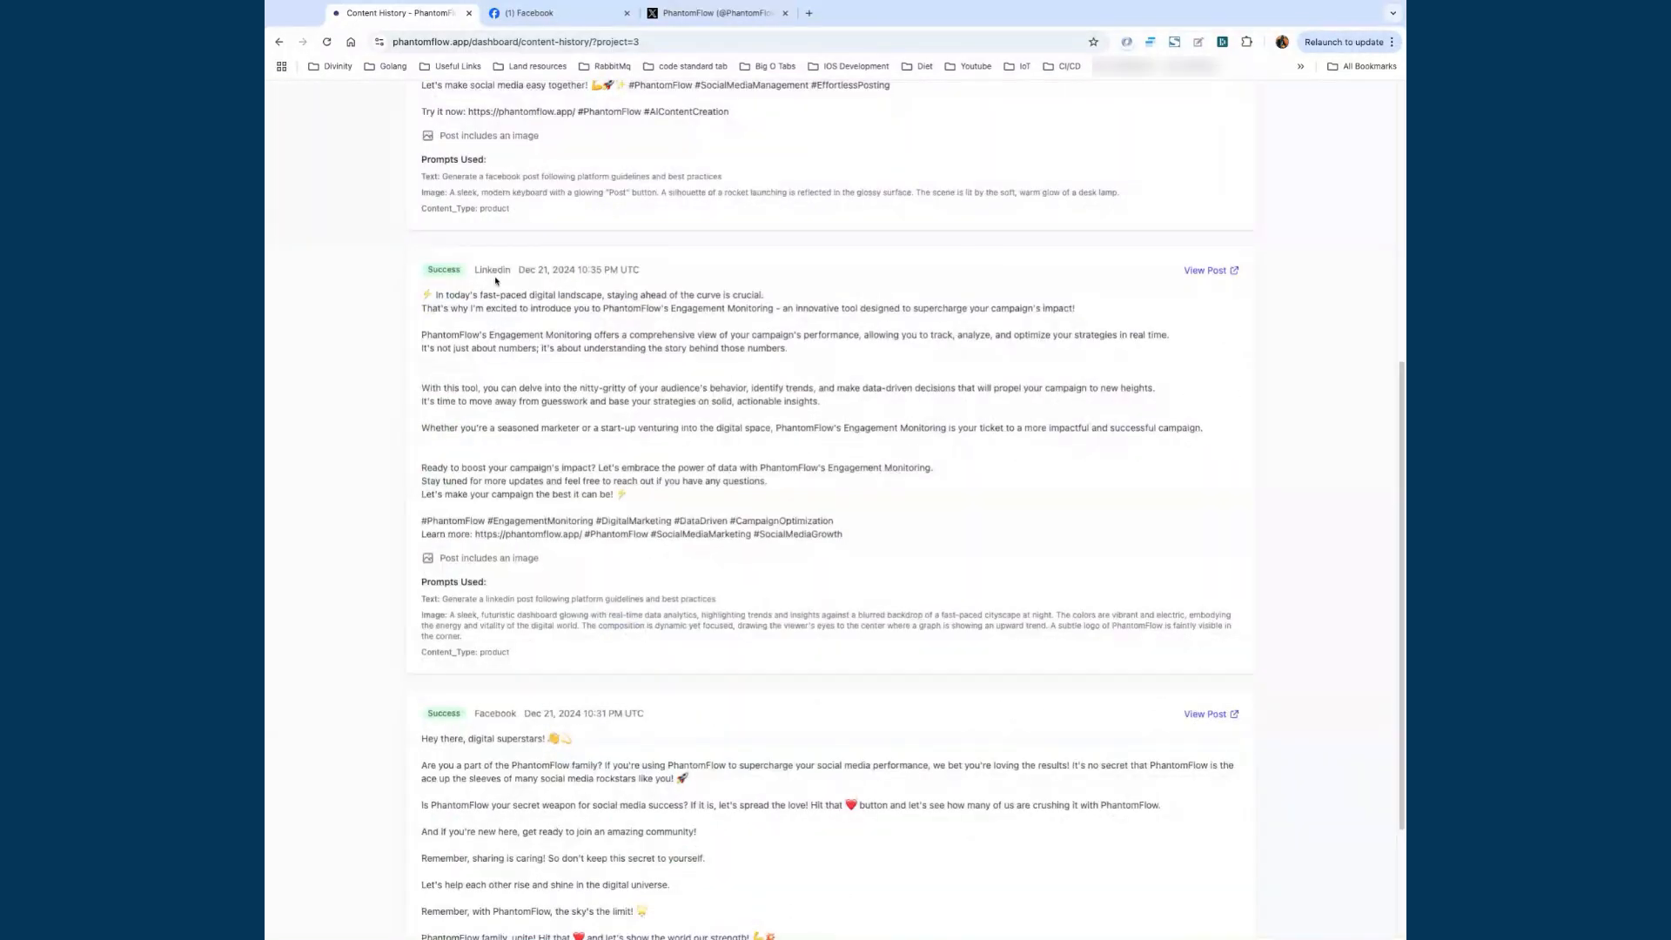
{"action": "double_click", "coordinate": [497, 269]}
{"action": "left_click_drag", "start_coordinate": [577, 269], "coordinate": [602, 270]}
{"action": "scroll", "coordinate": [728, 304], "scroll_direction": "up", "scroll_amount": 4}
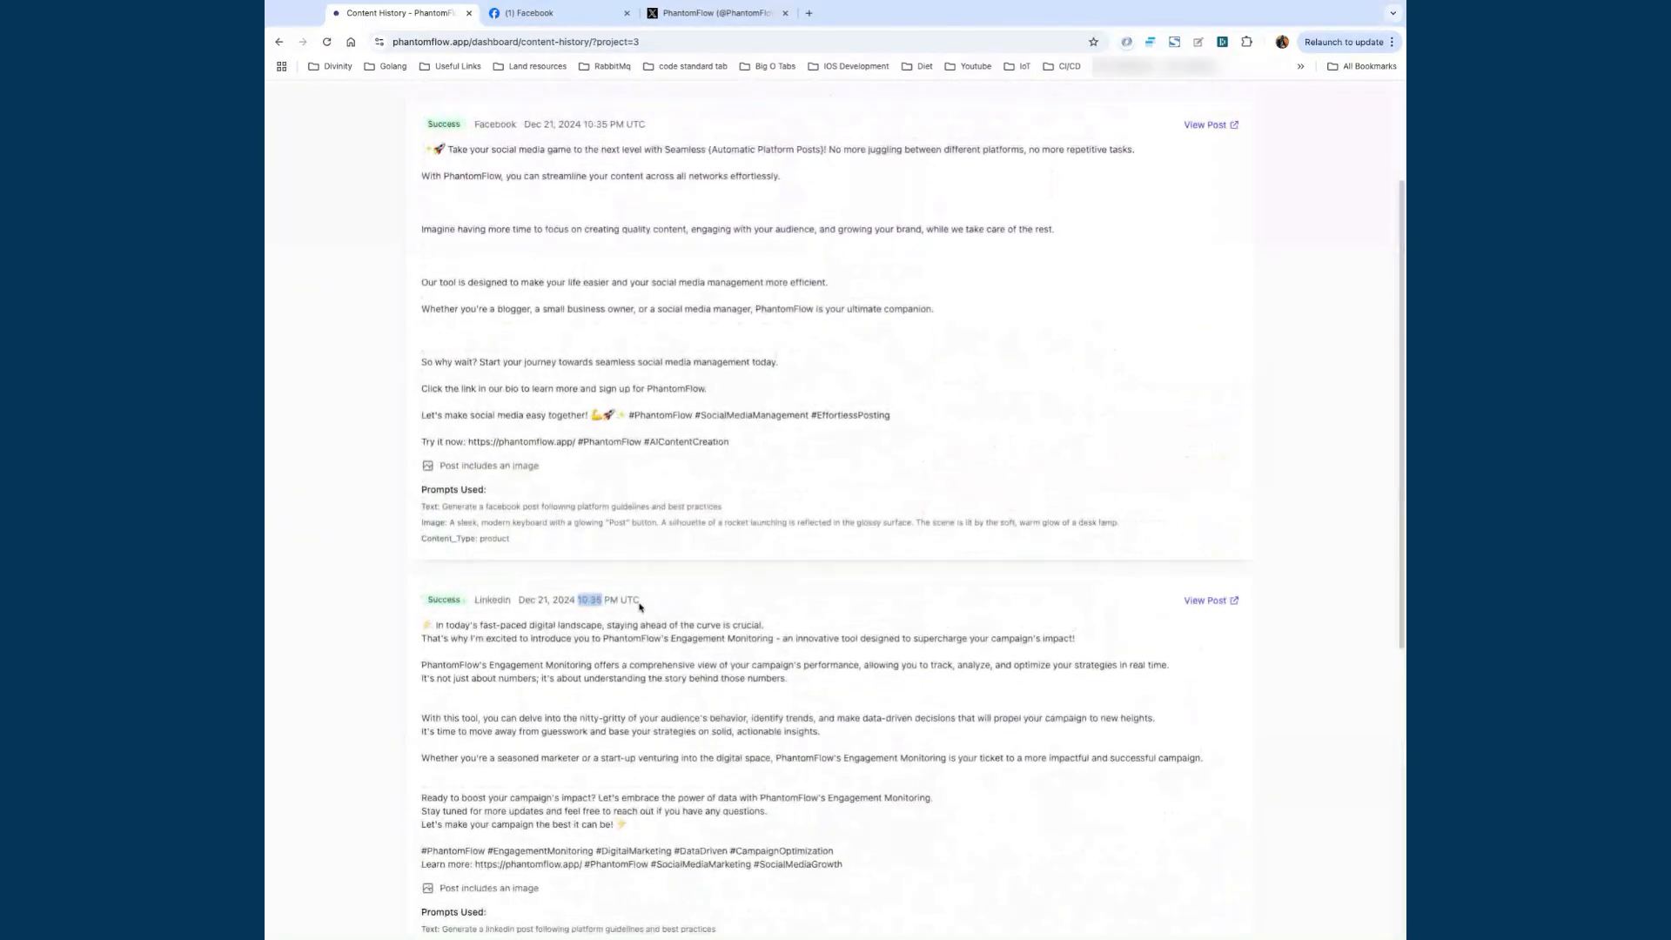
{"action": "left_click", "coordinate": [652, 604]}
{"action": "scroll", "coordinate": [656, 385], "scroll_direction": "down", "scroll_amount": 1}
{"action": "scroll", "coordinate": [609, 348], "scroll_direction": "up", "scroll_amount": 3}
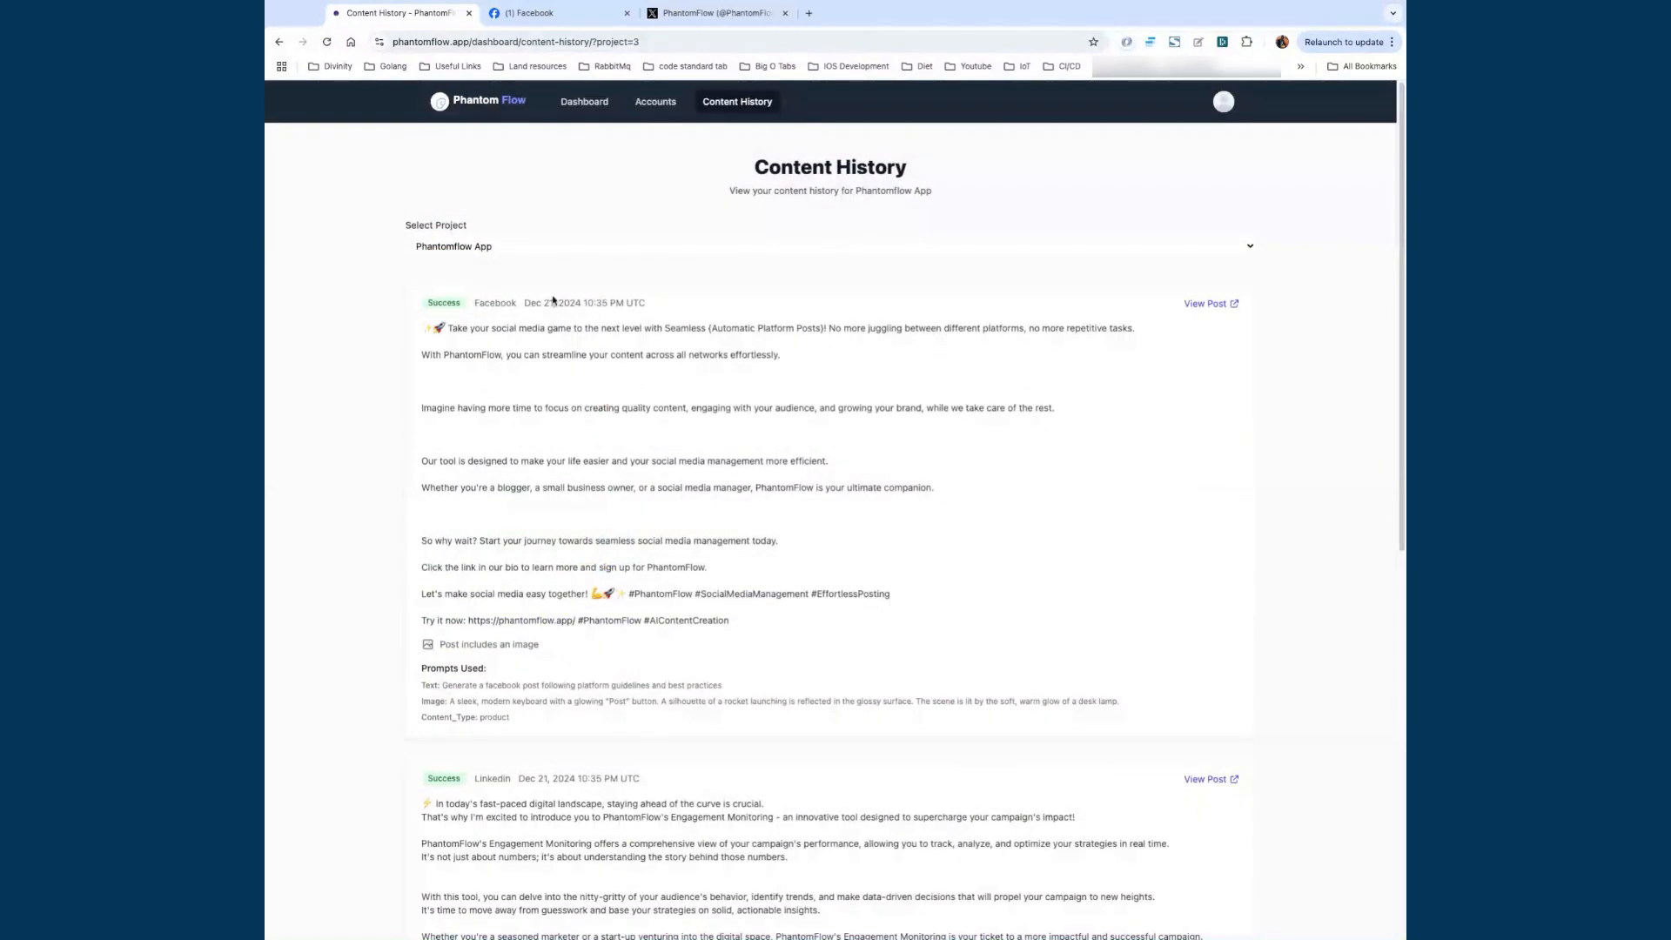
{"action": "scroll", "coordinate": [731, 436], "scroll_direction": "down", "scroll_amount": 1}
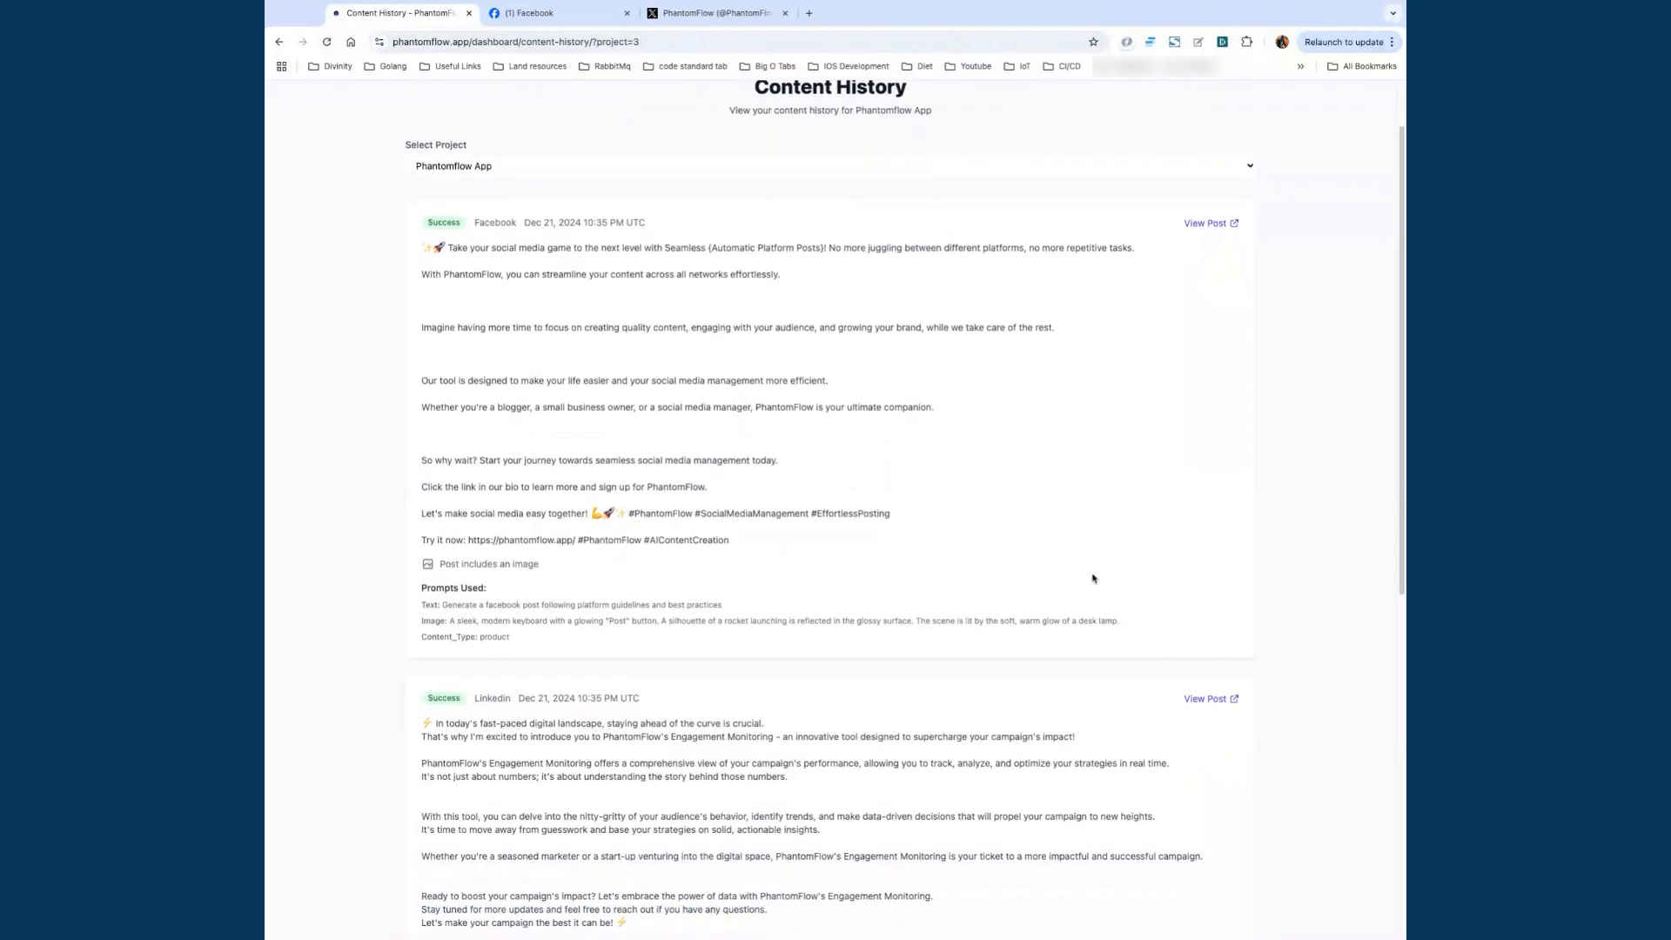
{"action": "scroll", "coordinate": [1093, 578], "scroll_direction": "down", "scroll_amount": 1}
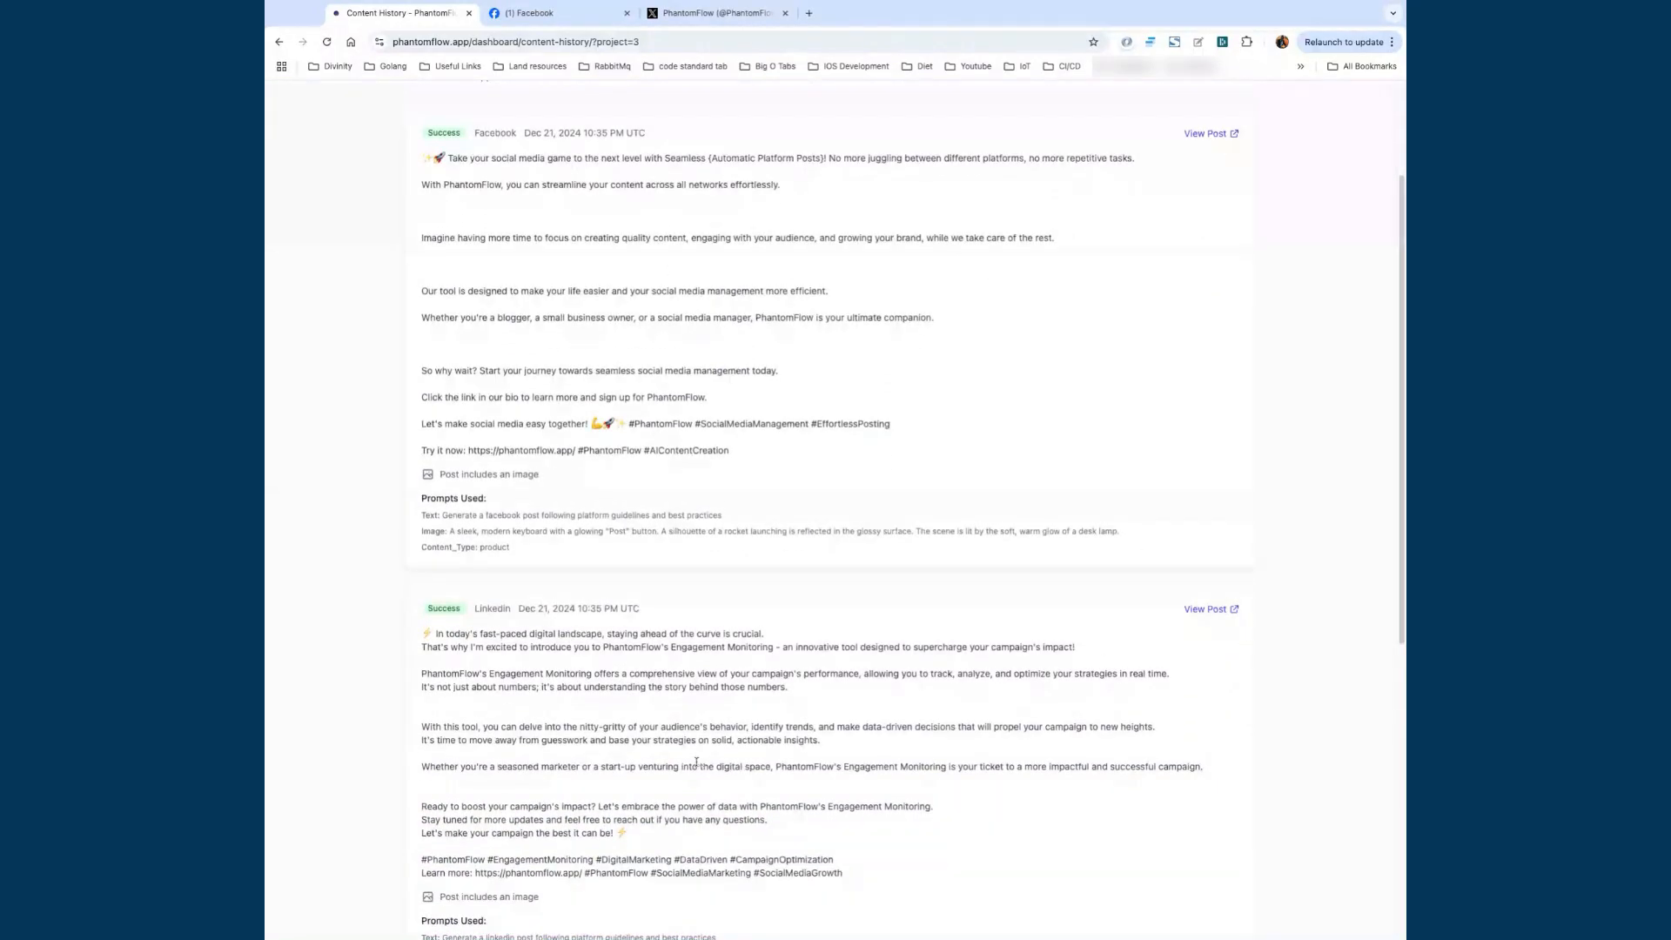
{"action": "scroll", "coordinate": [636, 792], "scroll_direction": "down", "scroll_amount": 1}
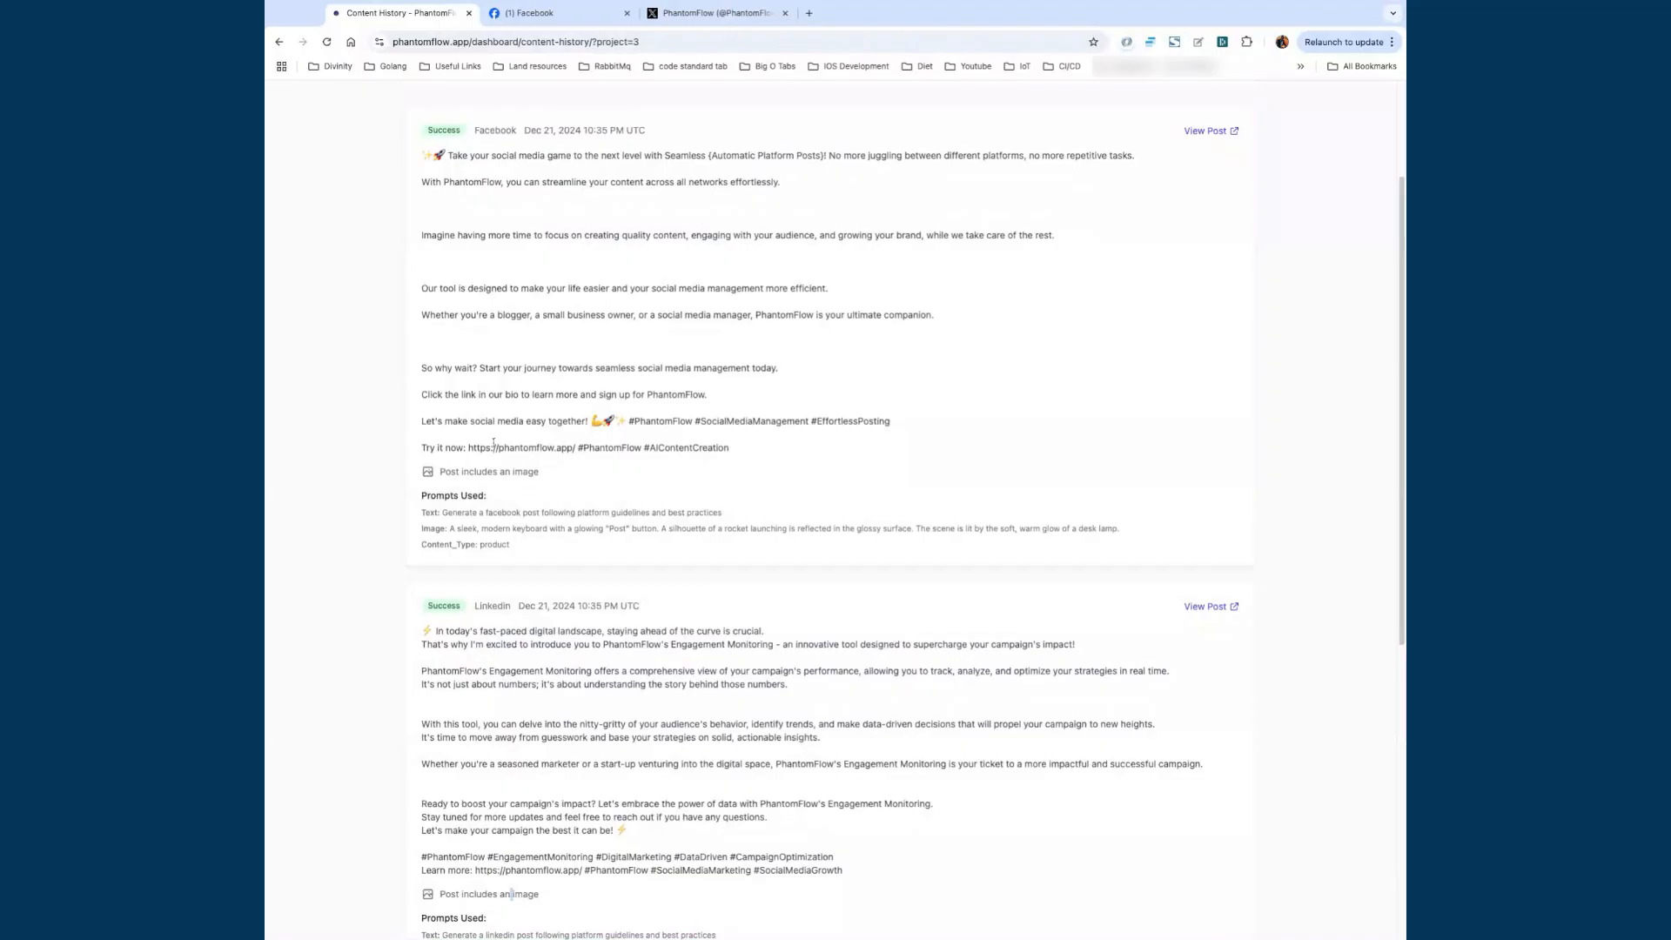
Step: Open the published LinkedIn post from its content history entry and examine its text, website link and image
{"action": "left_click", "coordinate": [1228, 606]}
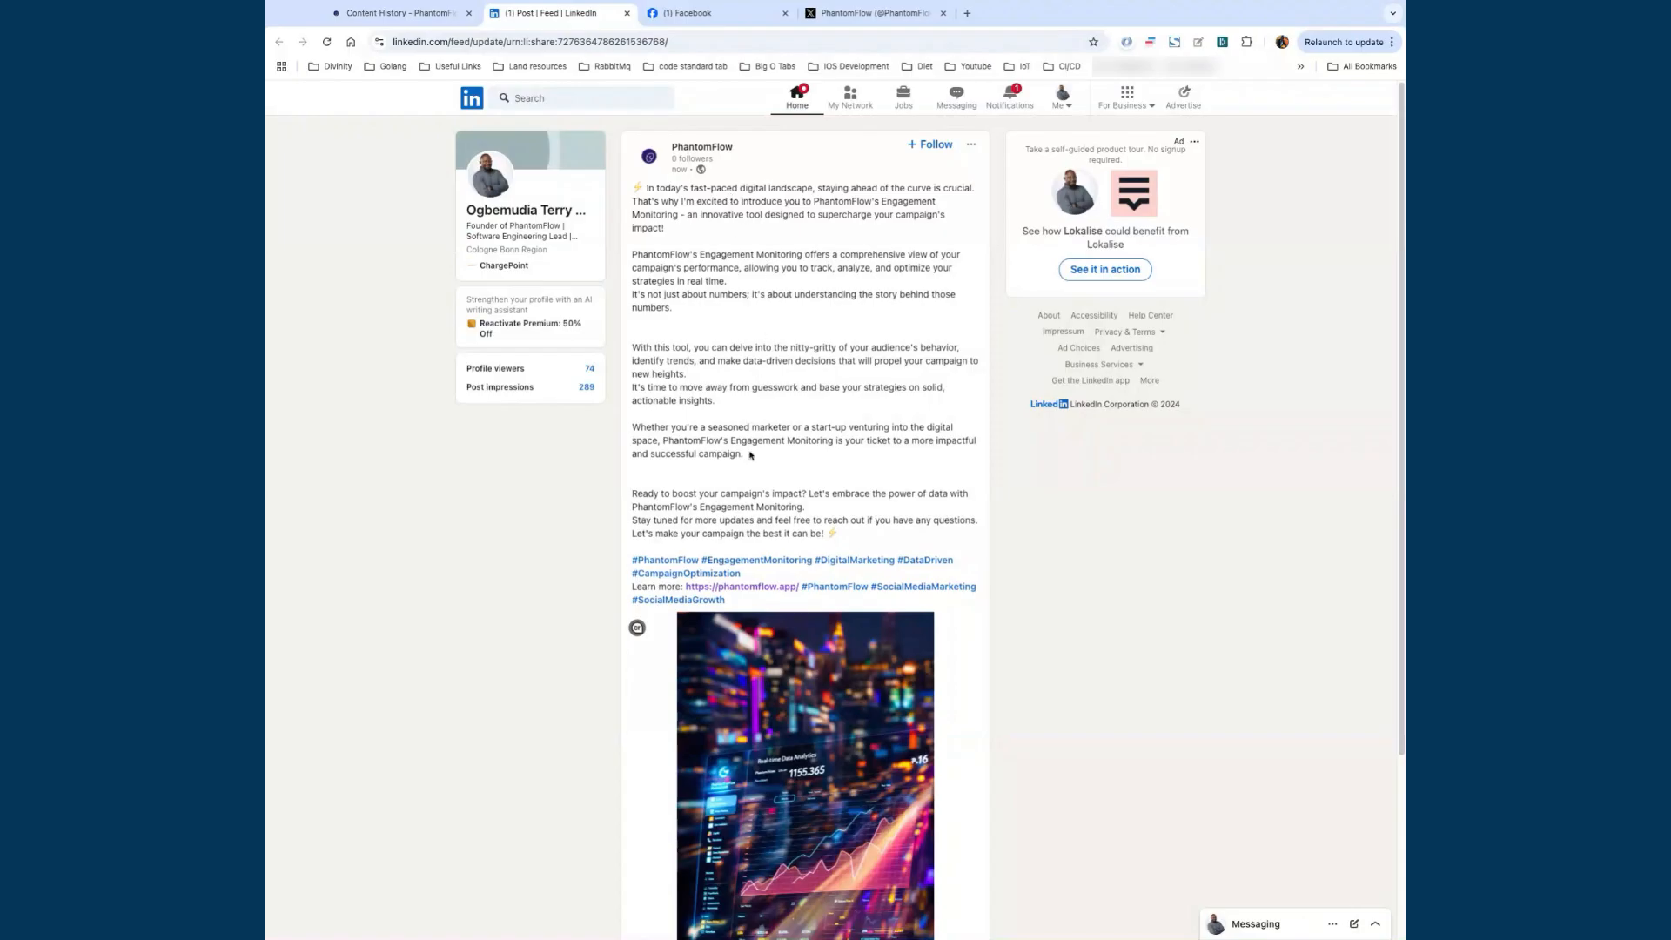
{"action": "scroll", "coordinate": [792, 659], "scroll_direction": "down", "scroll_amount": 2}
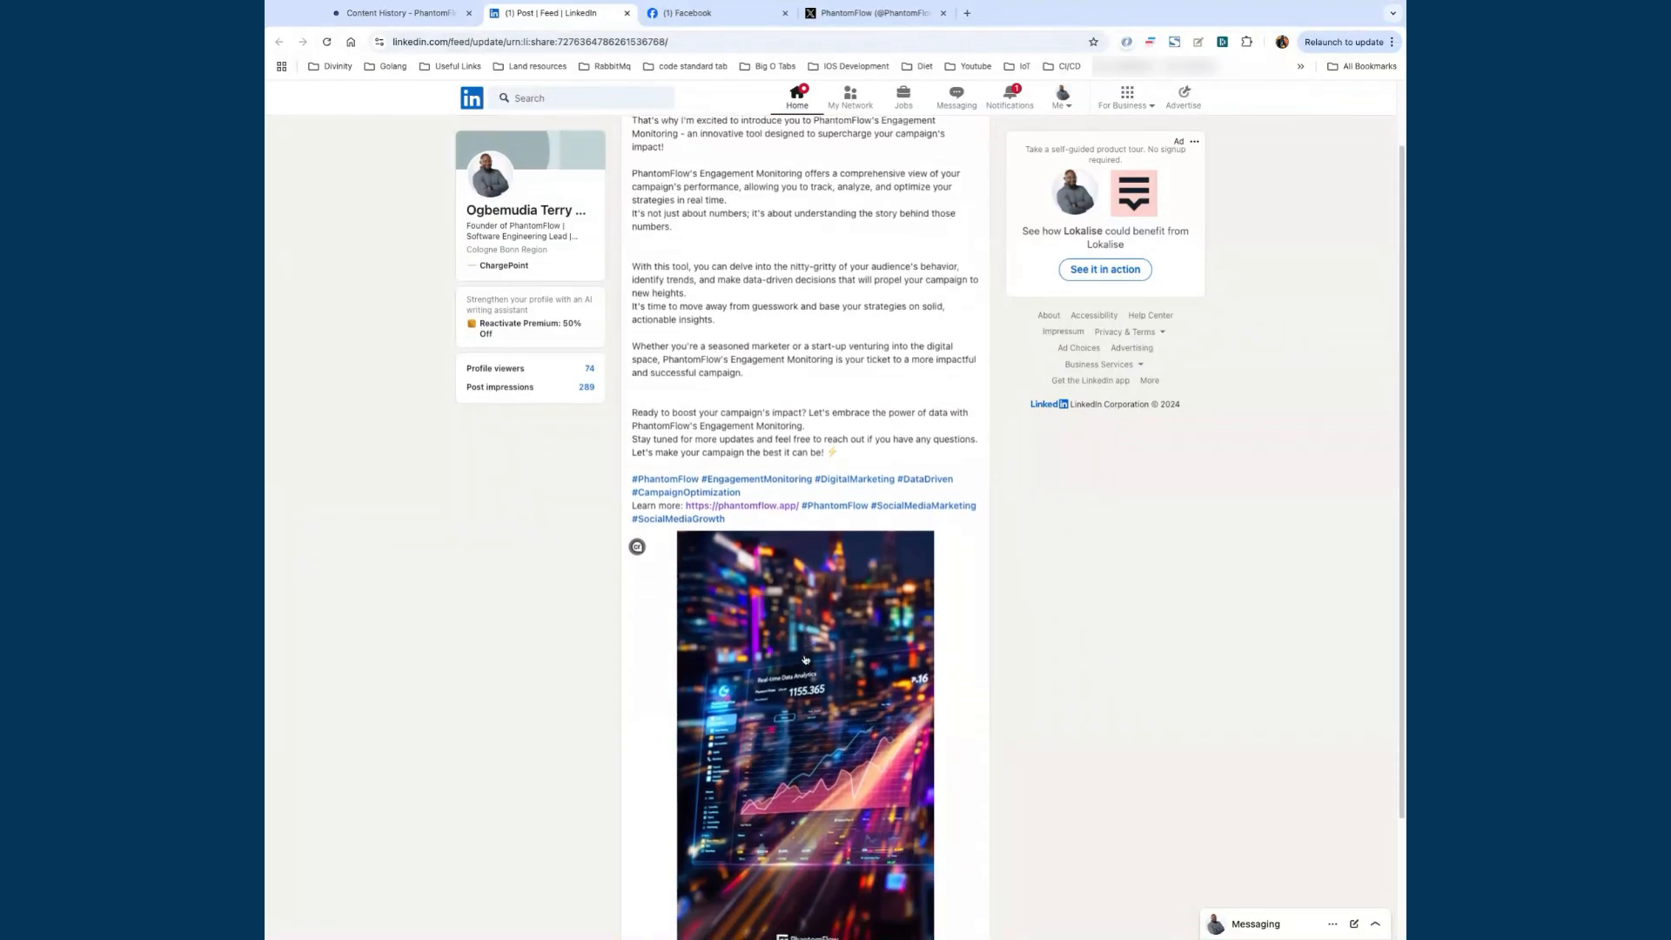
{"action": "scroll", "coordinate": [789, 607], "scroll_direction": "down", "scroll_amount": 1}
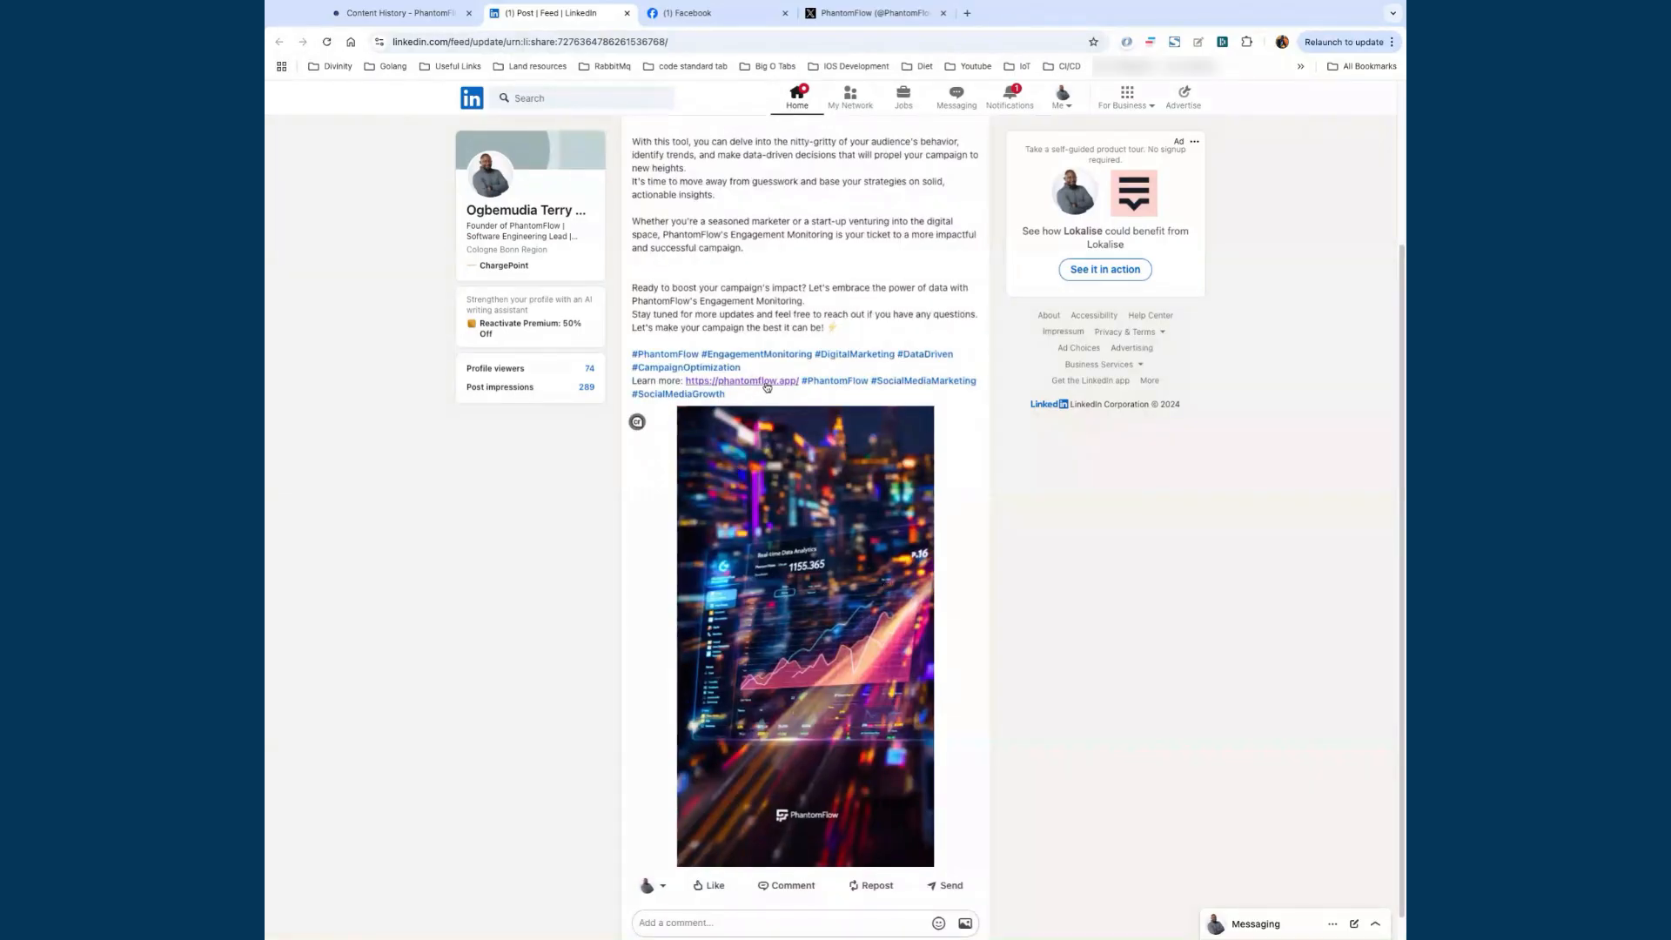
{"action": "scroll", "coordinate": [766, 386], "scroll_direction": "down", "scroll_amount": 1}
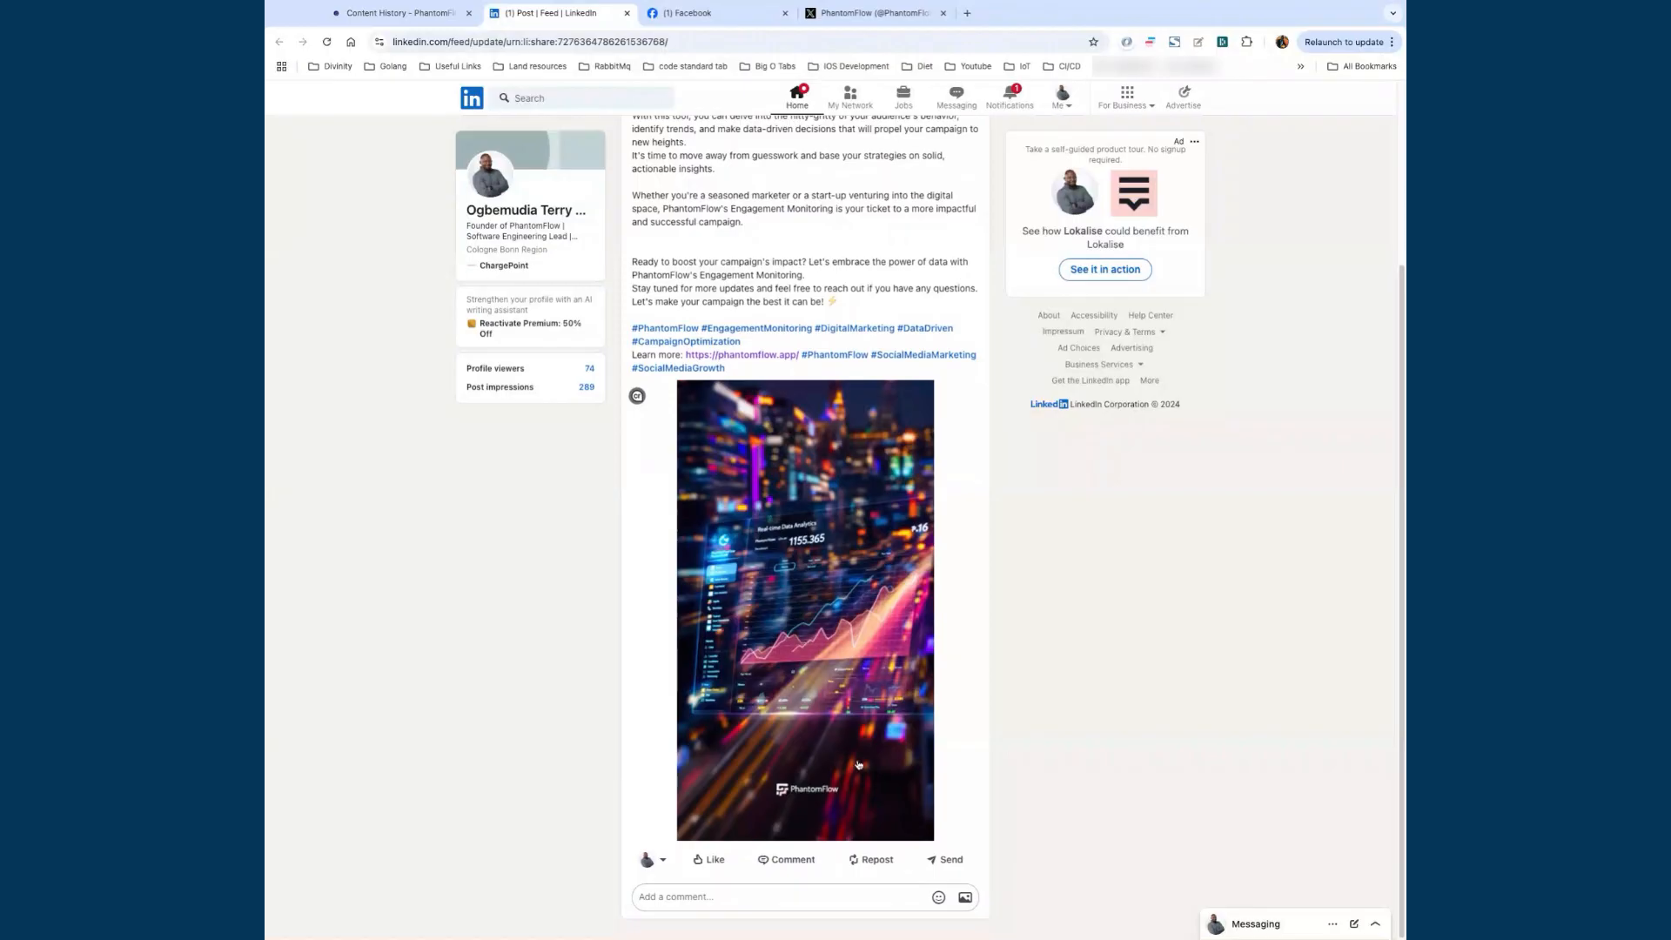
Step: Enlarge the LinkedIn post's image, like the post, and close the image view
{"action": "left_click", "coordinate": [815, 611]}
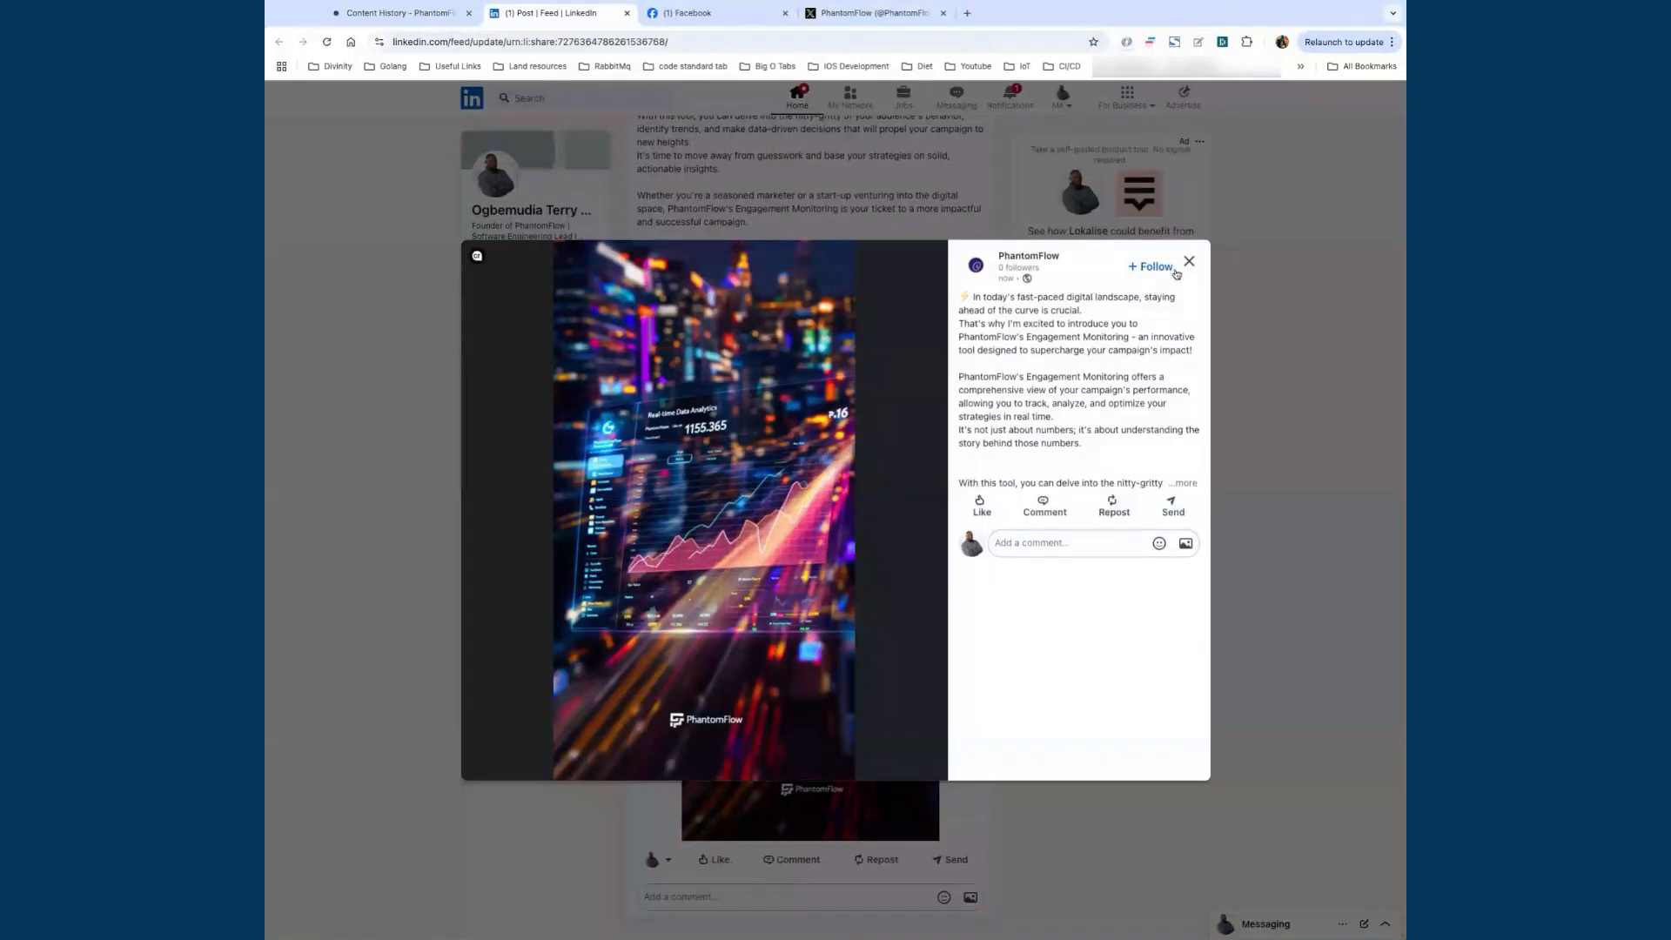
{"action": "left_click", "coordinate": [981, 504]}
{"action": "left_click", "coordinate": [1188, 261]}
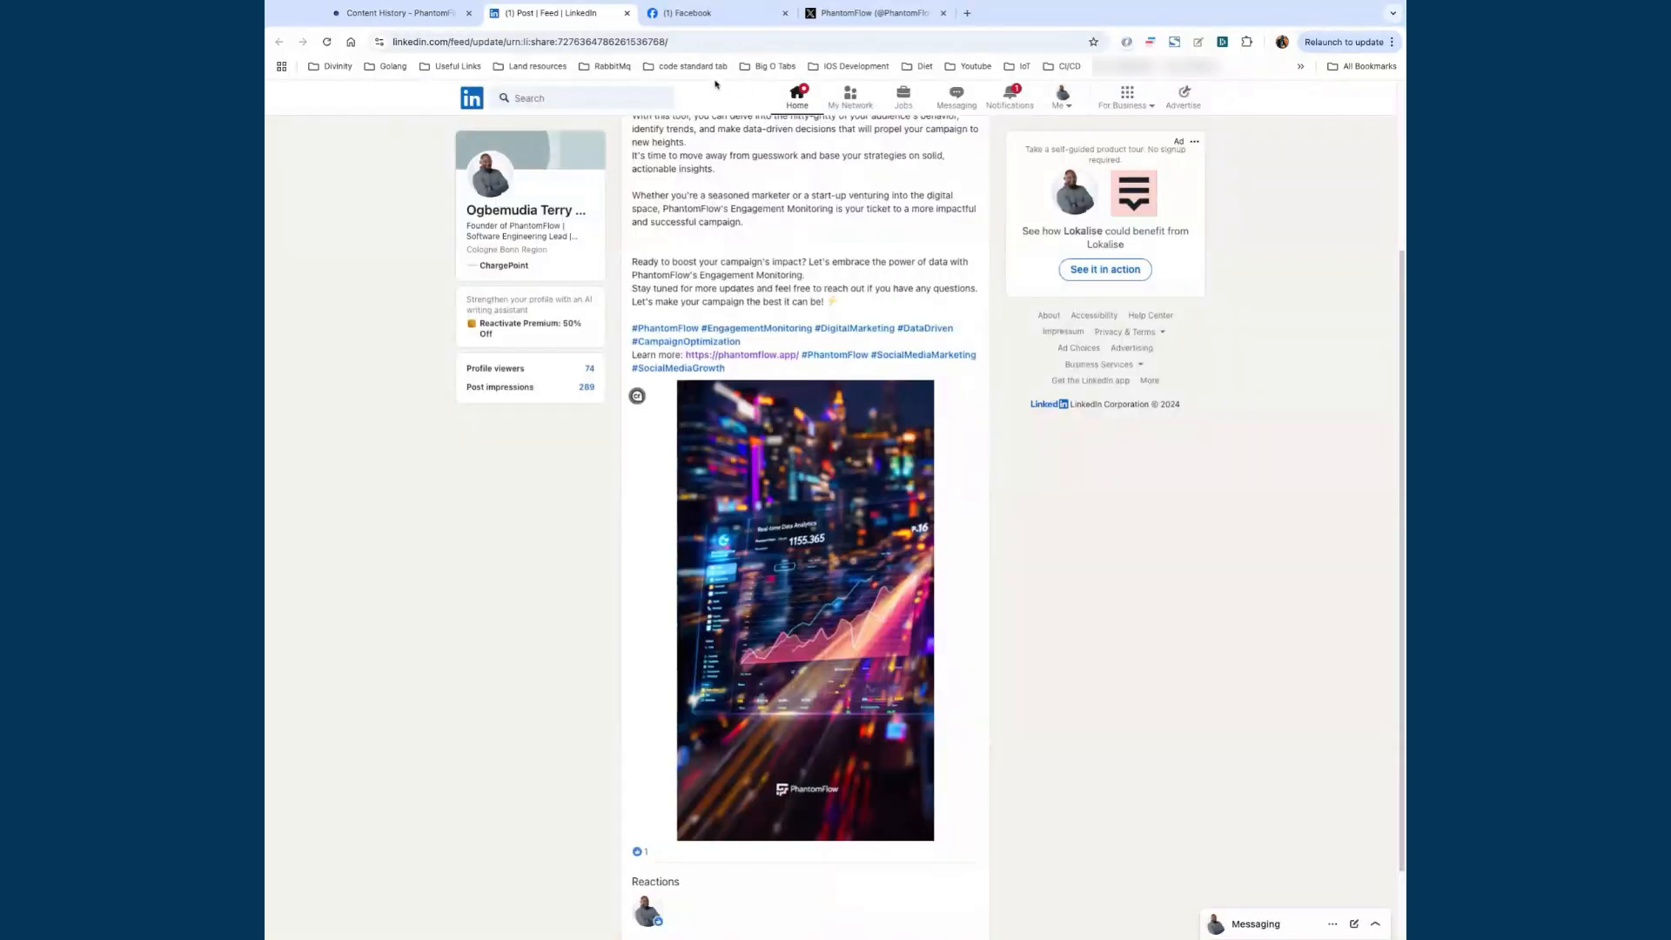
Step: Return to the PhantomFlow content history, open the newest published Facebook post and expand its full text
{"action": "left_click", "coordinate": [396, 13]}
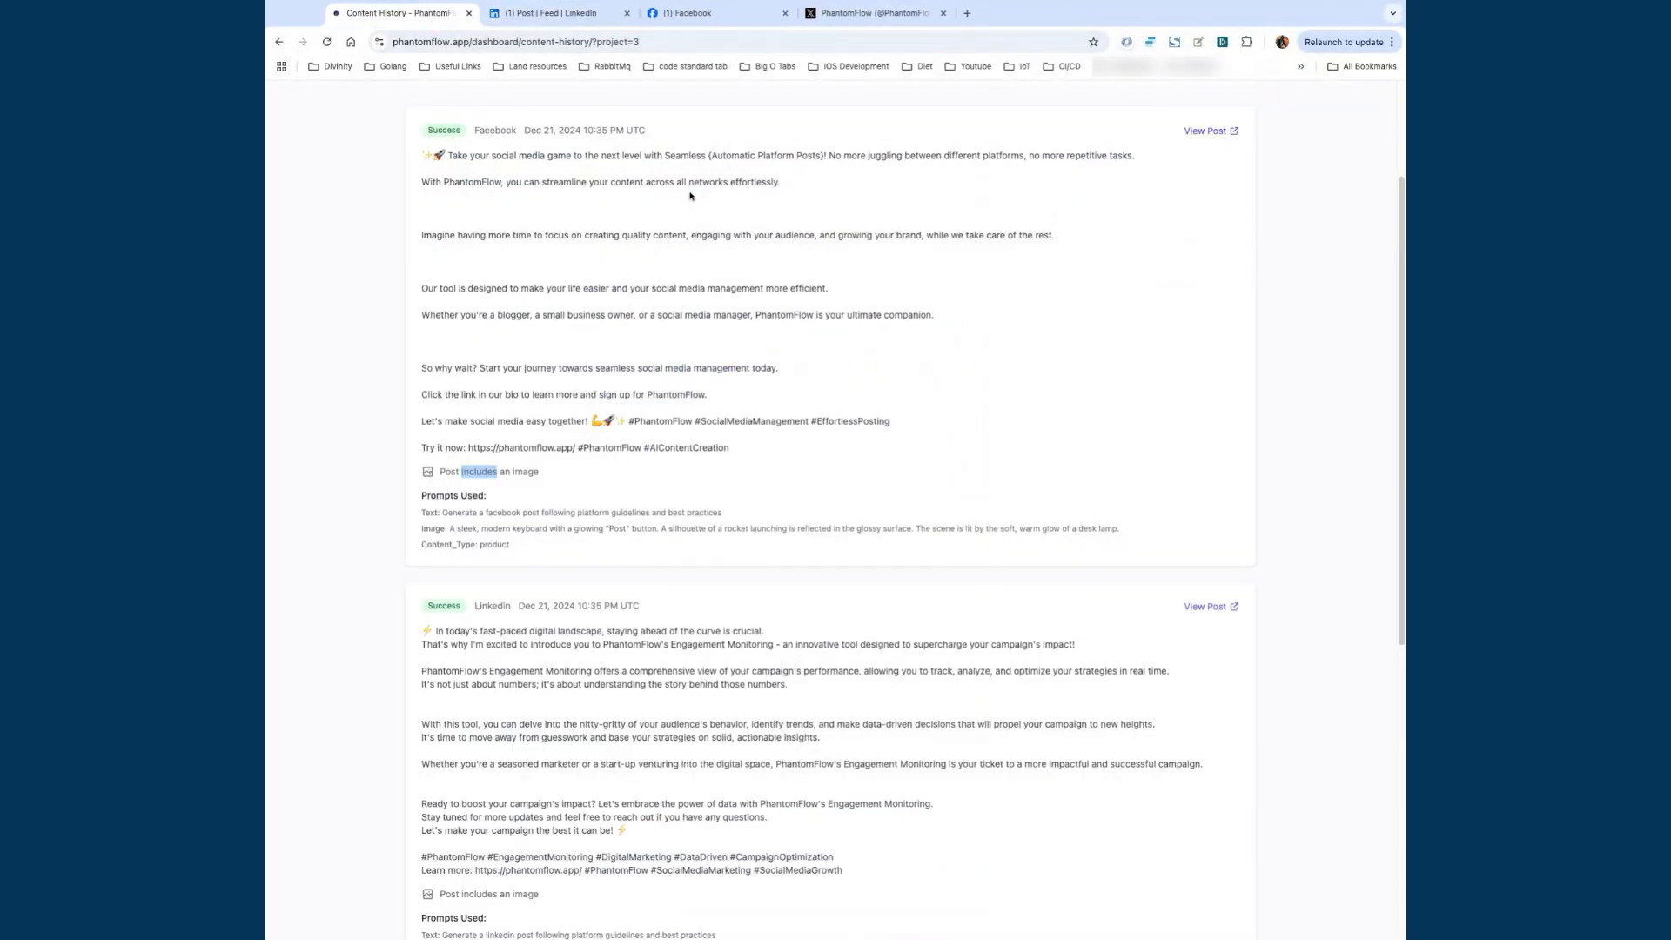
{"action": "left_click", "coordinate": [1230, 304]}
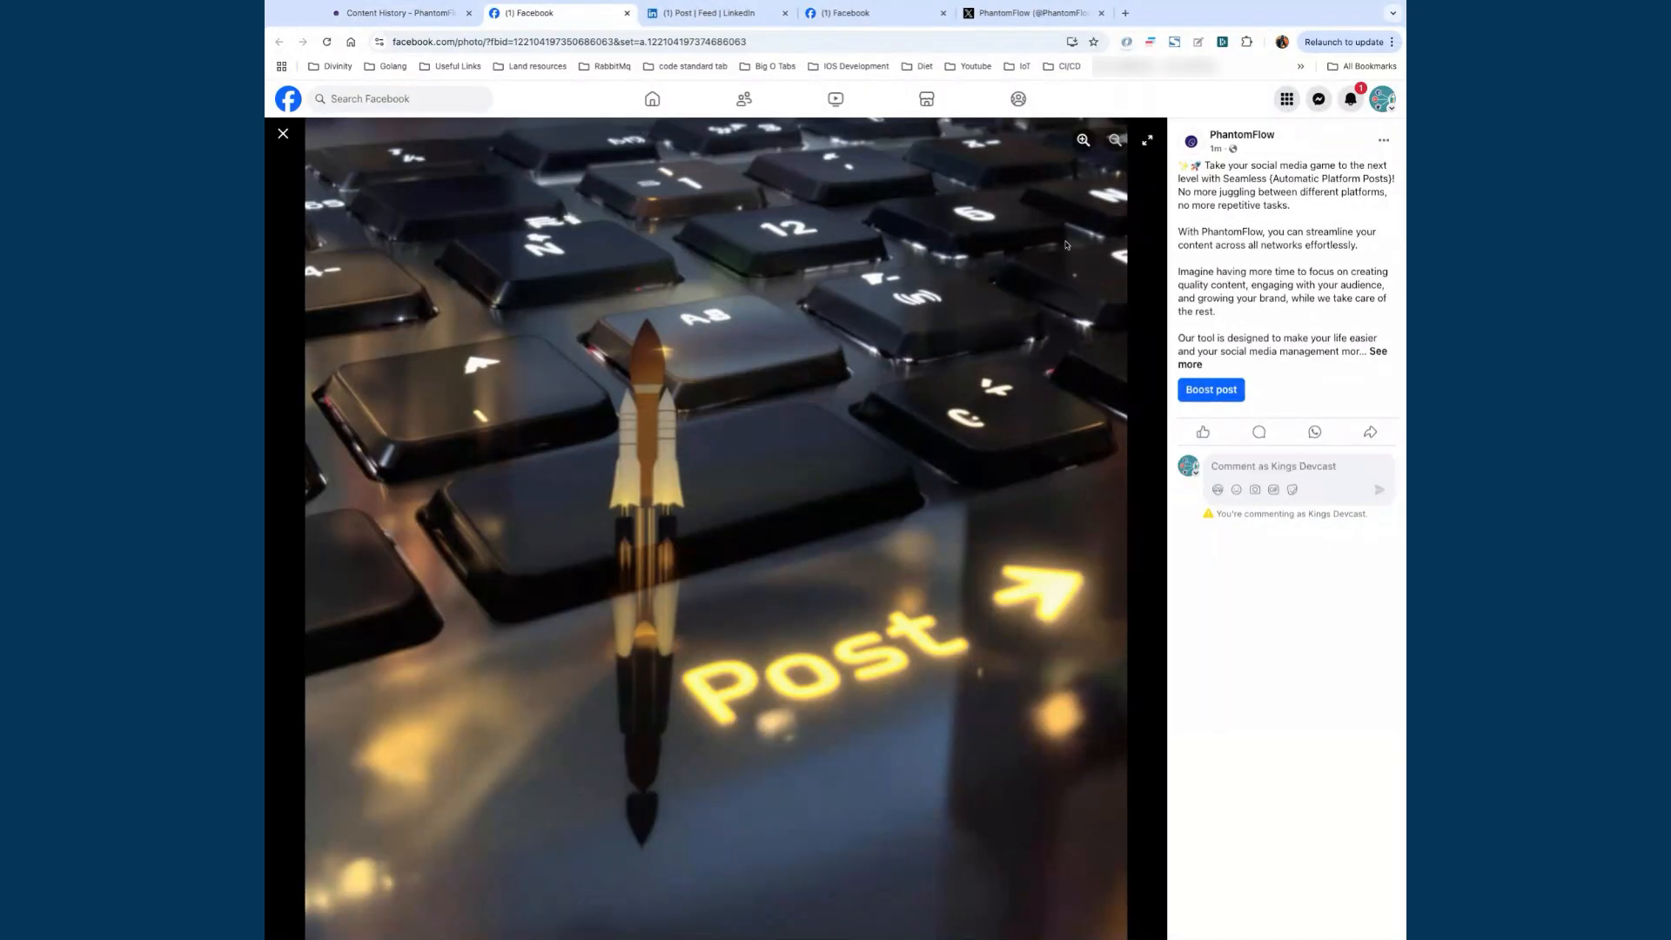
{"action": "left_click", "coordinate": [1375, 353]}
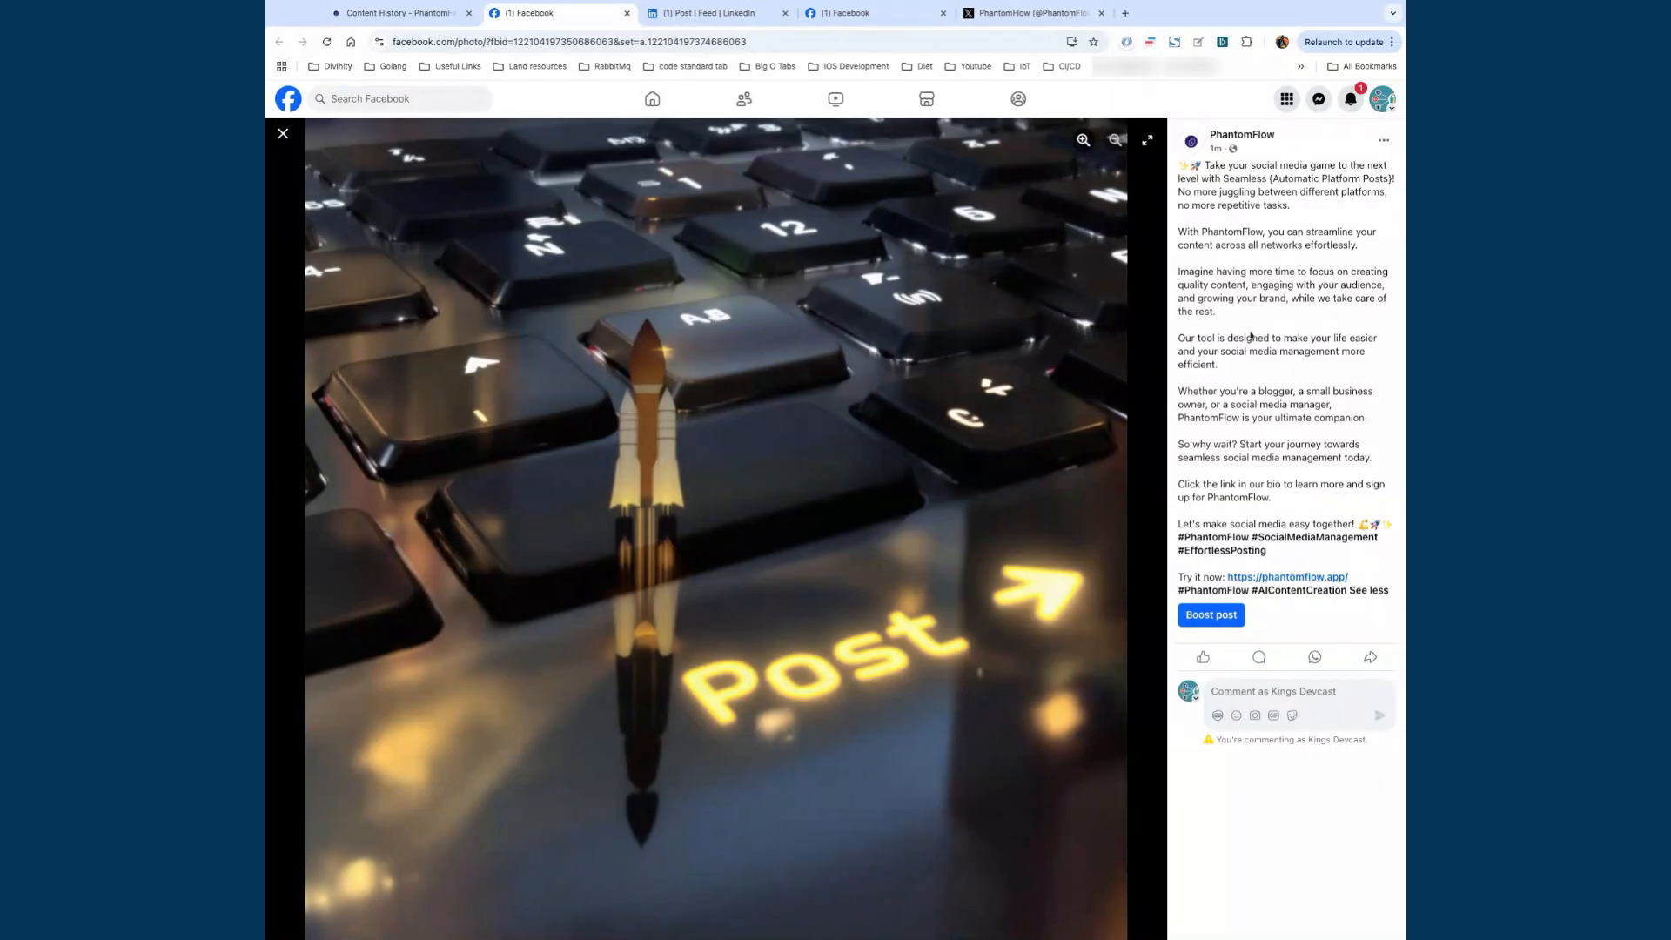
Step: Visit the PhantomFlow Facebook page, expand its newest post and look through the text and image
{"action": "left_click", "coordinate": [1240, 135]}
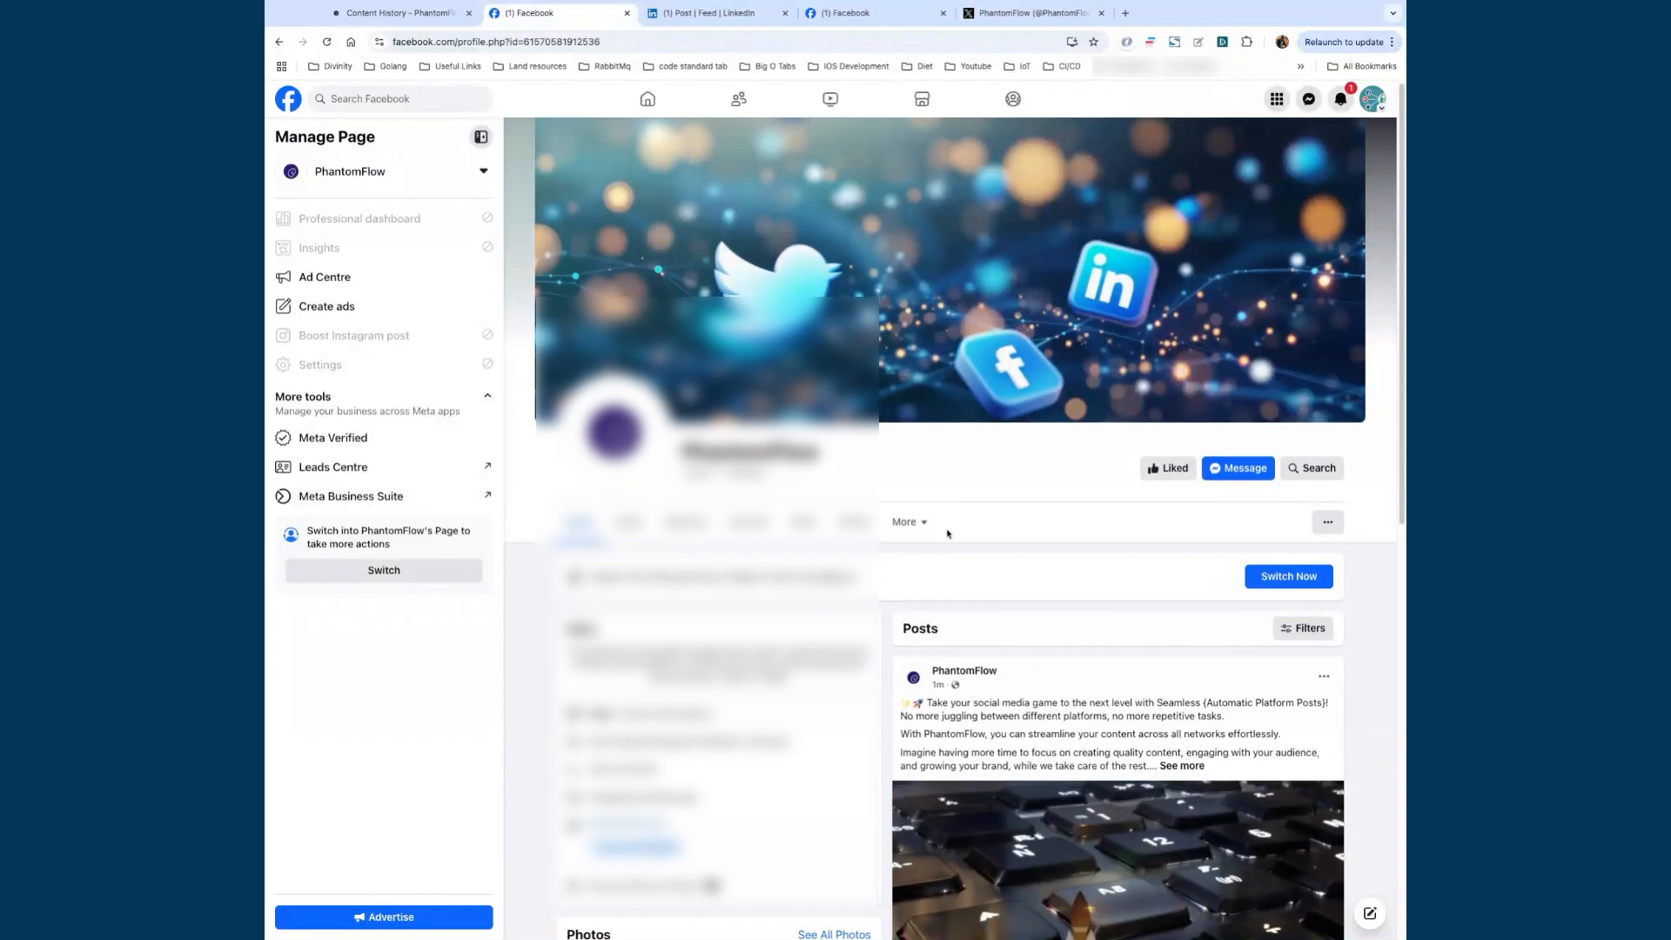
{"action": "scroll", "coordinate": [948, 533], "scroll_direction": "down", "scroll_amount": 5}
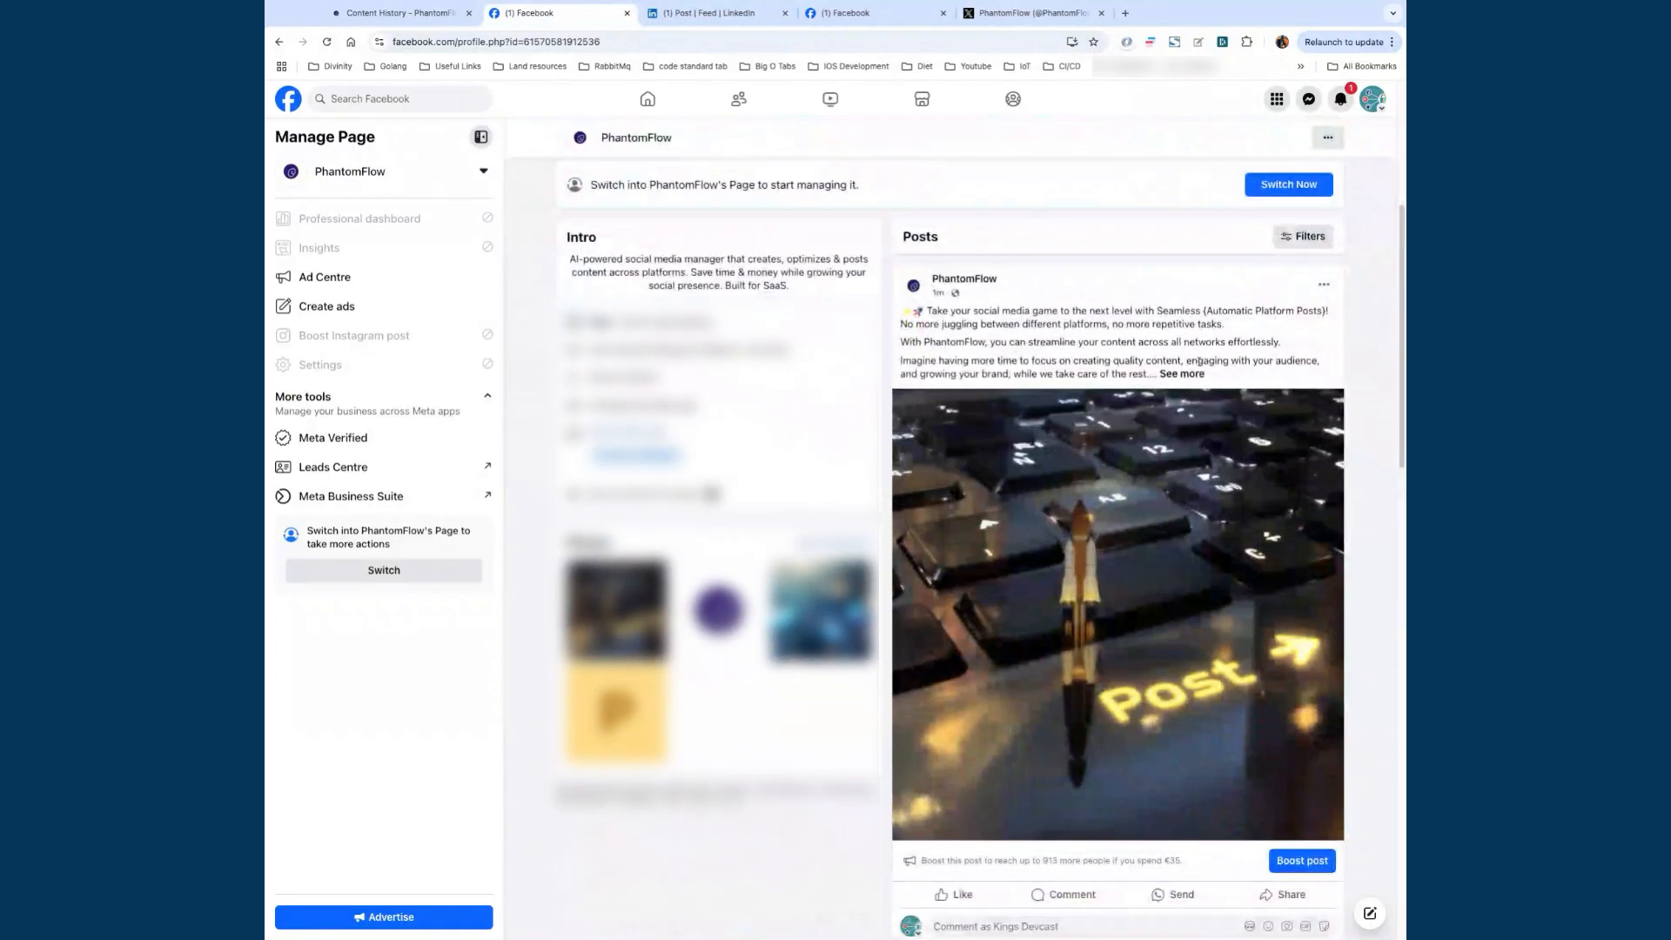
{"action": "left_click", "coordinate": [1185, 374]}
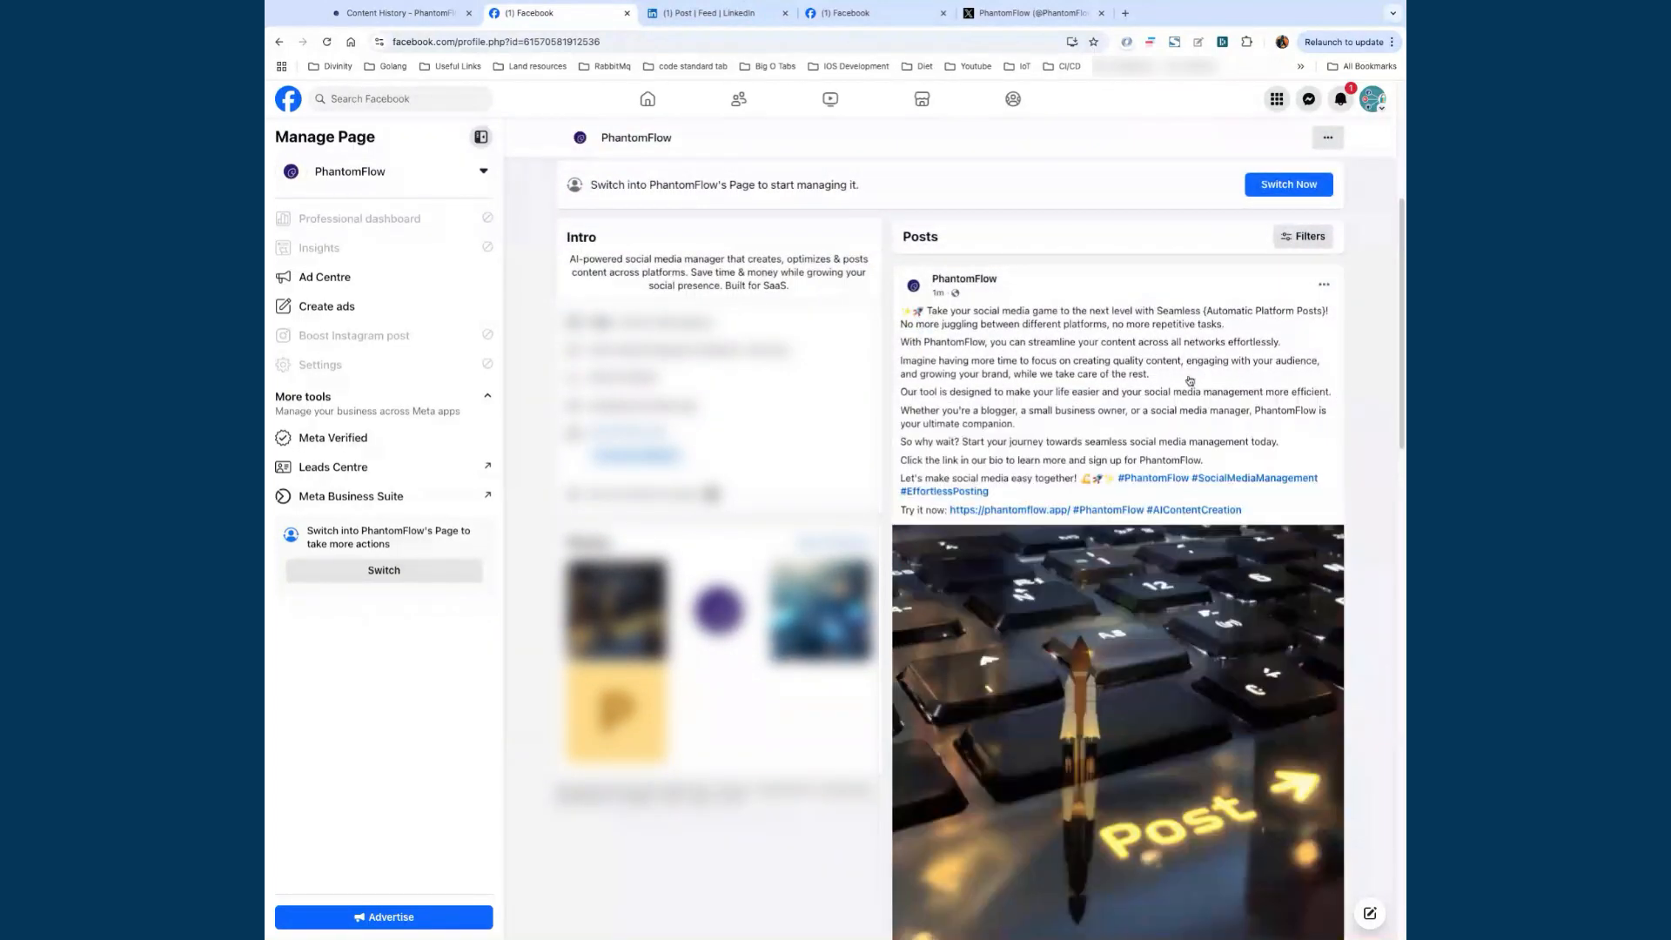
{"action": "scroll", "coordinate": [1190, 381], "scroll_direction": "down", "scroll_amount": 4}
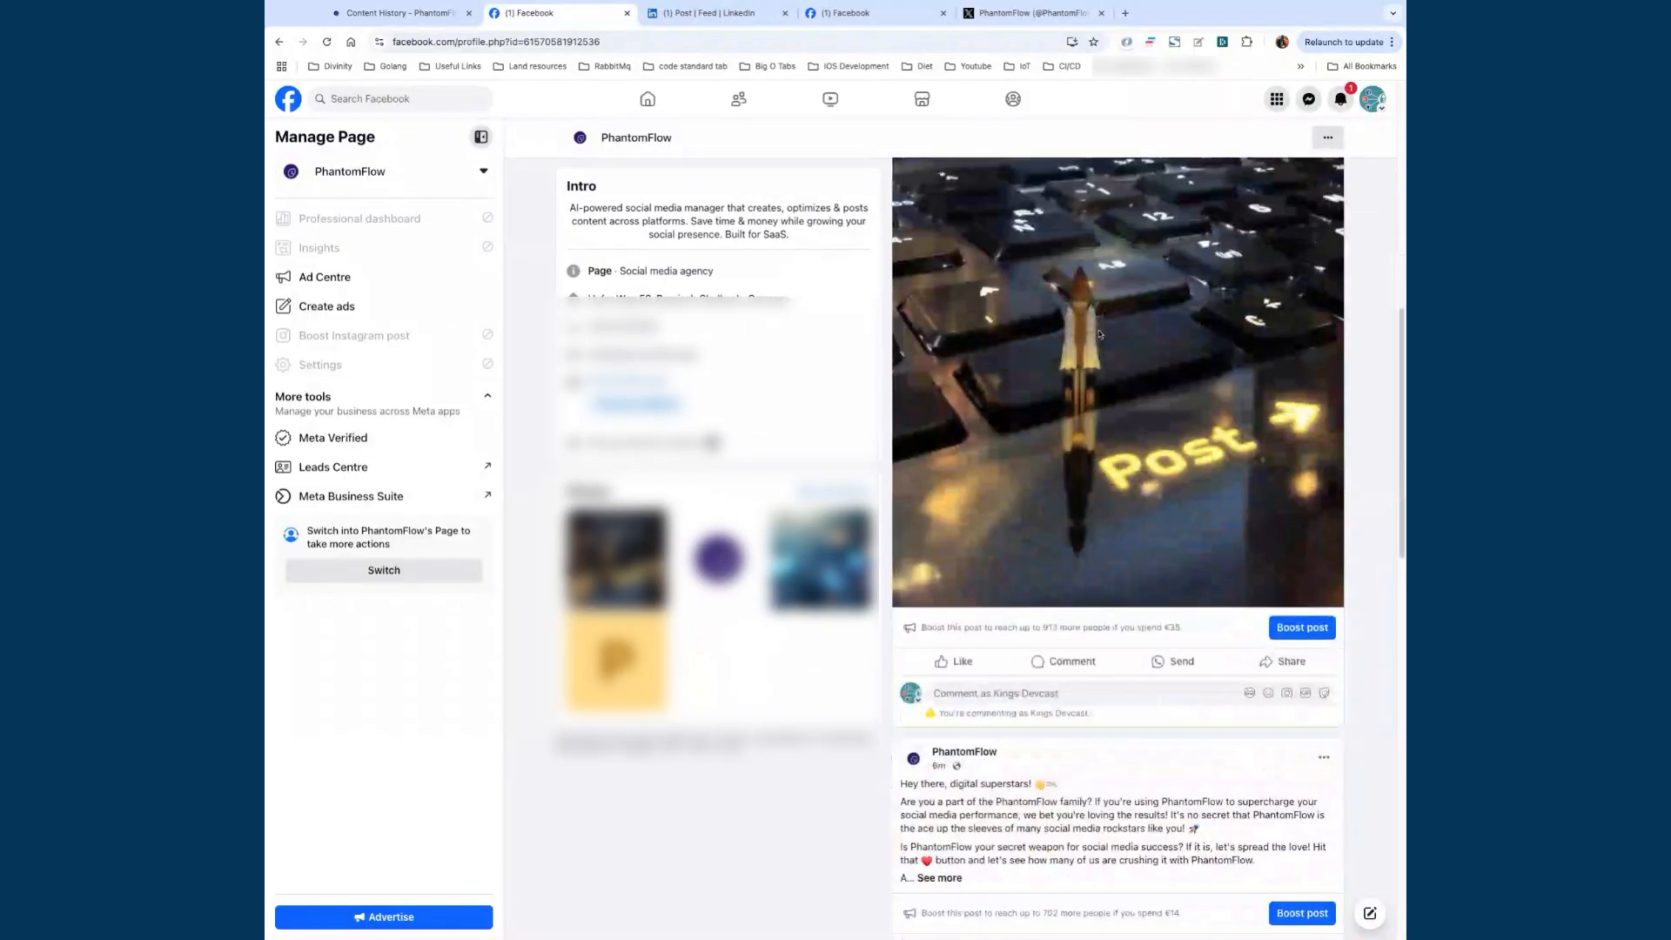
{"action": "scroll", "coordinate": [1099, 334], "scroll_direction": "up", "scroll_amount": 3}
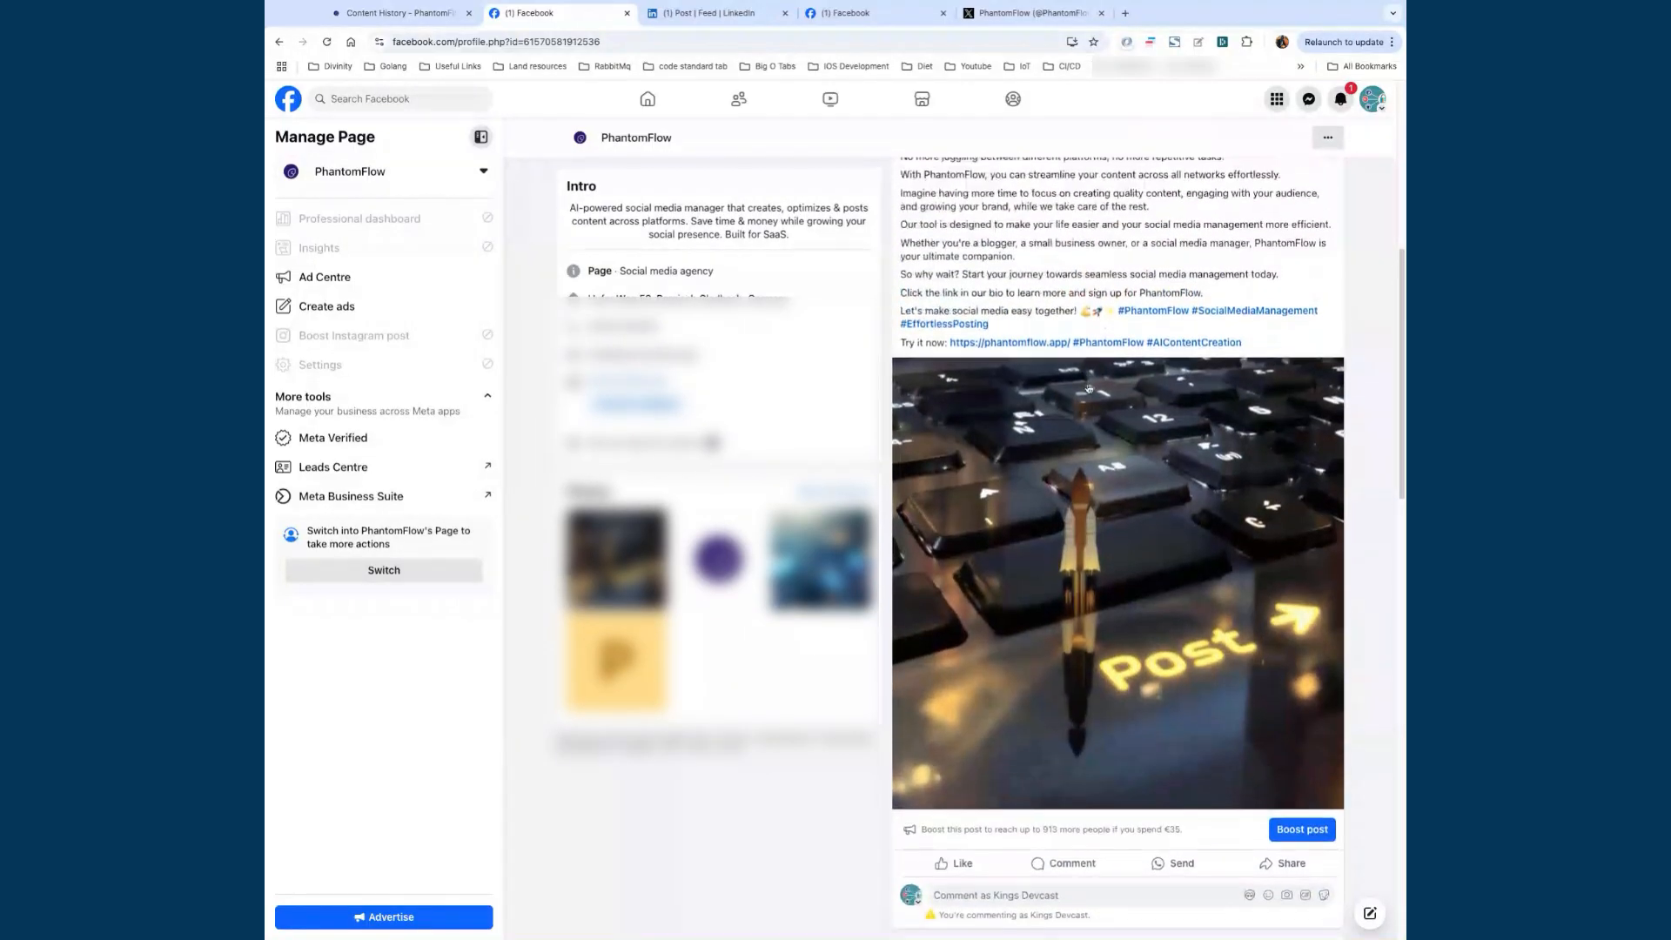
{"action": "scroll", "coordinate": [1086, 496], "scroll_direction": "up", "scroll_amount": 1}
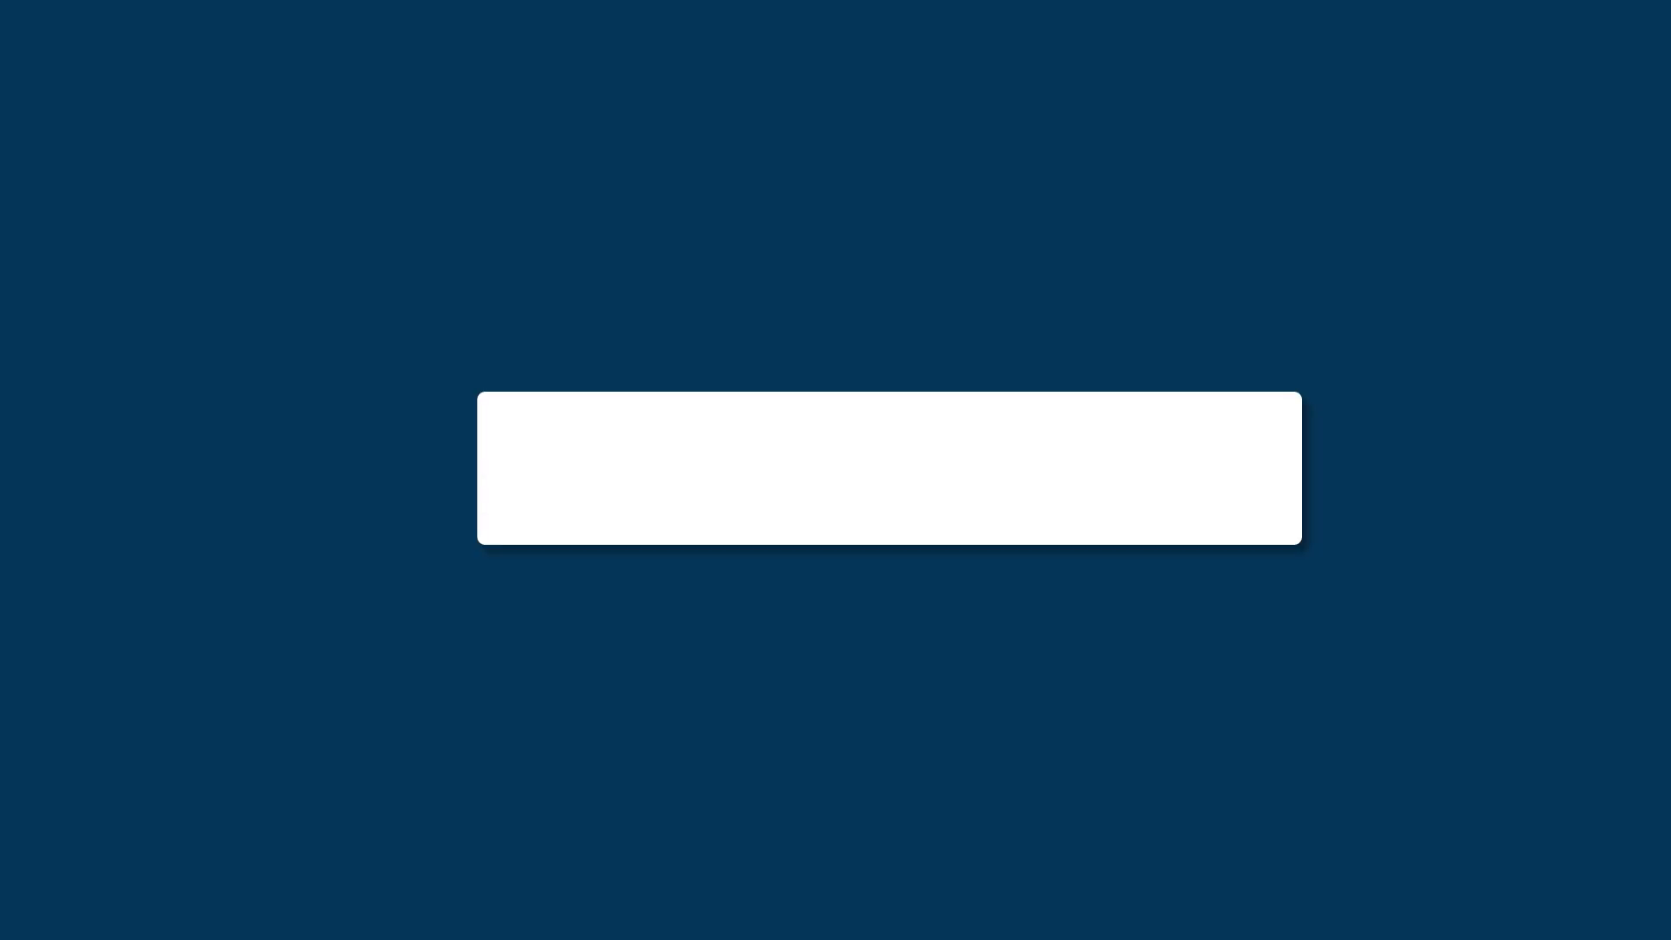